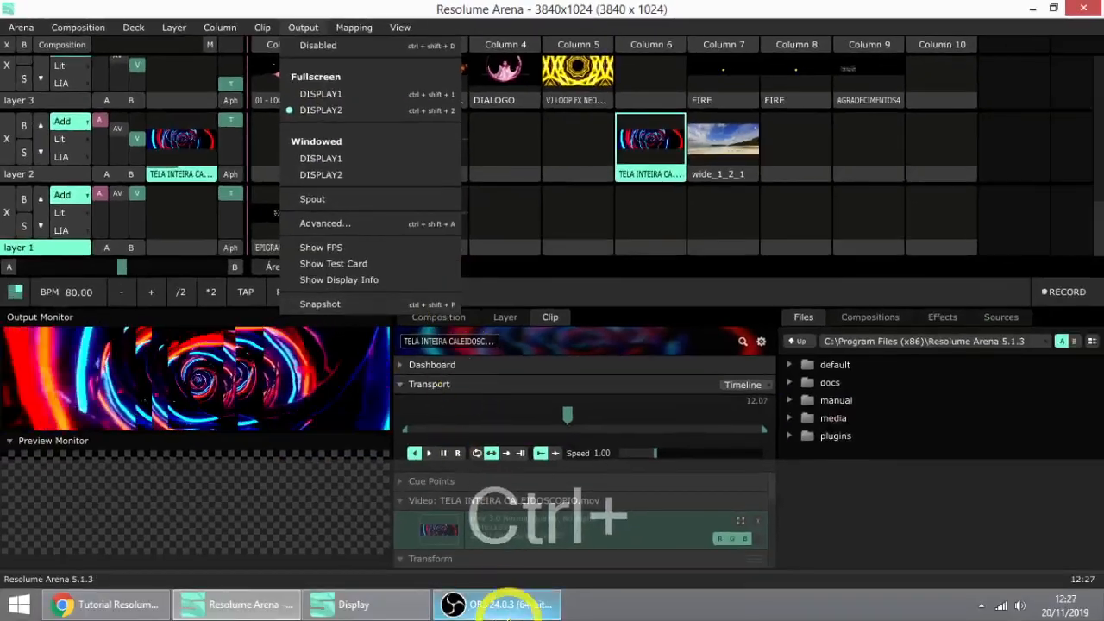
# - Review the display output options and stop the TELA INTEIRA clip playing on layer 2
pyautogui.click(498, 608)
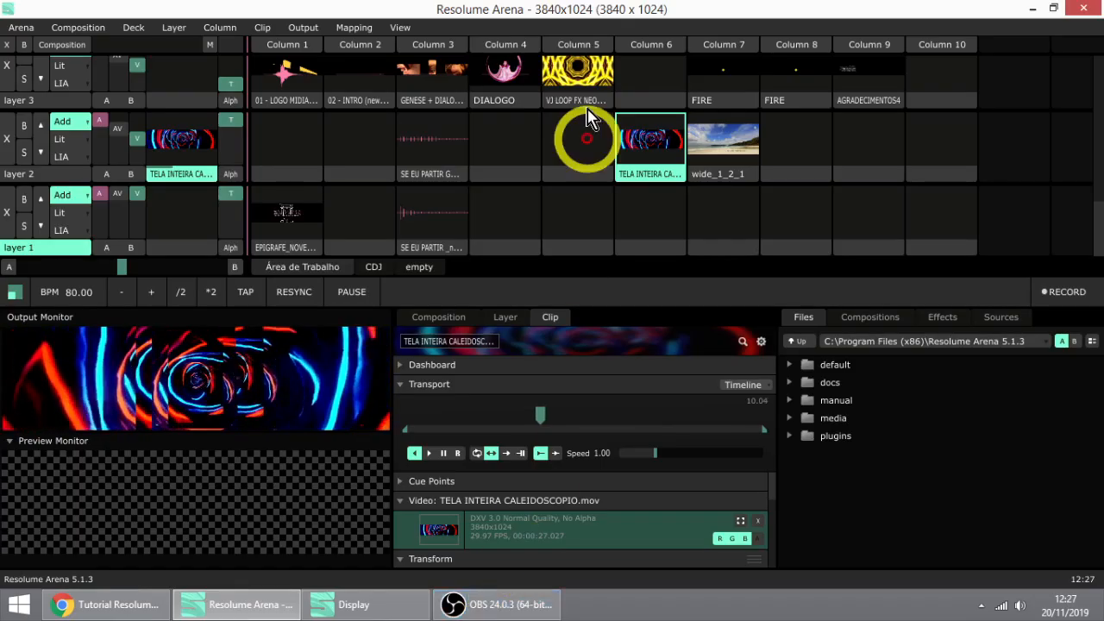
pyautogui.click(301, 27)
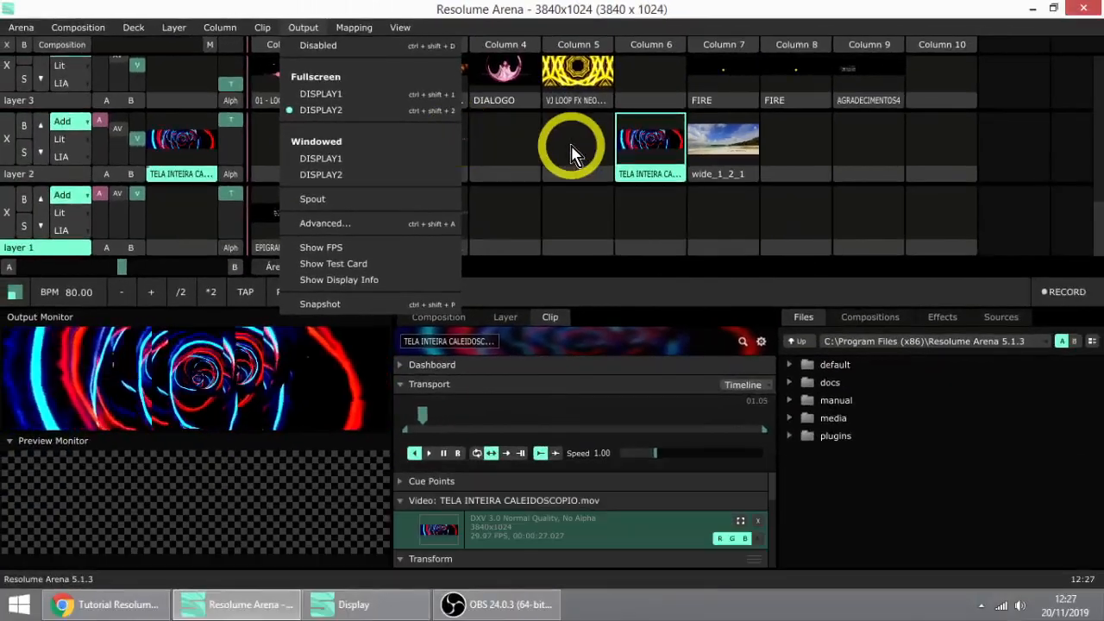
pyautogui.click(718, 192)
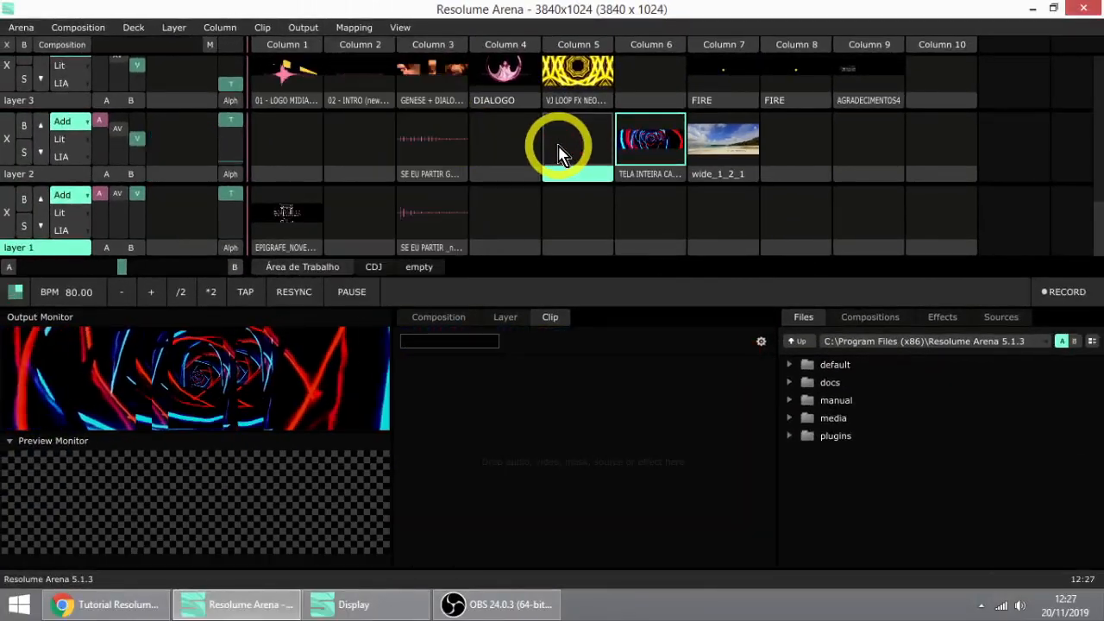
pyautogui.click(302, 29)
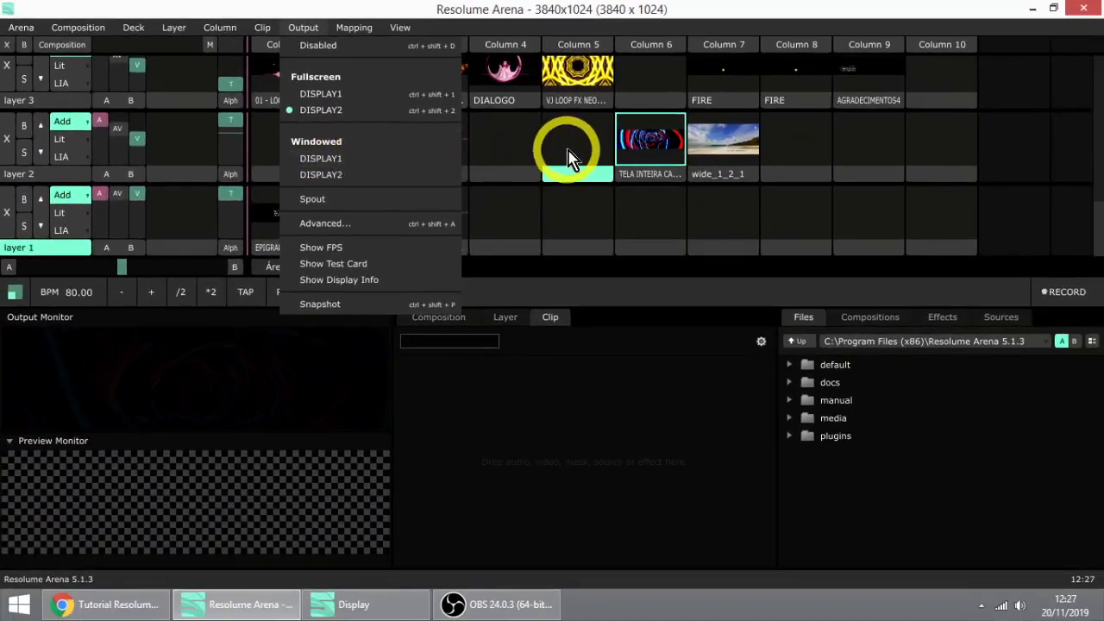
pyautogui.click(595, 158)
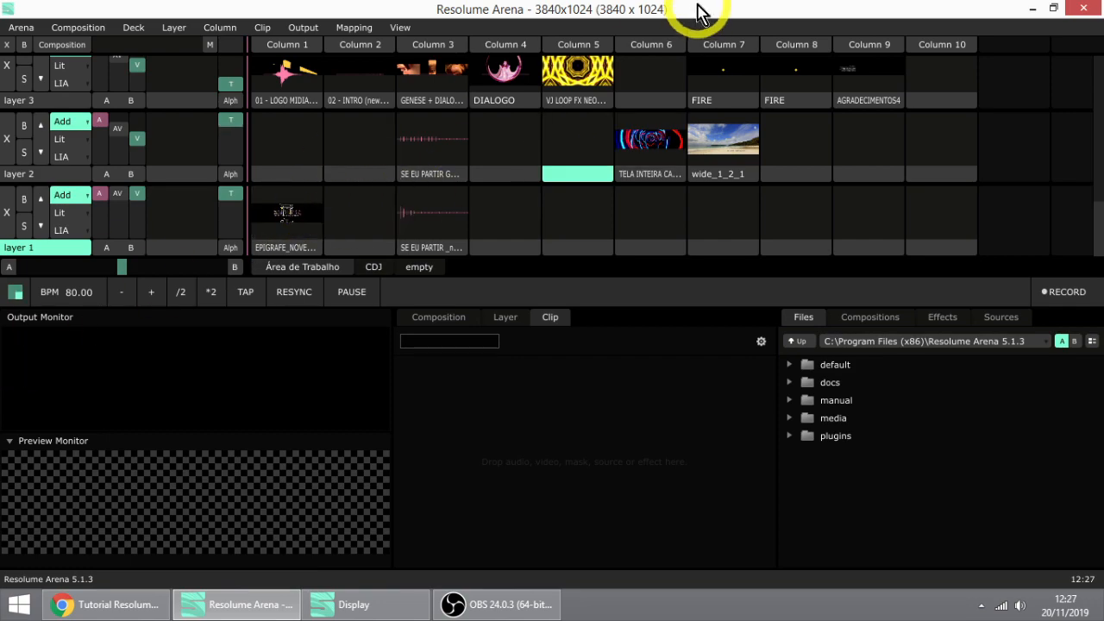
pyautogui.hotkey('ctrl', '1')
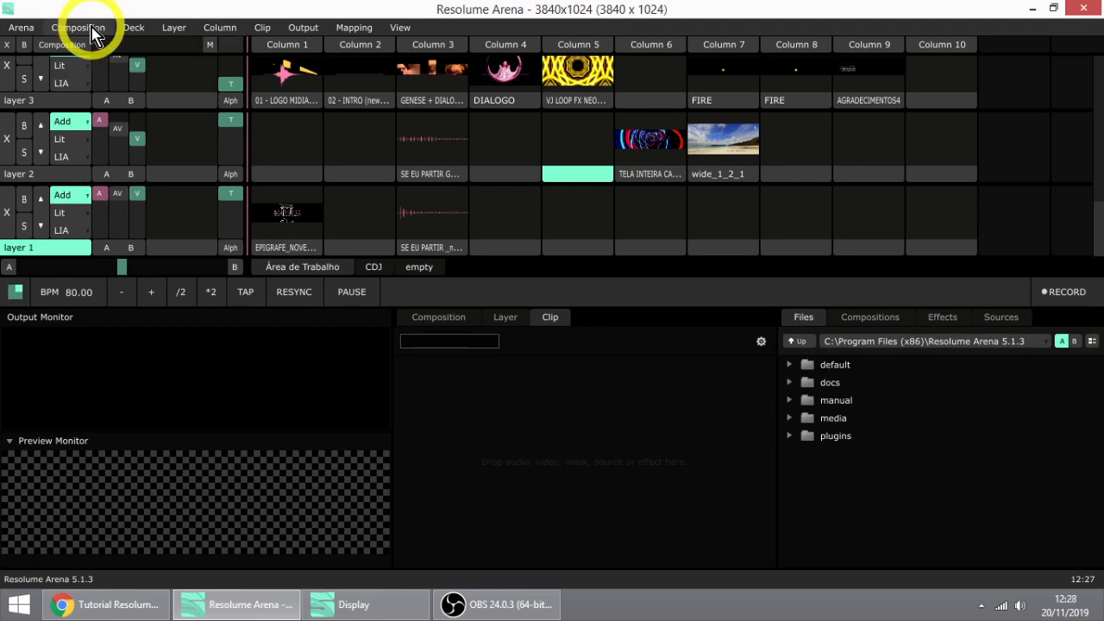
# - Create a new composition and load wide_1_2_1.mov from the desktop into layer 3, column 1
pyautogui.click(34, 28)
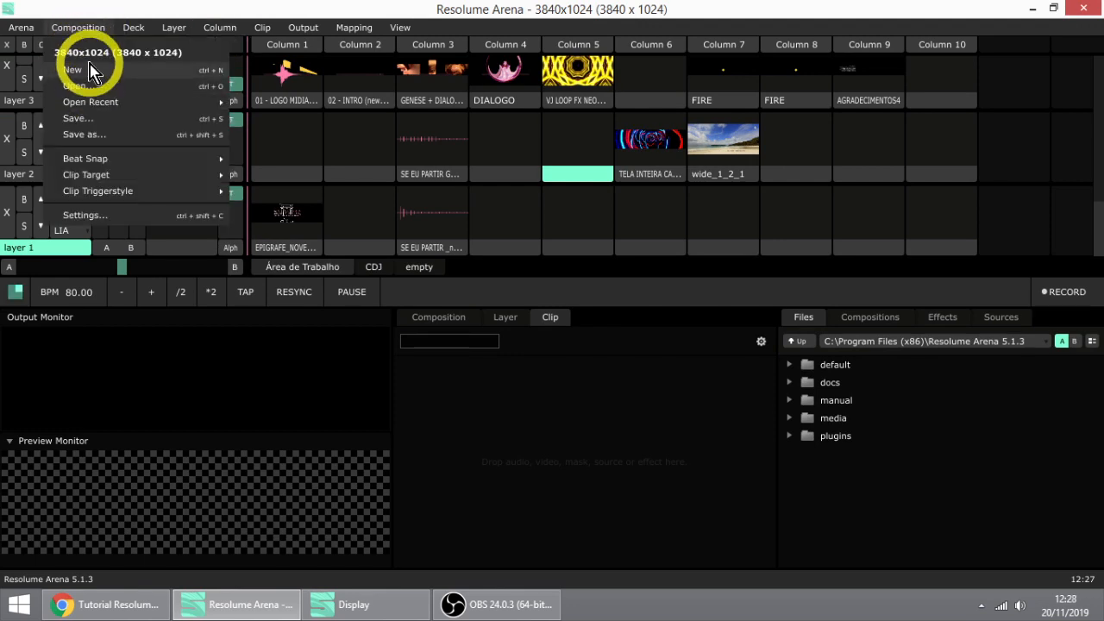
pyautogui.click(634, 210)
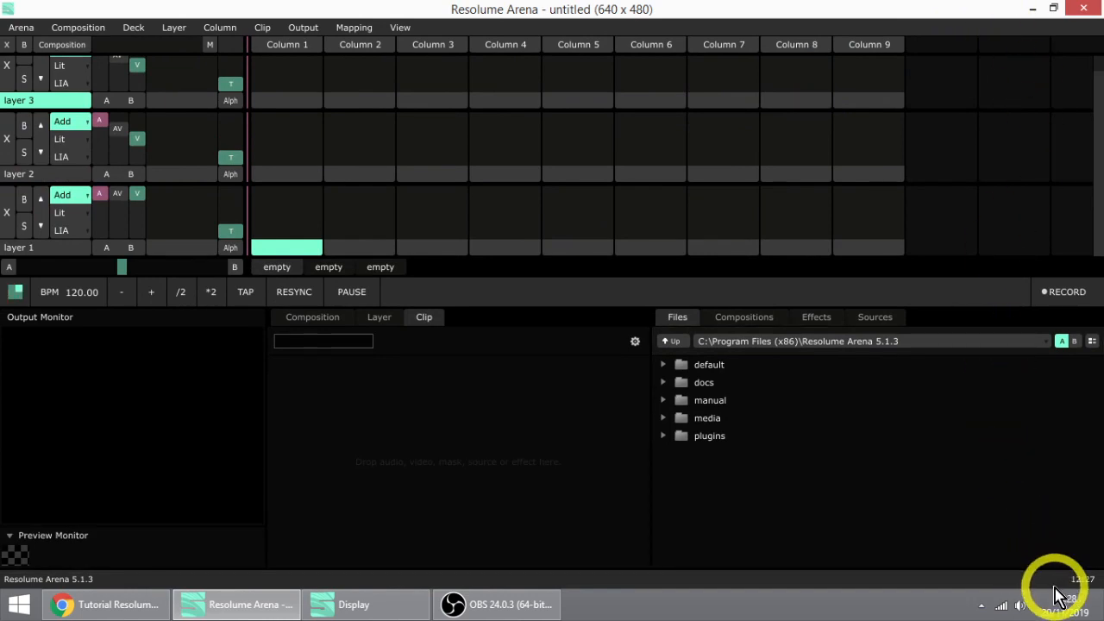
pyautogui.press('super+m')
pyautogui.moveTo(39, 133); pyautogui.dragTo(272, 80)
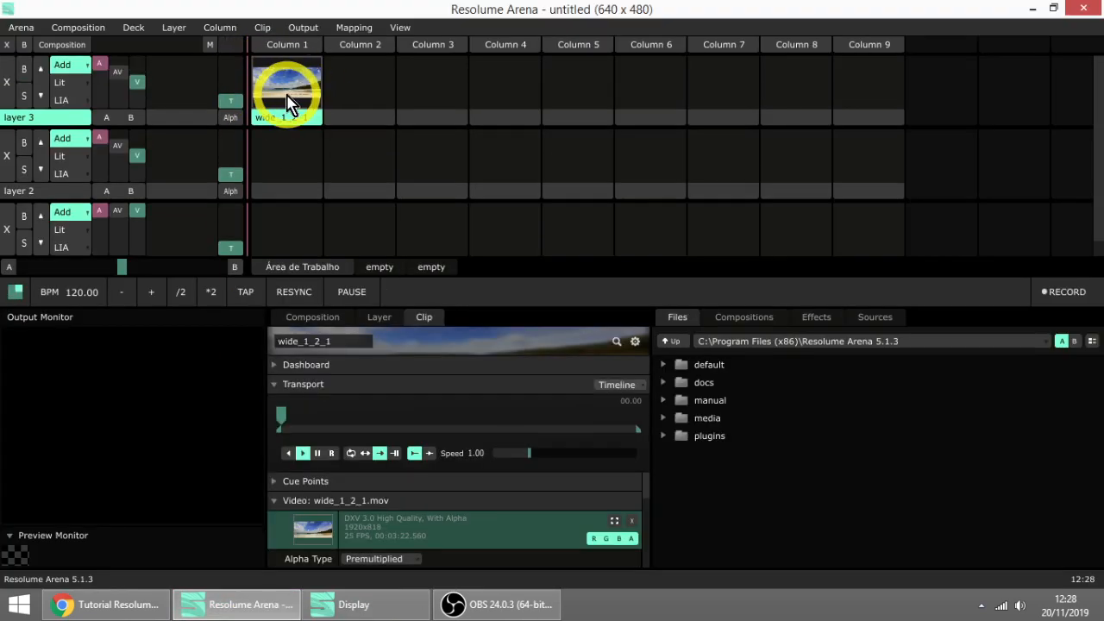
# - Check the frame width and height in the file details of wide_1_2_1.mov on the desktop, and return to Resolume Arena
pyautogui.click(1031, 9)
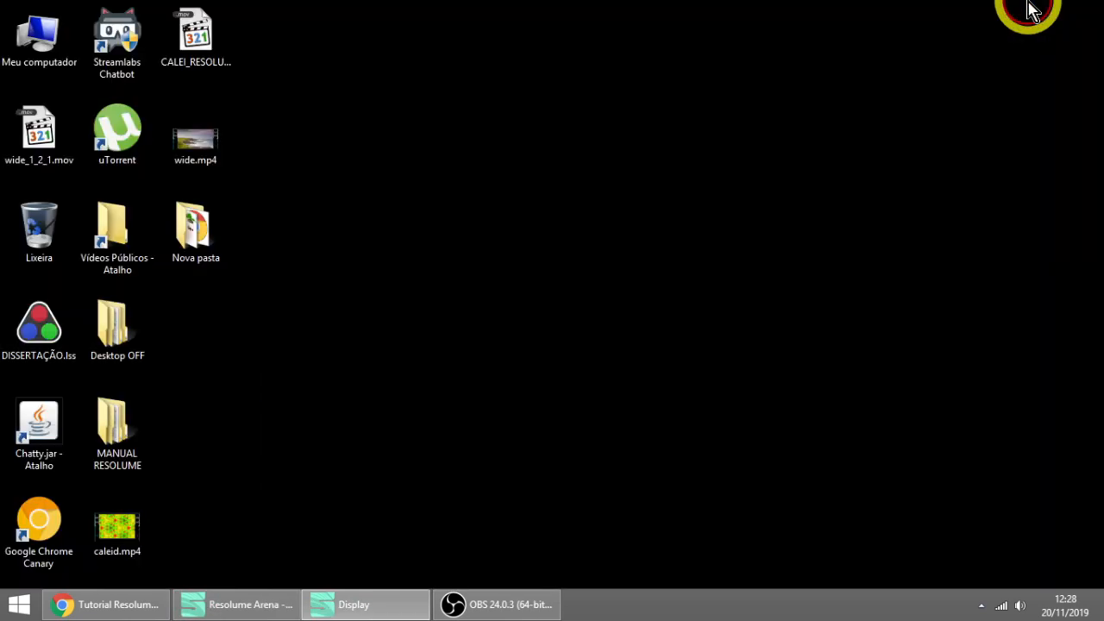
pyautogui.rightClick(30, 157)
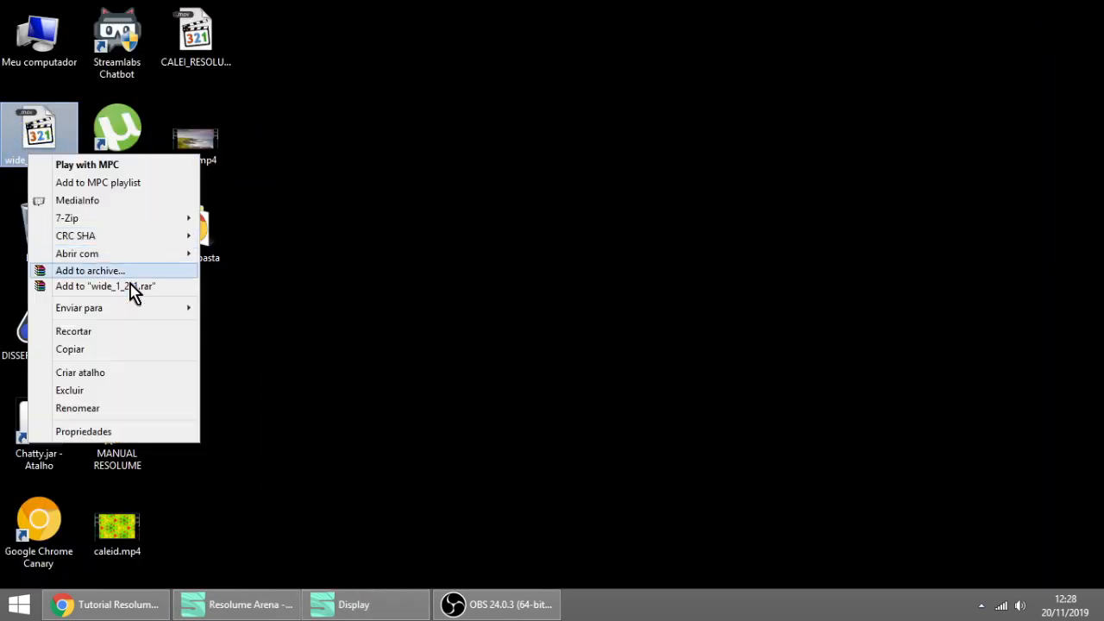
pyautogui.click(95, 431)
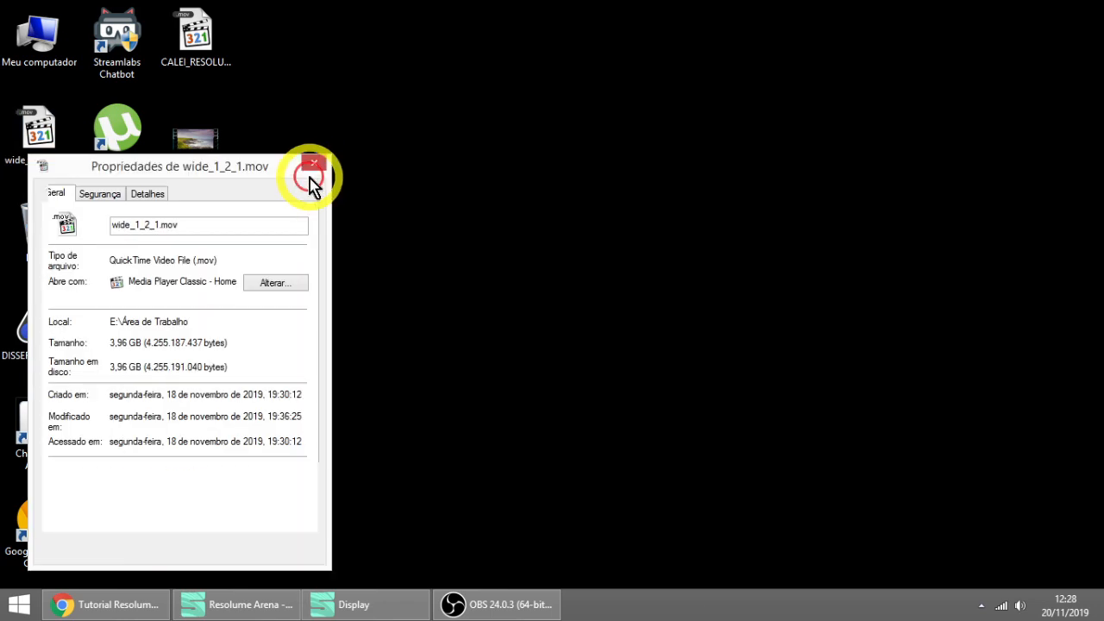
pyautogui.click(147, 194)
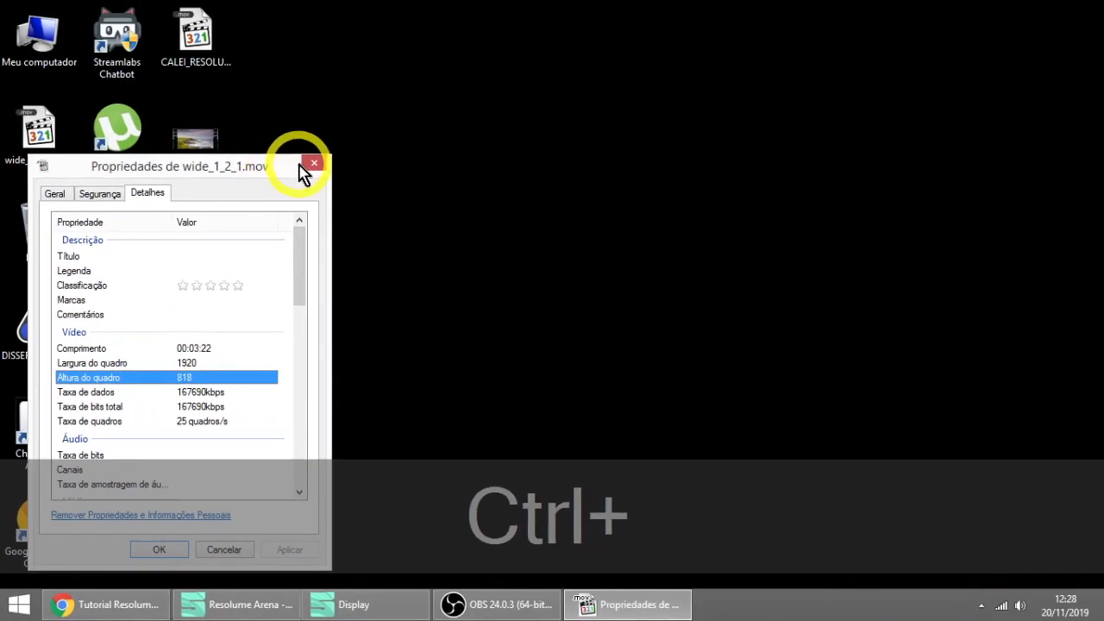
pyautogui.click(314, 165)
pyautogui.click(237, 604)
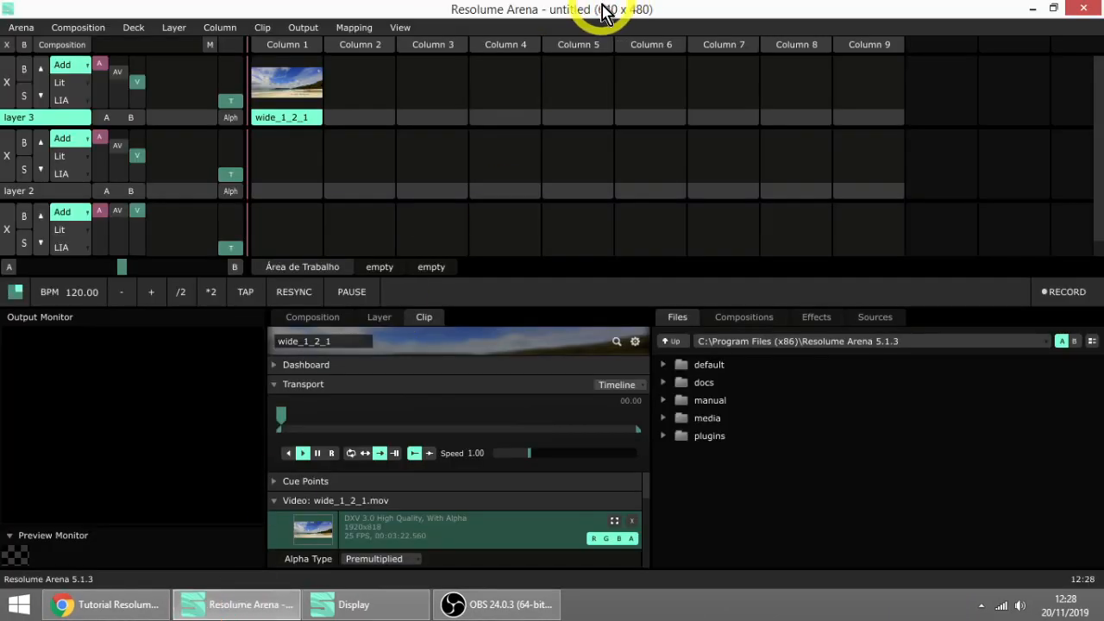
# - Play the wide_1_2_1 clip on layer 3 and try reducing its scale
pyautogui.click(285, 86)
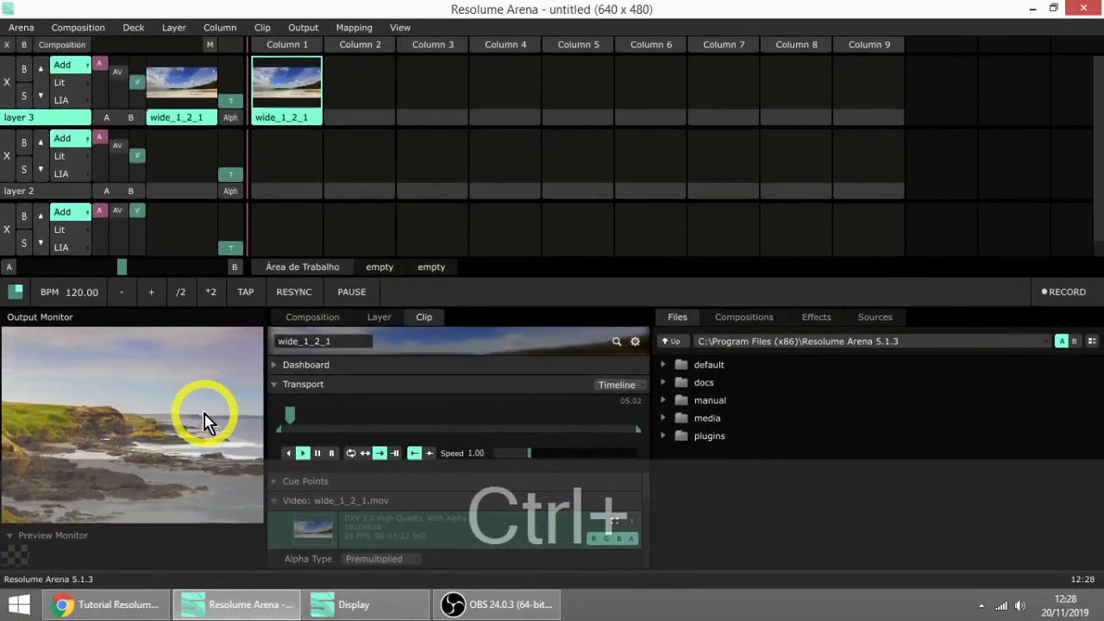
pyautogui.scroll(-5, 402, 524)
pyautogui.scroll(3, 397, 526)
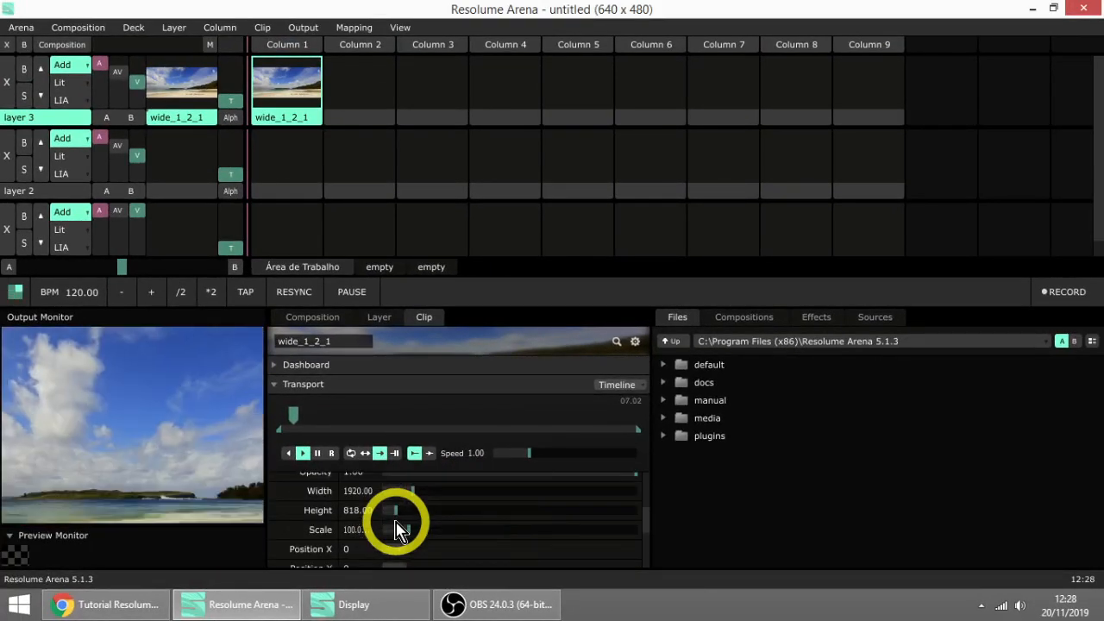
pyautogui.moveTo(409, 530); pyautogui.dragTo(400, 530)
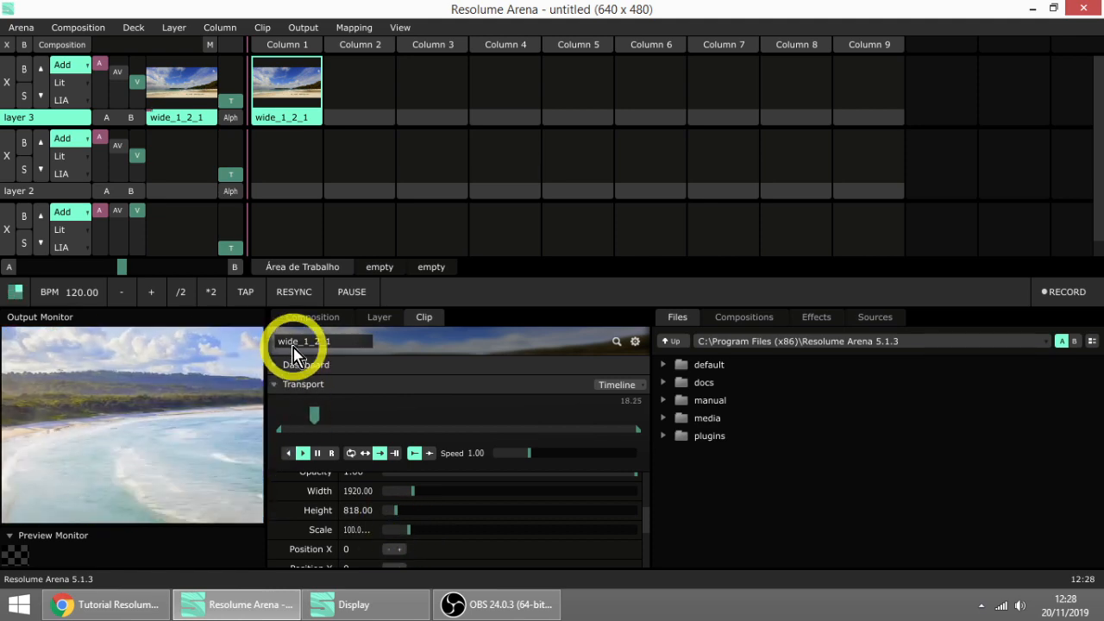
# - Try scaling the wide_1_2_1 clip to fit the composition, and return it to 1920 × 818 with a scale of 55.36 %
pyautogui.rightClick(288, 129)
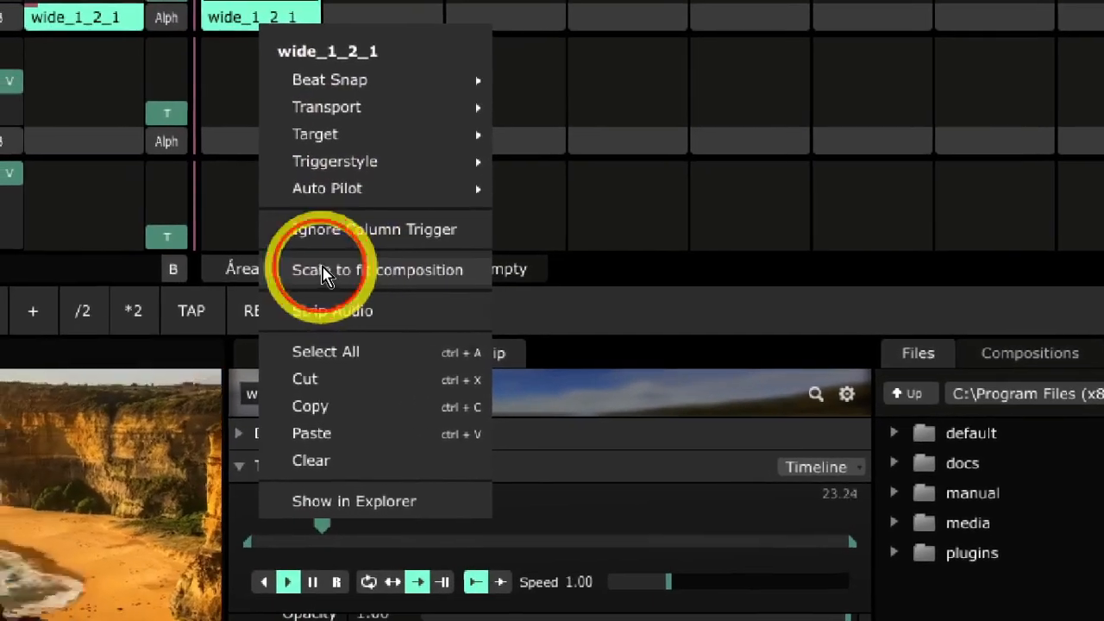
pyautogui.click(323, 274)
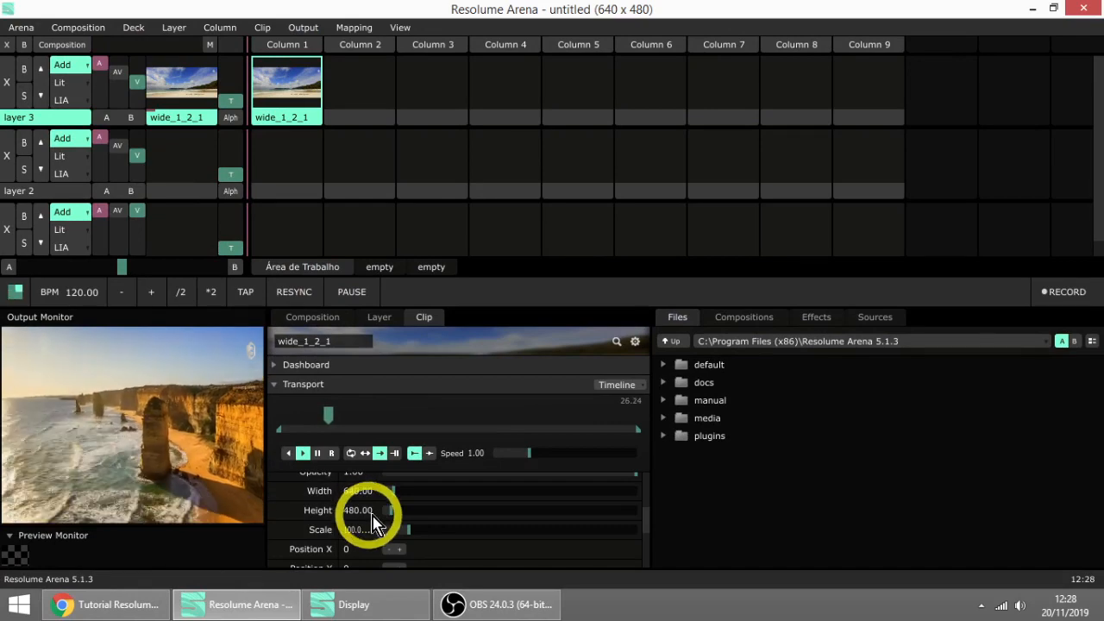
pyautogui.moveTo(395, 492); pyautogui.dragTo(408, 535)
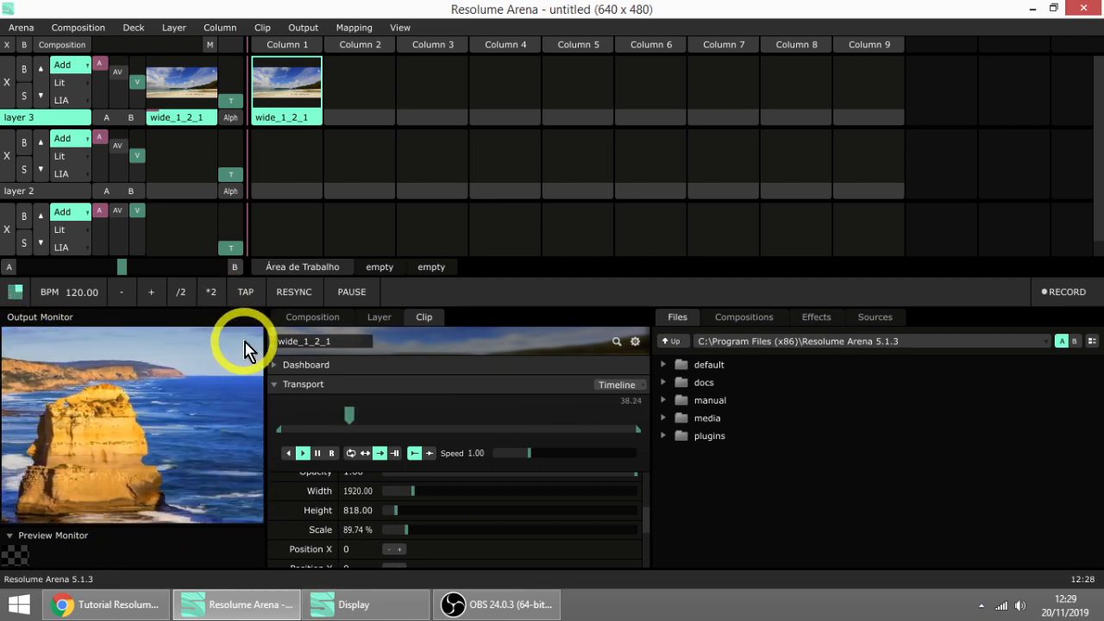
pyautogui.moveTo(410, 532); pyautogui.dragTo(310, 540)
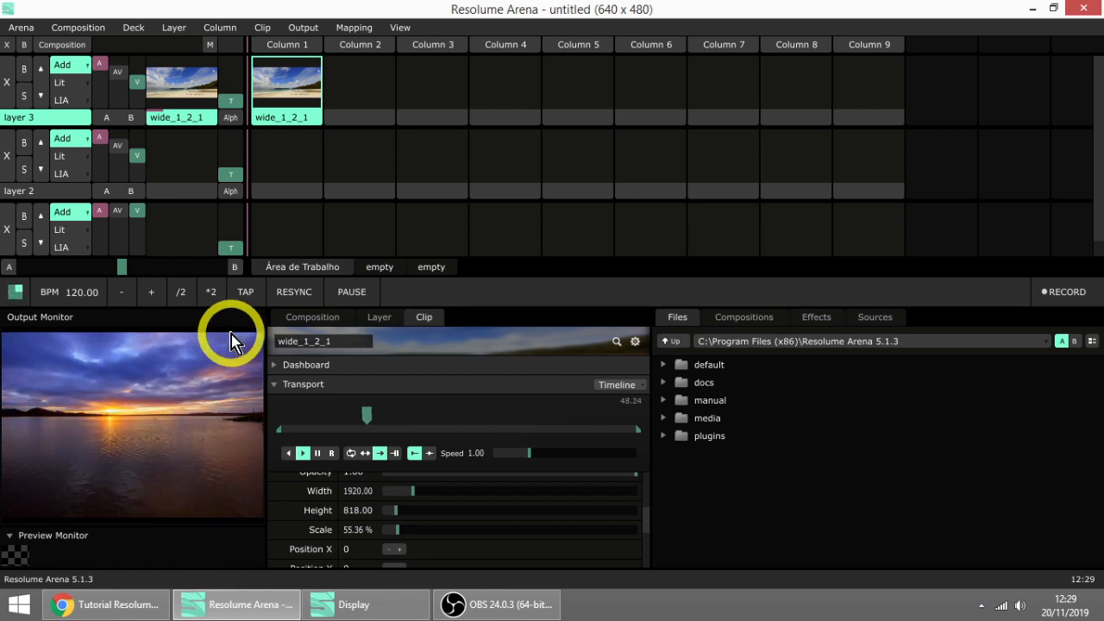
# - Add a Solid Color source to layer 2, column 1, and set its saturation to 0.00
pyautogui.click(897, 318)
pyautogui.scroll(-2, 746, 458)
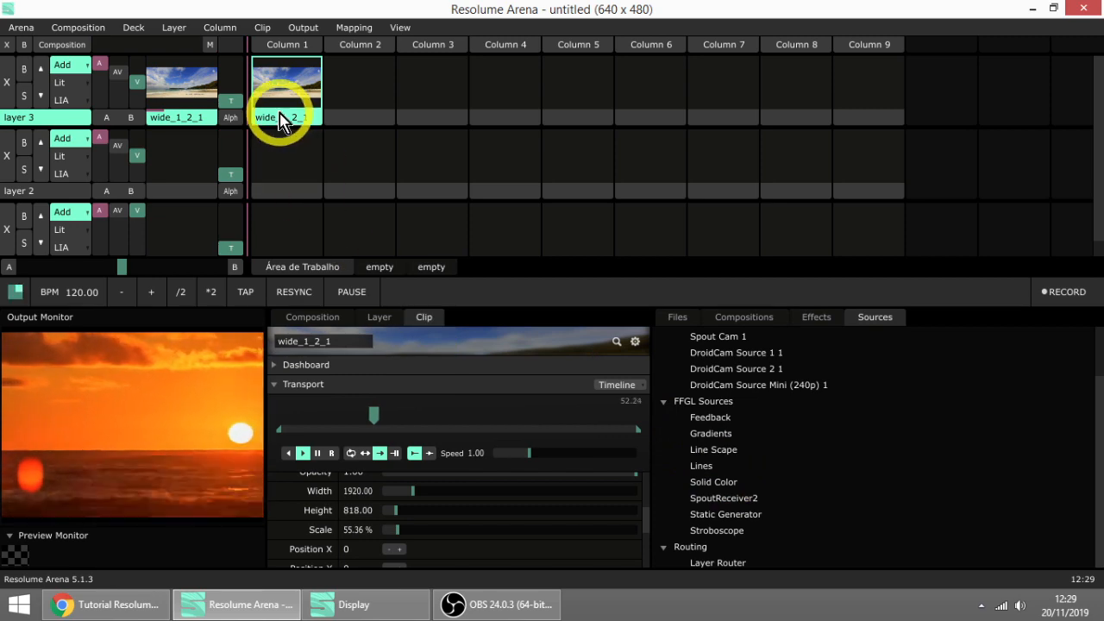
pyautogui.moveTo(717, 482); pyautogui.dragTo(283, 157)
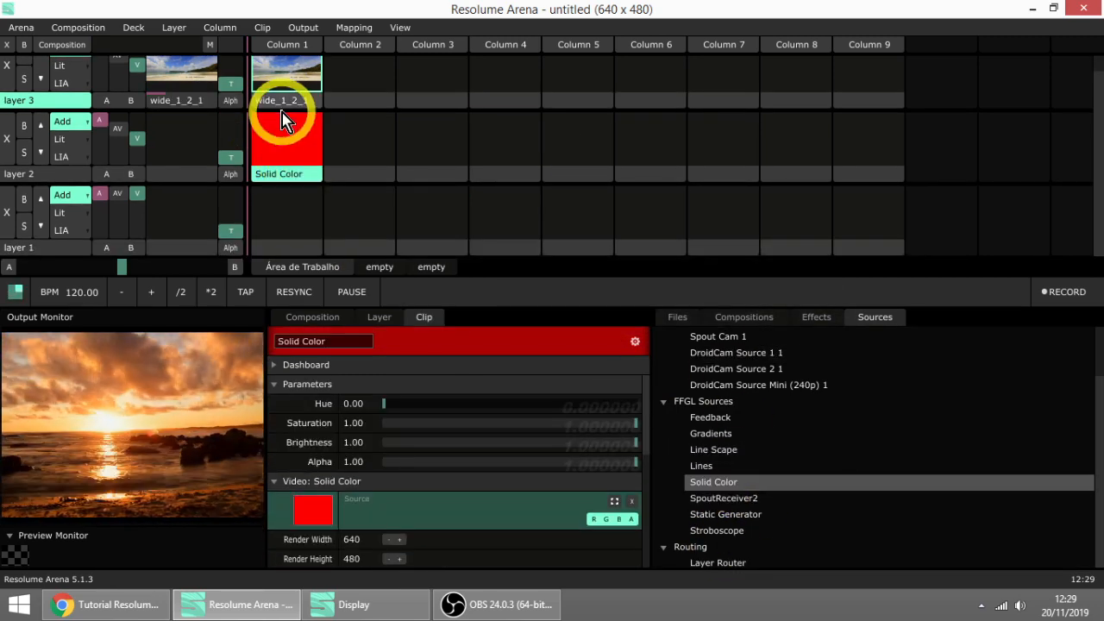
pyautogui.click(277, 178)
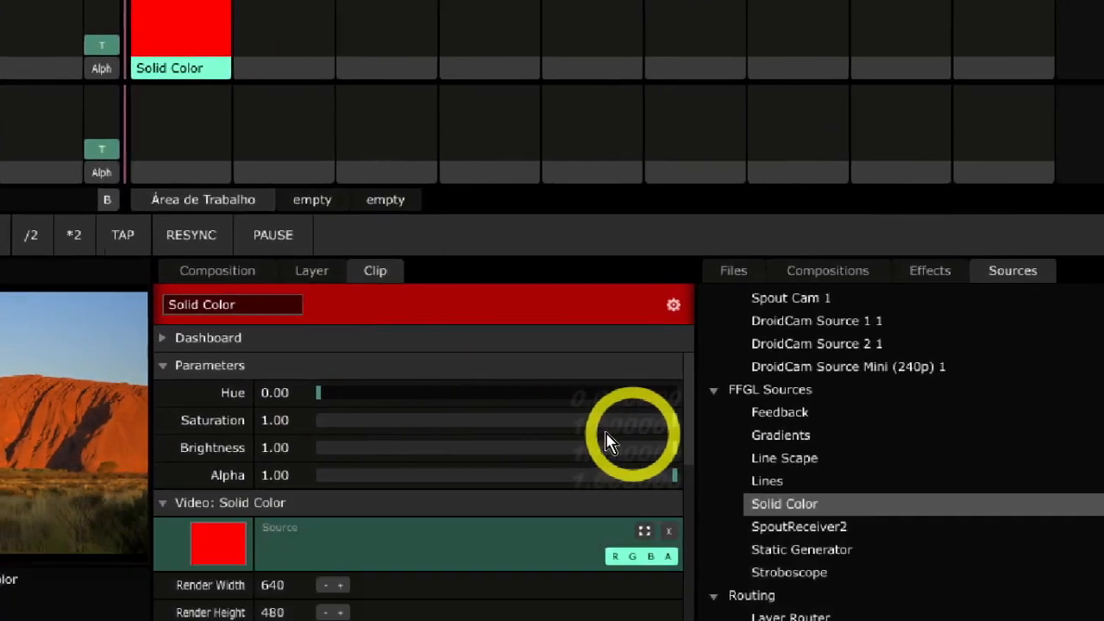
pyautogui.moveTo(579, 423); pyautogui.dragTo(376, 423)
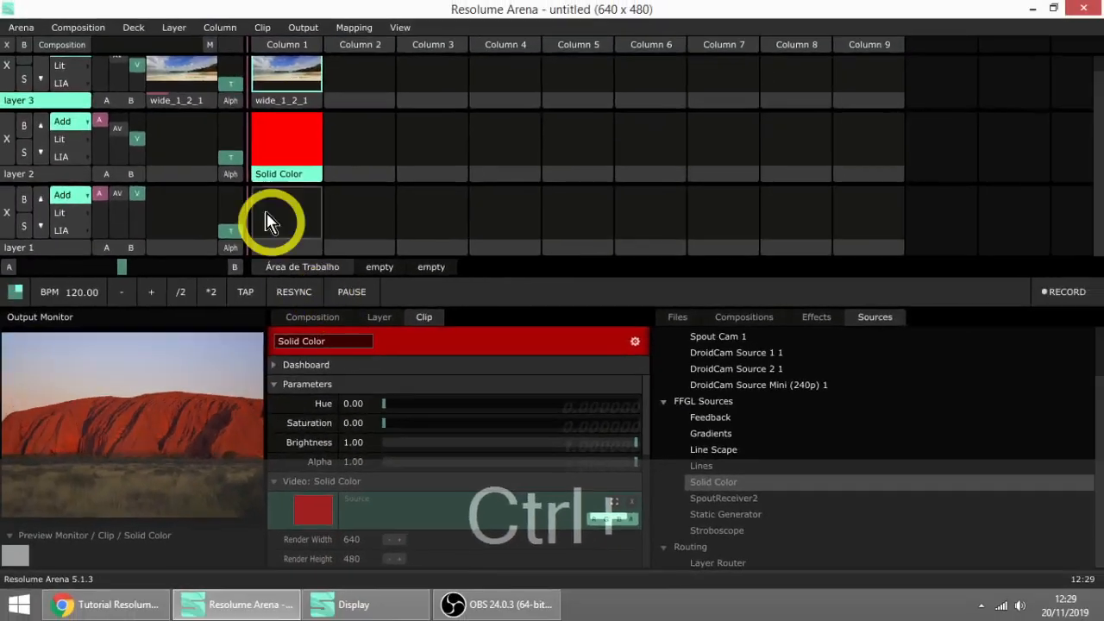
# - Play the Solid Color clip on layer 2 and raise layer 3's video opacity to full
pyautogui.click(228, 35)
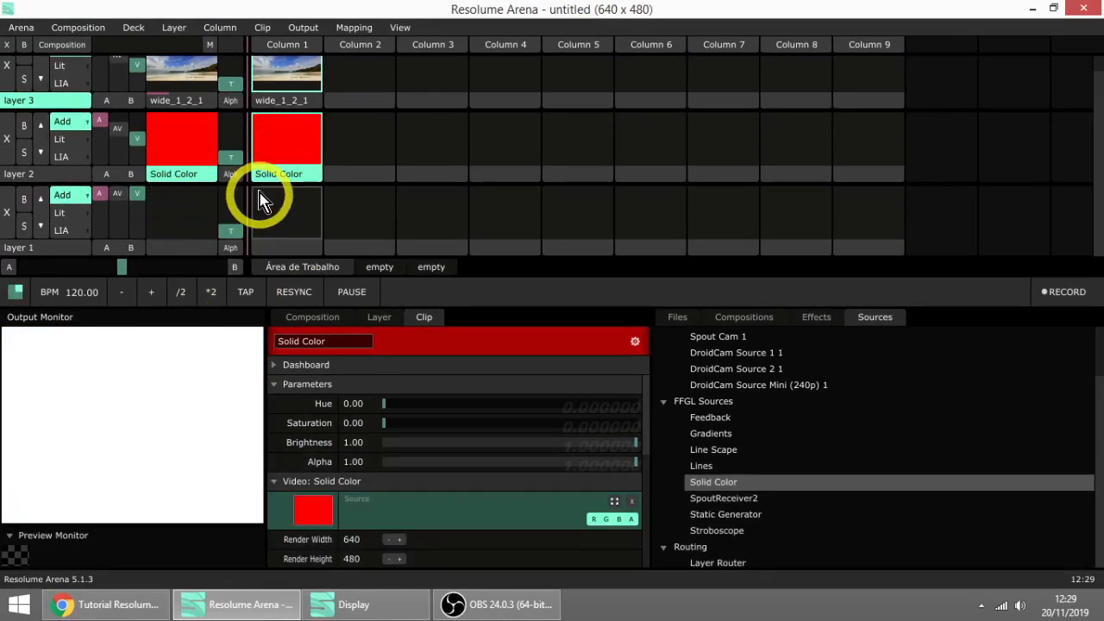
pyautogui.scroll(1, 255, 199)
pyautogui.moveTo(136, 81); pyautogui.dragTo(141, 41)
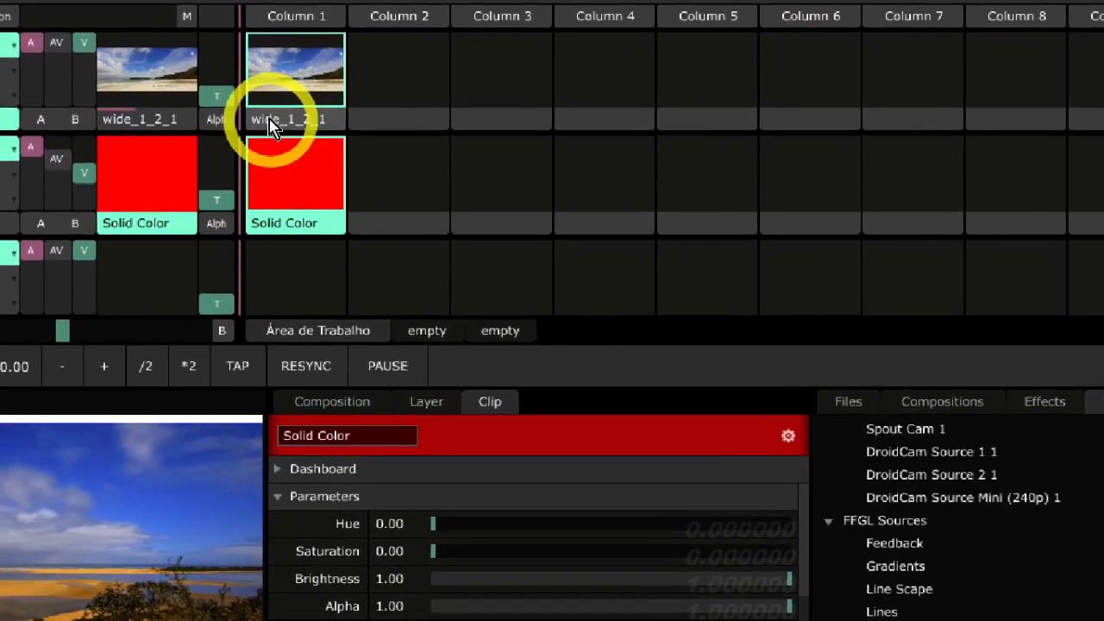
# - Select the wide_1_2_1 clip on layer 3 and set its scale to 59.46 %
pyautogui.click(270, 125)
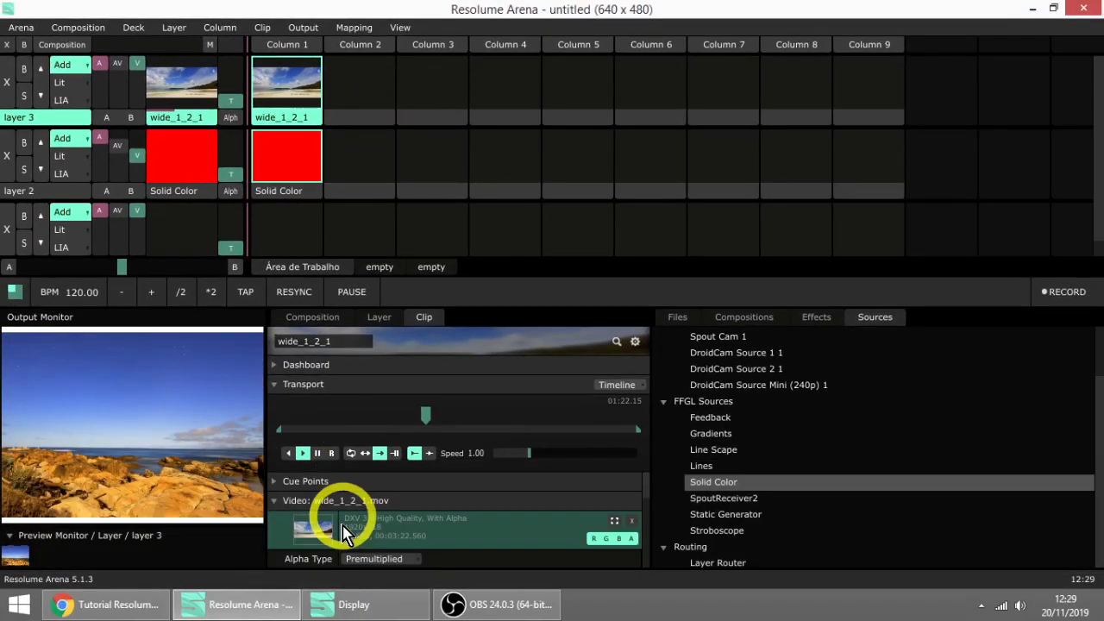
pyautogui.scroll(-5, 345, 539)
pyautogui.moveTo(402, 527); pyautogui.dragTo(454, 527)
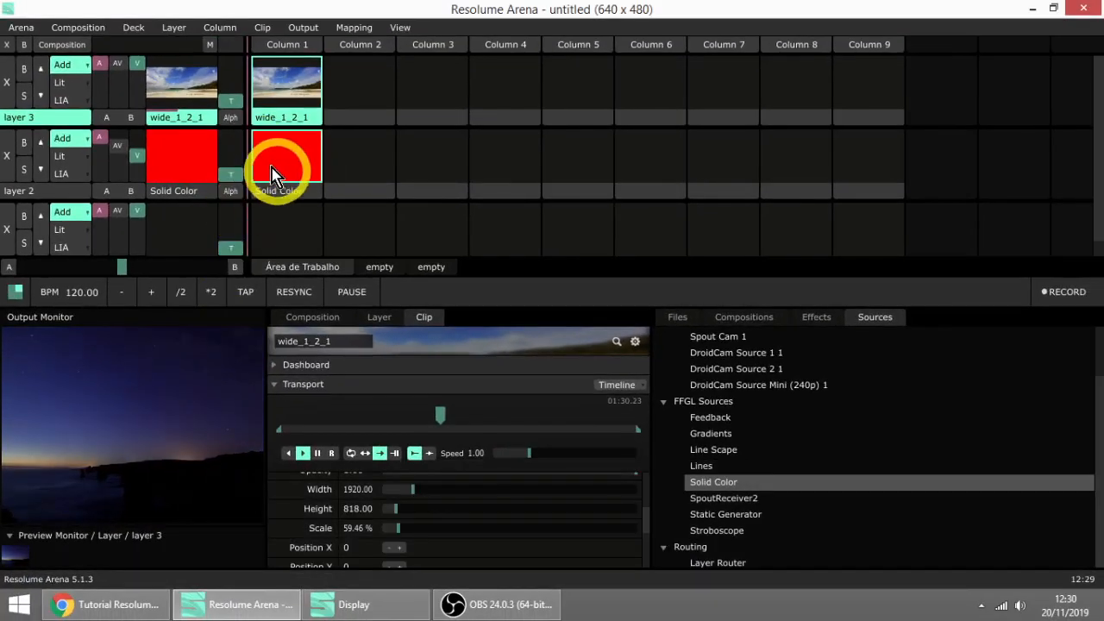
# - Return layer 3's video opacity to the midpoint and stop the Solid Color clip on layer 2
pyautogui.click(138, 83)
pyautogui.click(338, 161)
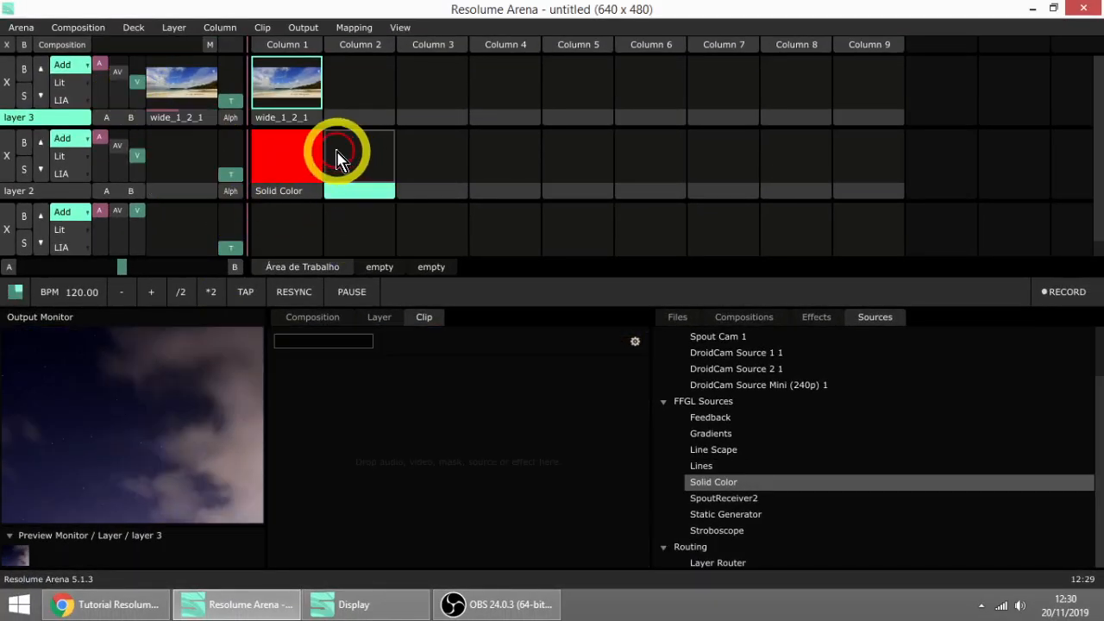
# - Disable the composition's display output
pyautogui.click(303, 27)
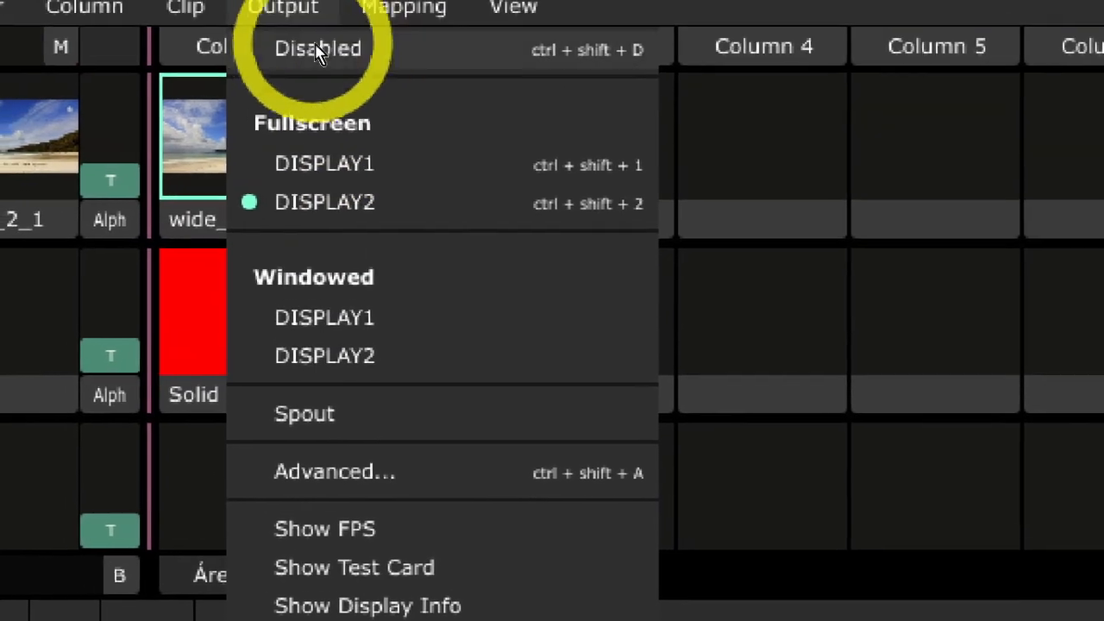
pyautogui.click(317, 49)
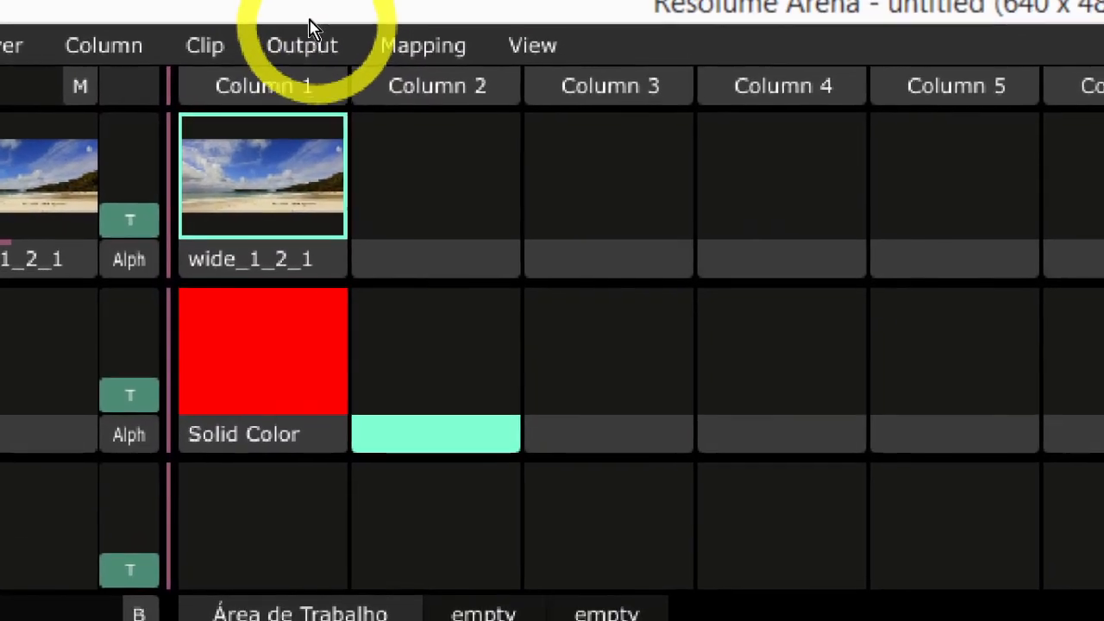
# - Send the composition to DISPLAY1 as a fullscreen output
pyautogui.click(308, 29)
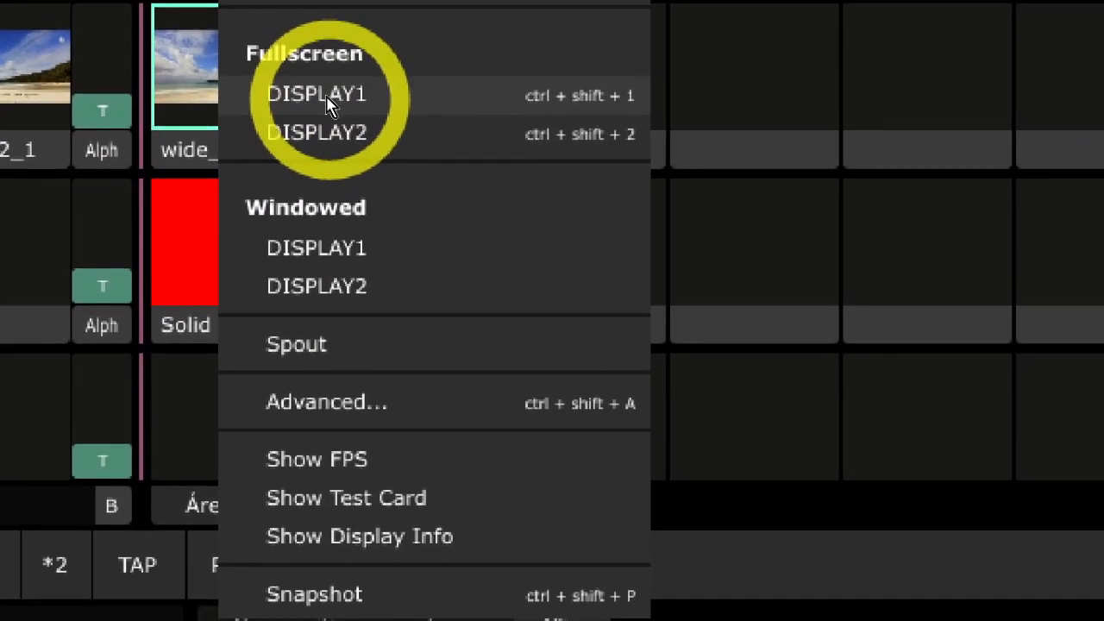
pyautogui.click(297, 45)
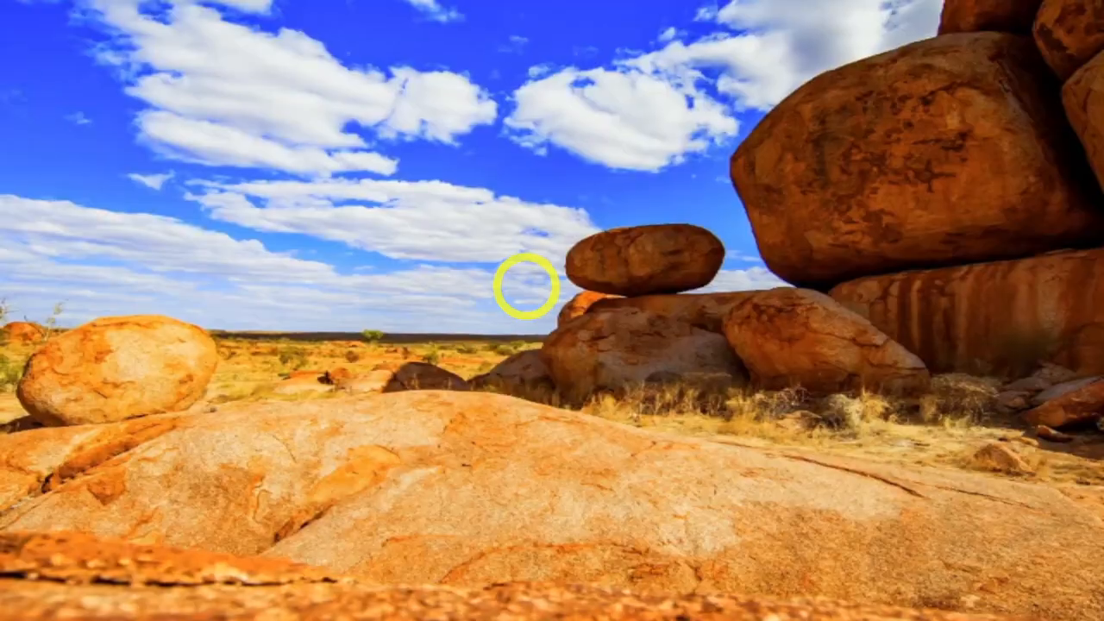
# - Cycle through the open windows over the fullscreen output and disable the composition's output
pyautogui.hotkey('alt', 'Tab')
pyautogui.hotkey('alt', 'Tab')
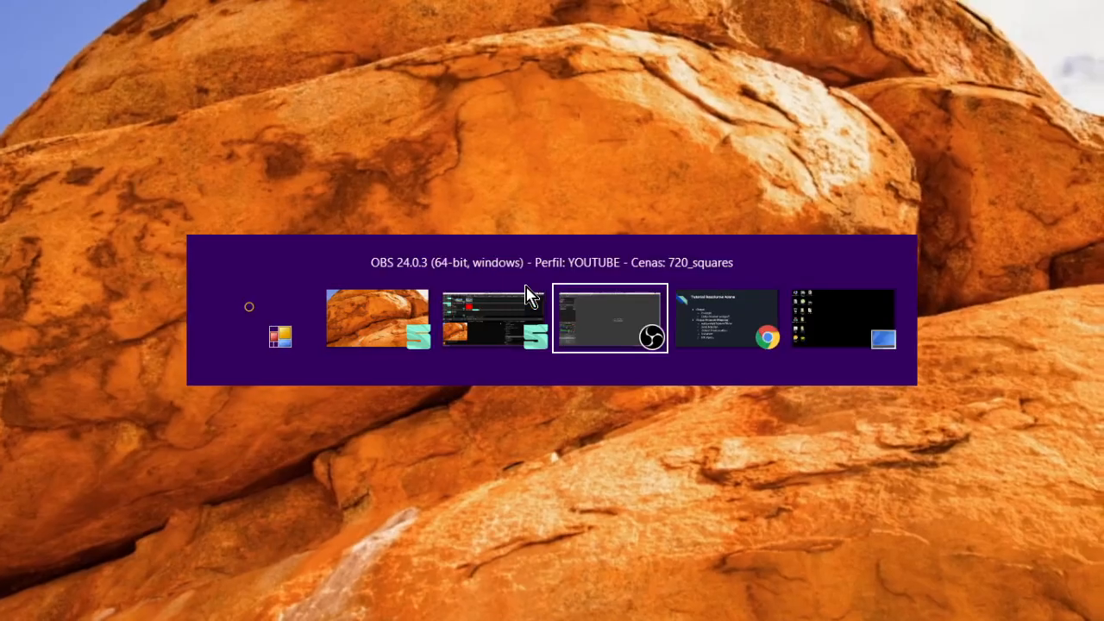
pyautogui.hotkey('alt', 'Tab')
pyautogui.hotkey('alt', 'Tab')
pyautogui.hotkey('alt', 'Tab')
pyautogui.hotkey('alt', 'Tab')
pyautogui.hotkey('alt', 'Tab')
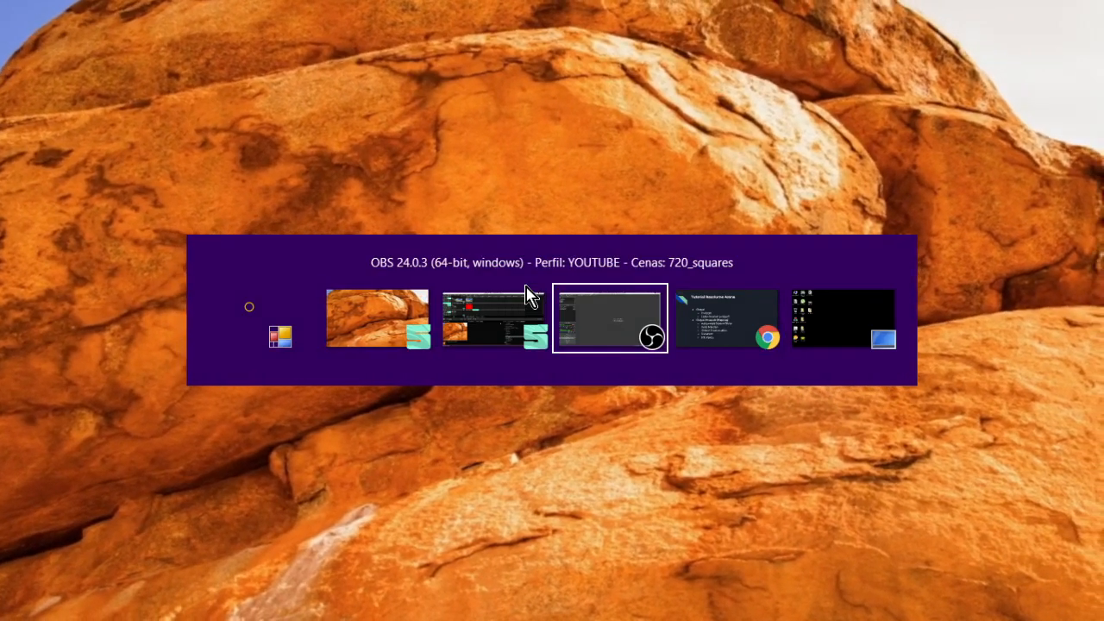
pyautogui.hotkey('alt', 'Tab')
pyautogui.hotkey('alt', 'Tab')
pyautogui.hotkey('alt', 'Tab')
pyautogui.hotkey('alt', 'Tab')
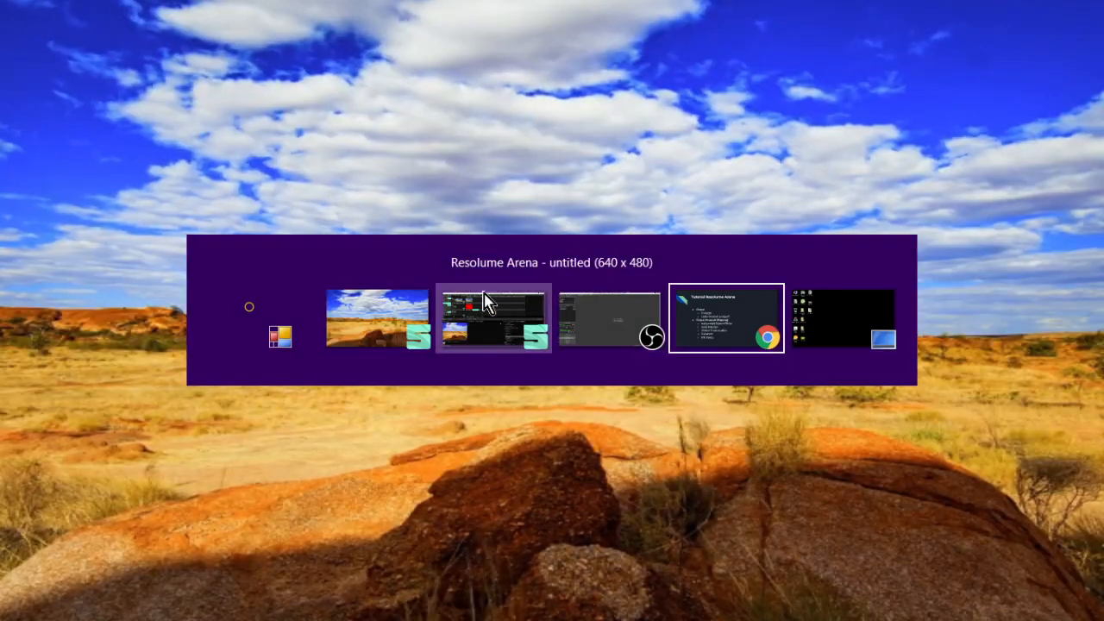
pyautogui.hotkey('alt', 'Tab')
pyautogui.hotkey('alt', 'Tab')
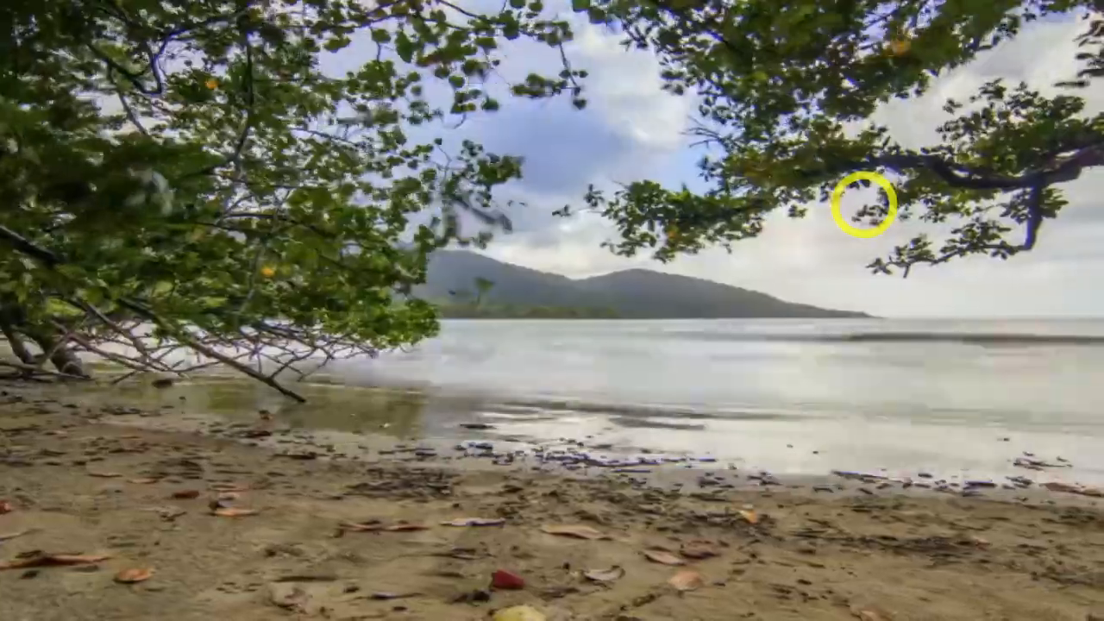
pyautogui.hotkey('ctrl', 'shift', 'd')
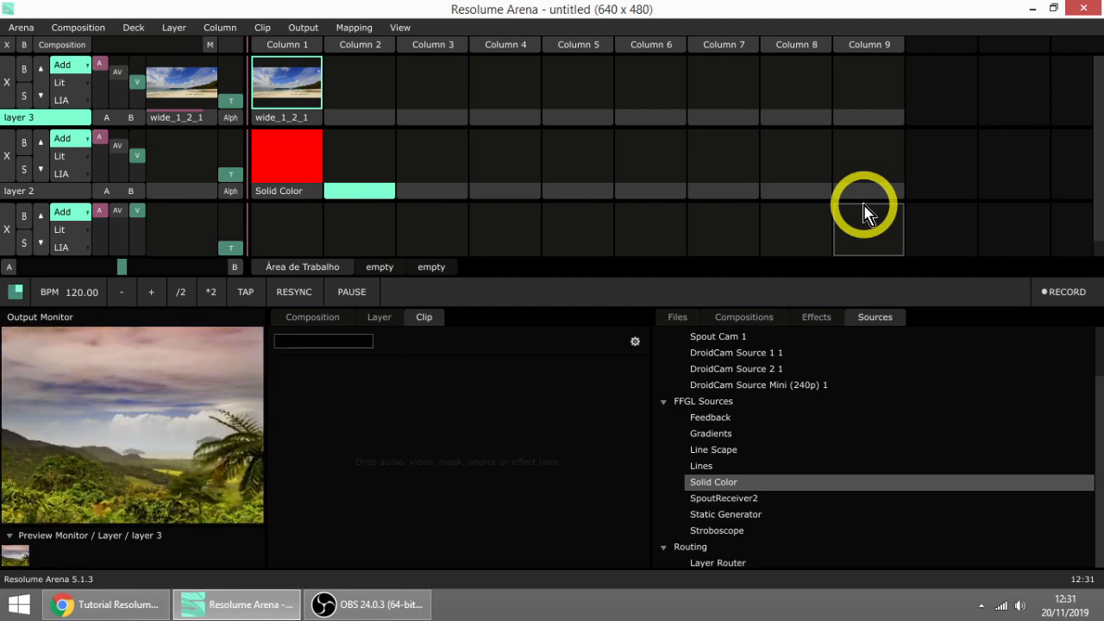
# - Output the composition fullscreen on DISPLAY1 again, switch between the main window and the output, and disable it
pyautogui.click(307, 31)
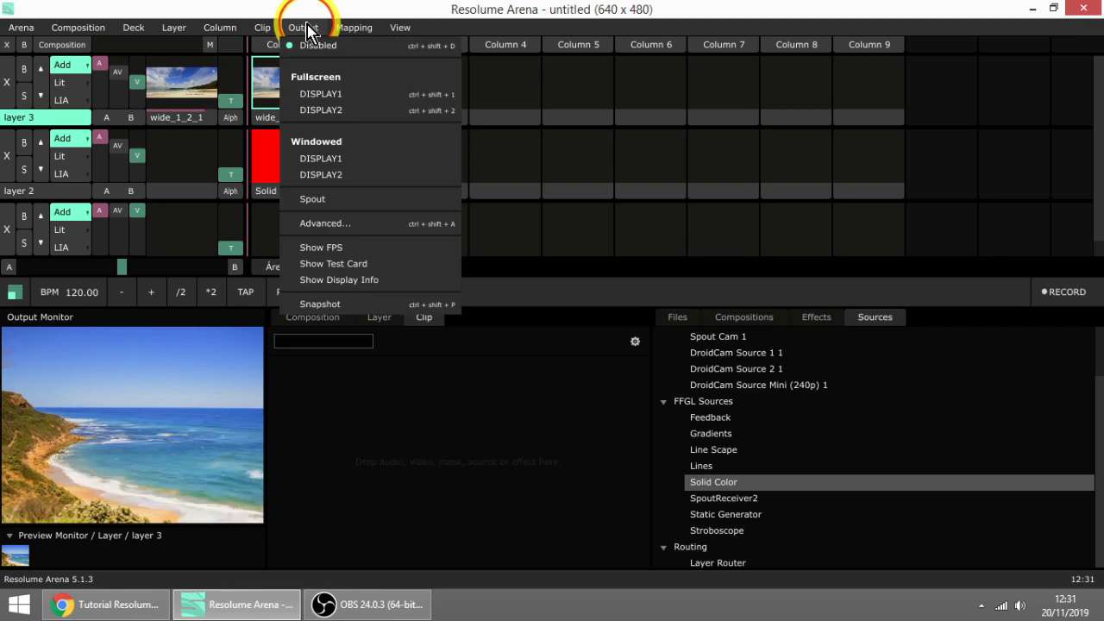
pyautogui.click(333, 98)
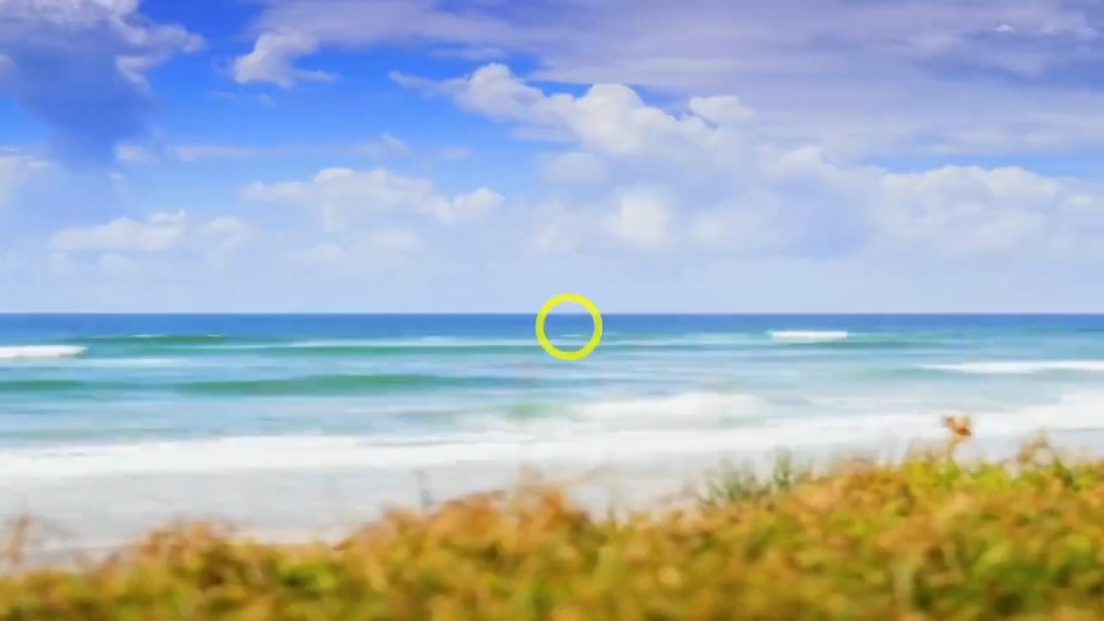
pyautogui.click(550, 419)
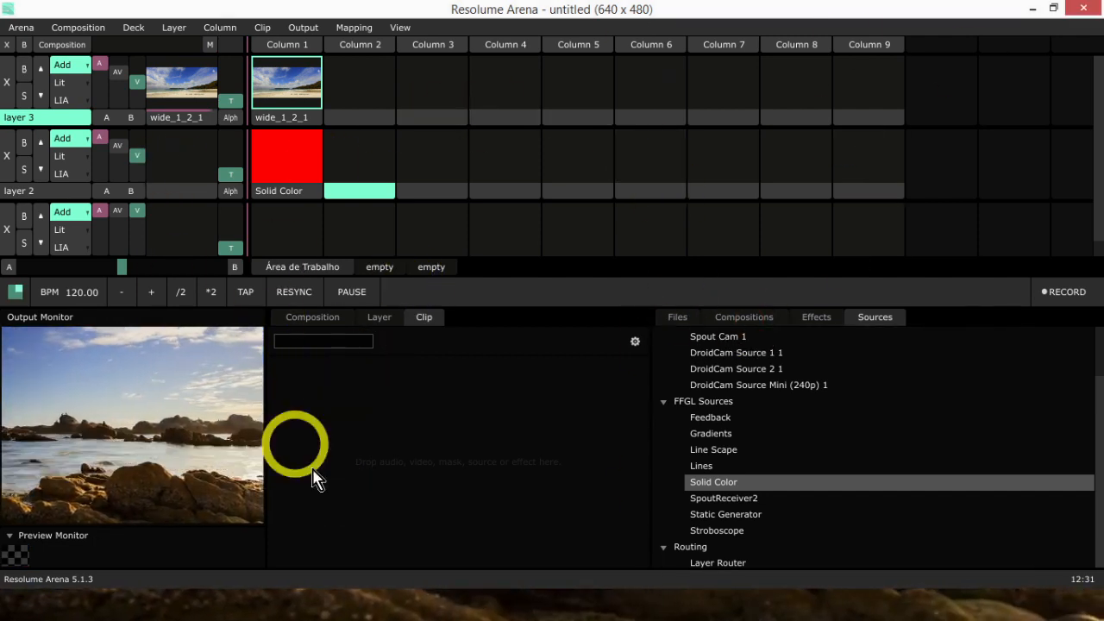
pyautogui.click(493, 576)
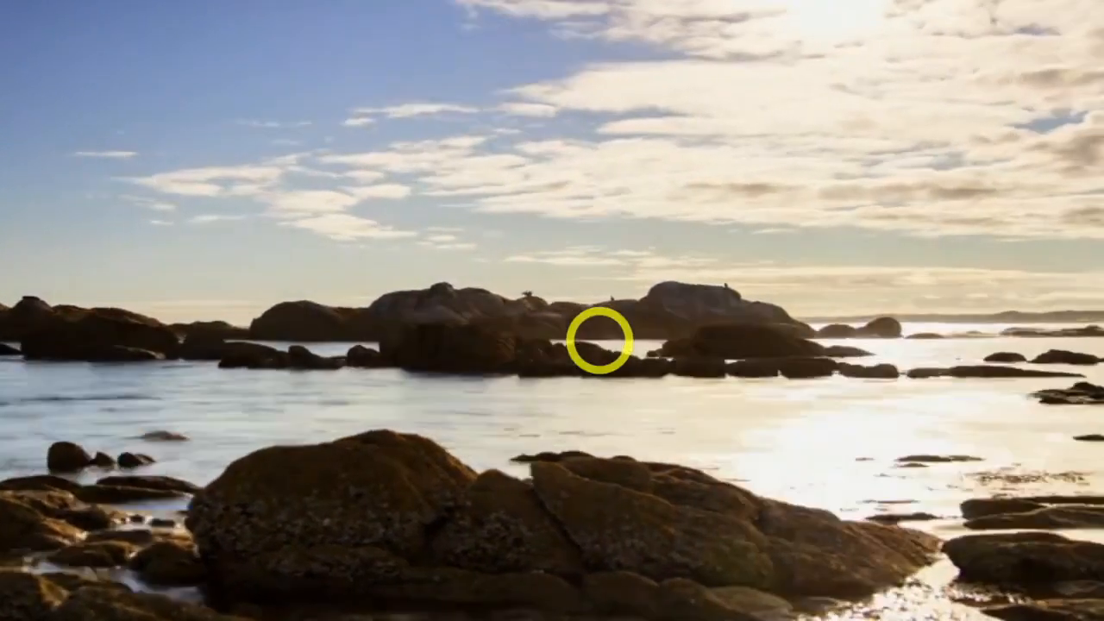
pyautogui.hotkey('alt', 'Tab')
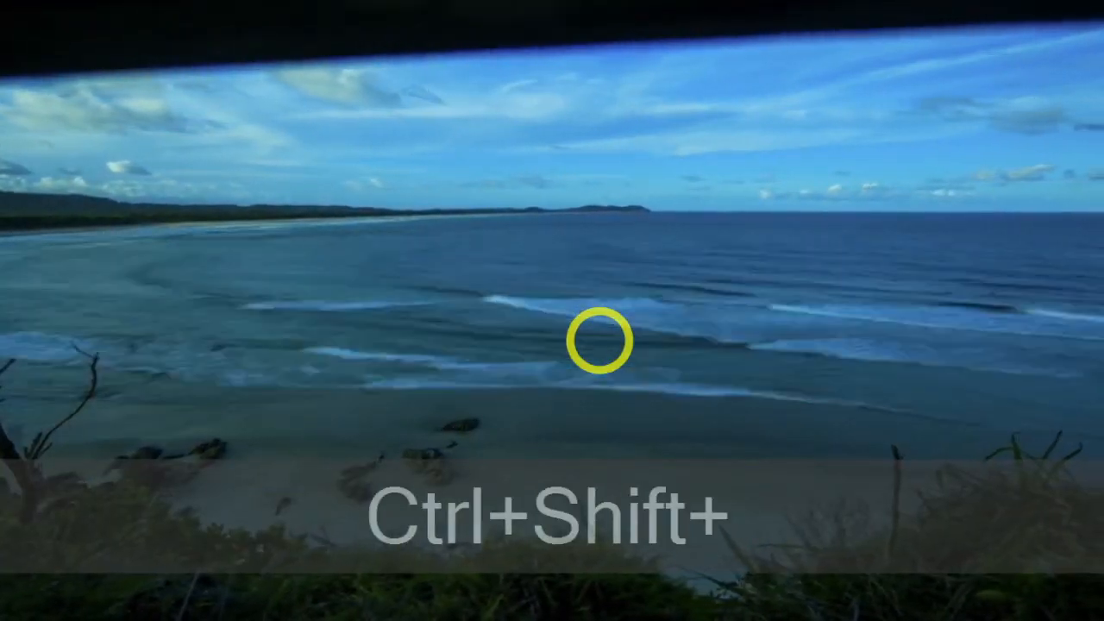
pyautogui.hotkey('ctrl', 'shift', 'd')
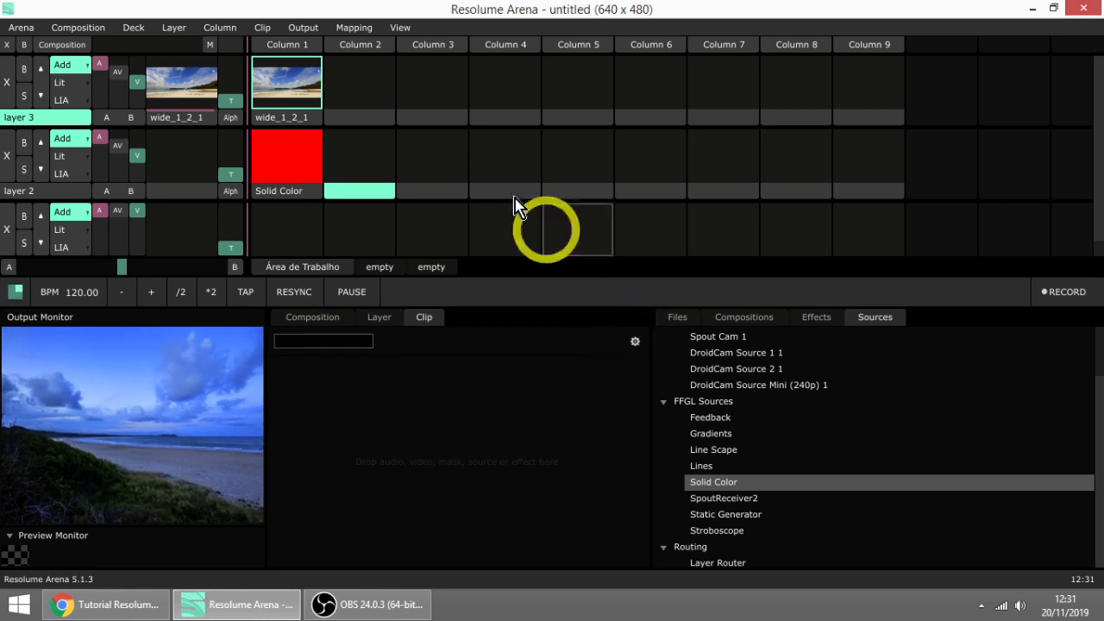
# - Output the composition in a window on DISPLAY1 and play the wide_1_2_1 clip on layer 3
pyautogui.click(304, 24)
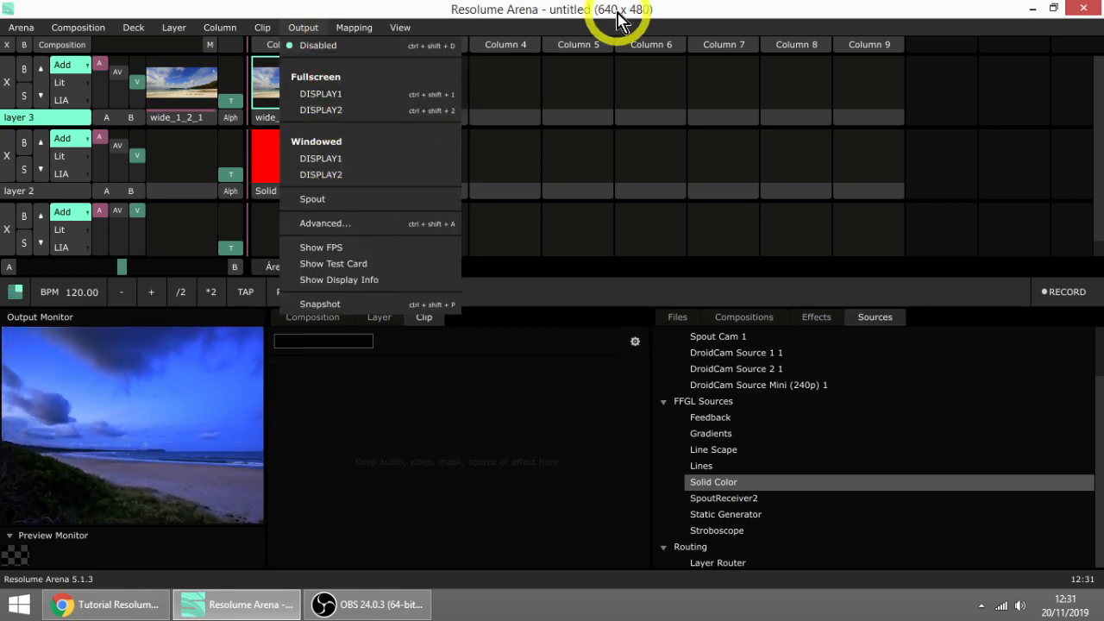
pyautogui.click(328, 161)
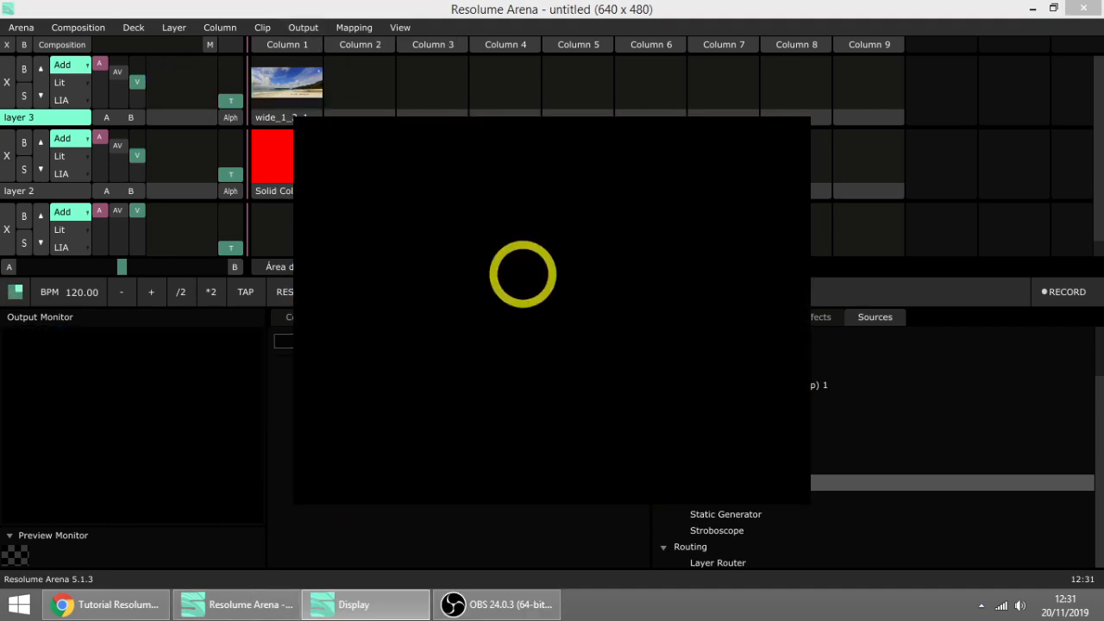
pyautogui.click(289, 83)
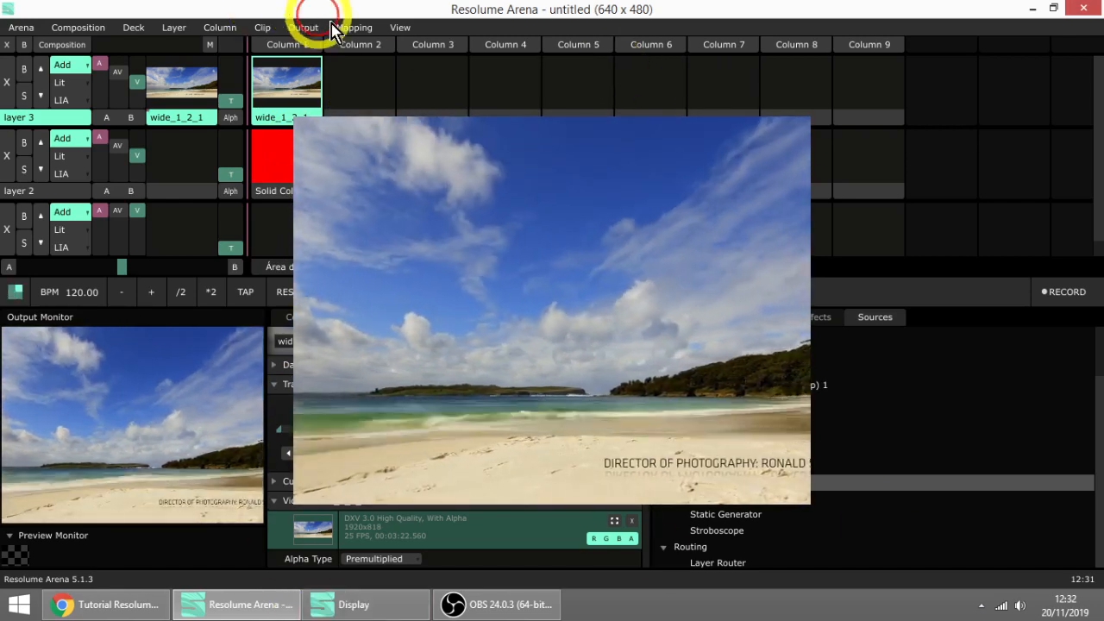
# - Stop the clip playing on layer 3 and disable the windowed output
pyautogui.click(360, 93)
pyautogui.click(297, 26)
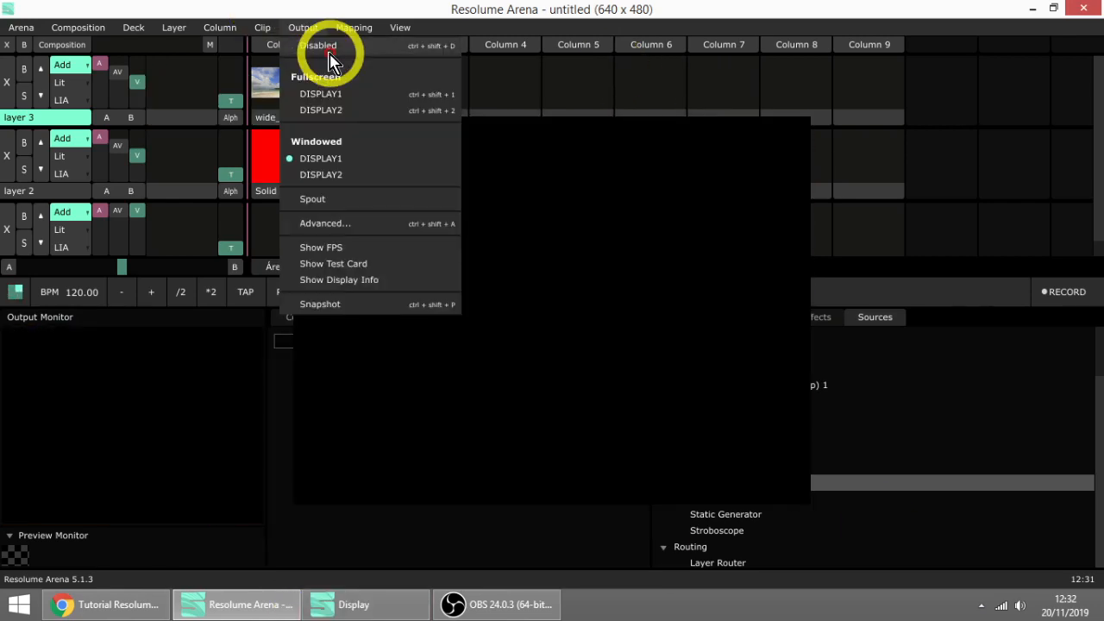
pyautogui.click(326, 45)
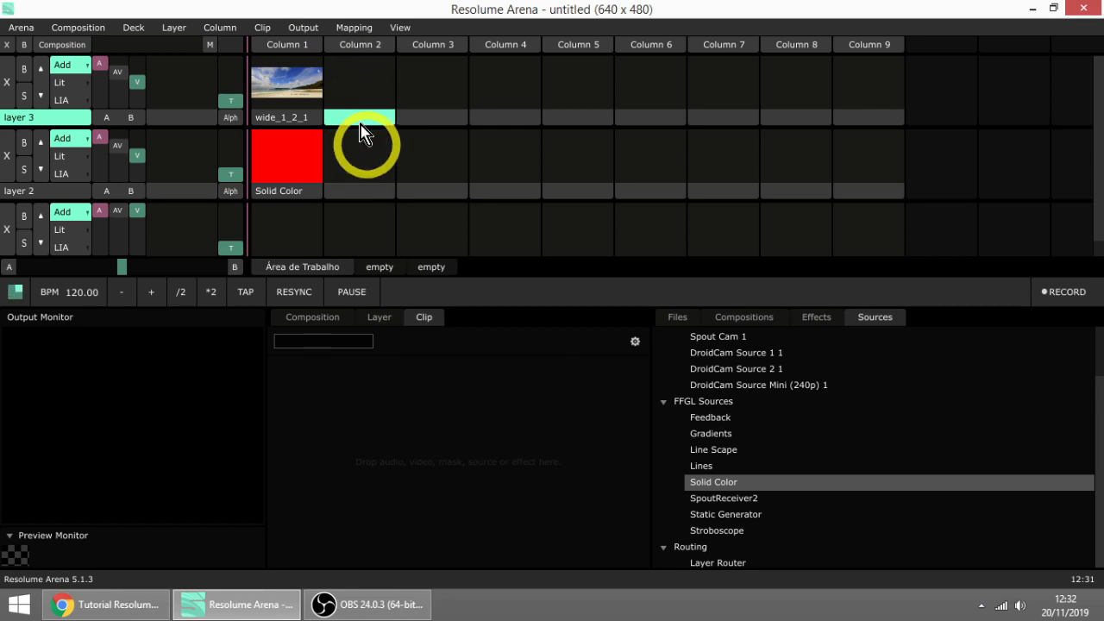
# - Set the wide_1_2_1 clip's playback mode to loop
pyautogui.click(303, 26)
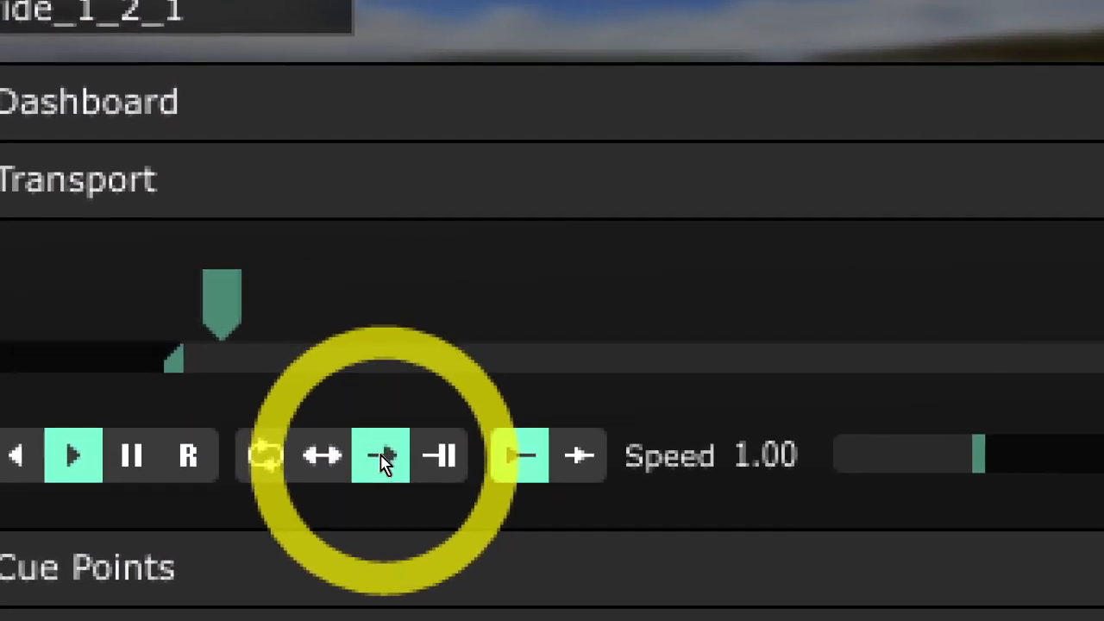
pyautogui.click(293, 451)
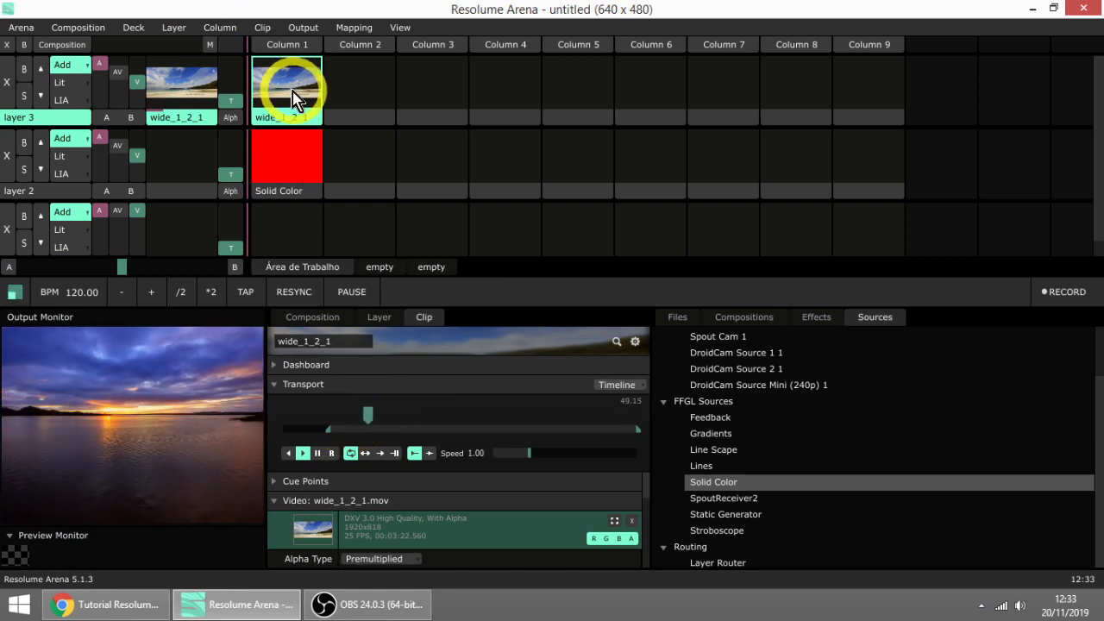
# - Open the advanced output settings for the composition
pyautogui.click(303, 27)
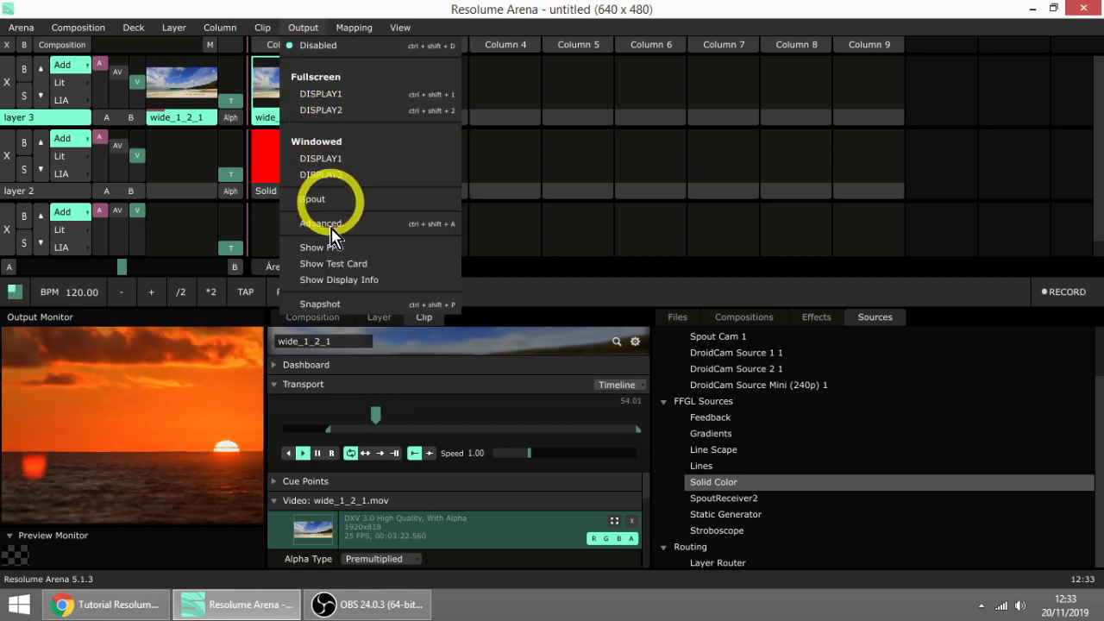
pyautogui.click(393, 16)
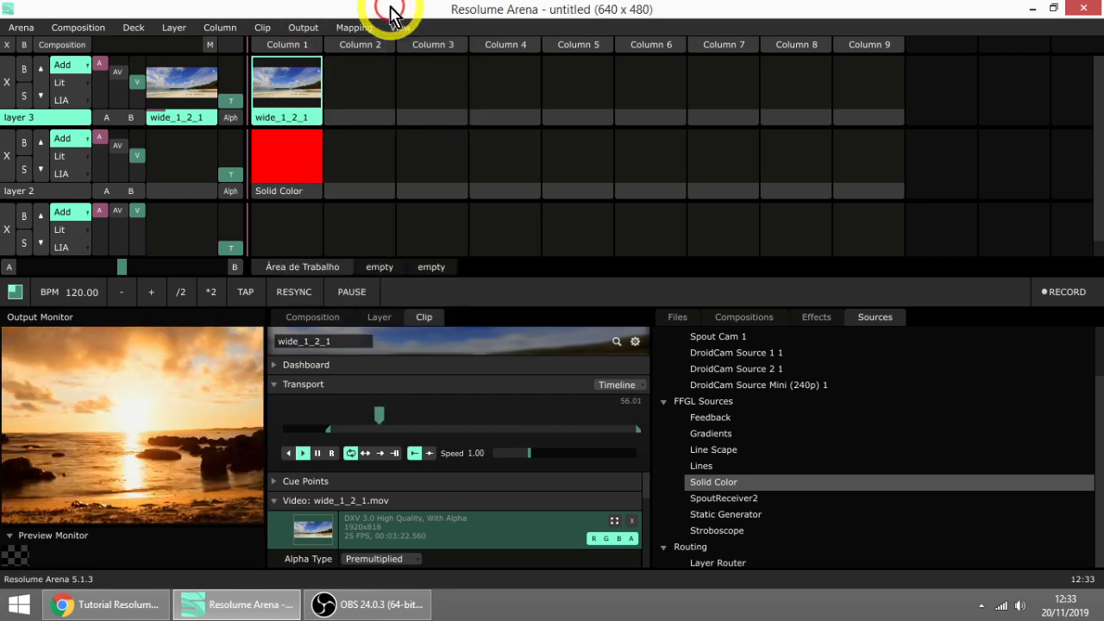
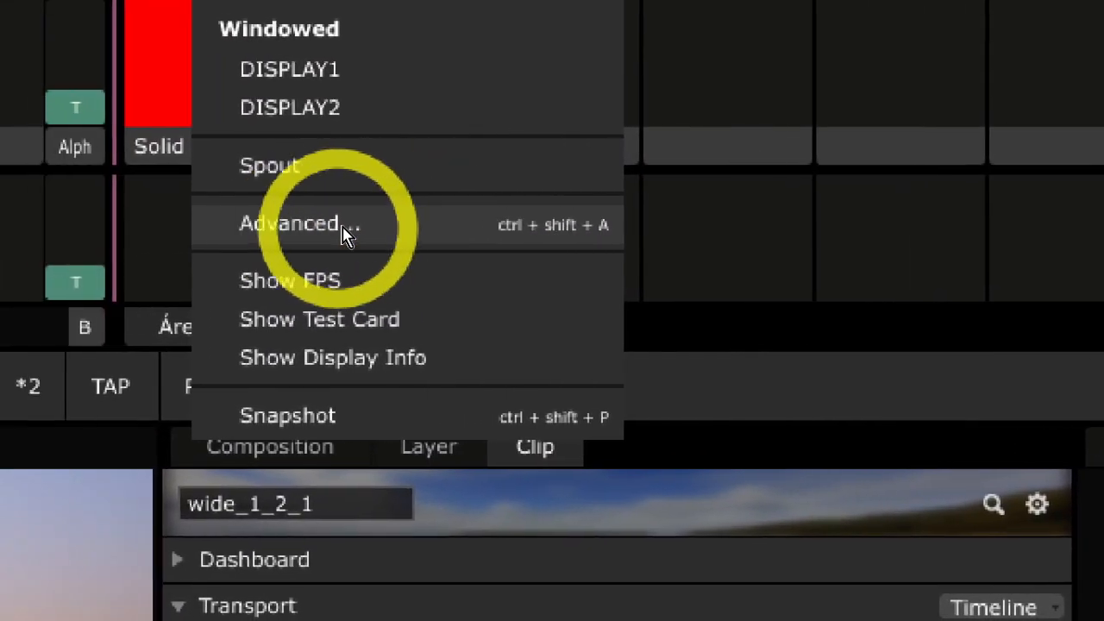
pyautogui.click(343, 226)
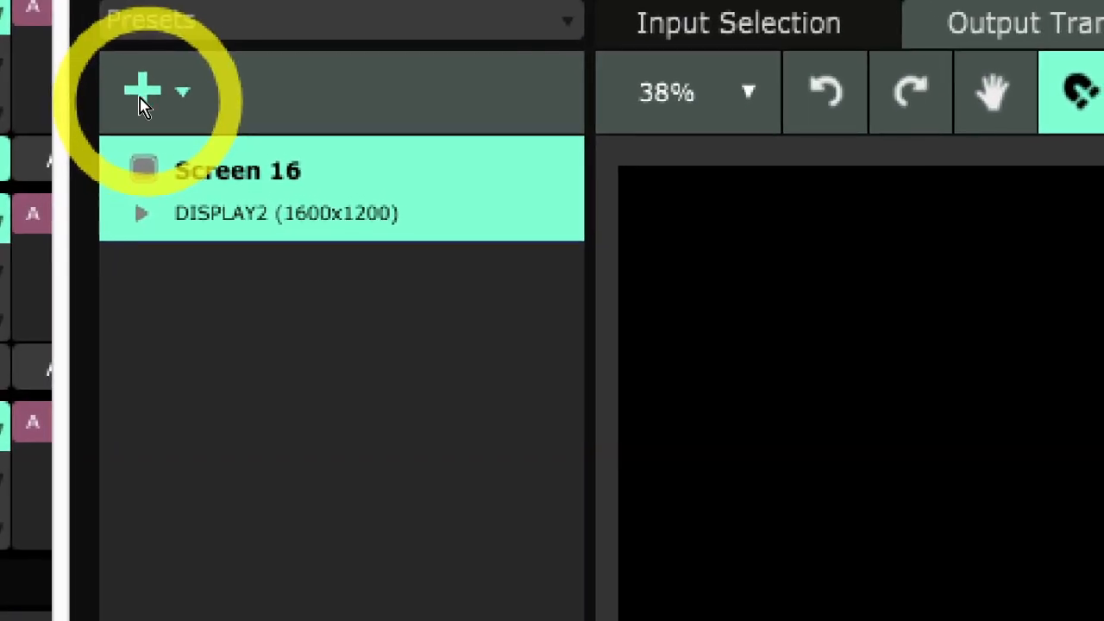
# - Add a new screen to the advanced output and set its device to DISPLAY2 (1600x1200)
pyautogui.click(140, 95)
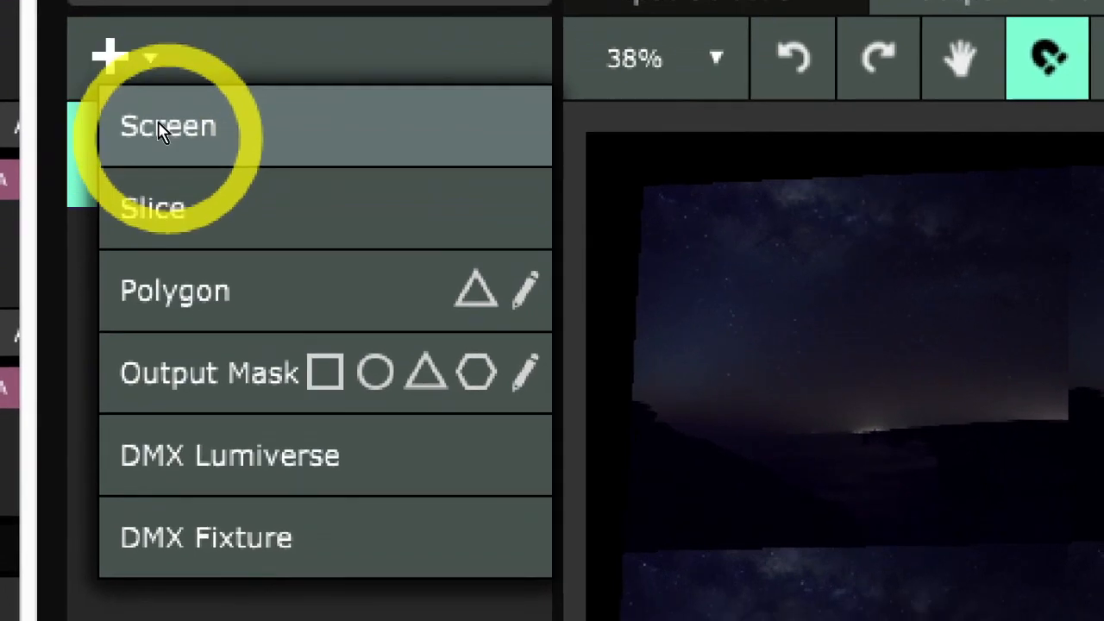
pyautogui.click(138, 206)
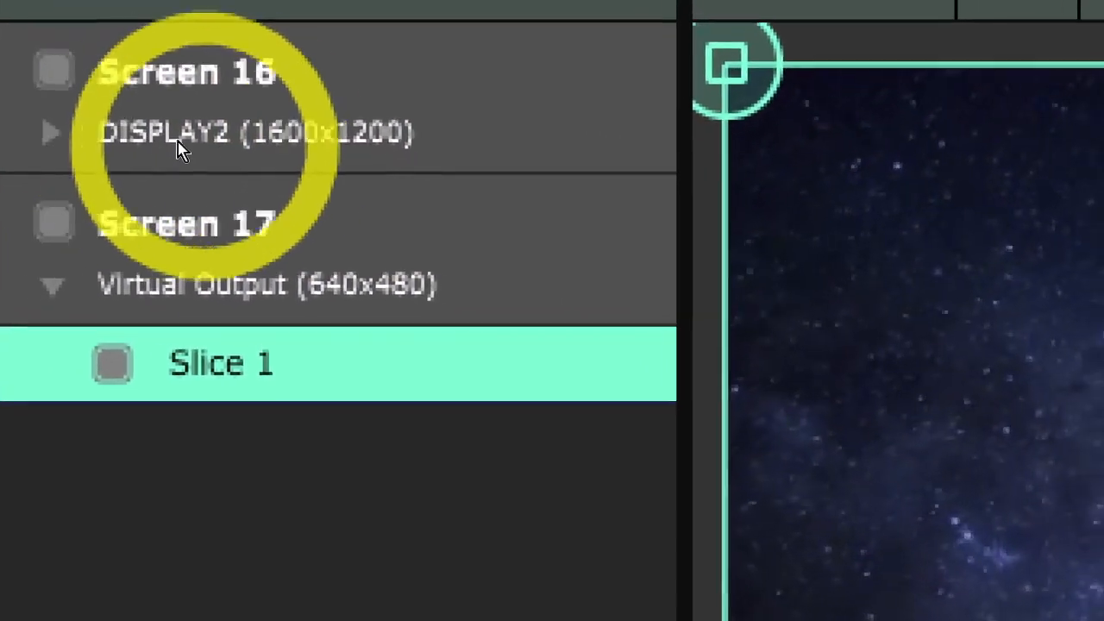
pyautogui.click(130, 240)
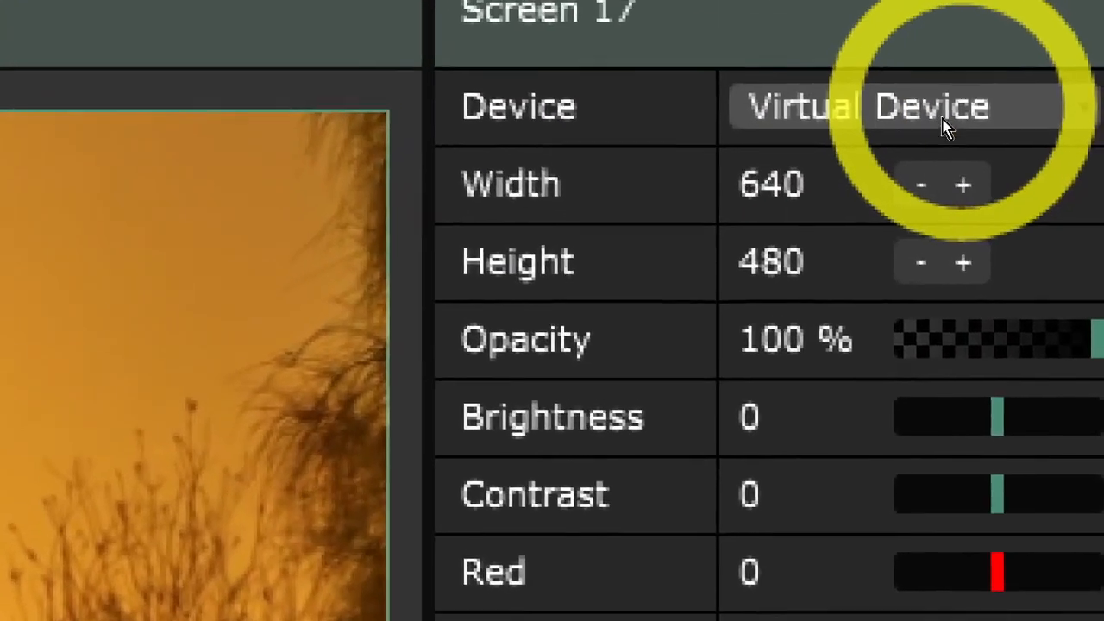
pyautogui.click(991, 117)
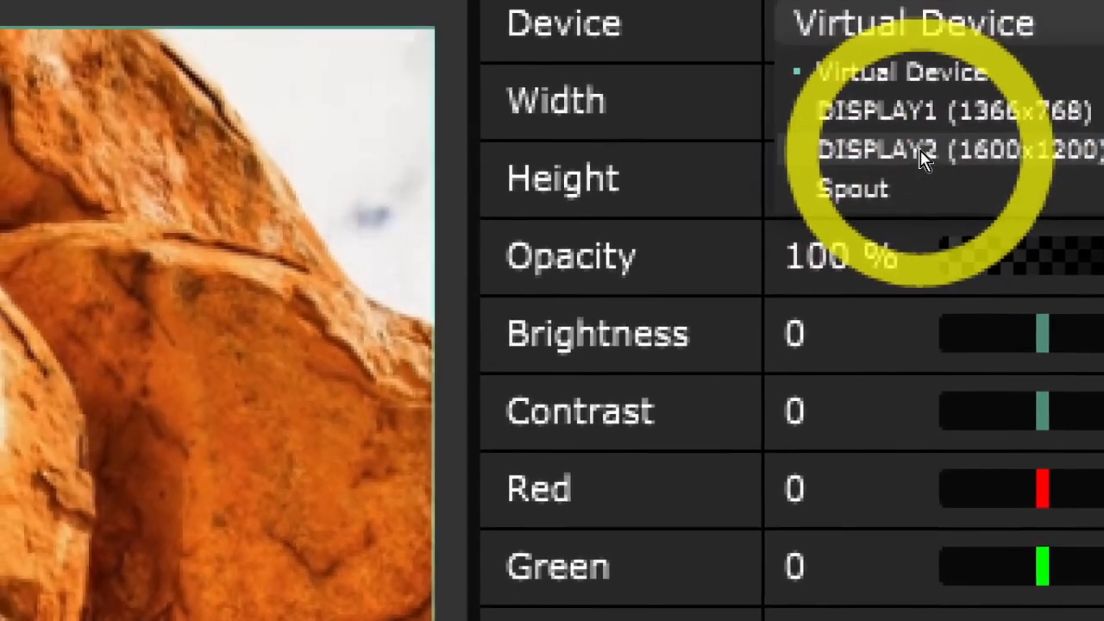
pyautogui.click(867, 152)
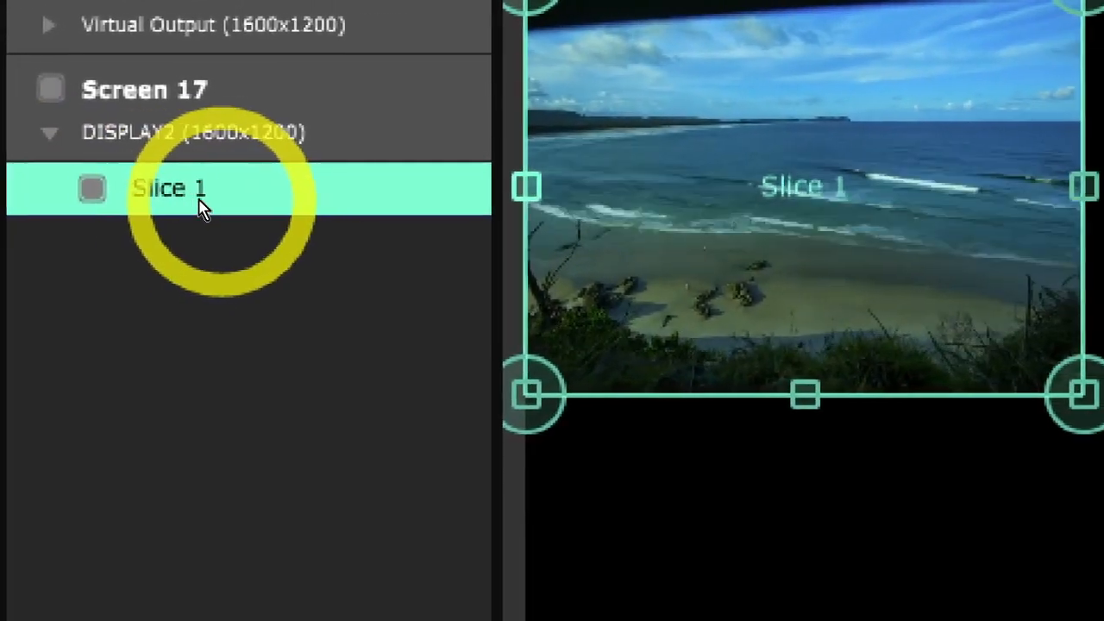
# - Shrink Slice 1's input selection on Screen 17 to about 29 × 27 pixels, at left 611 and top 453
pyautogui.click(170, 193)
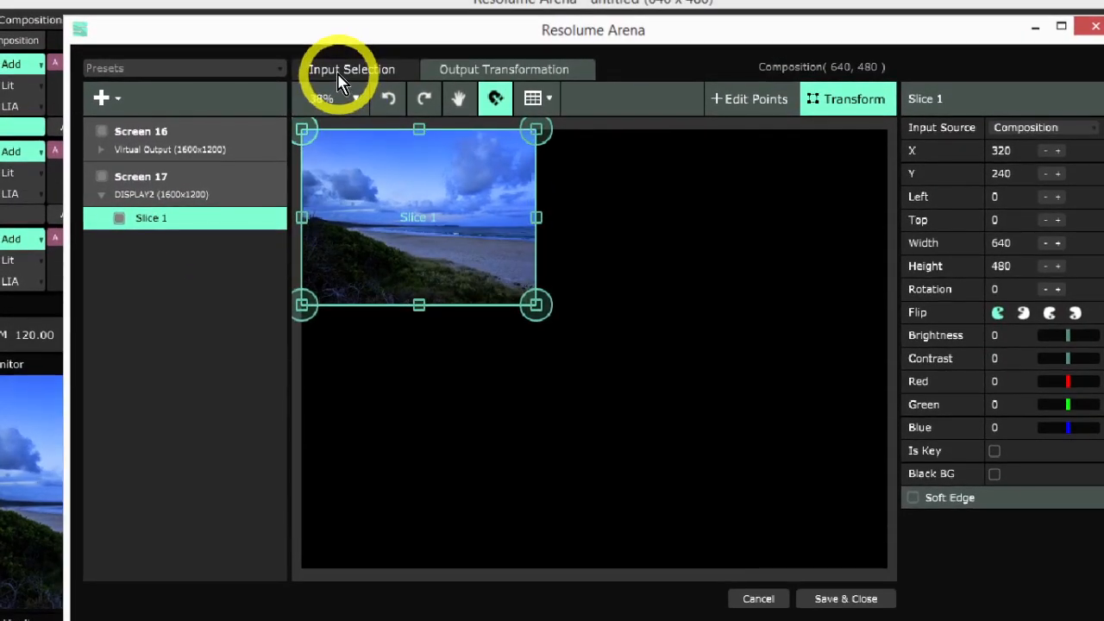
pyautogui.click(339, 73)
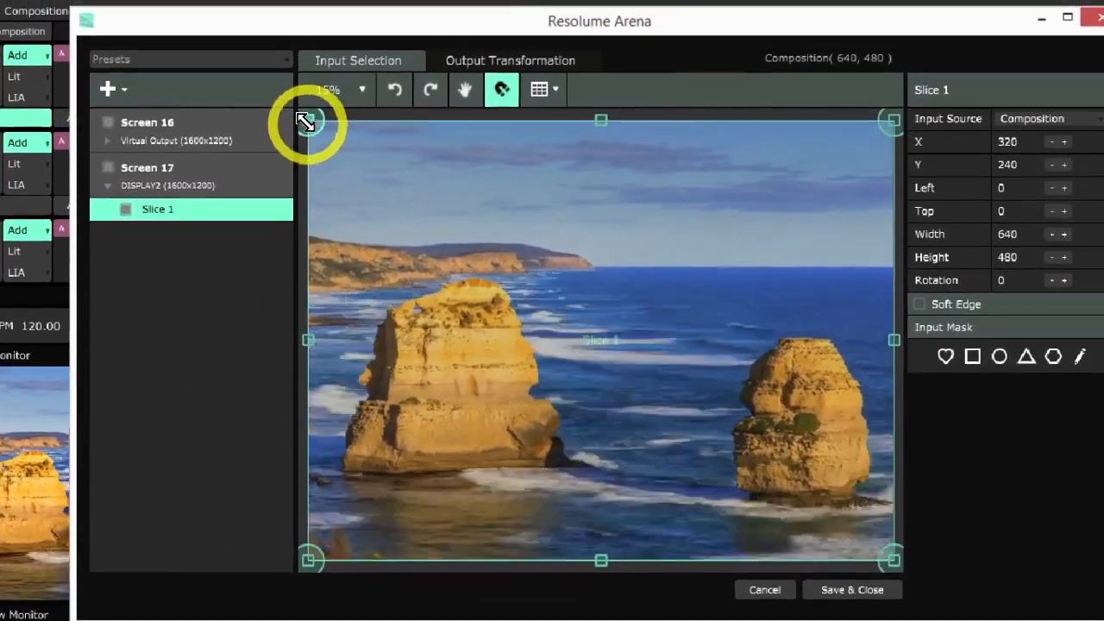
pyautogui.moveTo(266, 70); pyautogui.dragTo(457, 175)
pyautogui.moveTo(482, 216); pyautogui.dragTo(776, 468)
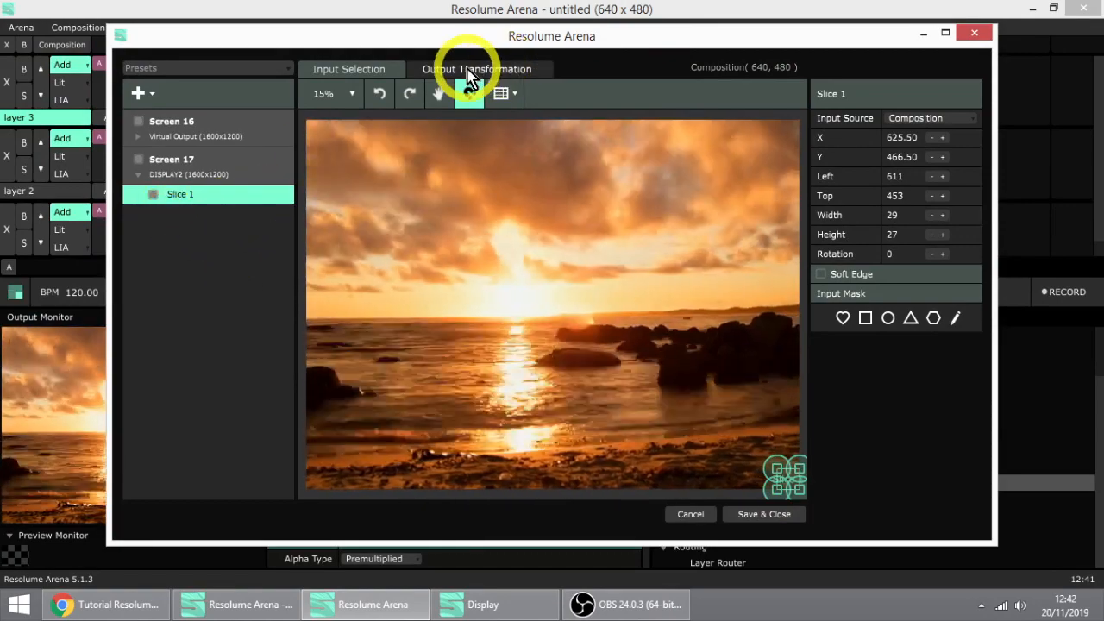
# - Stretch Slice 1's output transformation on Screen 17 to fill the full 1600 × 1200 screen
pyautogui.click(468, 71)
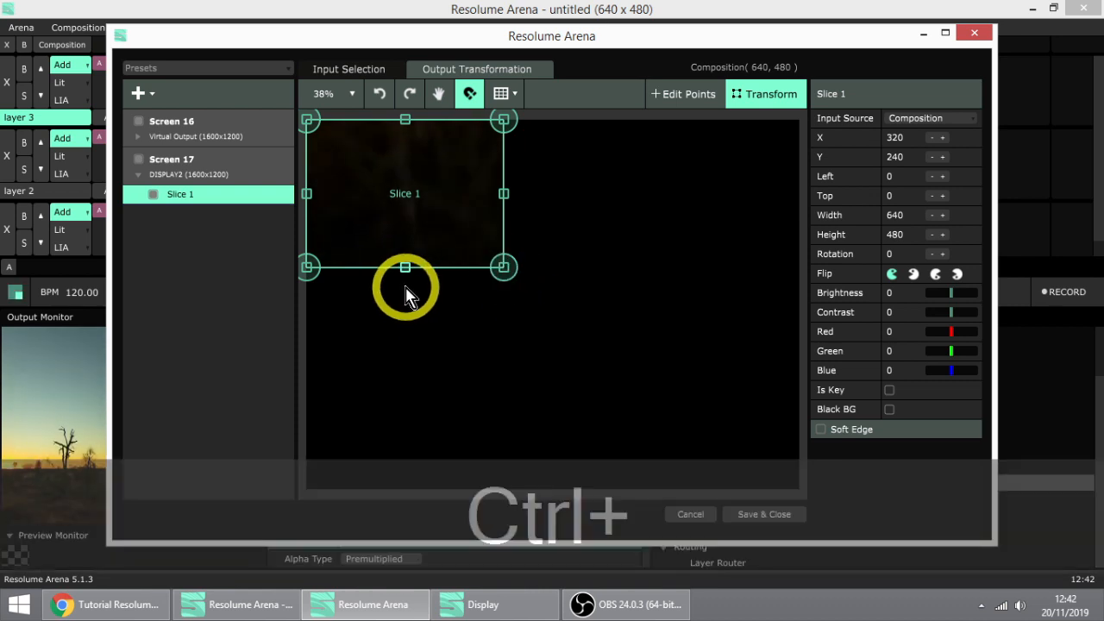
pyautogui.click(354, 96)
pyautogui.click(343, 152)
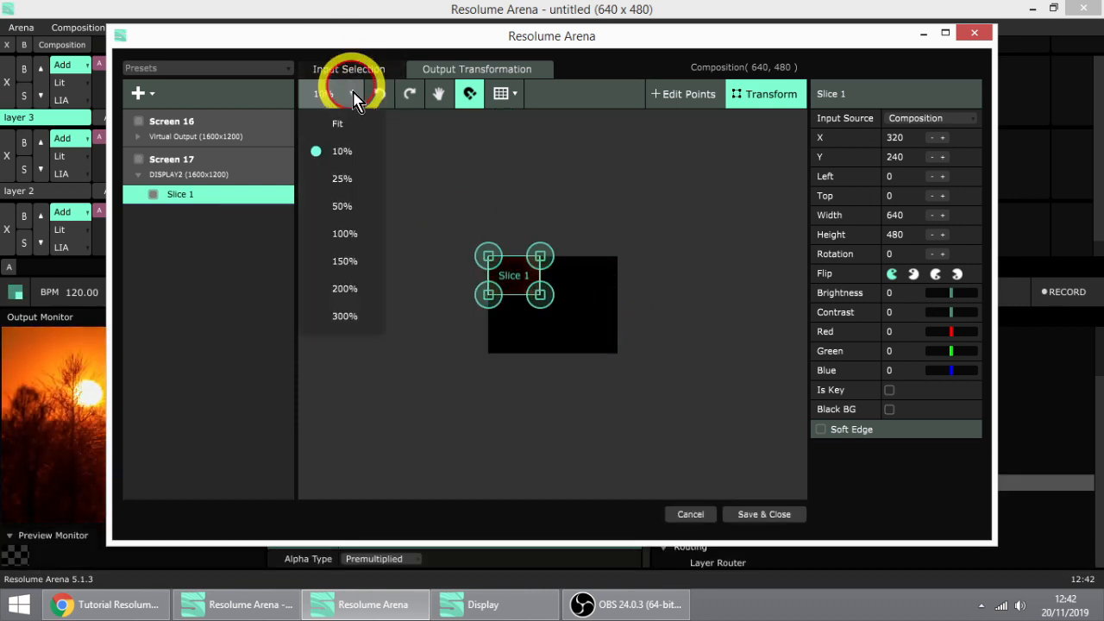
pyautogui.click(364, 205)
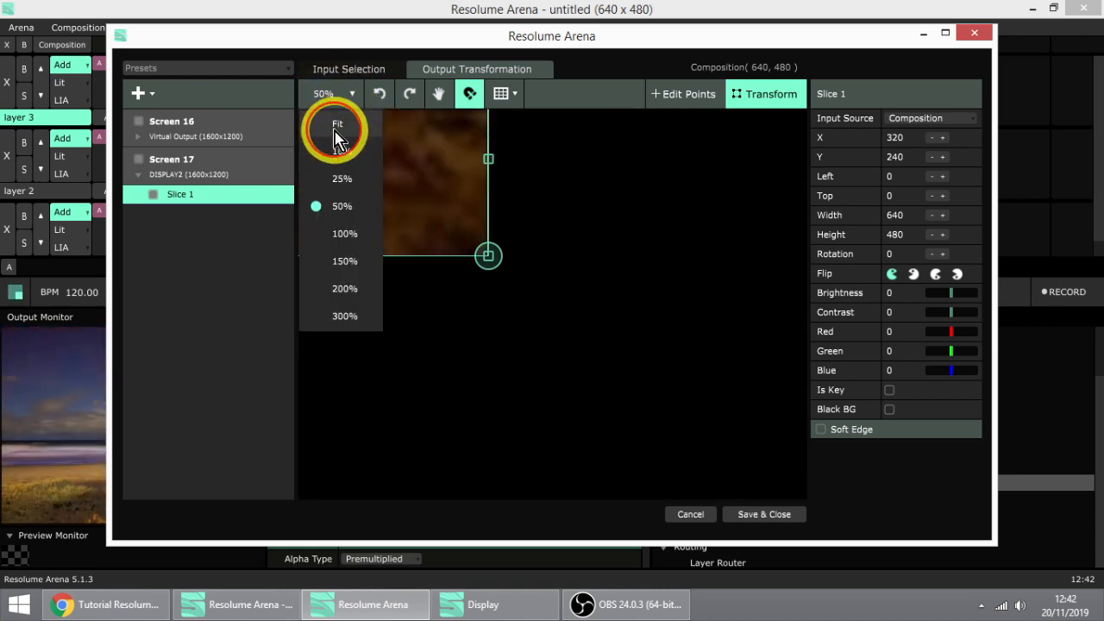
pyautogui.click(337, 127)
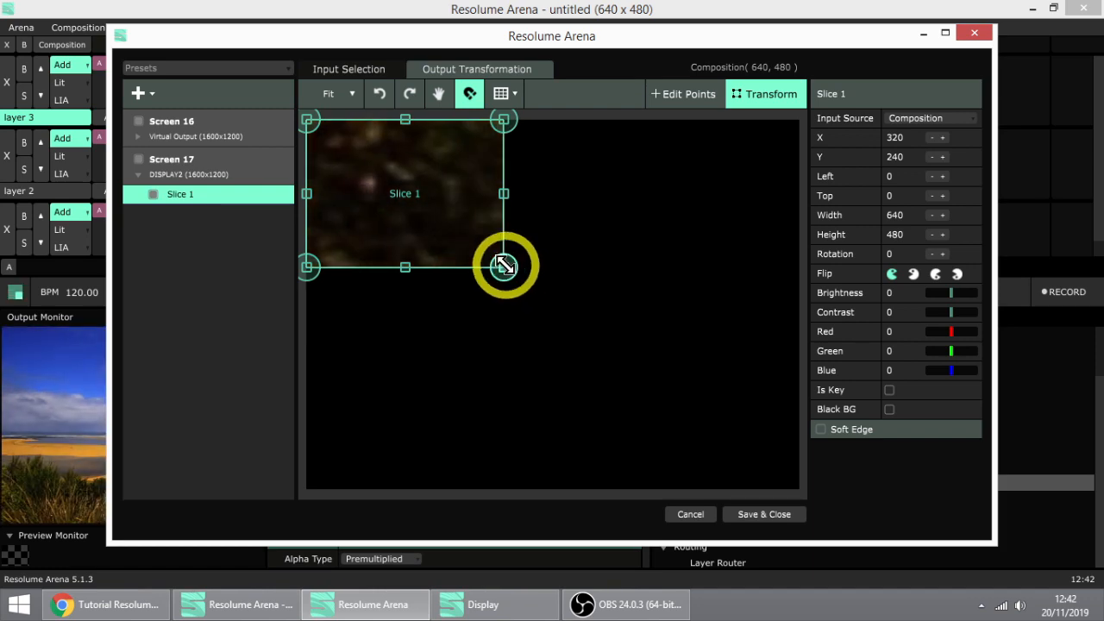
pyautogui.moveTo(533, 288); pyautogui.dragTo(798, 481)
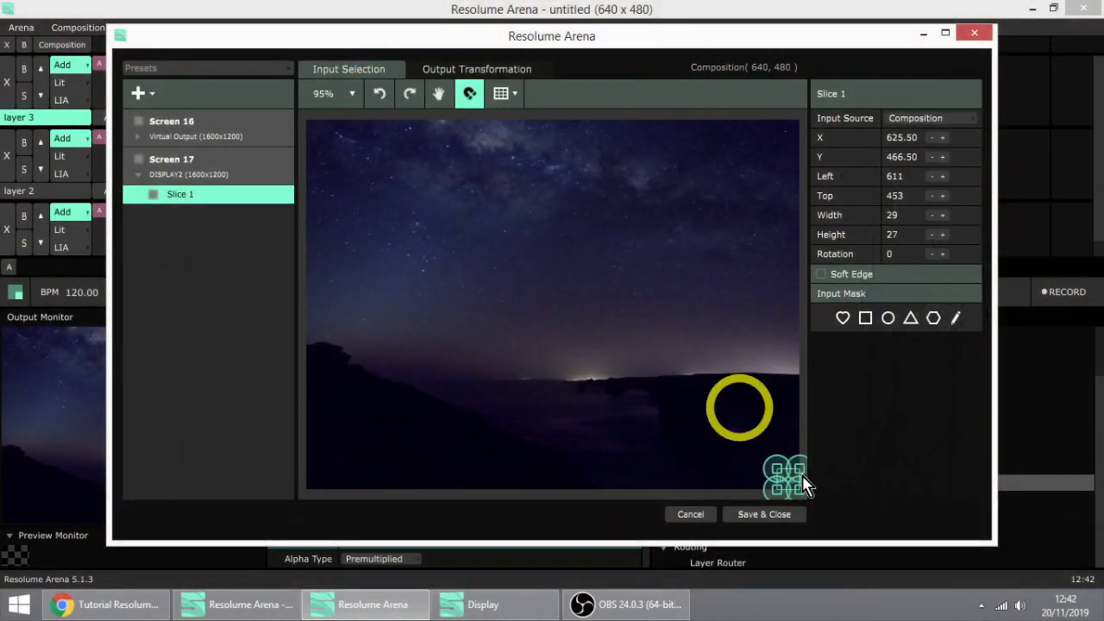
# - Enlarge Slice 1's input selection to the full 640 × 480 composition and fit its output to the full 1600 × 1200 screen
pyautogui.click(509, 71)
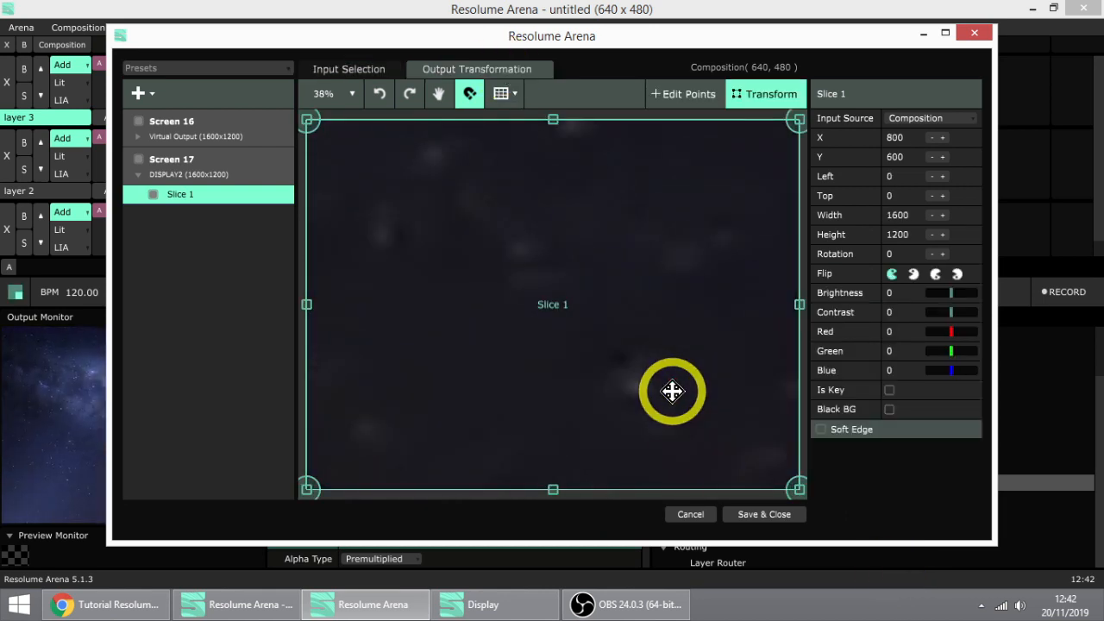
pyautogui.click(343, 76)
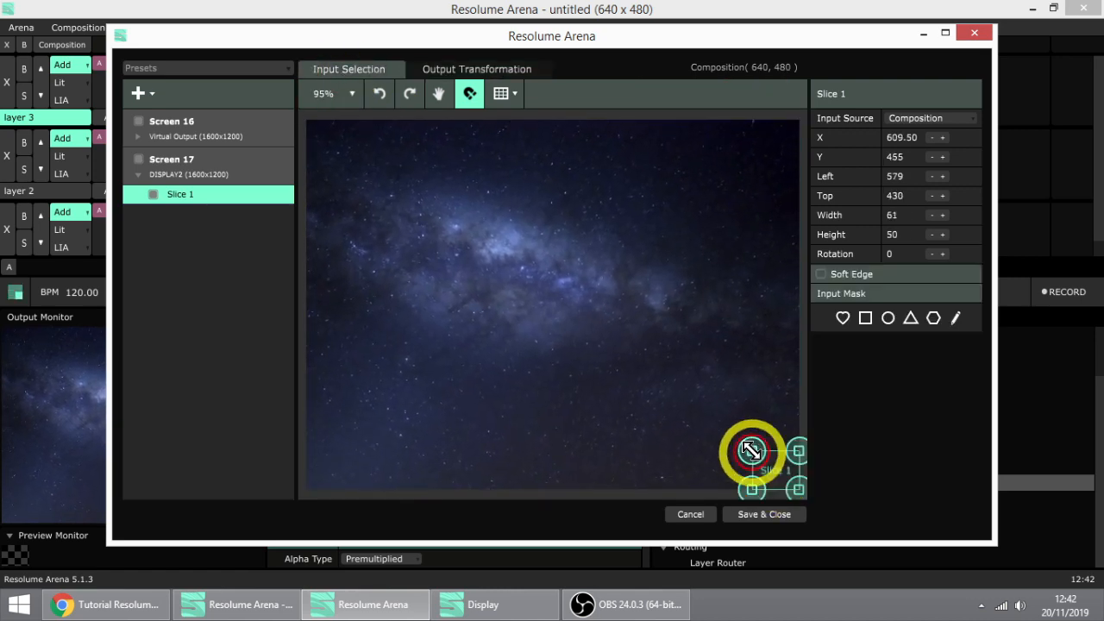
pyautogui.moveTo(751, 449); pyautogui.dragTo(303, 123)
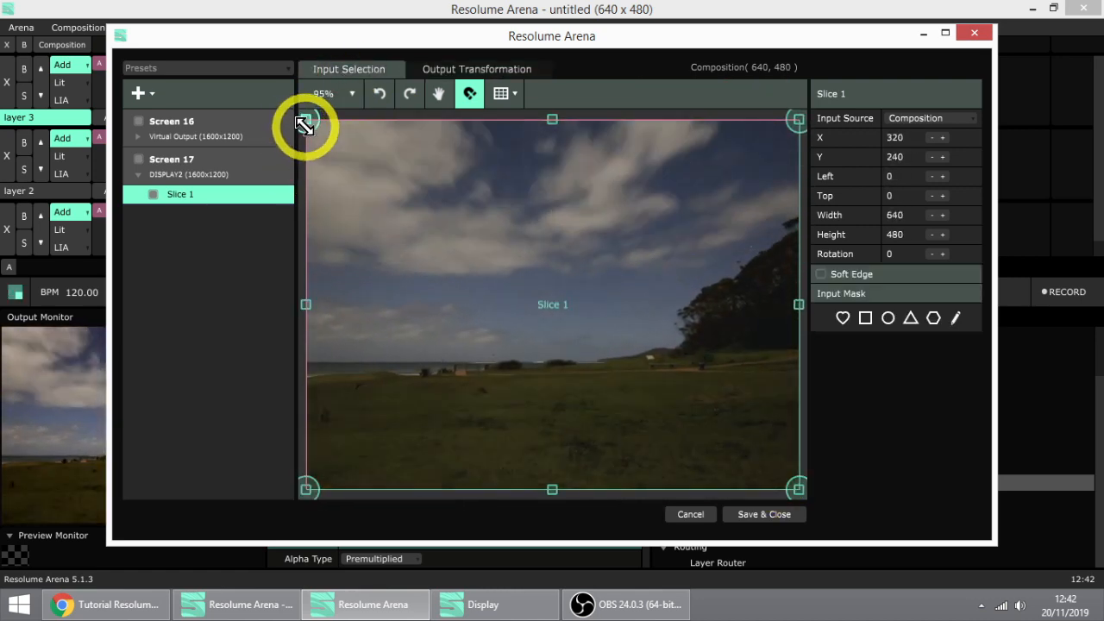
pyautogui.click(503, 69)
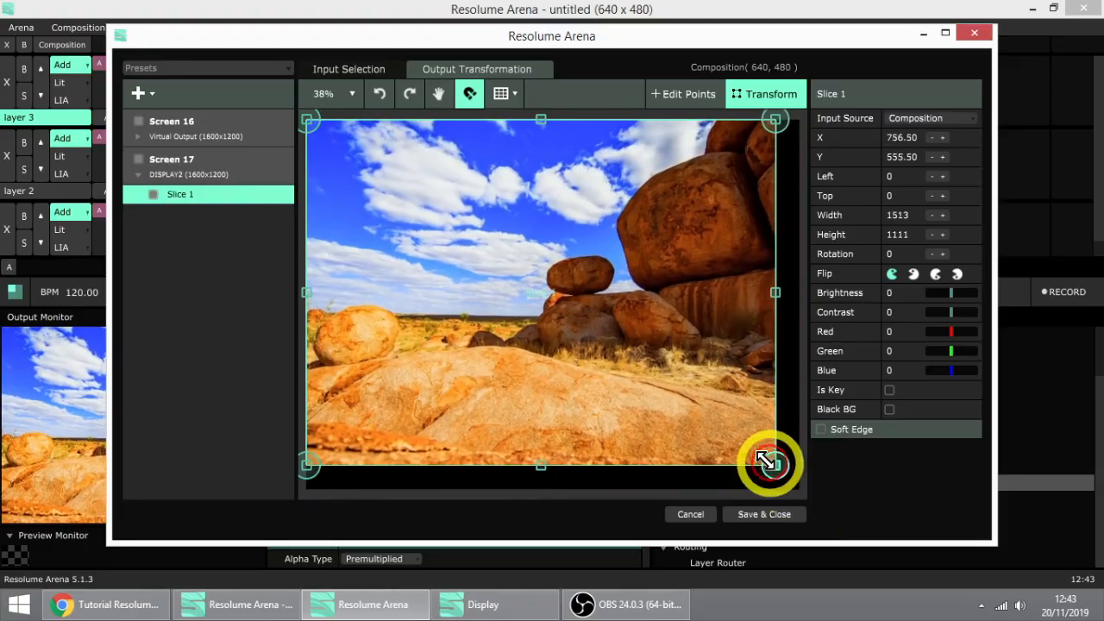
pyautogui.moveTo(768, 458); pyautogui.dragTo(801, 481)
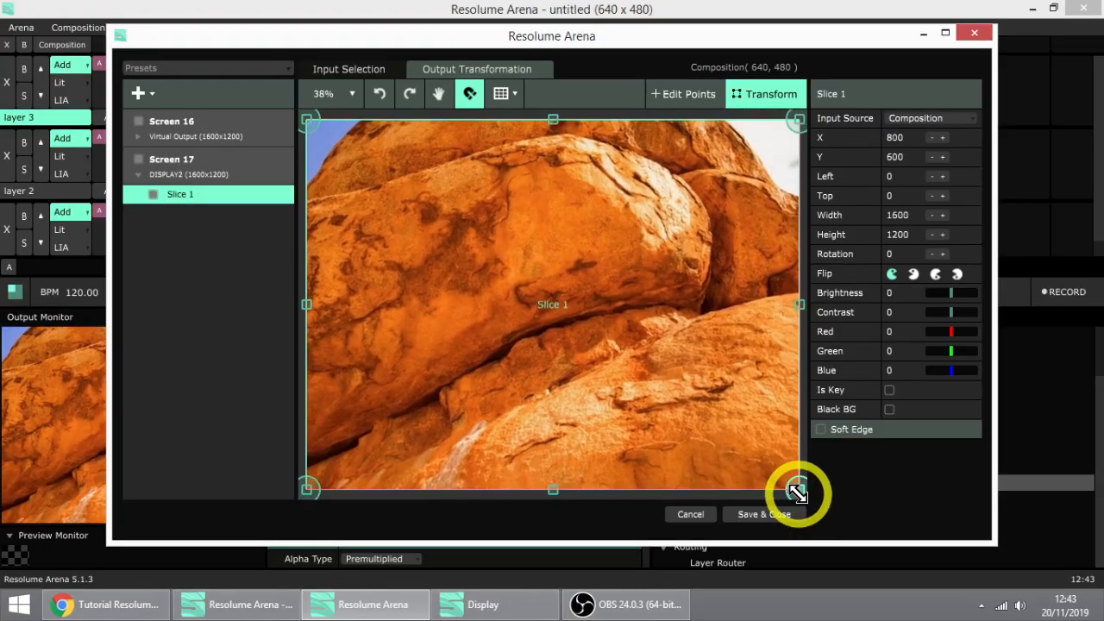
# - Shrink Slice 1's input selection to about 264 × 221 from the composition's upper-left corner and save the advanced output
pyautogui.click(363, 69)
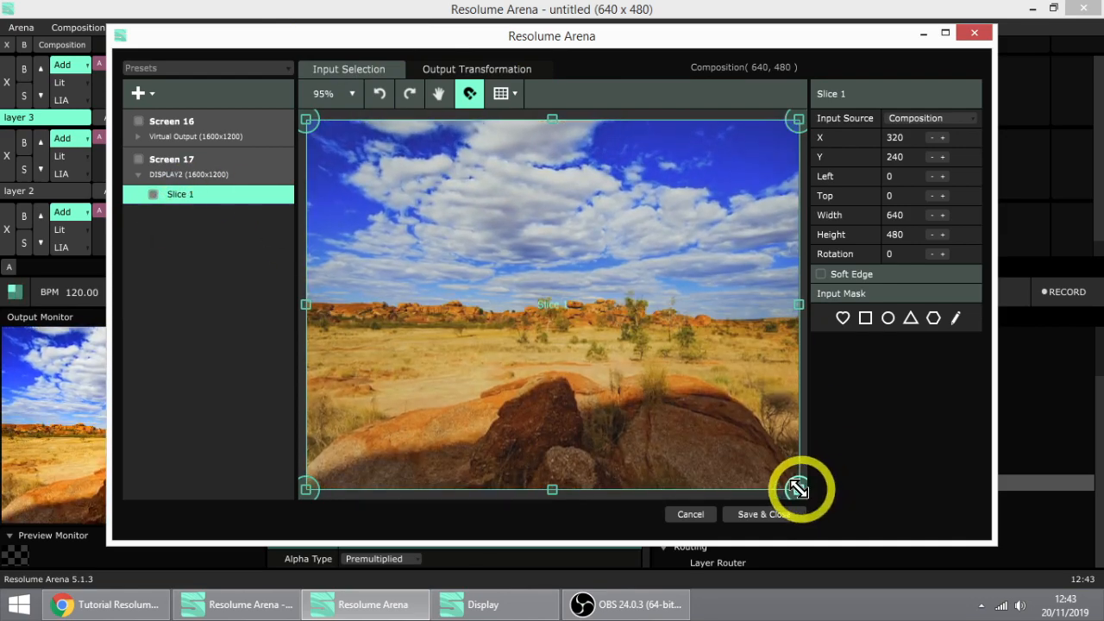
pyautogui.moveTo(799, 487); pyautogui.dragTo(506, 289)
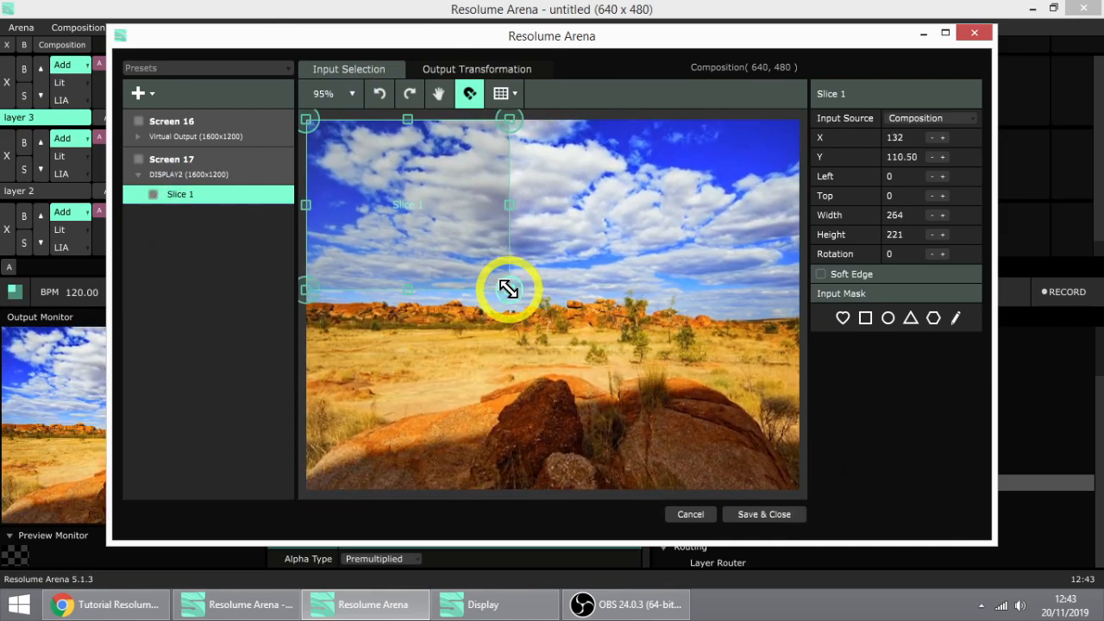
pyautogui.click(763, 514)
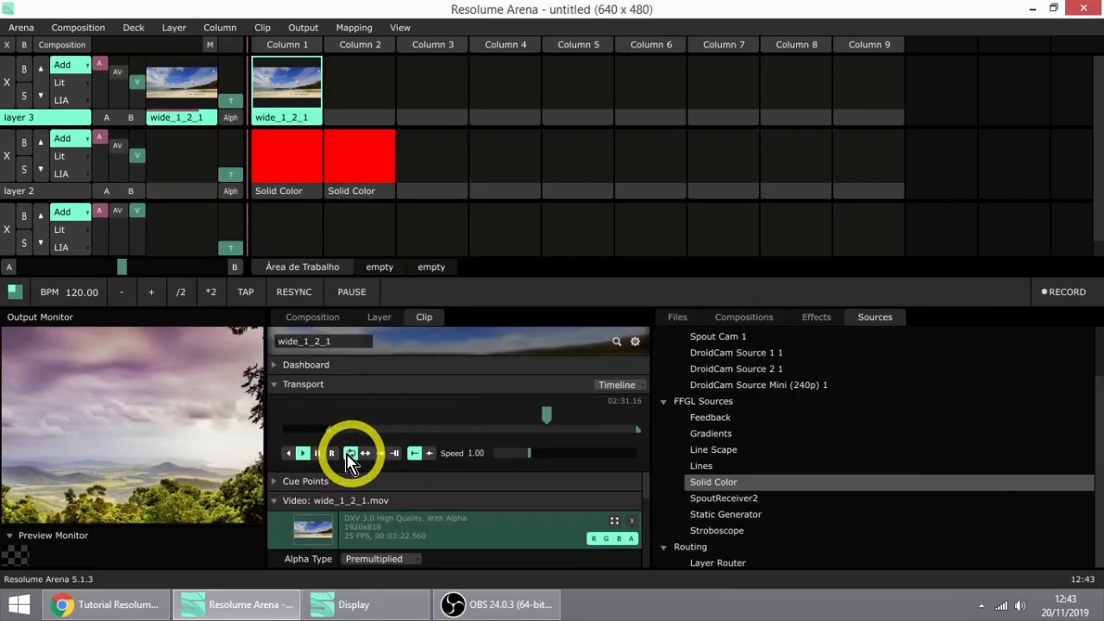
# - Move the wide_1_2_1 clip's out point earlier and place its playhead at about 02:29
pyautogui.click(576, 424)
pyautogui.moveTo(576, 423); pyautogui.dragTo(543, 415)
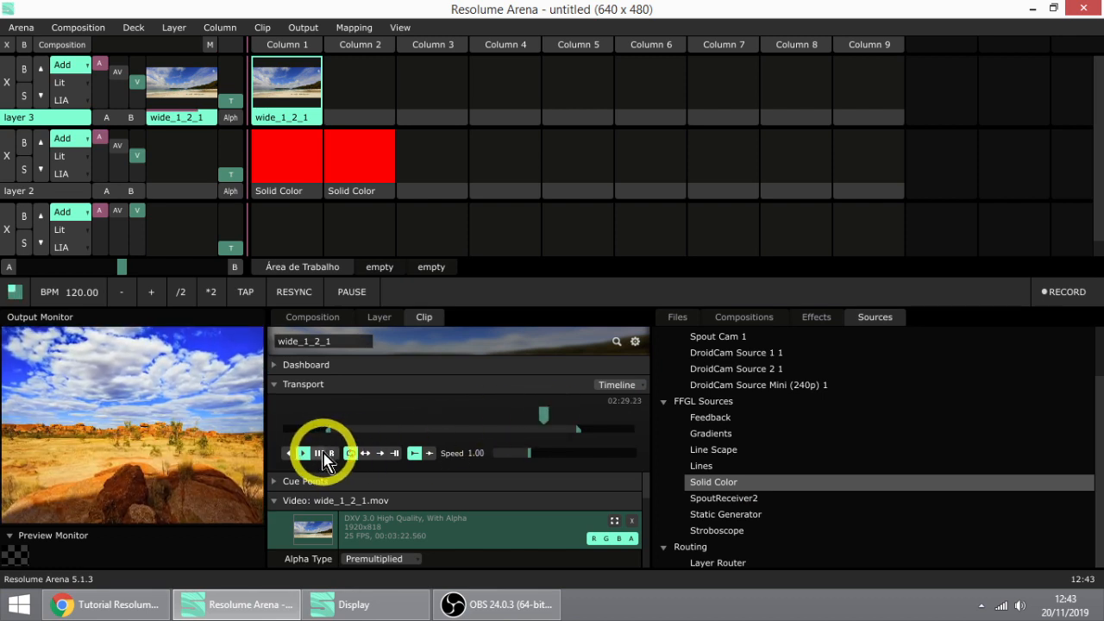
# - Reopen the advanced output settings and compare Slice 1's input selection on Screen 17 with its output transformation
pyautogui.click(304, 28)
pyautogui.click(350, 217)
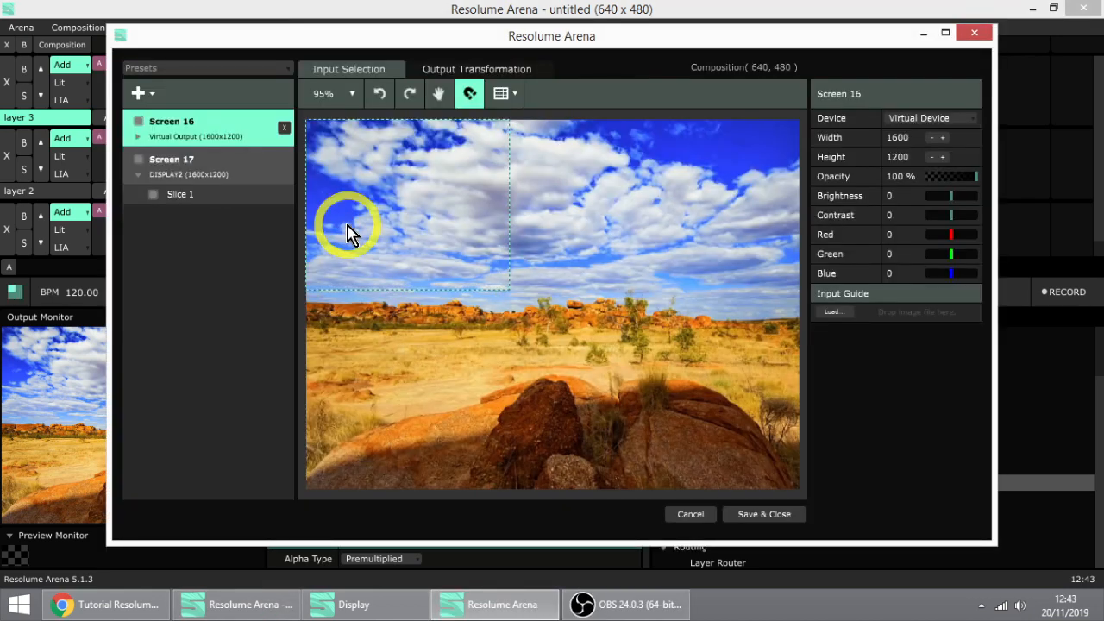
pyautogui.click(191, 197)
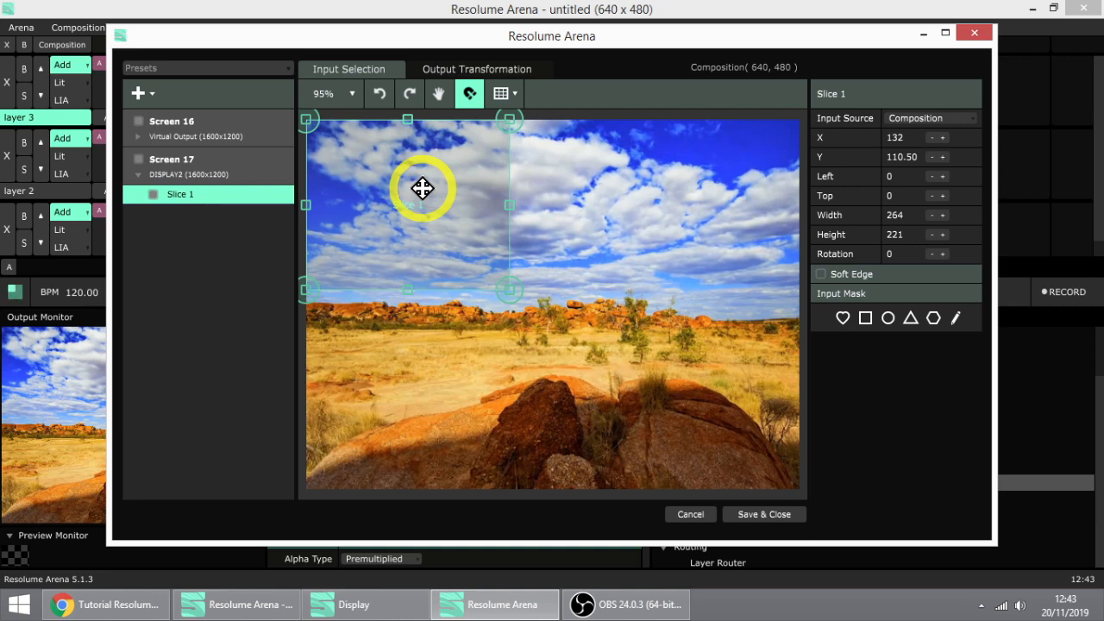
pyautogui.click(457, 71)
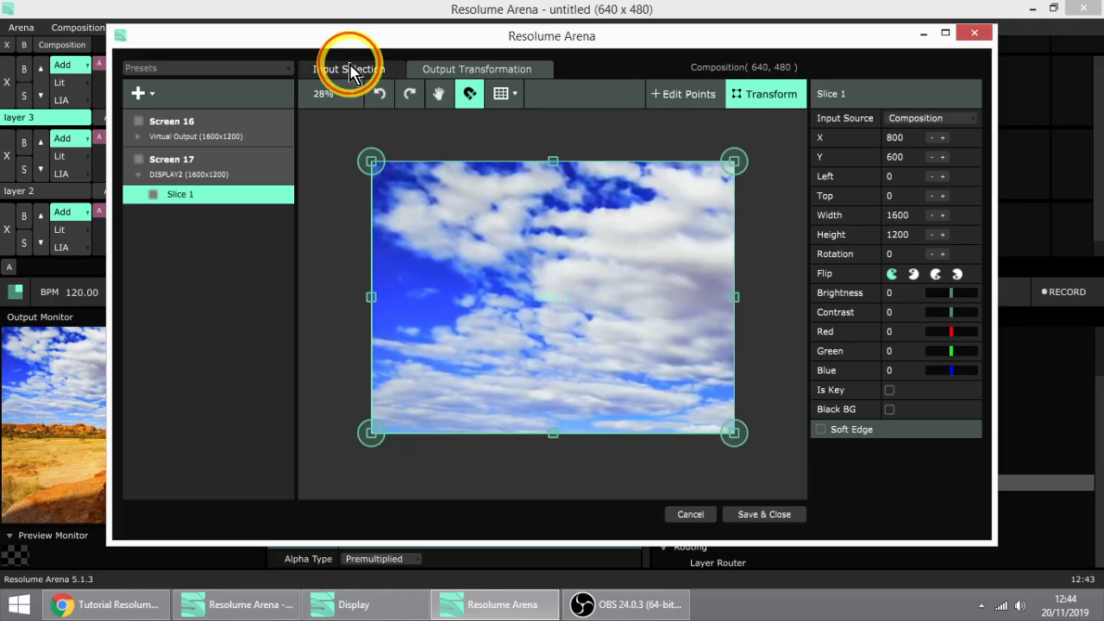
pyautogui.click(349, 69)
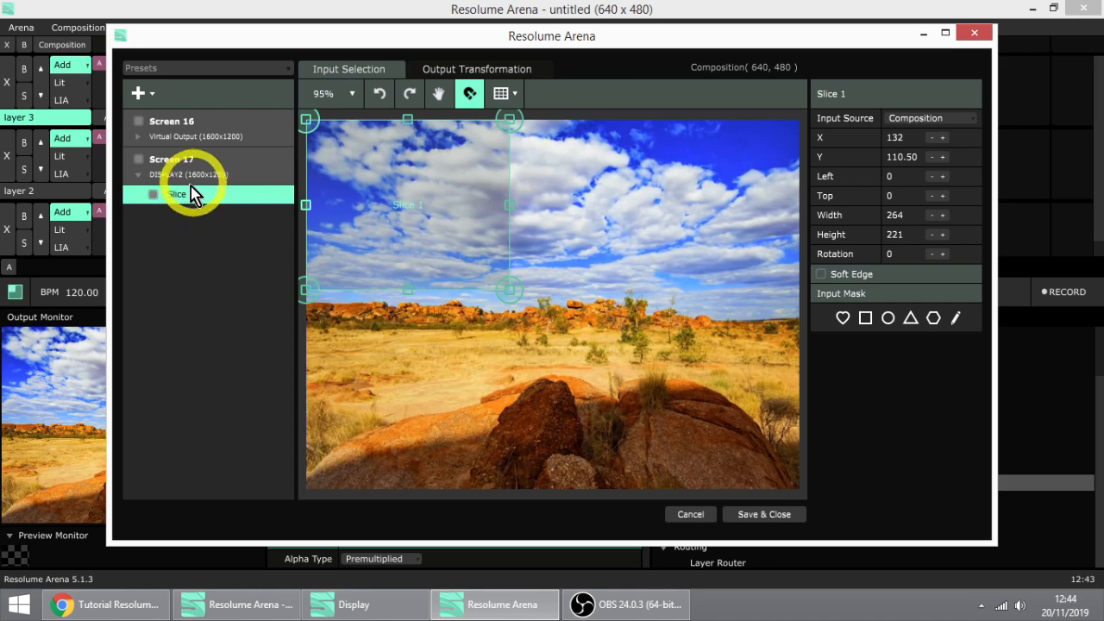
# - Add a second slice to Screen 17 and shrink its input selection to about 265 × 222, at left 375 and top 258
pyautogui.click(156, 97)
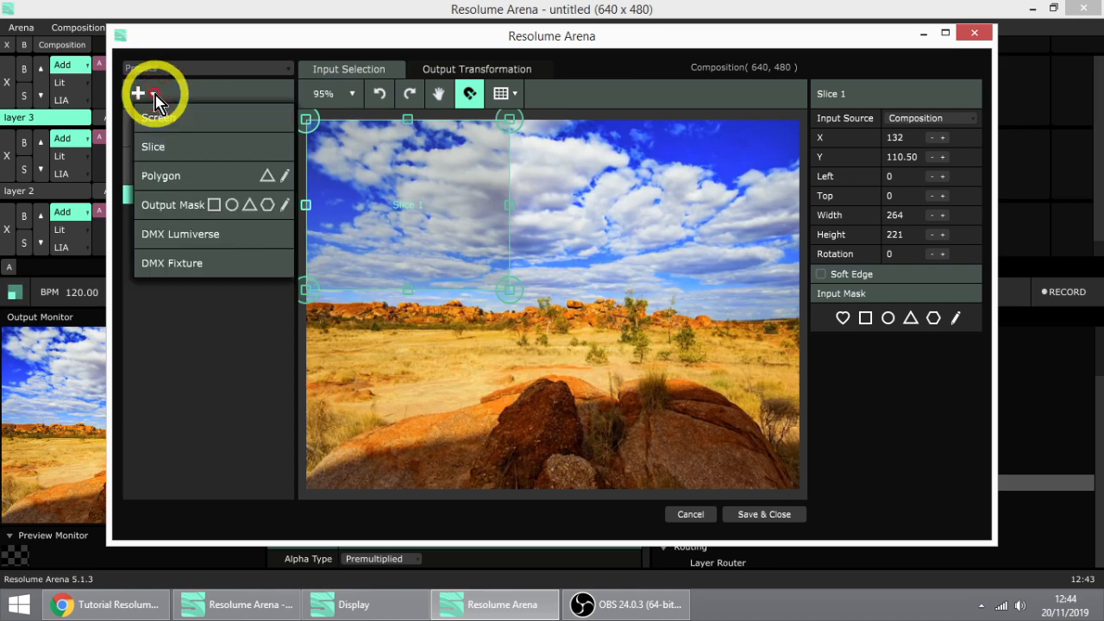
pyautogui.click(179, 155)
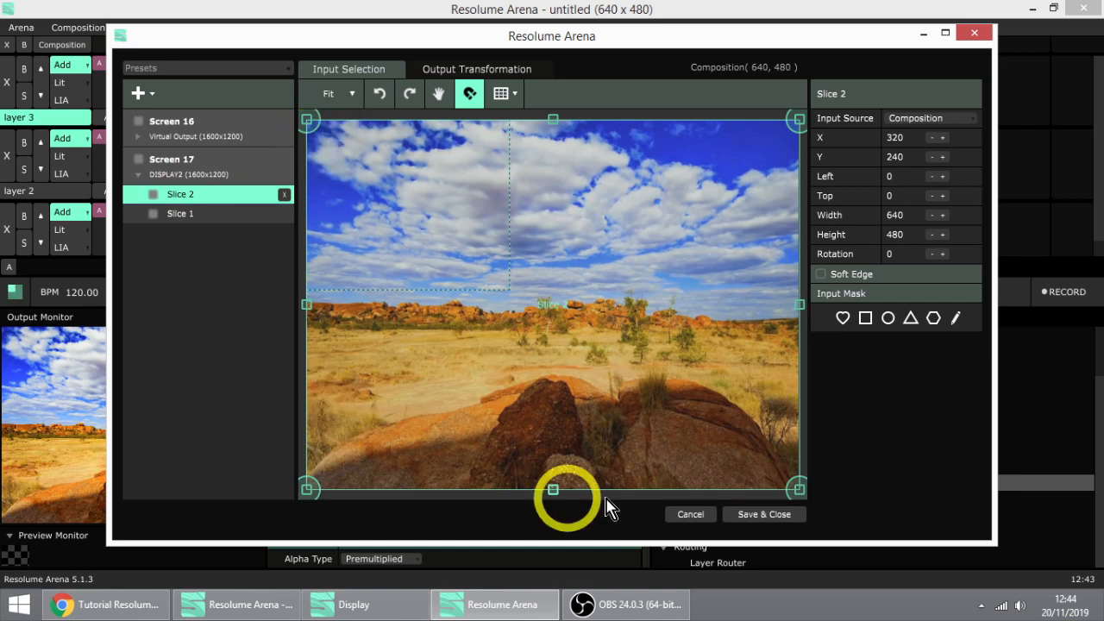
pyautogui.moveTo(308, 118); pyautogui.dragTo(601, 314)
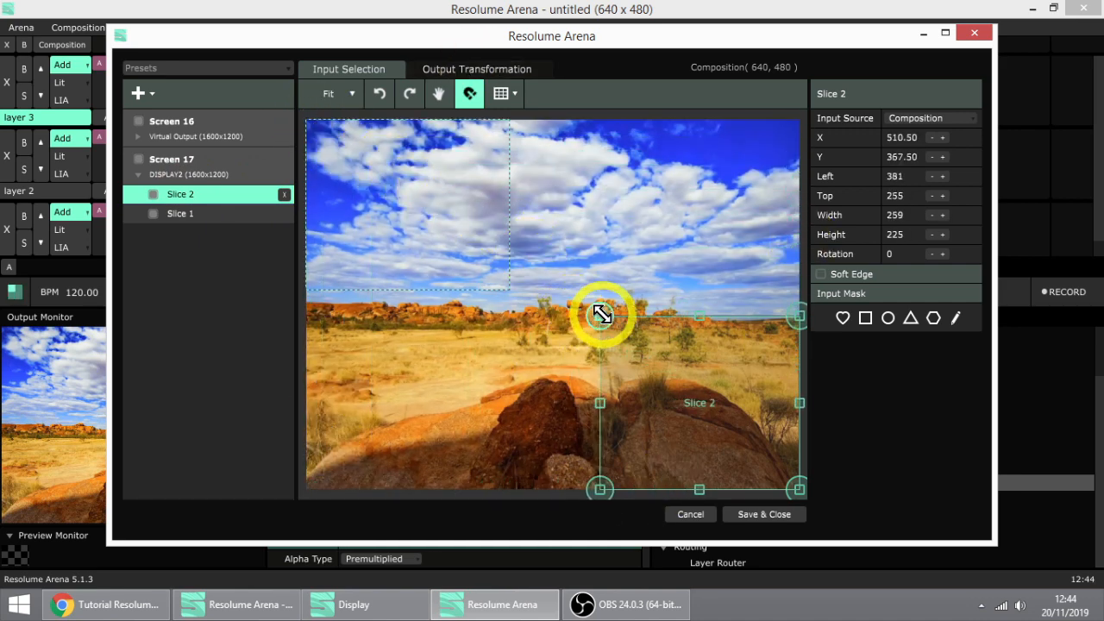
pyautogui.click(395, 188)
pyautogui.click(709, 412)
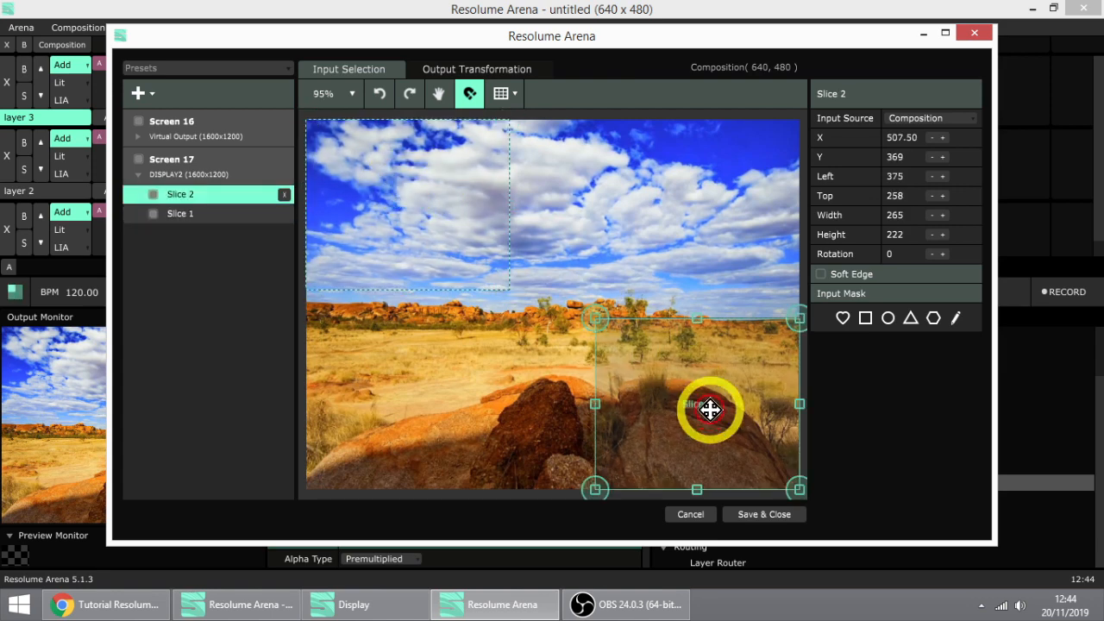
# - In the output transformation, try Slice 1 above Slice 2 in Screen 17's stacking order and return it below Slice 2
pyautogui.click(454, 76)
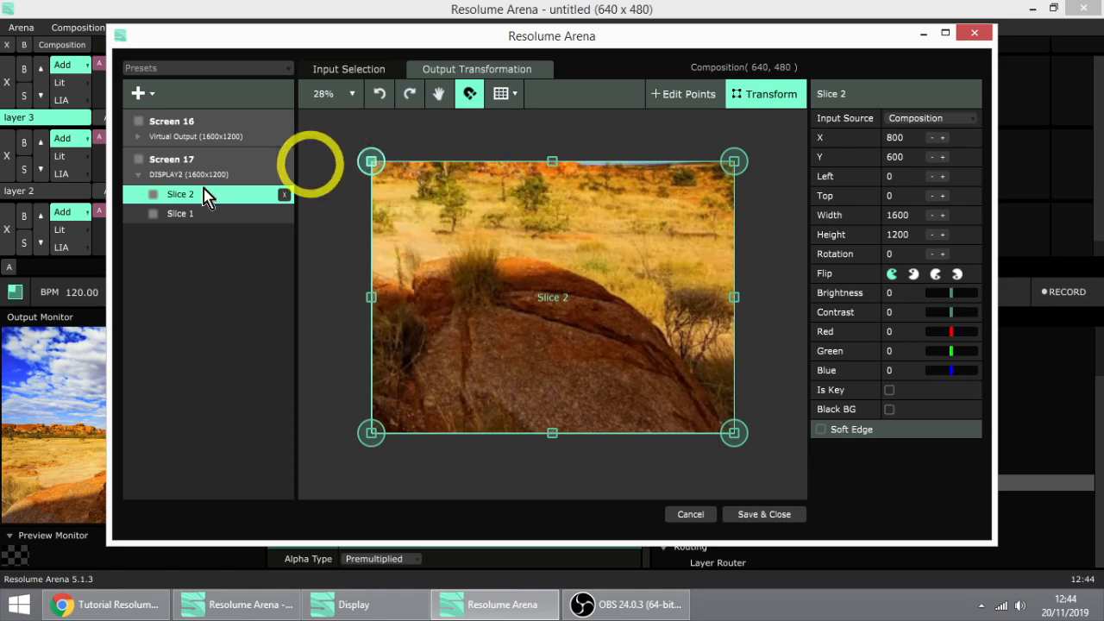
pyautogui.scroll(5, 149, 200)
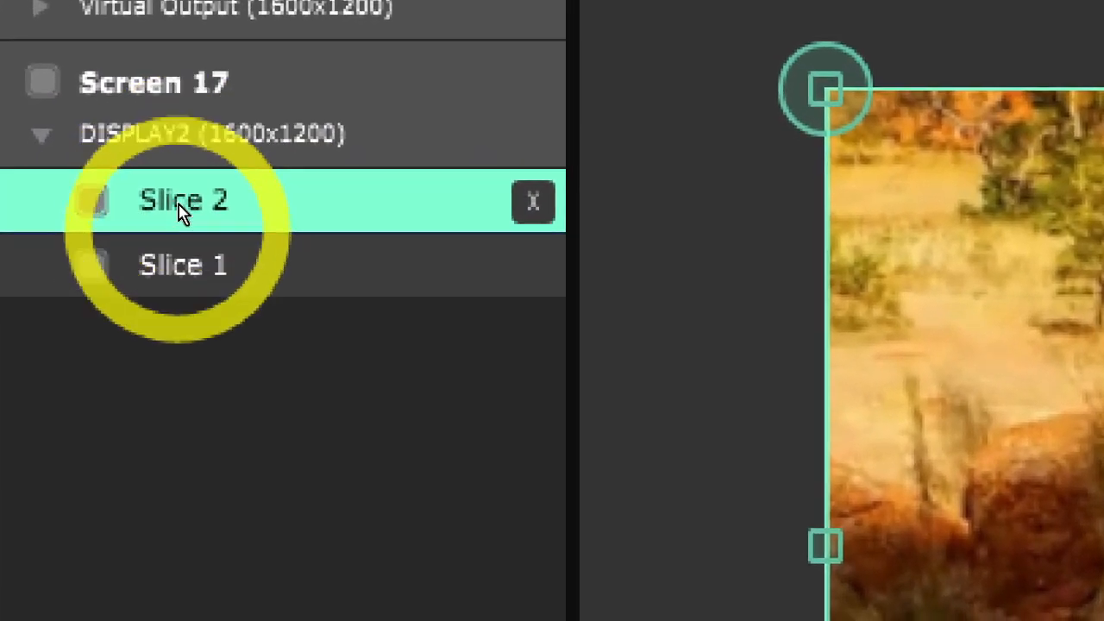
pyautogui.scroll(-5, 325, 274)
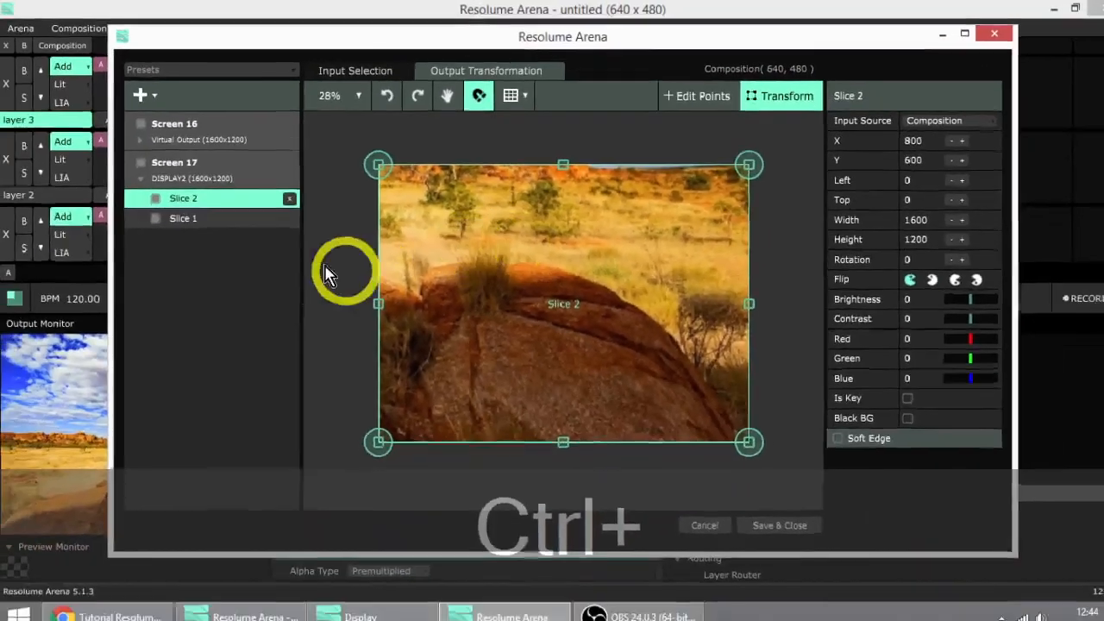
pyautogui.moveTo(207, 221); pyautogui.dragTo(173, 275)
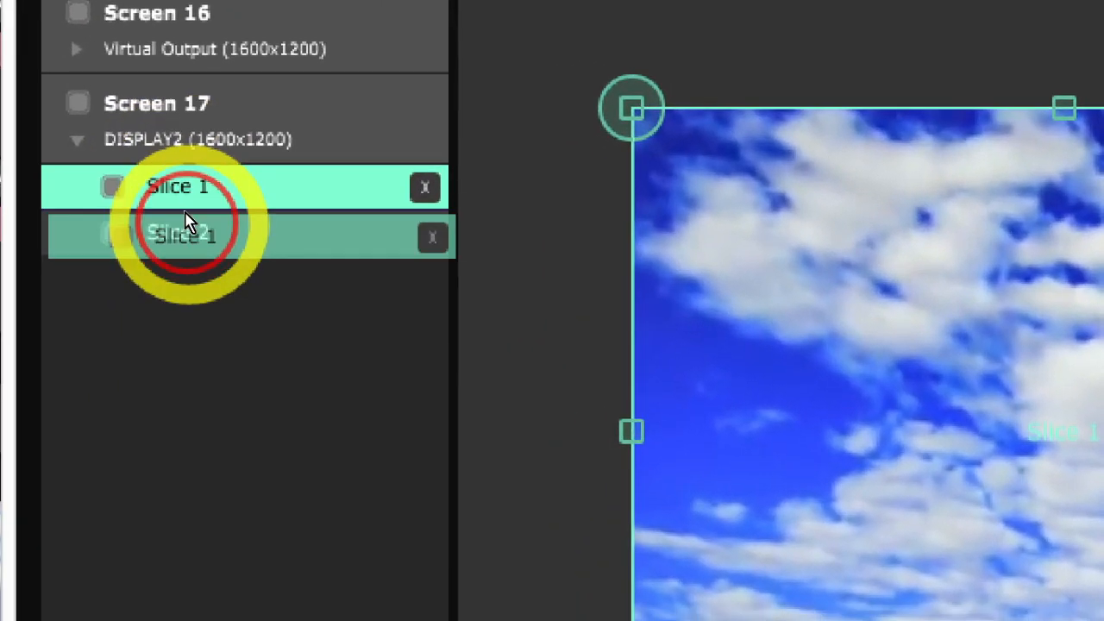
pyautogui.moveTo(197, 200); pyautogui.dragTo(199, 262)
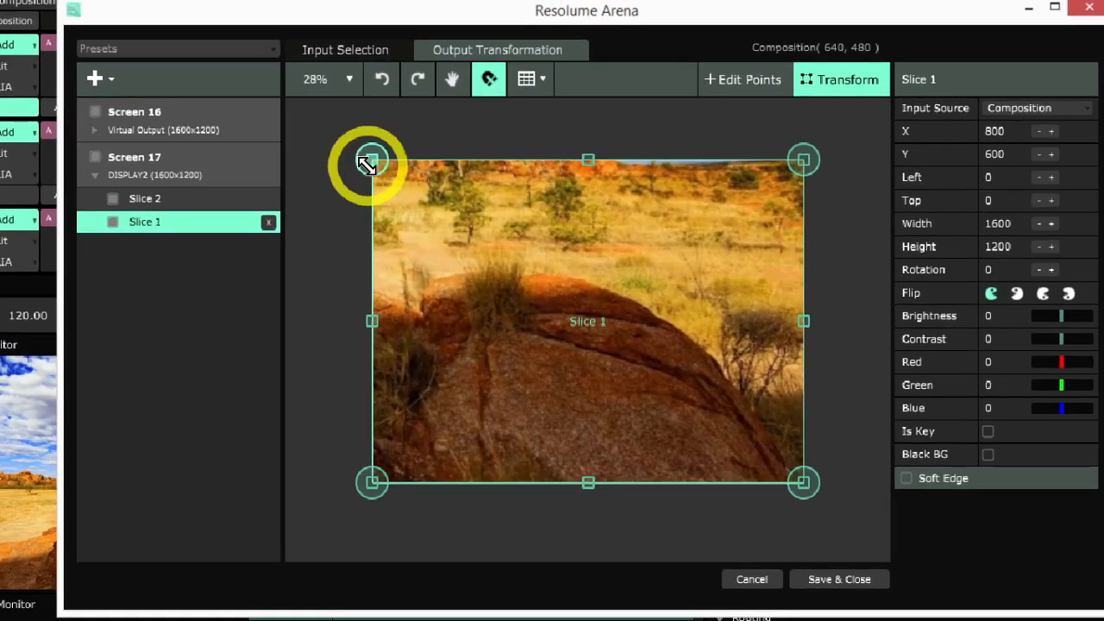
# - Shrink Slice 2's output to about 647 × 600 in the upper-left corner of Screen 17
pyautogui.moveTo(372, 160)
pyautogui.mouseDown()
pyautogui.moveTo(507, 205)
pyautogui.moveTo(372, 167)
pyautogui.mouseUp()
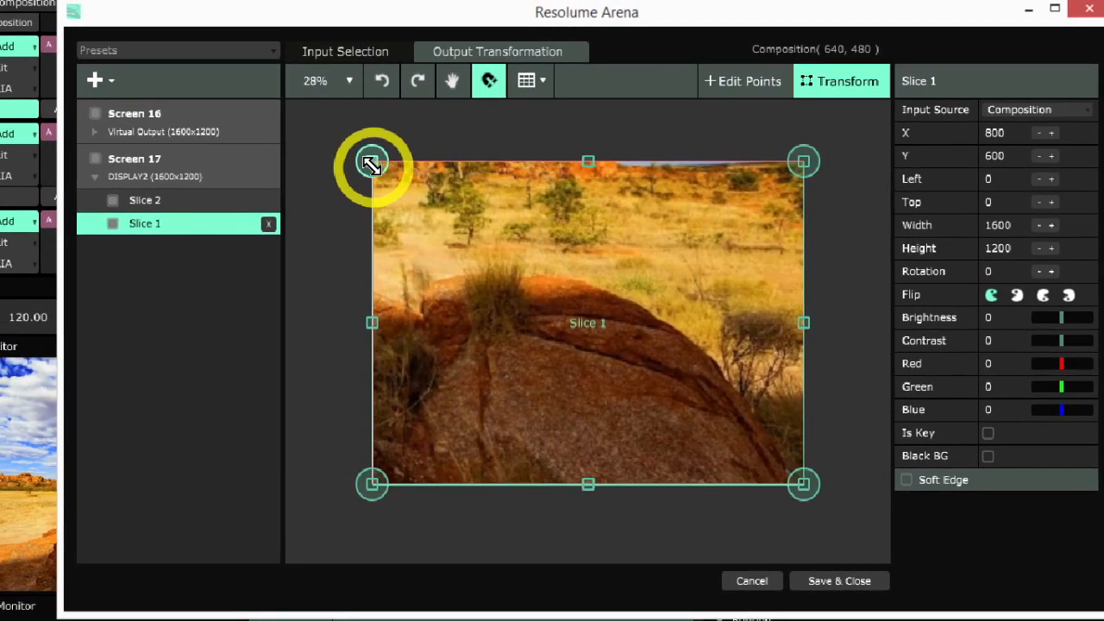
pyautogui.moveTo(379, 167); pyautogui.dragTo(370, 164)
pyautogui.click(189, 200)
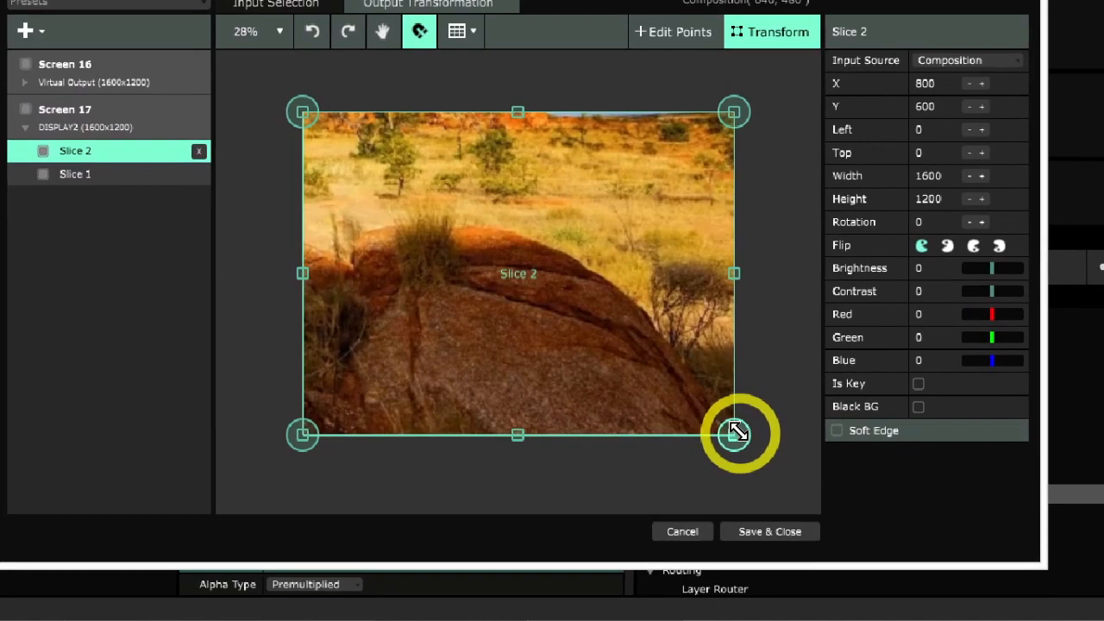
pyautogui.moveTo(734, 434); pyautogui.dragTo(475, 273)
# - Resize Slice 1's output to about 953 × 600 and place it beside Slice 2, at left 647 and top 0
pyautogui.click(552, 302)
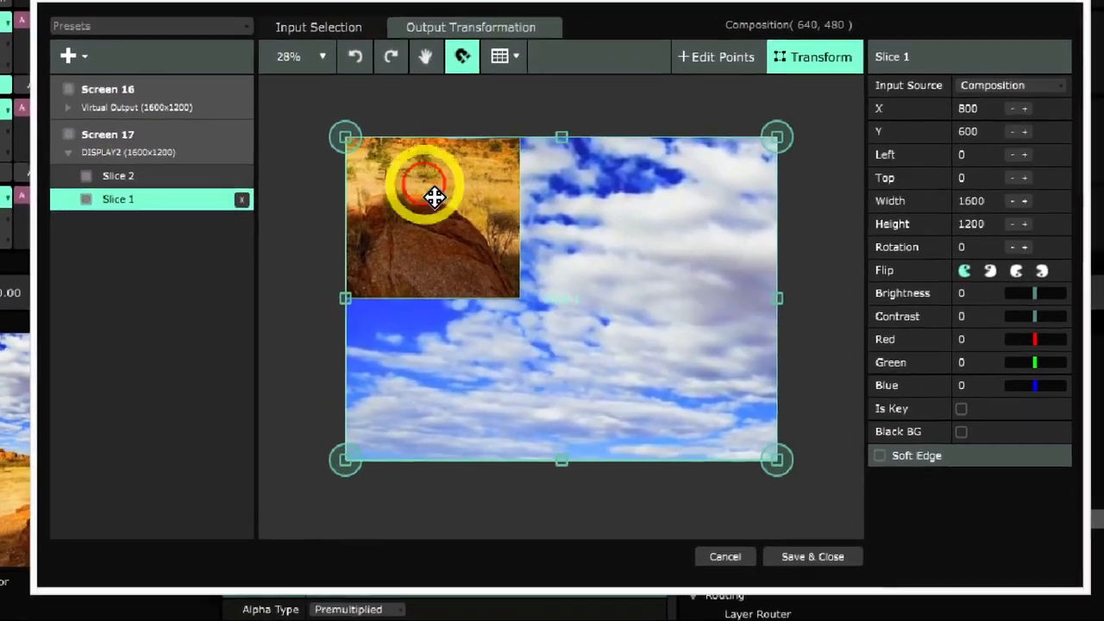
pyautogui.moveTo(345, 136); pyautogui.dragTo(521, 307)
pyautogui.moveTo(608, 362); pyautogui.dragTo(600, 221)
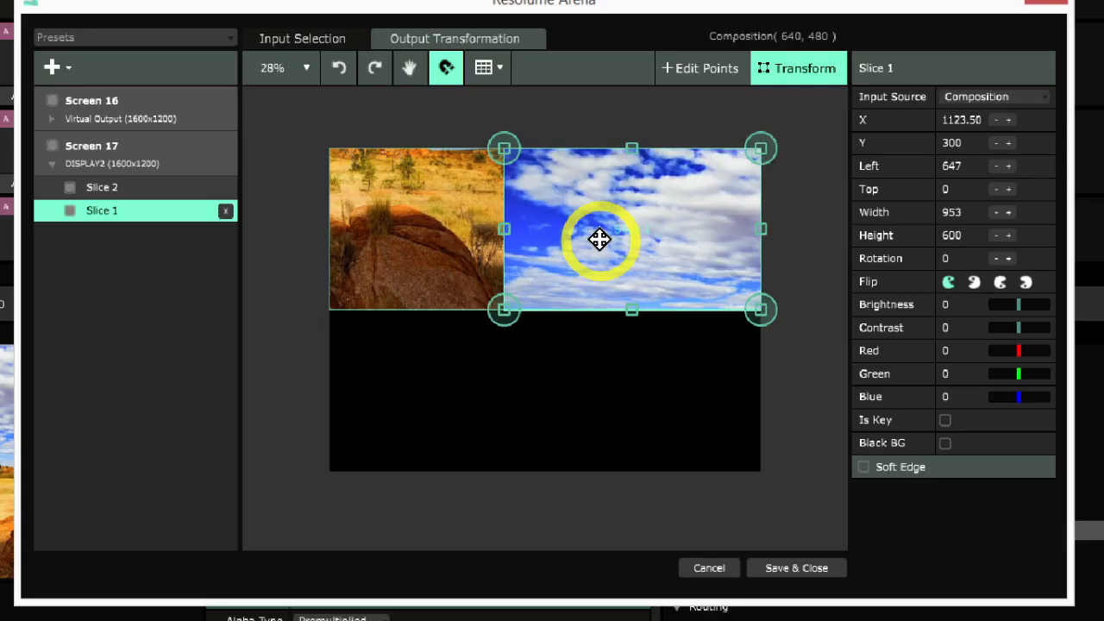
pyautogui.moveTo(599, 239); pyautogui.dragTo(574, 244)
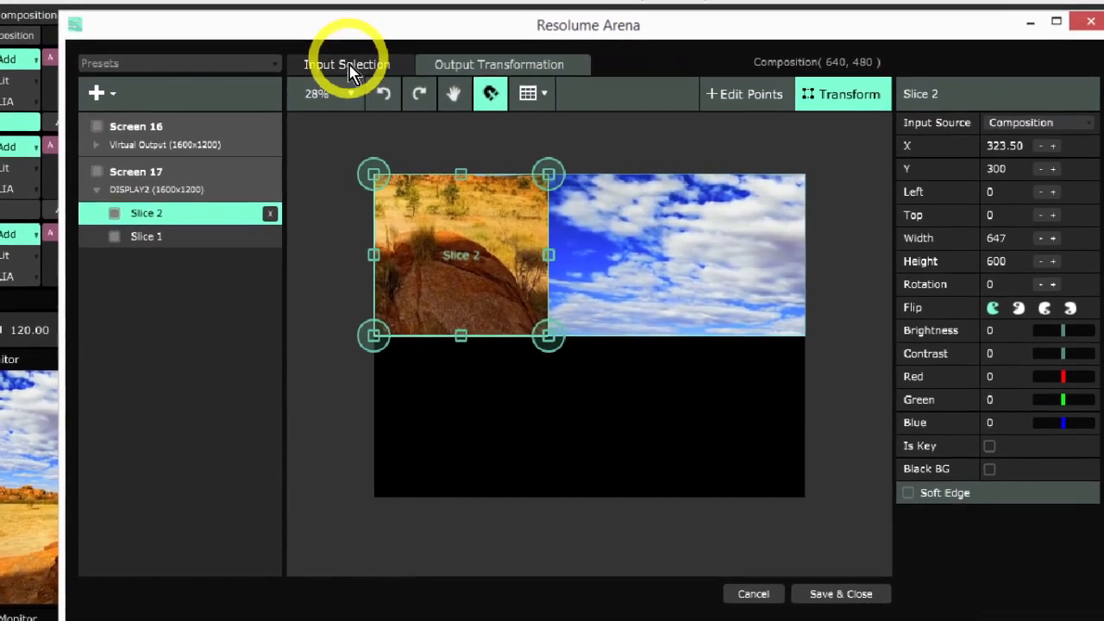
# - Enlarge Slice 2's input selection to about 590 × 462, at left 50 and top 18
pyautogui.click(328, 37)
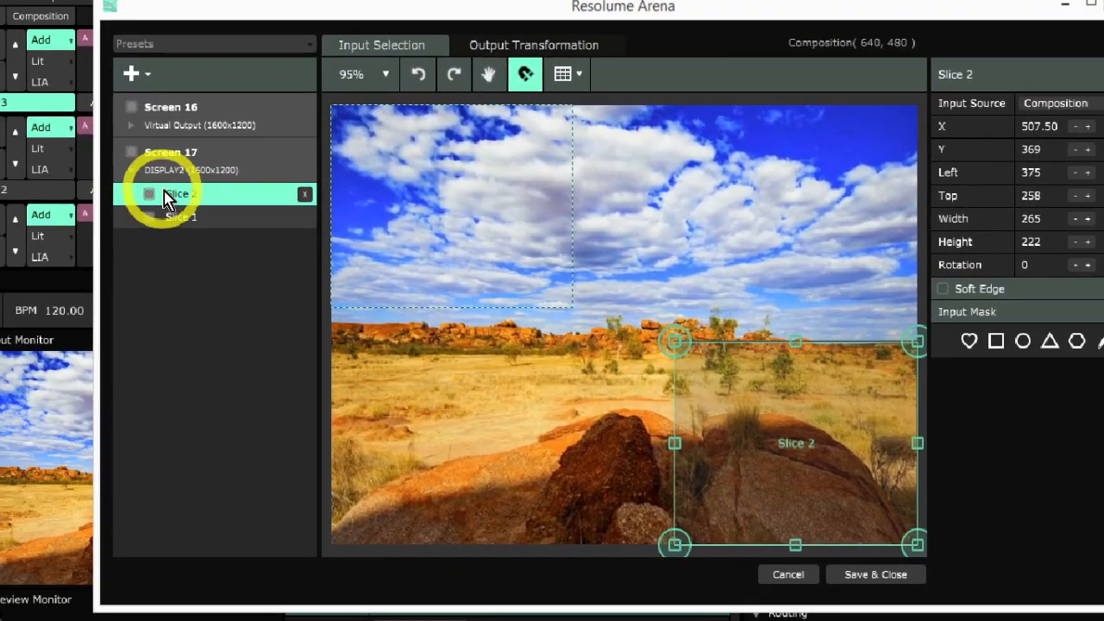
pyautogui.click(101, 192)
pyautogui.click(198, 196)
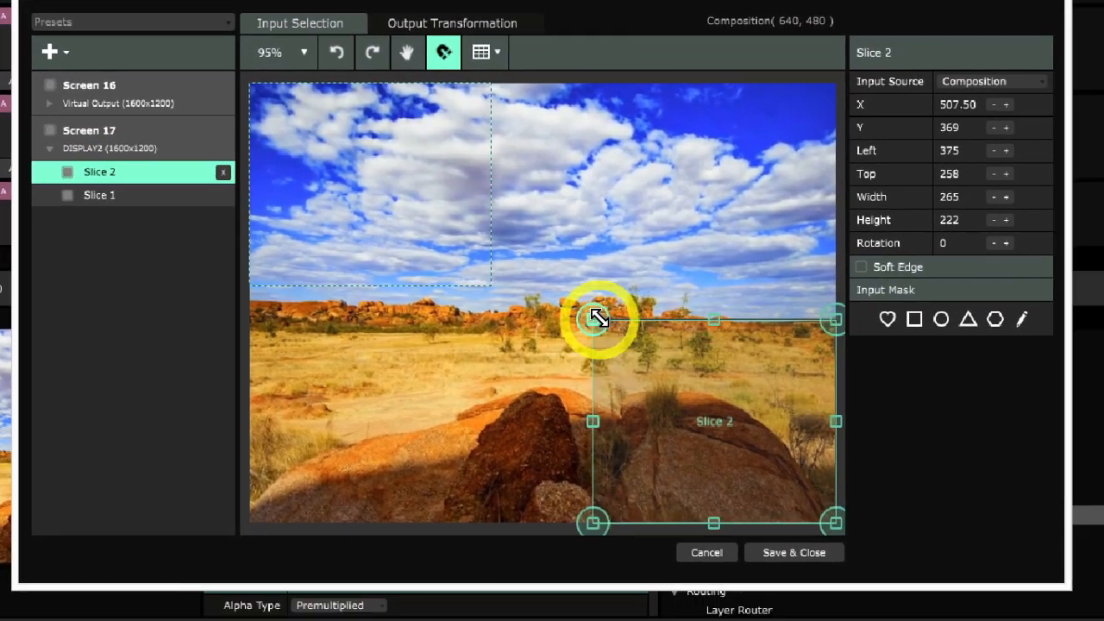
pyautogui.moveTo(595, 319); pyautogui.dragTo(302, 100)
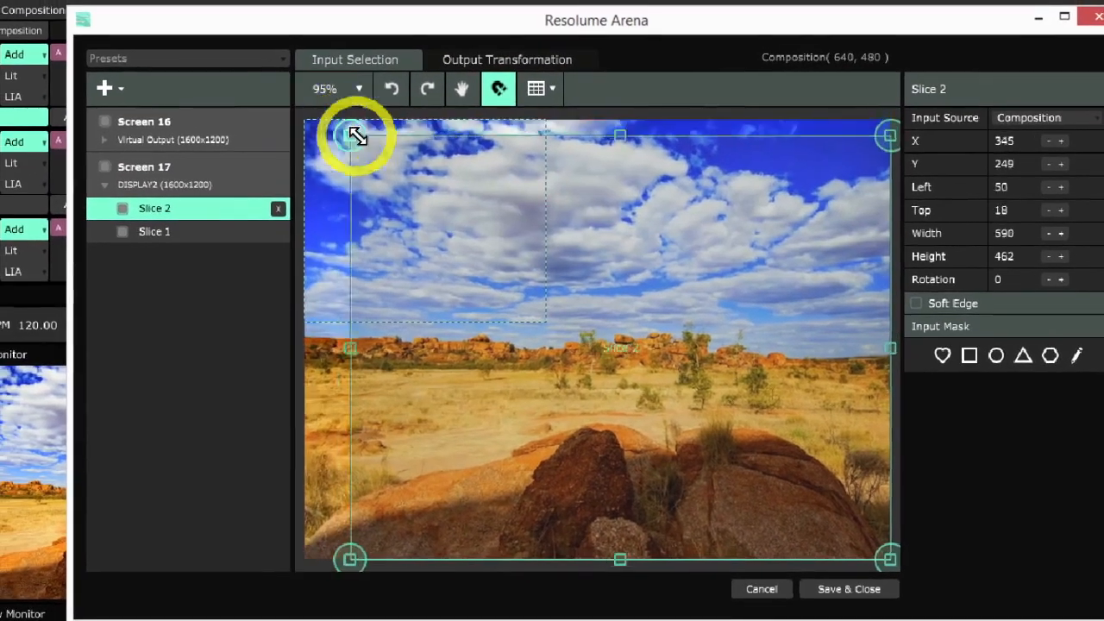
# - Shrink Slice 2's input selection to 337 × 287 at left 303 and top 193, and reset it to the whole area
pyautogui.moveTo(353, 134); pyautogui.dragTo(582, 297)
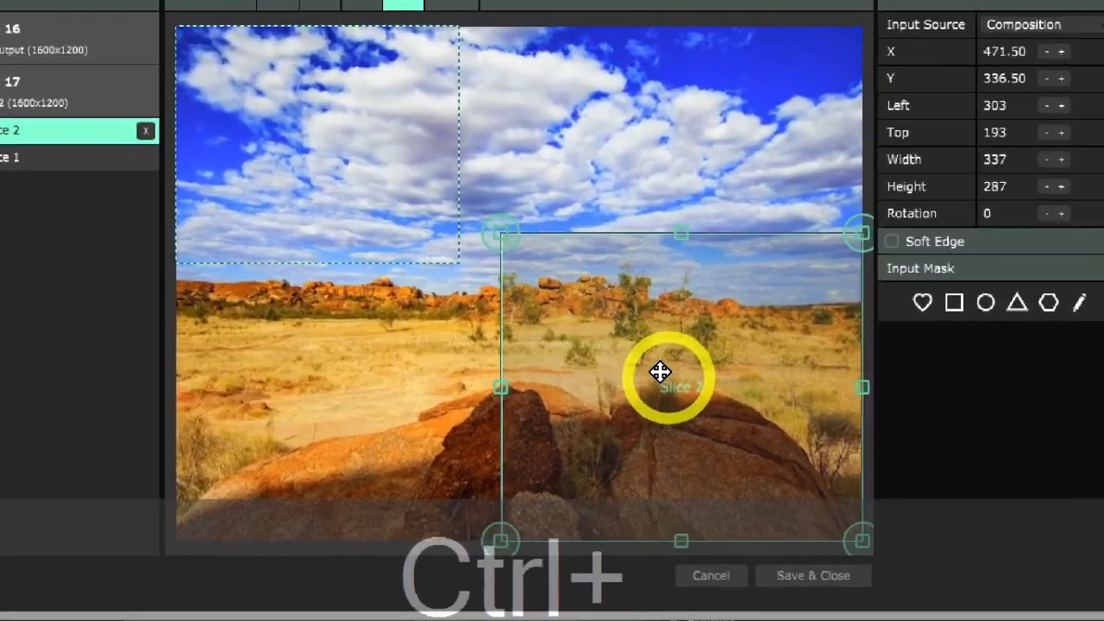
pyautogui.keyDown('ctrl'); pyautogui.click(616, 356); pyautogui.keyUp('ctrl')
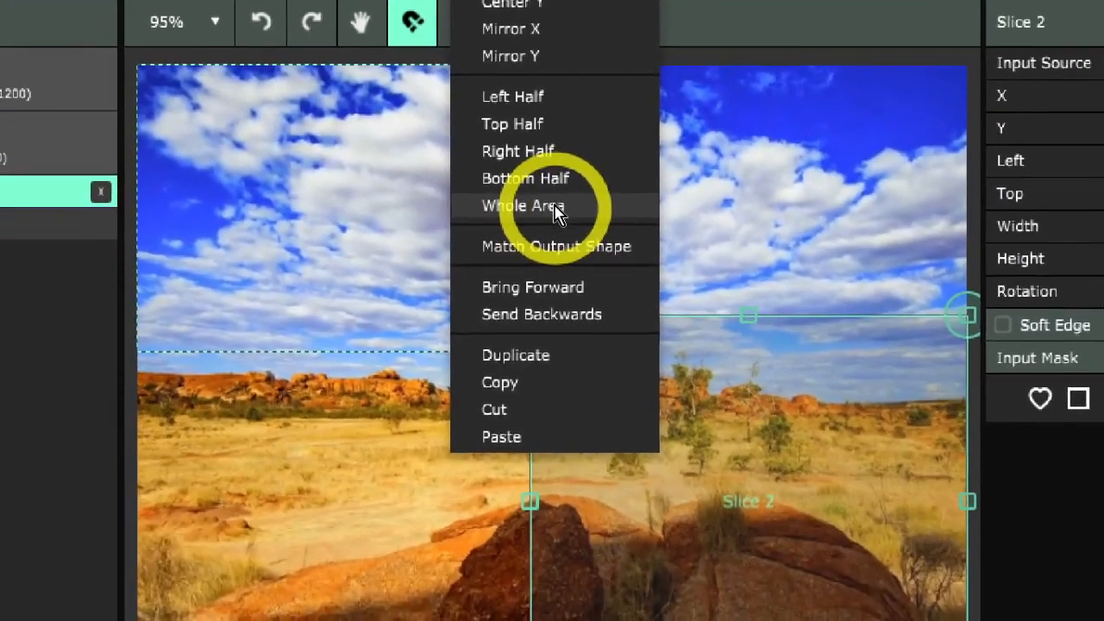
pyautogui.click(563, 210)
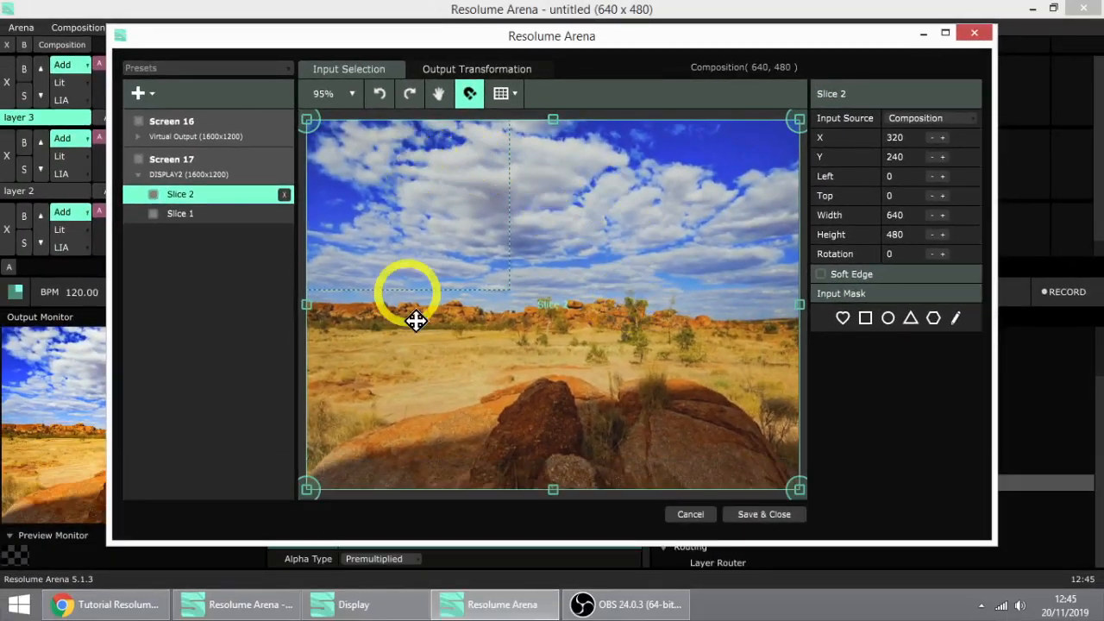
# - Set Slice 1's input selection to the whole area of the composition
pyautogui.click(220, 214)
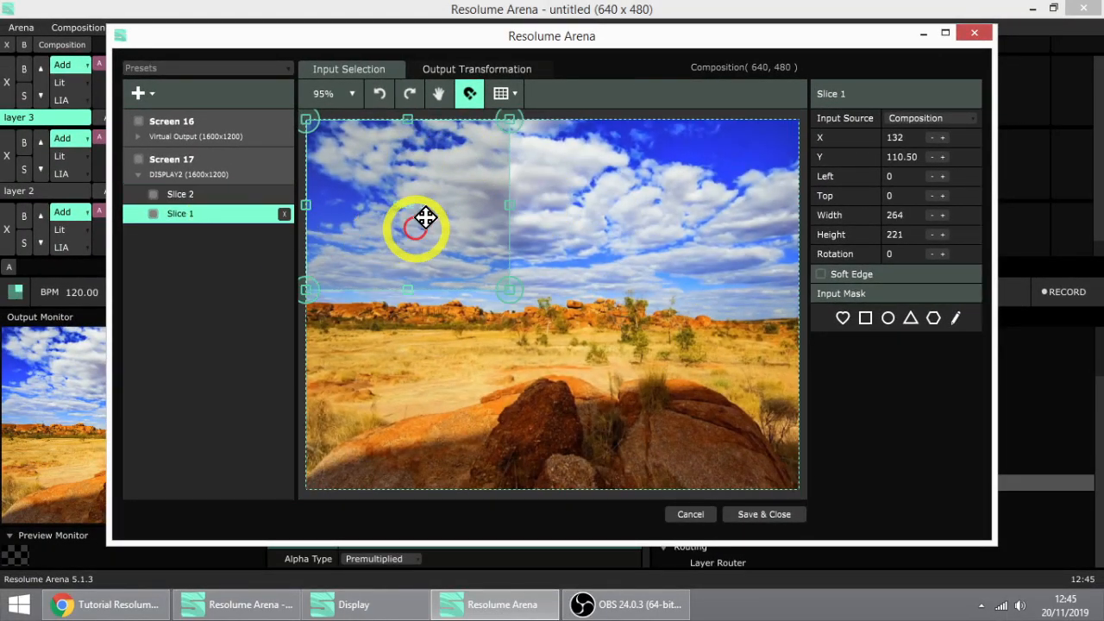
pyautogui.rightClick(429, 209)
pyautogui.click(505, 353)
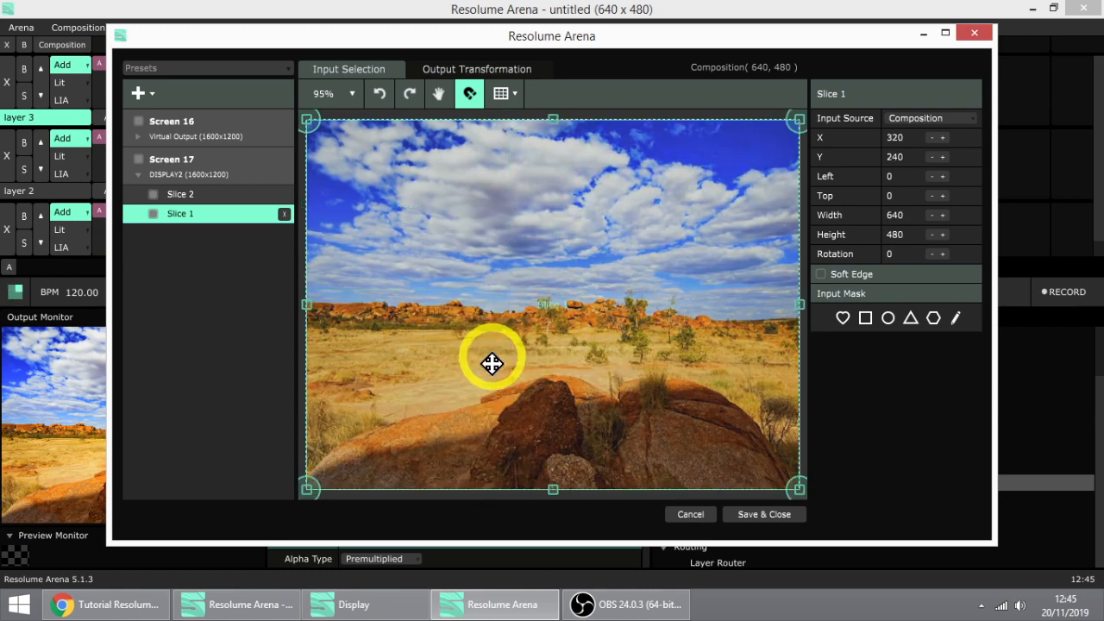
# - Add two more slices to Screen 17, keeping Slice 3 above Slice 2 in the stacking order
pyautogui.click(140, 93)
pyautogui.click(186, 148)
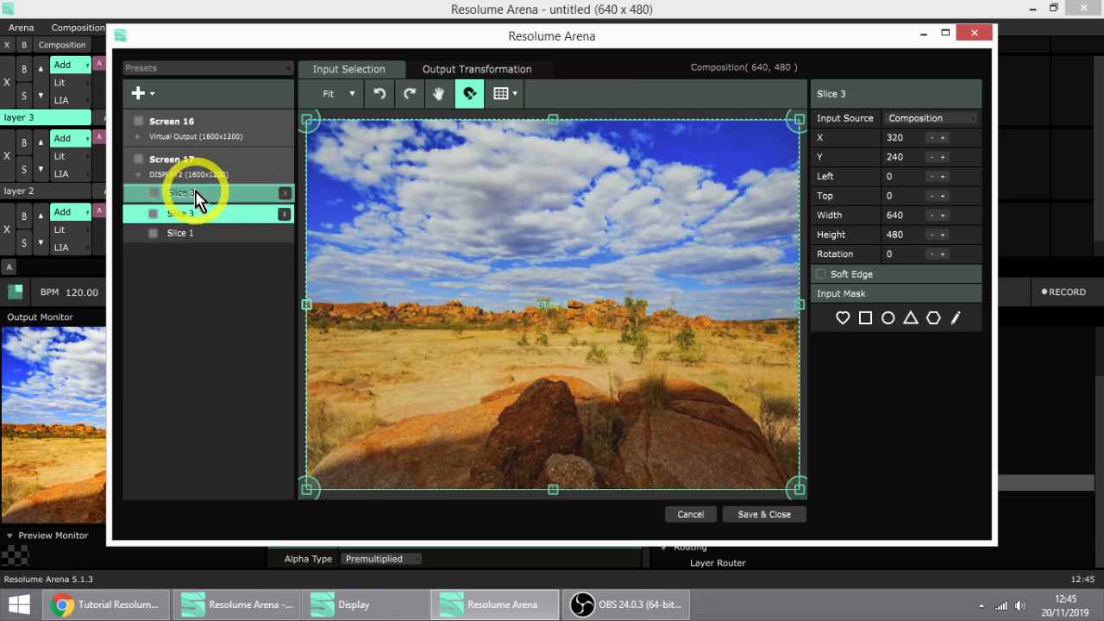
pyautogui.moveTo(196, 198); pyautogui.dragTo(222, 220)
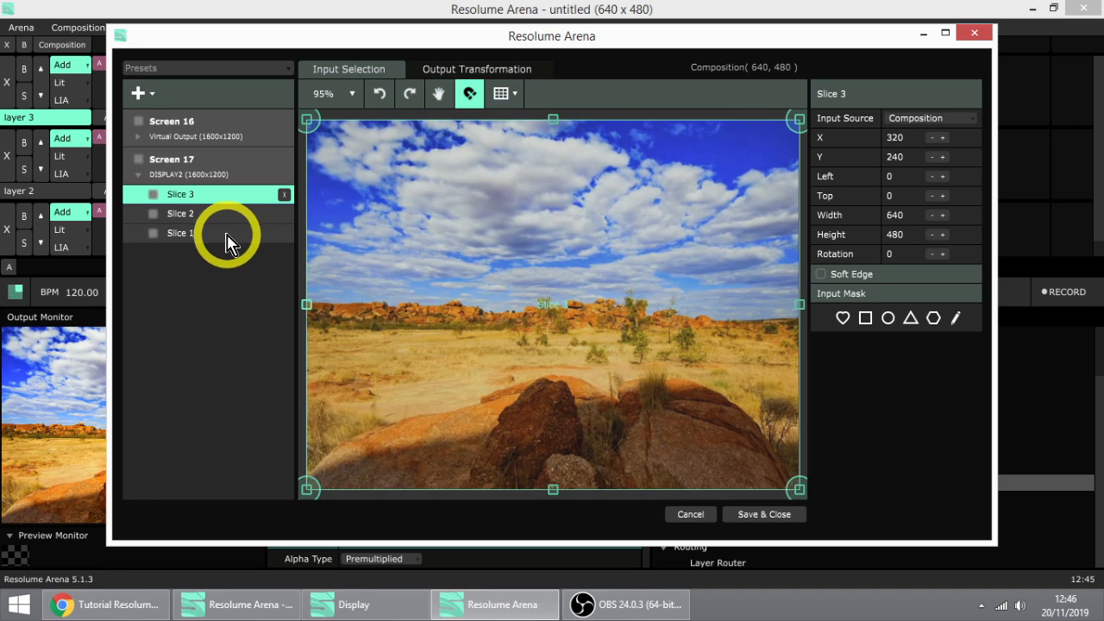
pyautogui.click(149, 101)
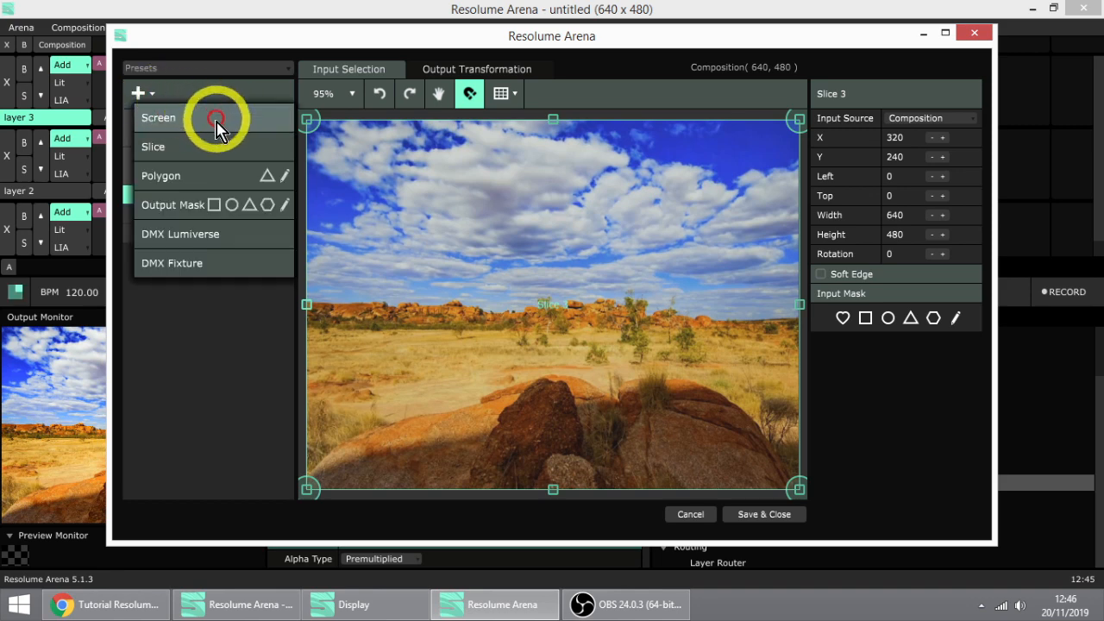
pyautogui.click(187, 148)
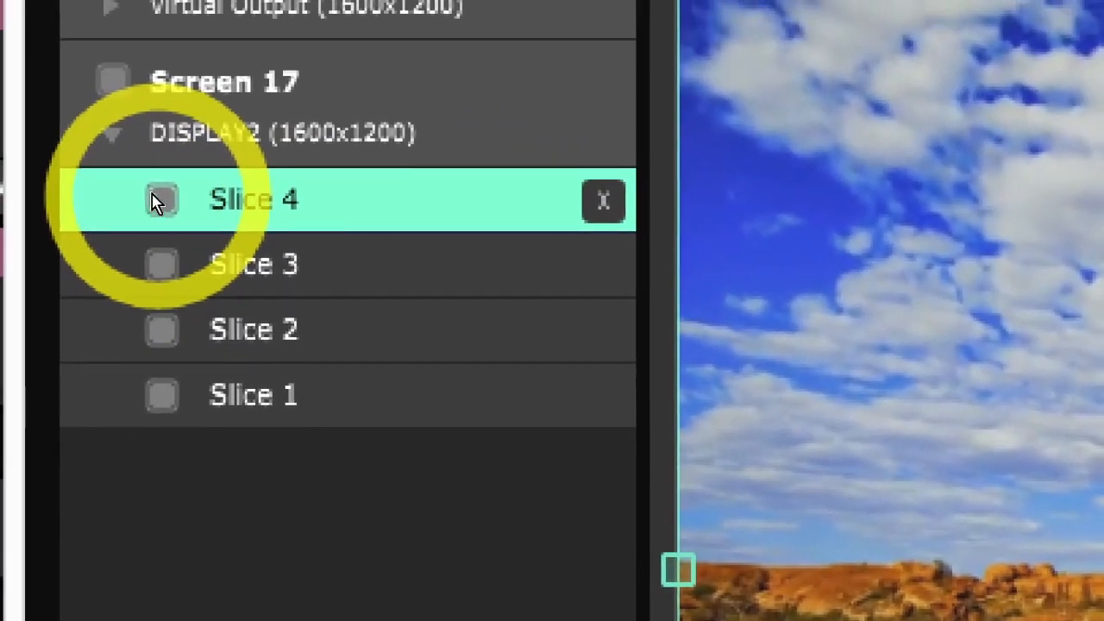
# - Disable Slices 4, 3 and 2 of Screen 17 as well as Screen 16, and select Slice 1
pyautogui.click(158, 200)
pyautogui.click(161, 264)
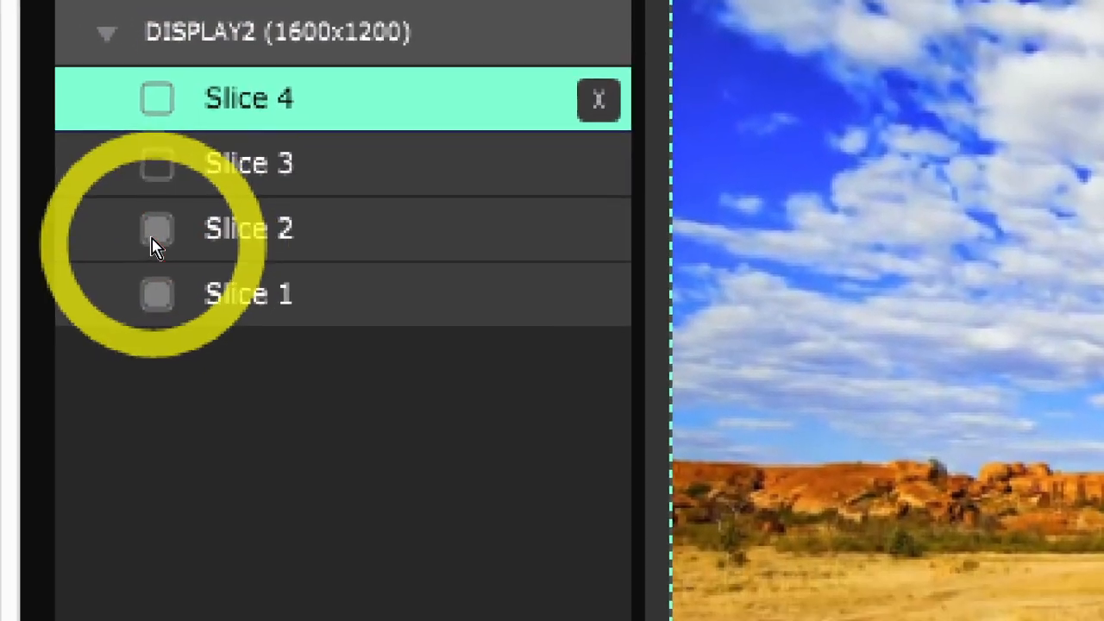
pyautogui.click(154, 232)
pyautogui.click(247, 308)
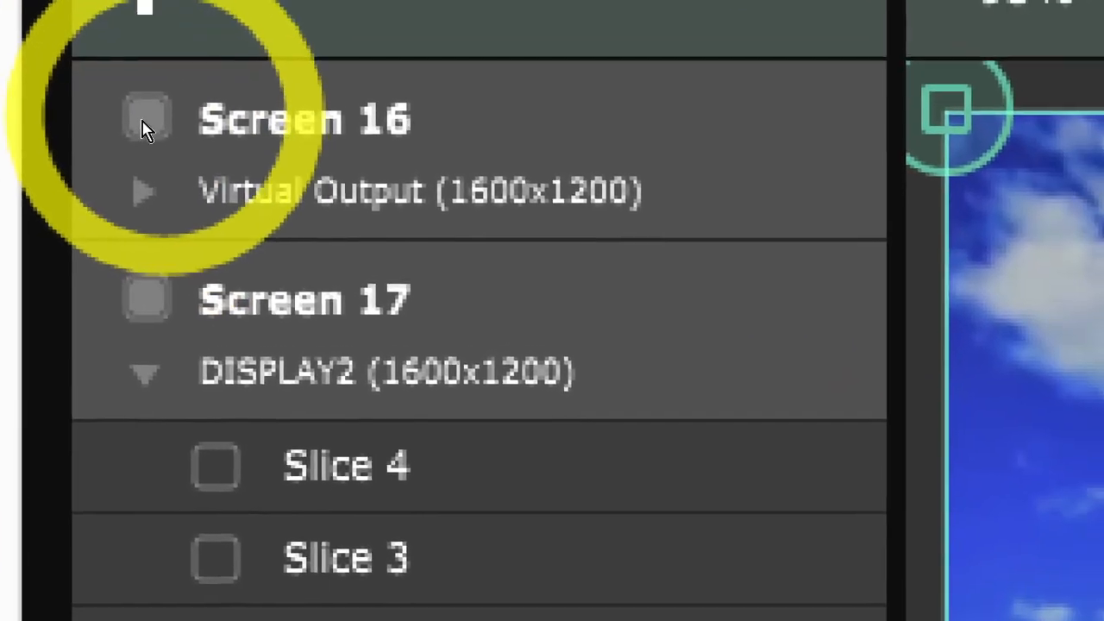
pyautogui.click(143, 126)
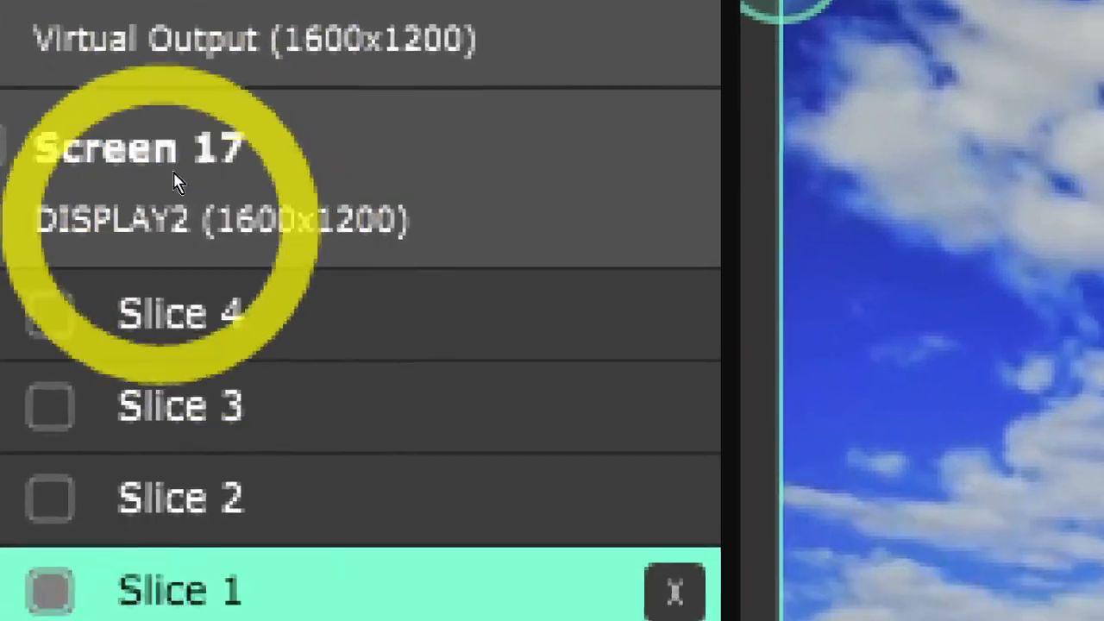
pyautogui.click(194, 230)
pyautogui.click(195, 575)
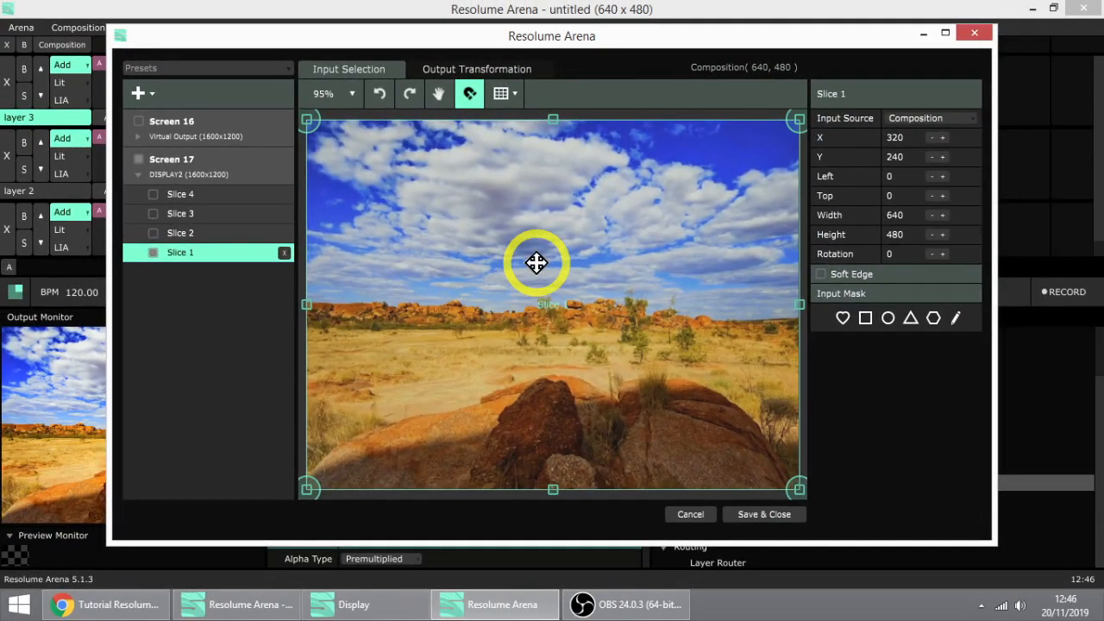
# - Make Slice 1's output transformation fill the whole area of Screen 17, and save and close the advanced output setup
pyautogui.click(443, 76)
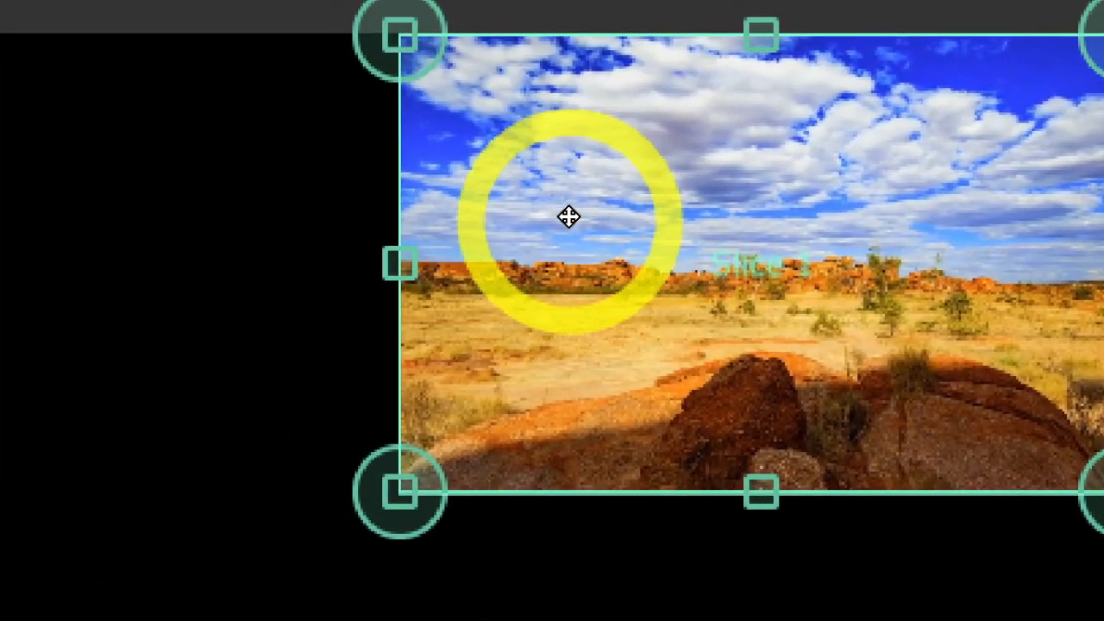
pyautogui.rightClick(567, 217)
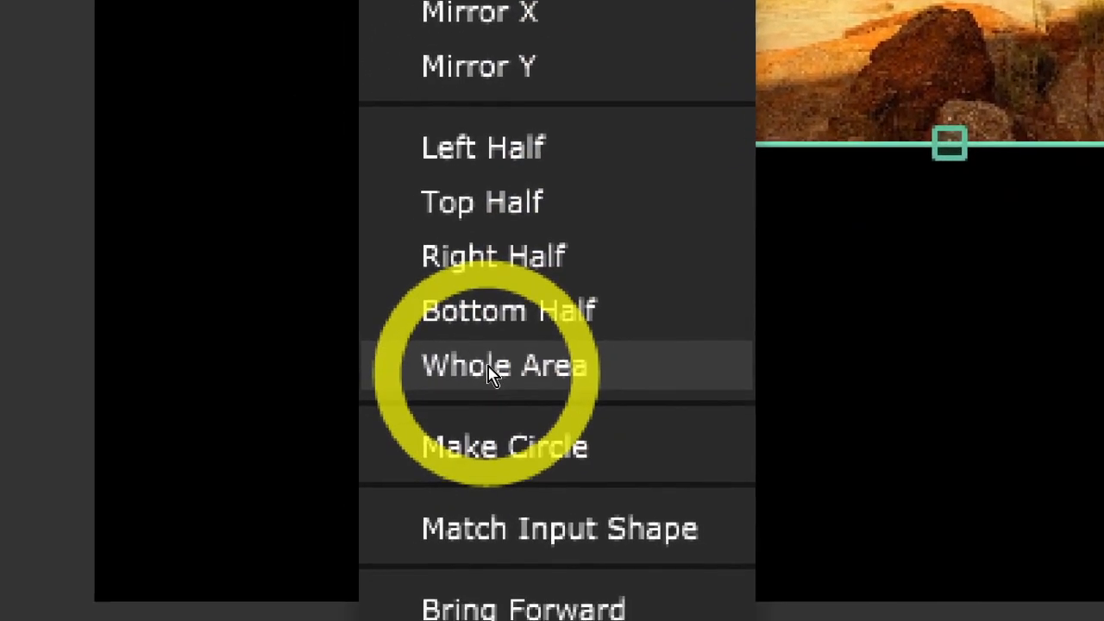
pyautogui.click(422, 436)
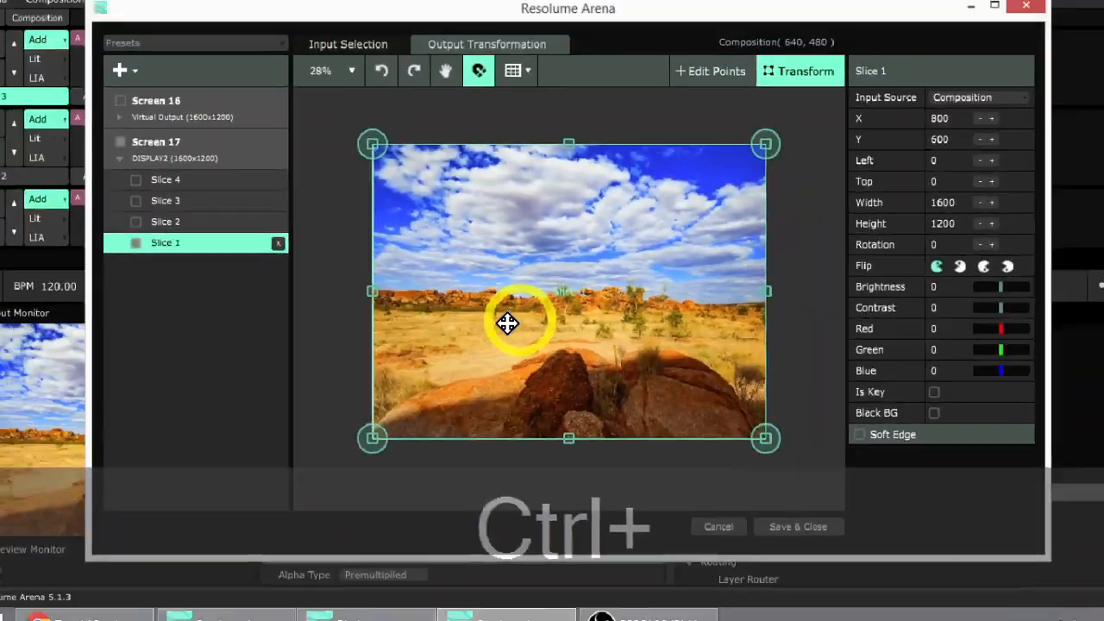
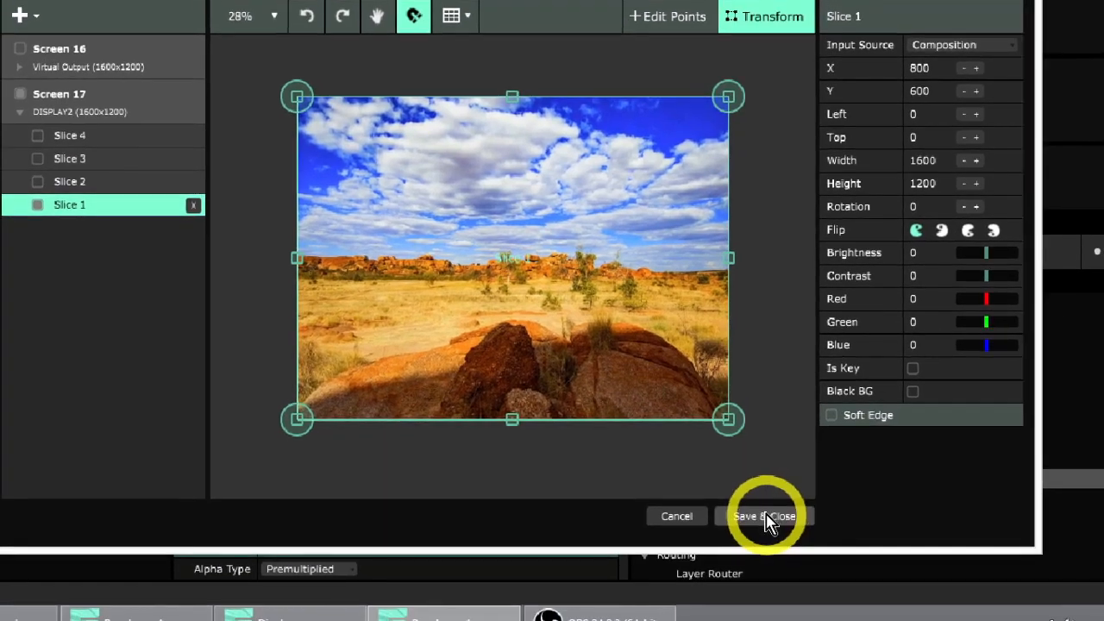
pyautogui.click(801, 555)
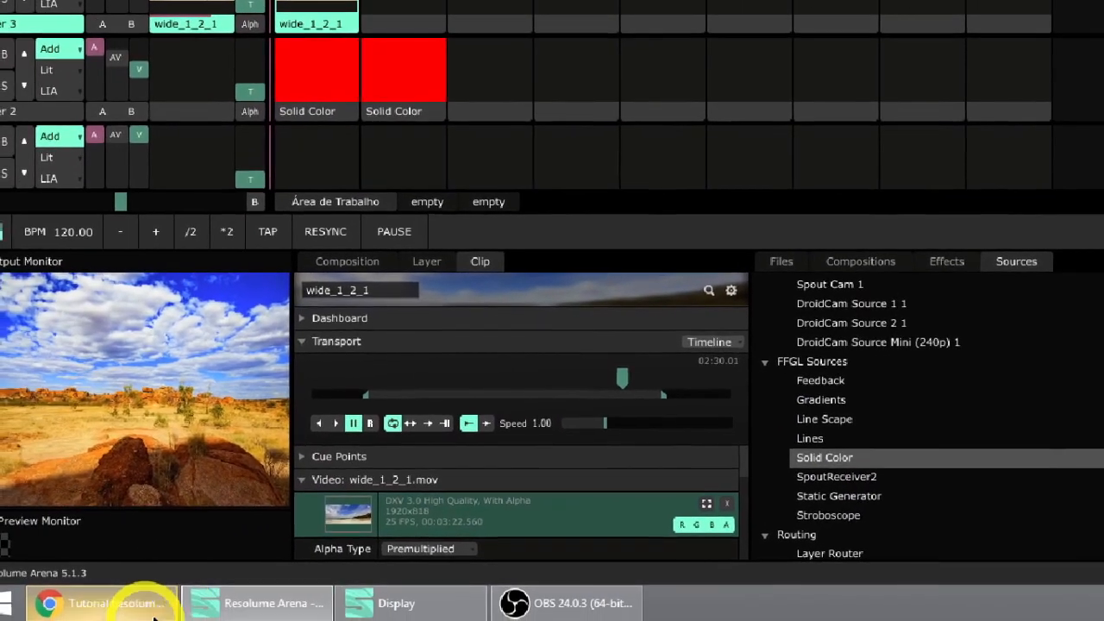
# - Minimize all windows and open the DXV CDJ folder inside Vídeos in the file explorer
pyautogui.moveTo(173, 617)
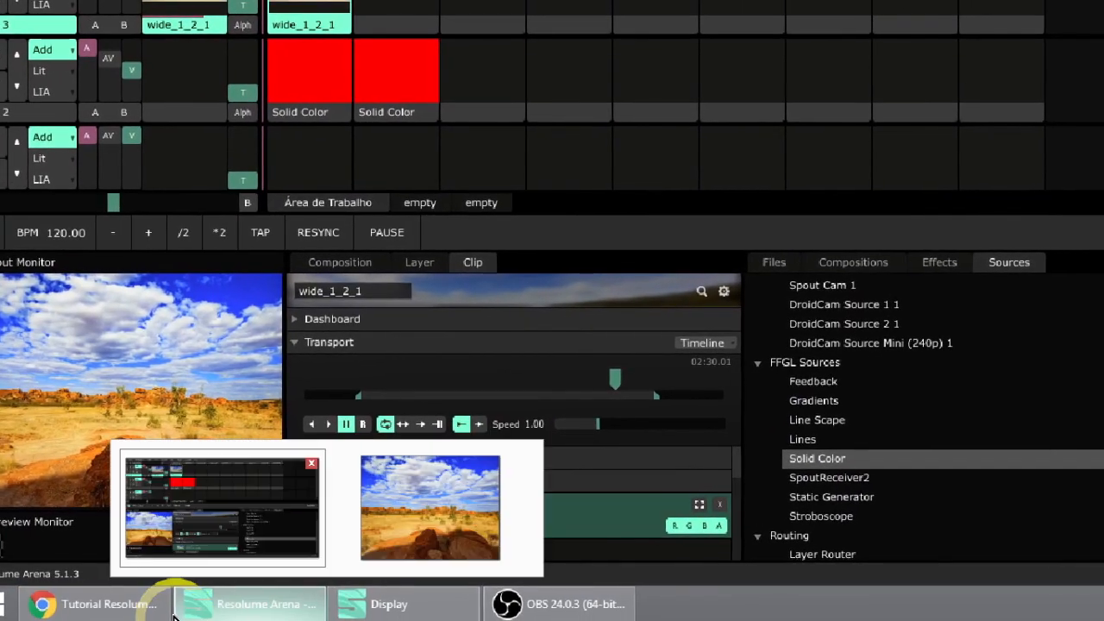
pyautogui.press('super+m')
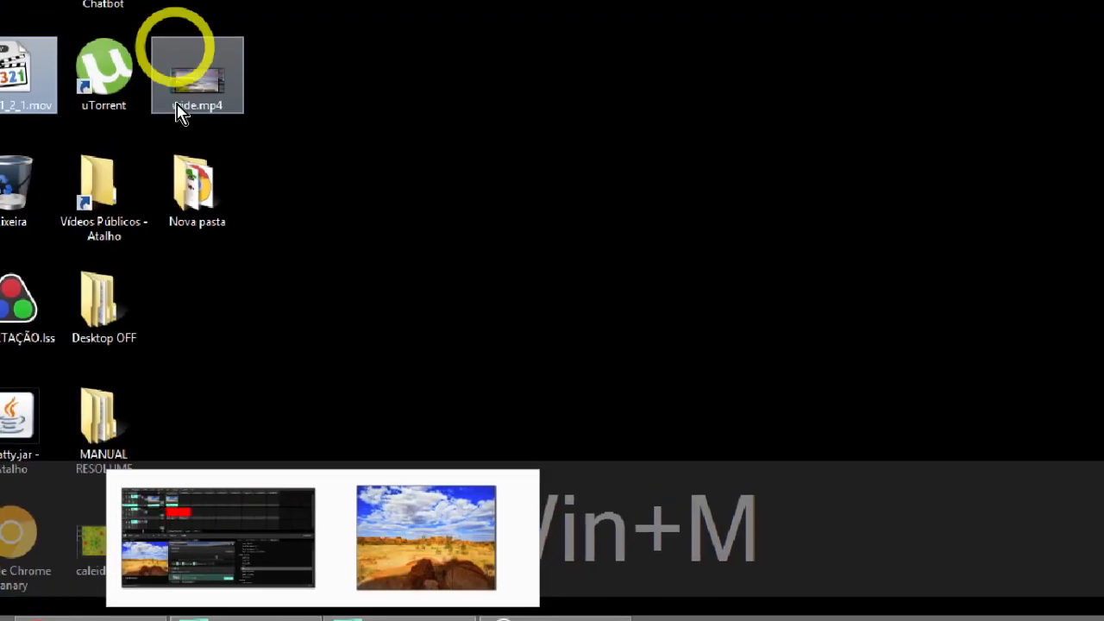
pyautogui.click(46, 43)
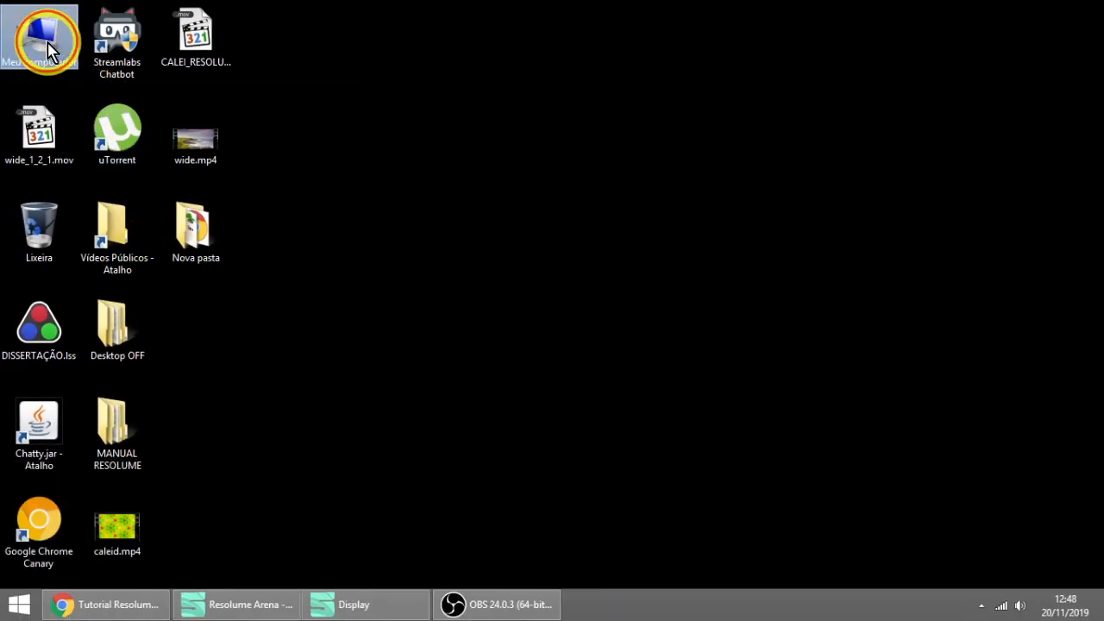
pyautogui.doubleClick(47, 44)
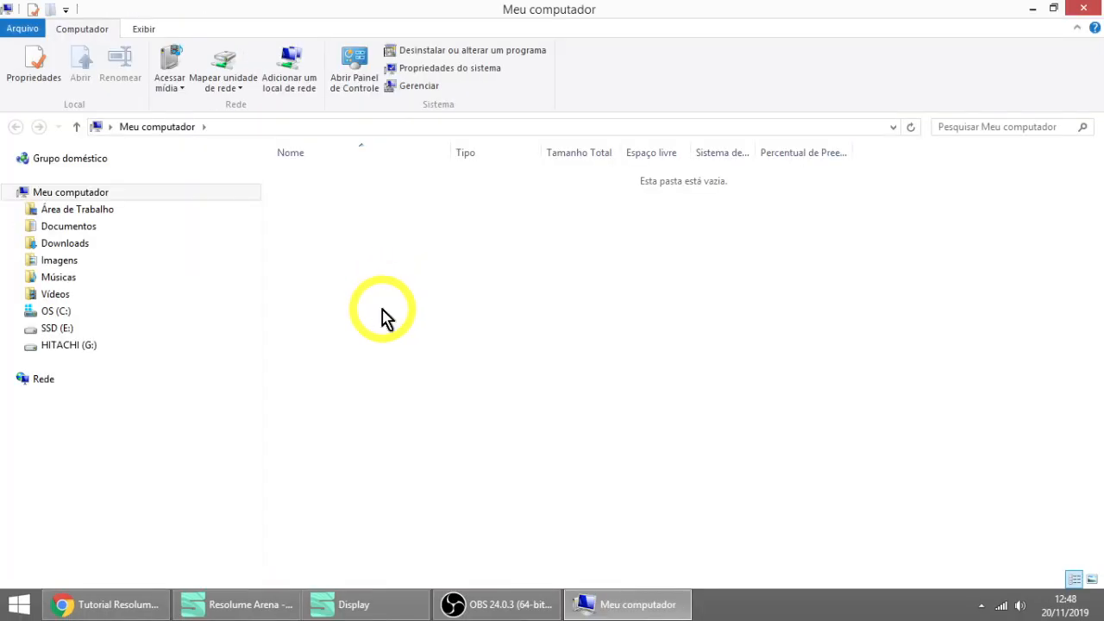
pyautogui.click(46, 296)
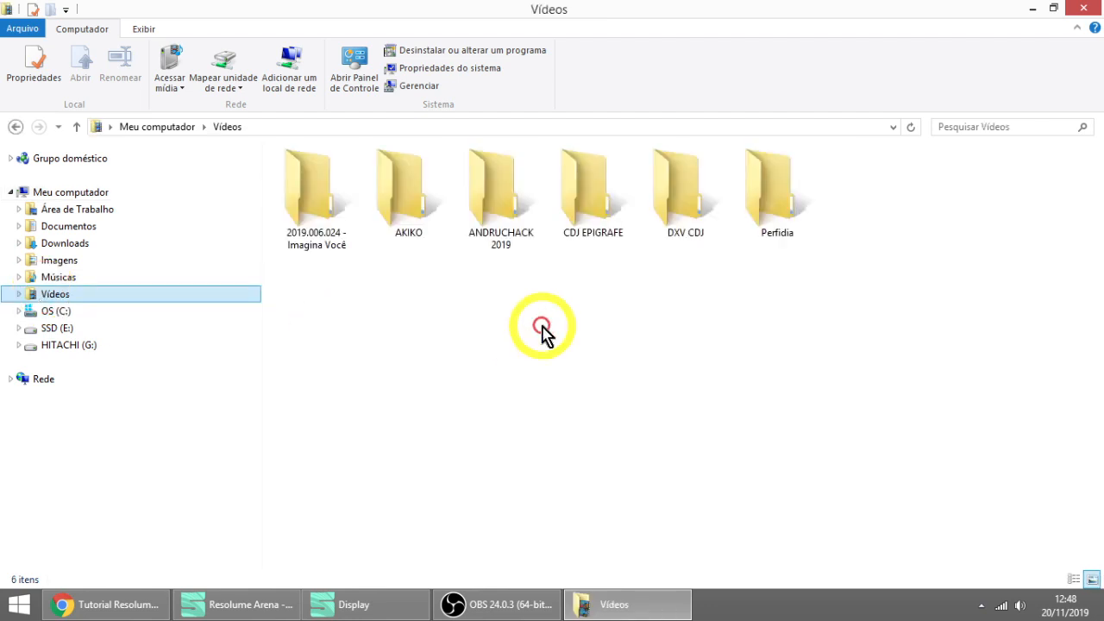
pyautogui.click(679, 193)
pyautogui.doubleClick(679, 193)
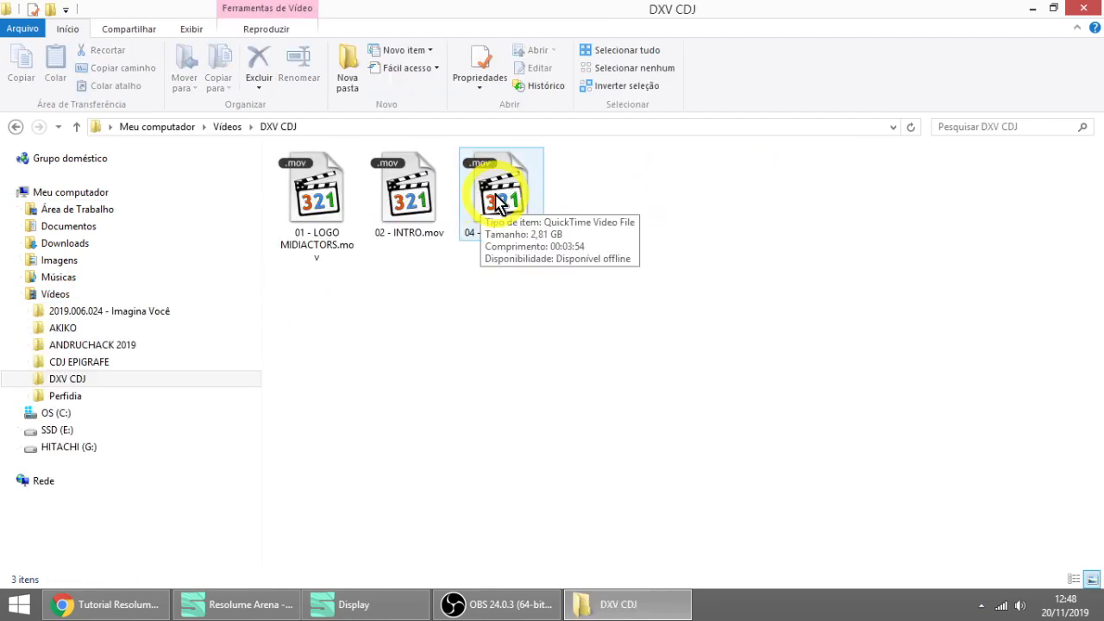
# - Load 02 - INTRO.mov into Column 2 of layer 3 in Resolume Arena and start the clip
pyautogui.click(410, 202)
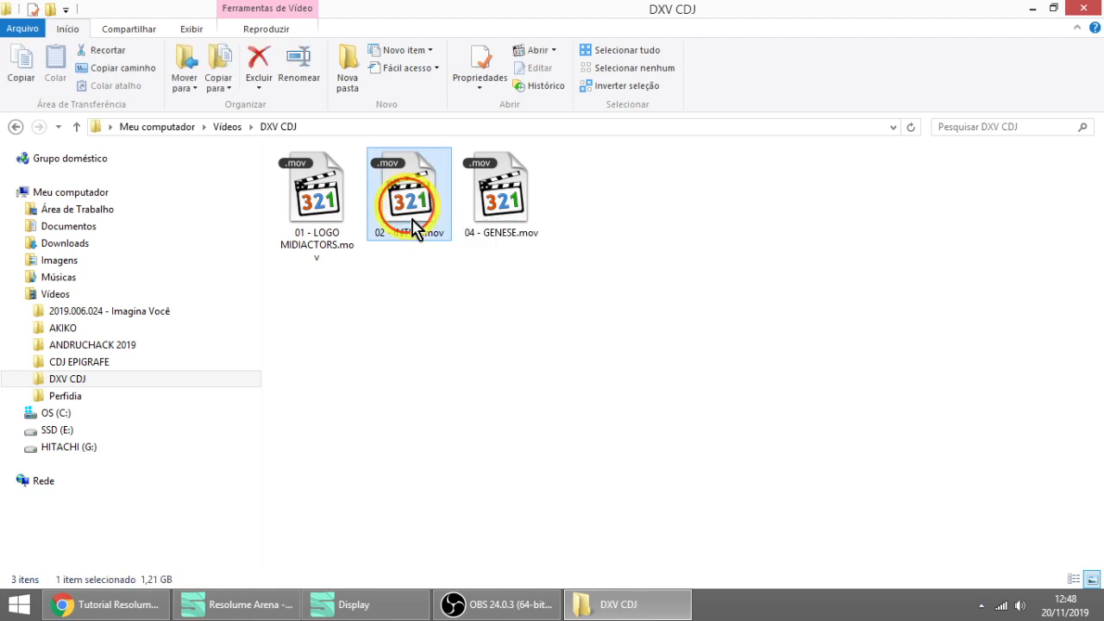
pyautogui.moveTo(412, 229); pyautogui.dragTo(375, 105)
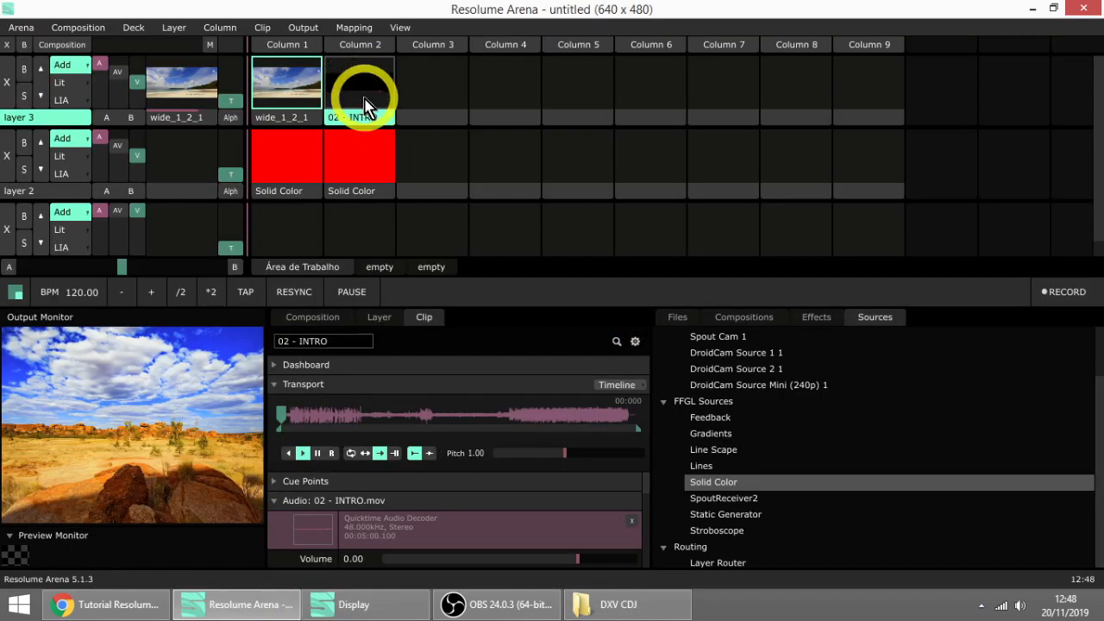
pyautogui.click(365, 105)
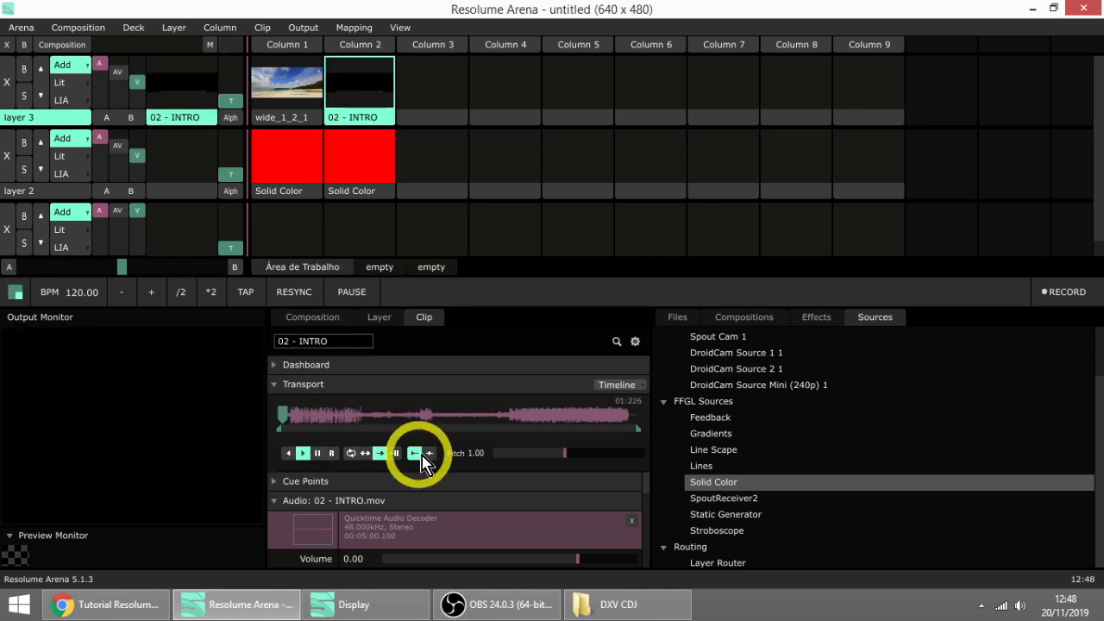
# - Lower the 02 - INTRO clip's volume to -40, and skip to about 3:36 and pause it on the dancers
pyautogui.moveTo(544, 556); pyautogui.dragTo(382, 552)
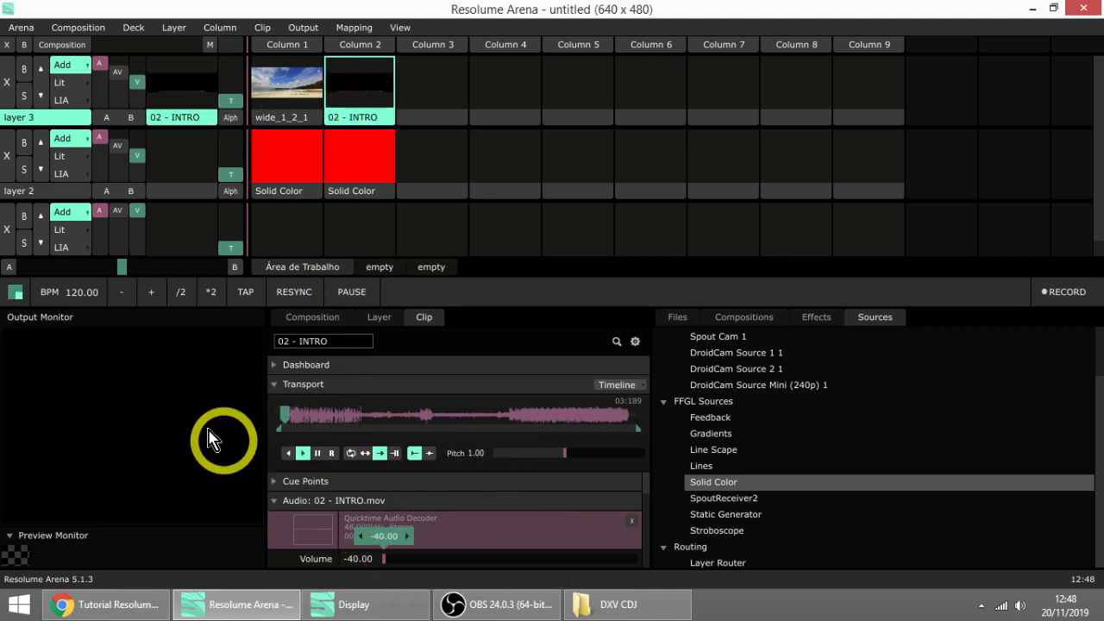
pyautogui.moveTo(297, 418); pyautogui.dragTo(516, 423)
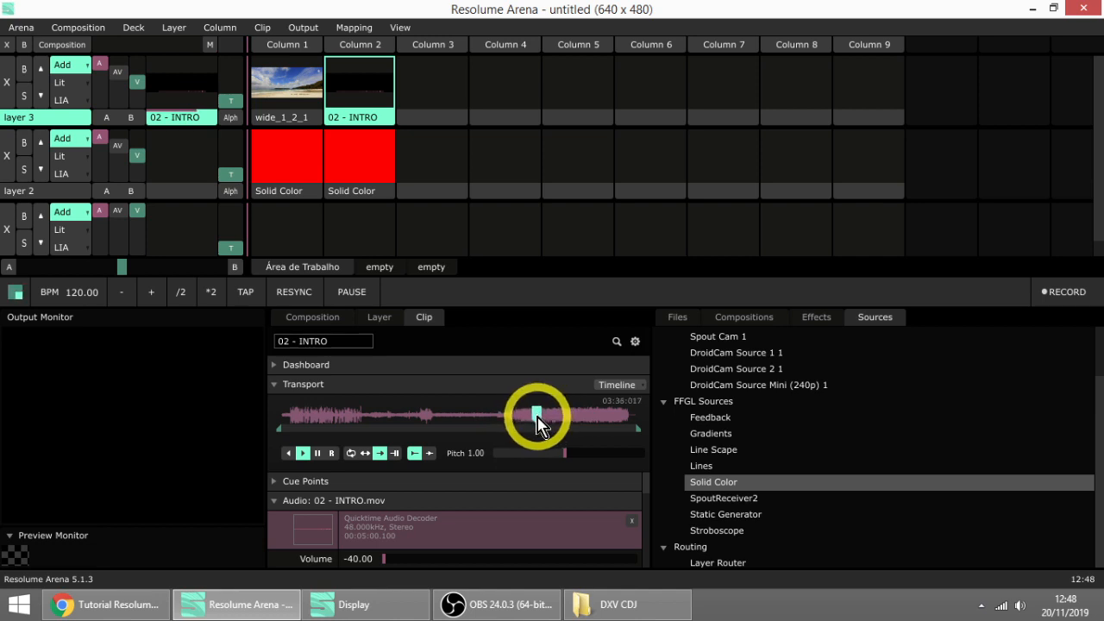
pyautogui.scroll(-5, 395, 518)
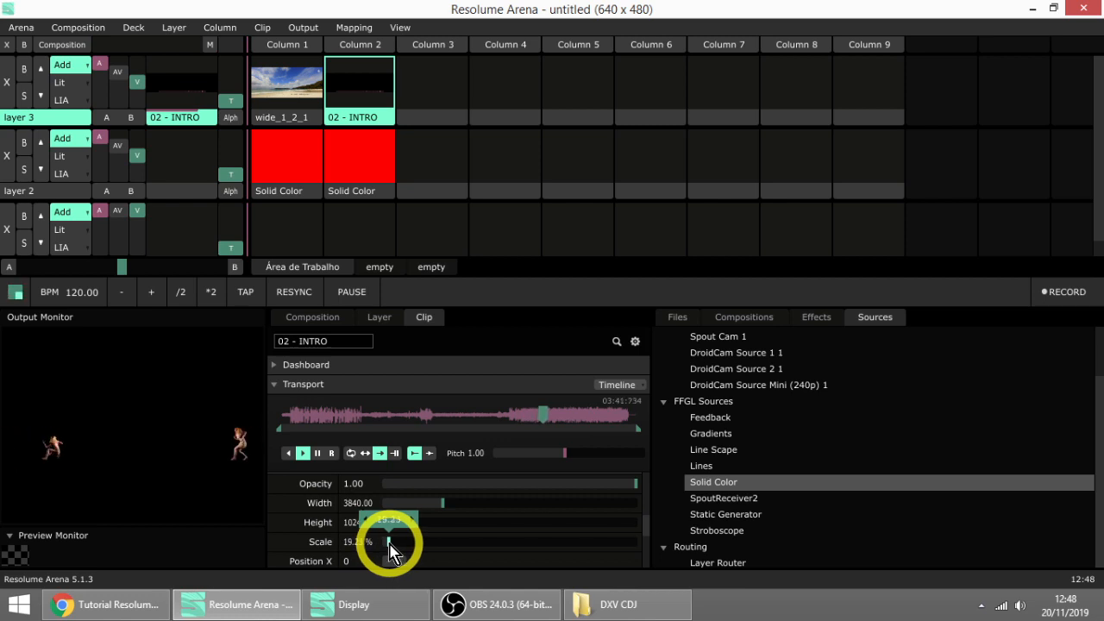
pyautogui.click(317, 453)
# - Enlarge the 02 - INTRO clip's scale to about 46 % and set its Anchor X to about -618.50 to center one dancer
pyautogui.scroll(-3, 450, 528)
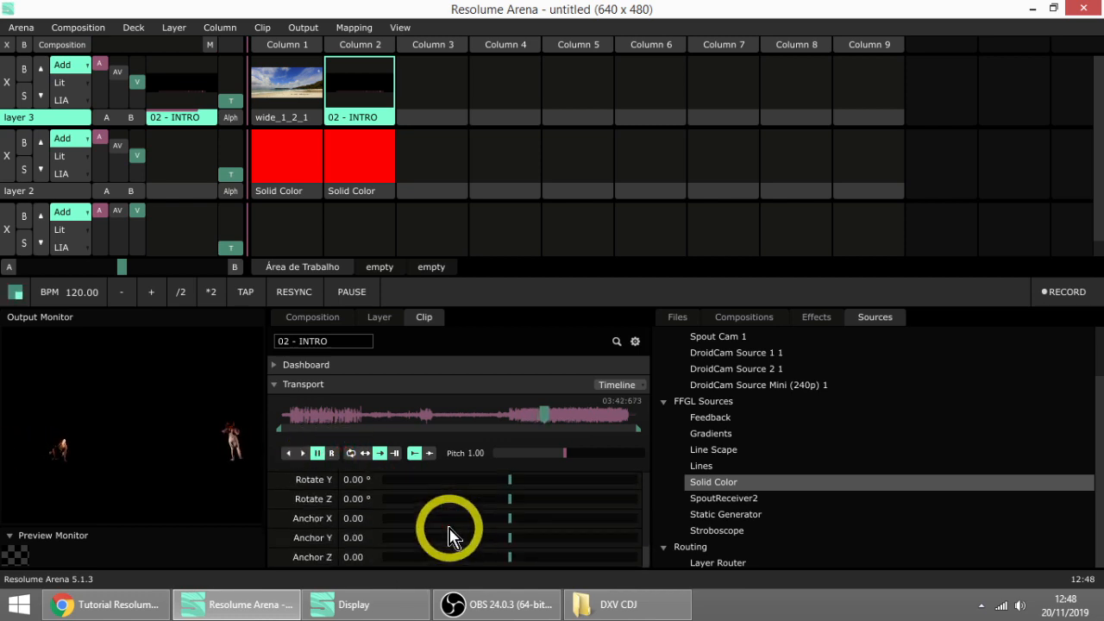
pyautogui.moveTo(512, 524); pyautogui.dragTo(584, 506)
pyautogui.scroll(2, 474, 541)
pyautogui.moveTo(382, 530); pyautogui.dragTo(820, 508)
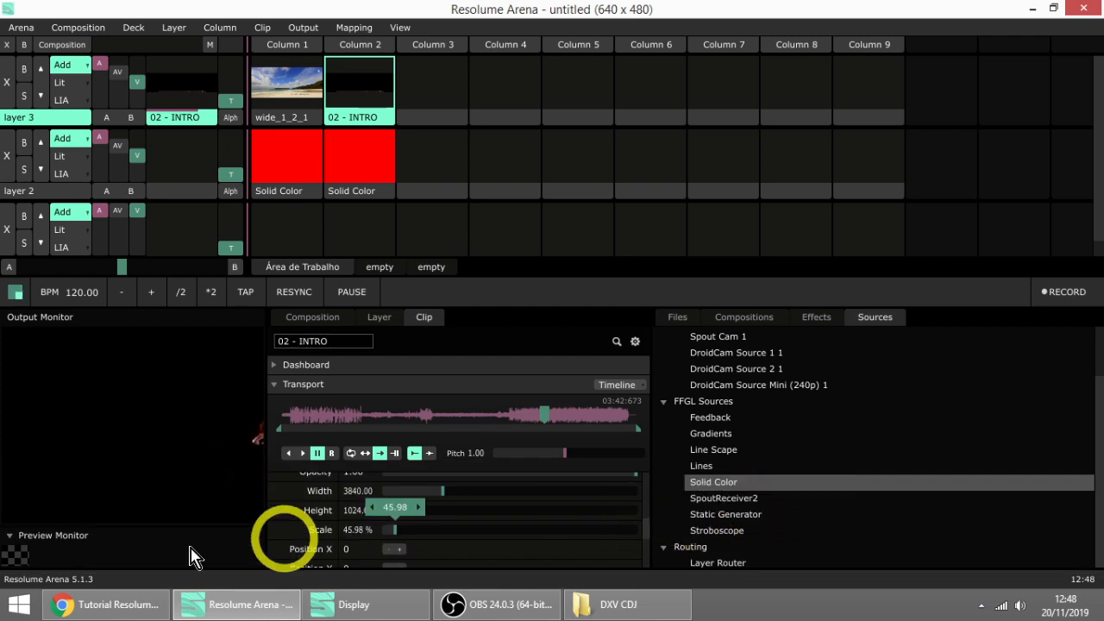
pyautogui.scroll(-2, 351, 547)
pyautogui.moveTo(514, 522); pyautogui.dragTo(127, 518)
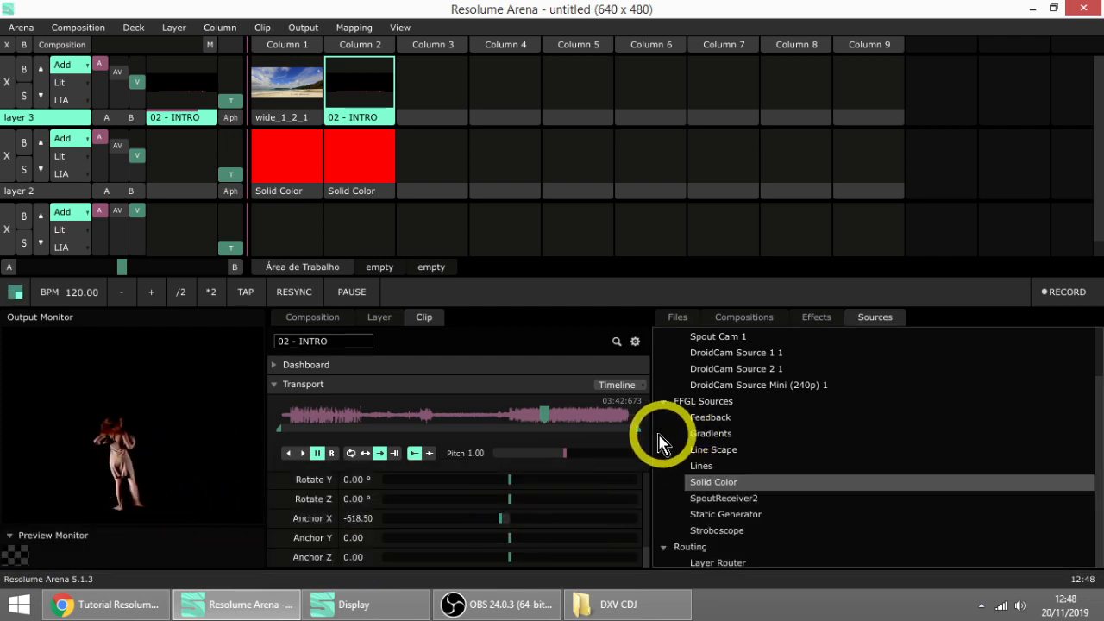
# - Scale the 02 - INTRO clip up further and adjust Anchor X to about -954.37 and Anchor Y to about -140.08
pyautogui.scroll(2, 406, 527)
pyautogui.moveTo(397, 537); pyautogui.dragTo(776, 497)
pyautogui.scroll(-2, 514, 505)
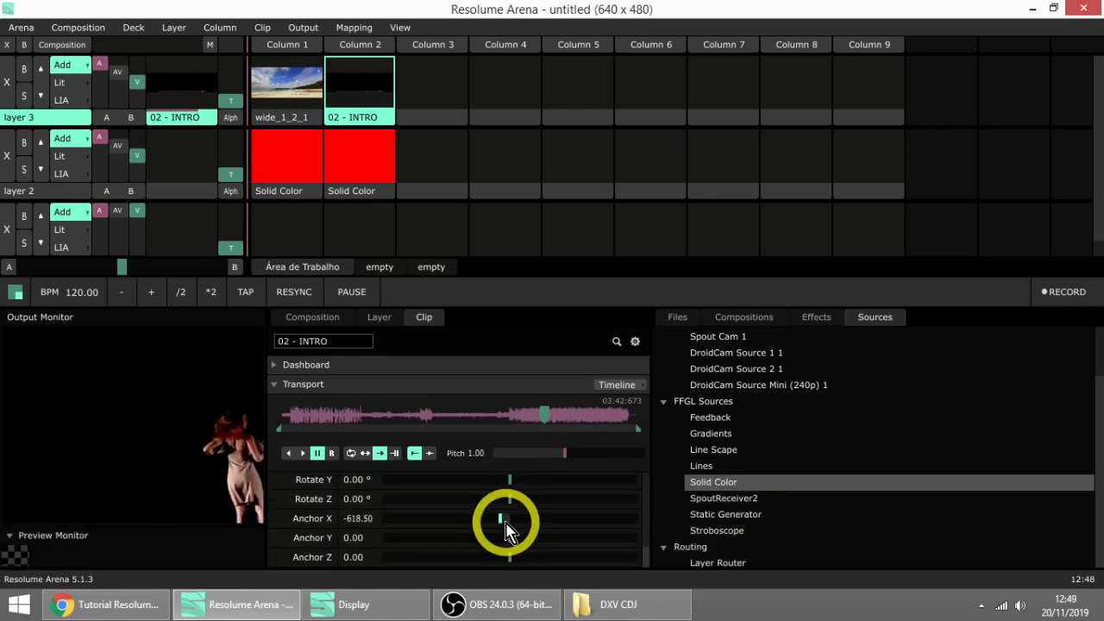
pyautogui.moveTo(507, 528)
pyautogui.mouseDown()
pyautogui.moveTo(562, 512)
pyautogui.moveTo(164, 522)
pyautogui.moveTo(678, 523)
pyautogui.moveTo(328, 561)
pyautogui.moveTo(414, 561)
pyautogui.moveTo(382, 561)
pyautogui.moveTo(510, 537)
pyautogui.mouseUp()
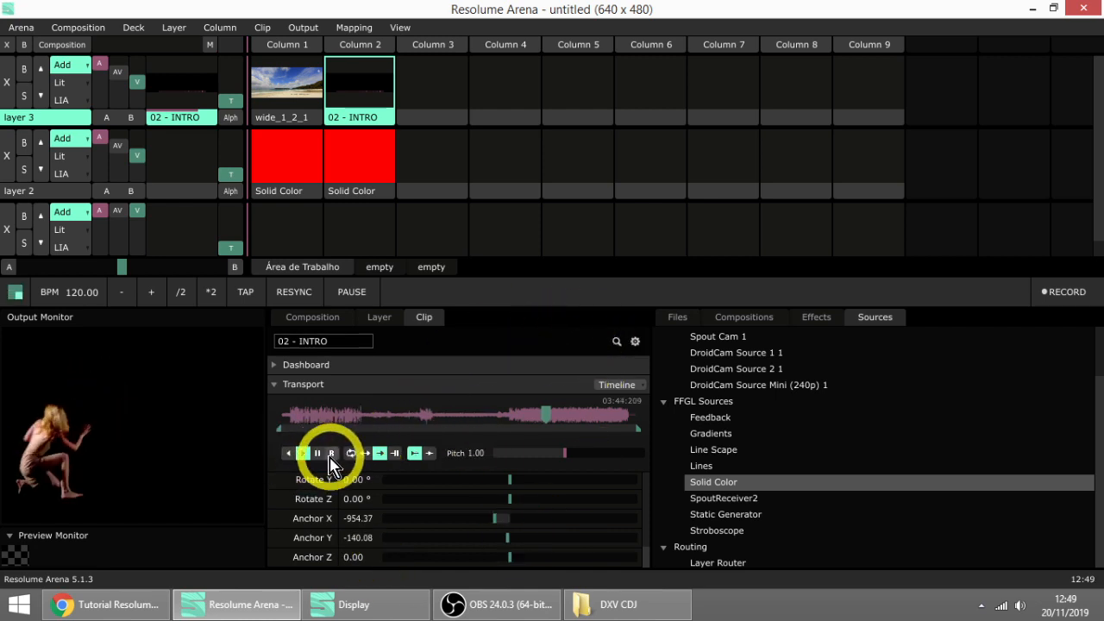
# - Pause the 02 - INTRO clip and move its playback position back to about 3:40 on the standing dancer
pyautogui.click(318, 454)
pyautogui.click(542, 424)
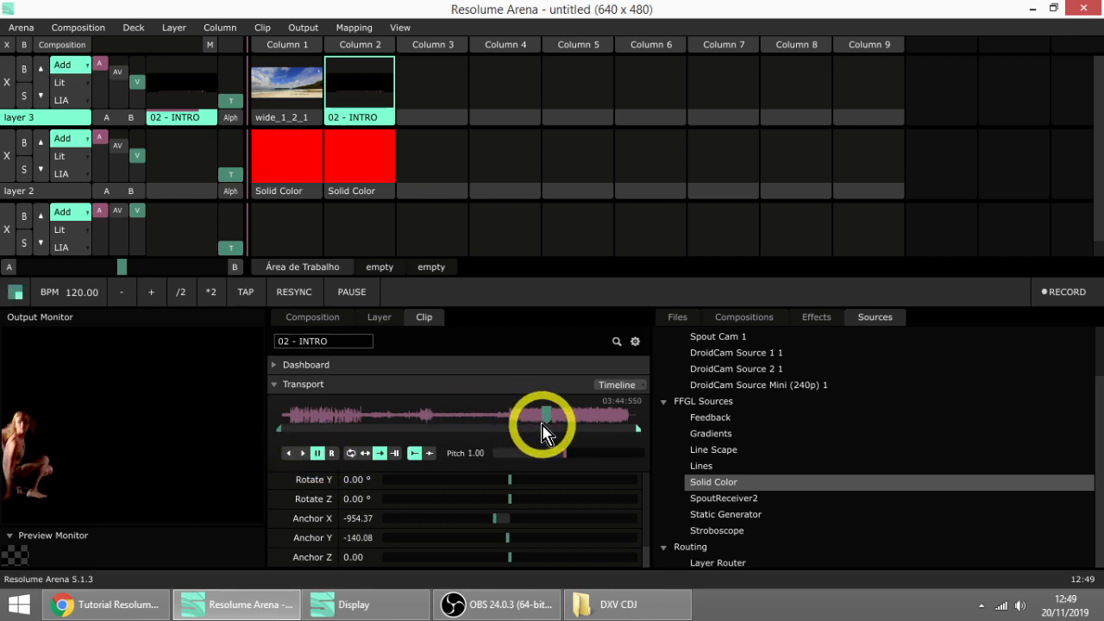
pyautogui.moveTo(552, 415); pyautogui.dragTo(322, 414)
pyautogui.click(543, 421)
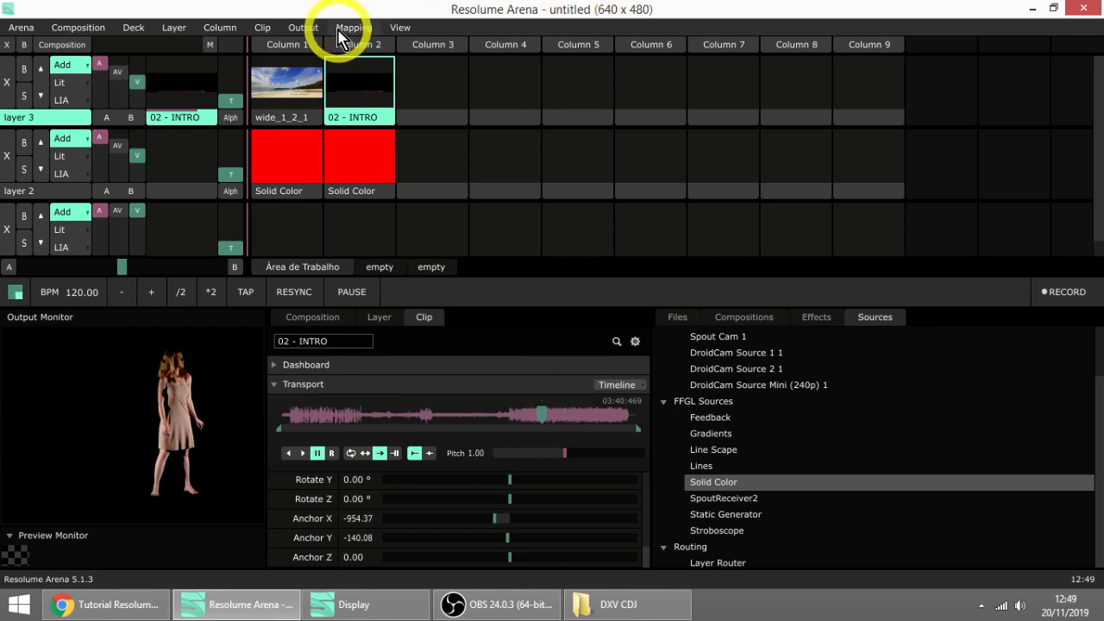
# - Open the advanced output, compare Slice 1's input selection with its output transformation, and try stretching the slice from its edges
pyautogui.click(302, 28)
pyautogui.click(382, 224)
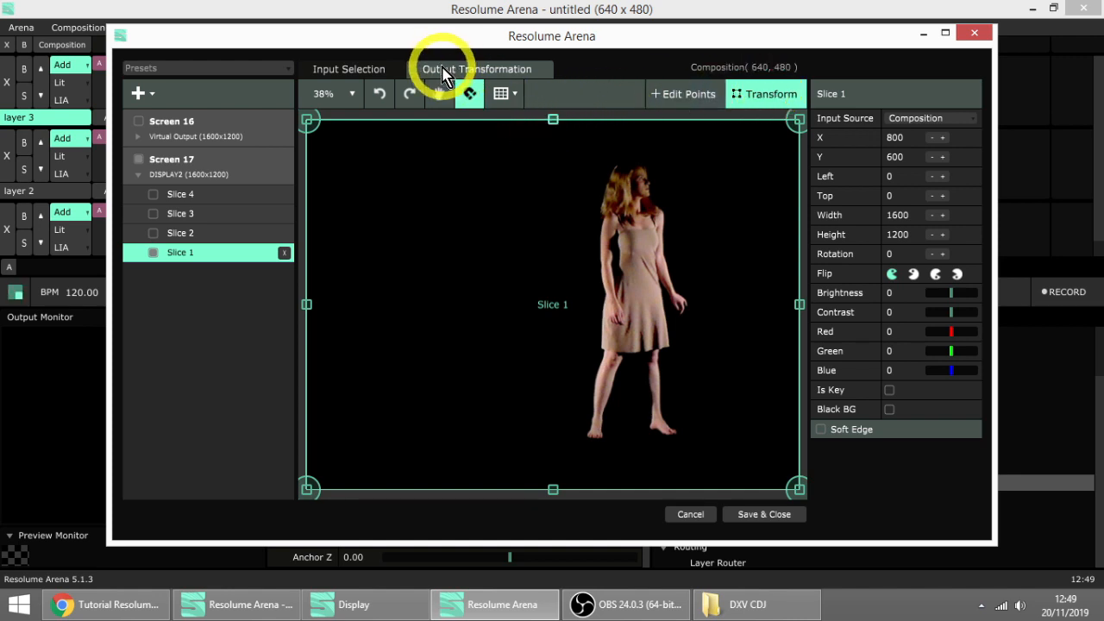
pyautogui.click(347, 71)
pyautogui.click(470, 70)
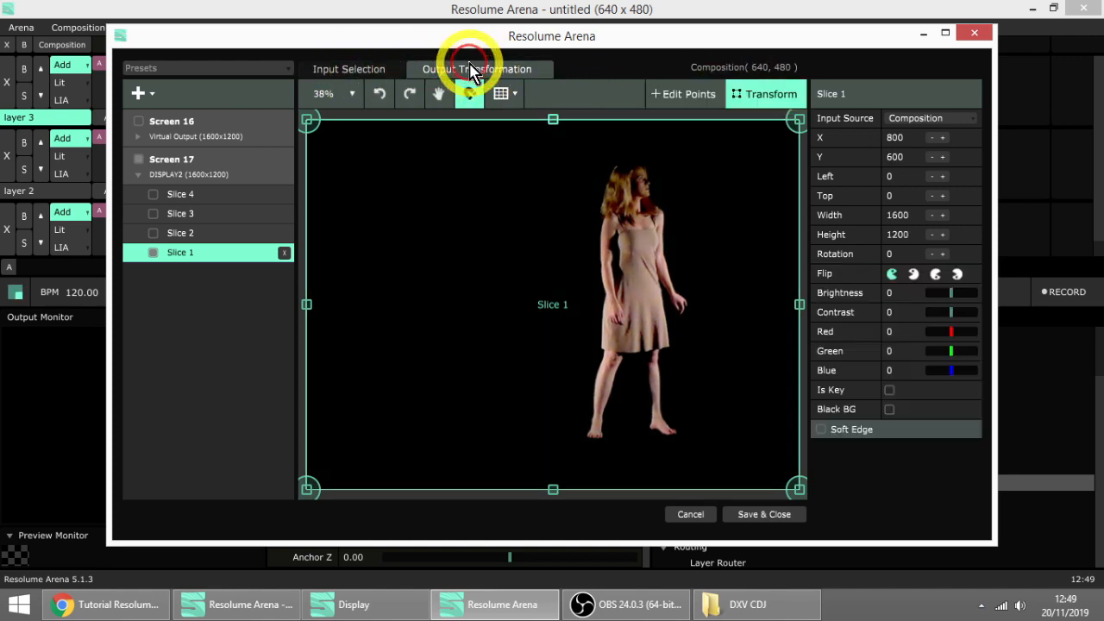
pyautogui.moveTo(556, 125); pyautogui.dragTo(525, 118)
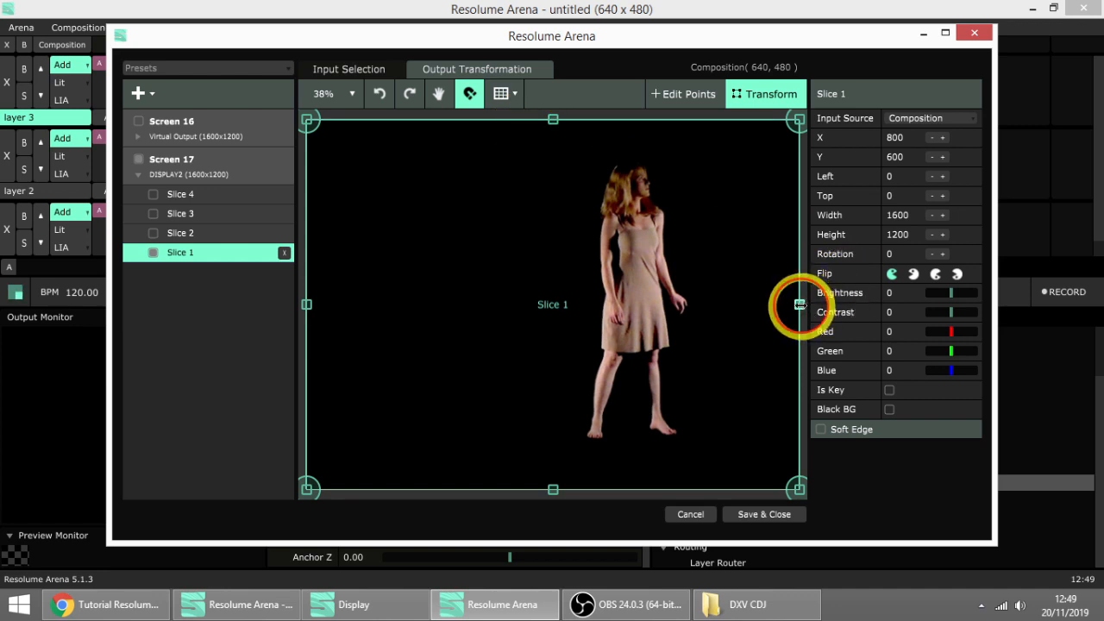
pyautogui.moveTo(800, 304)
pyautogui.mouseDown()
pyautogui.moveTo(330, 296)
pyautogui.moveTo(815, 292)
pyautogui.moveTo(766, 306)
pyautogui.moveTo(795, 298)
pyautogui.mouseUp()
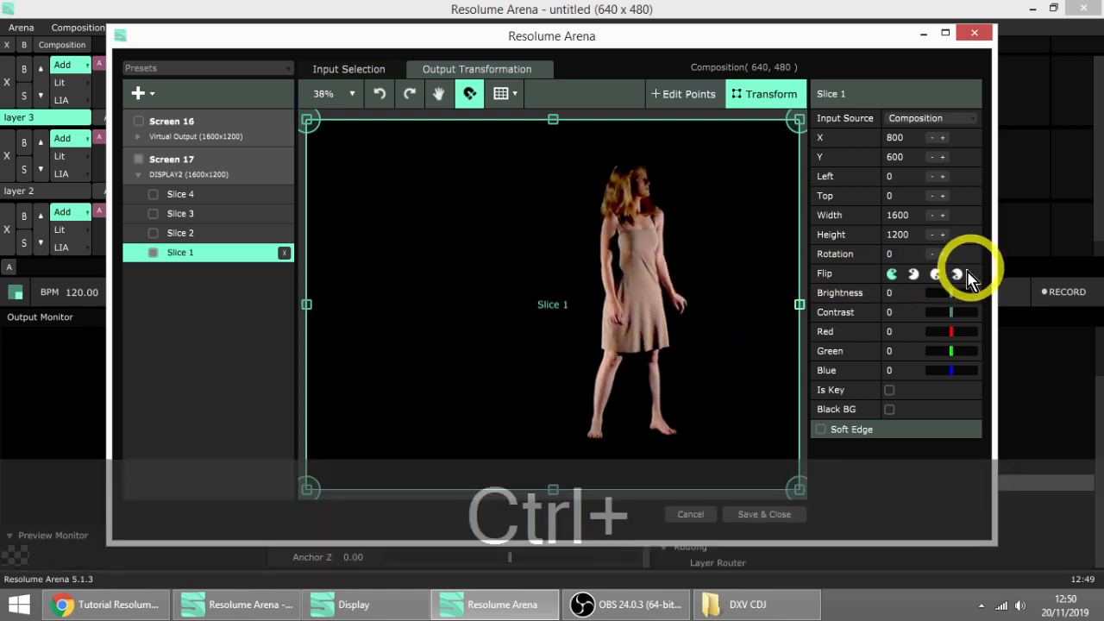
# - Try the horizontal and vertical flip options on Slice 1, restore the original orientation, and save and close the output setup
pyautogui.hotkey('ctrl', '4')
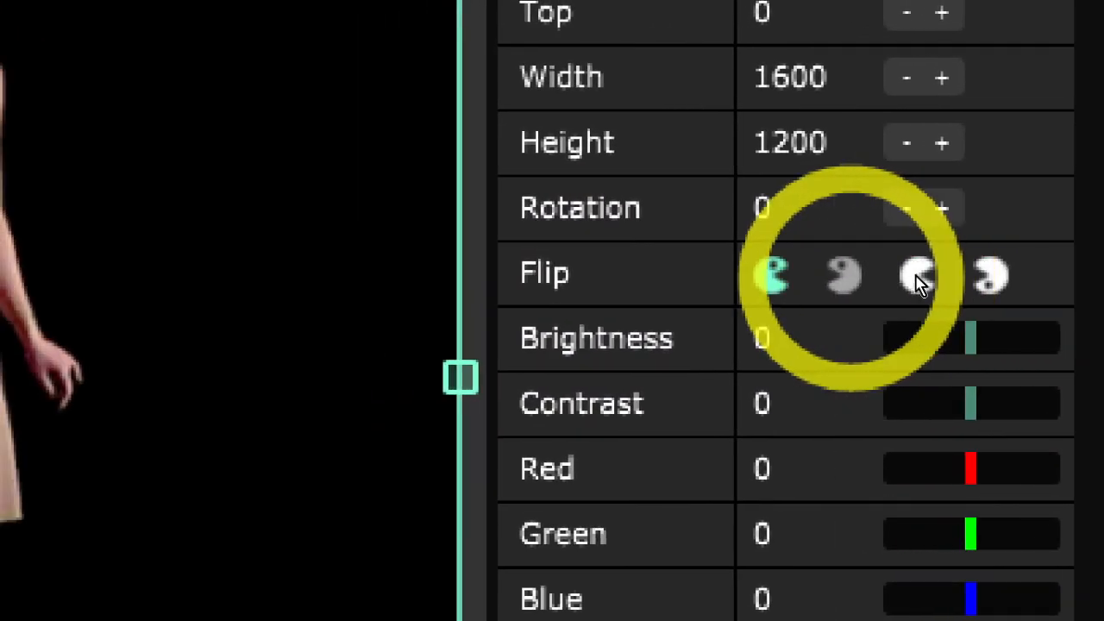
pyautogui.hotkey('ctrl', '4')
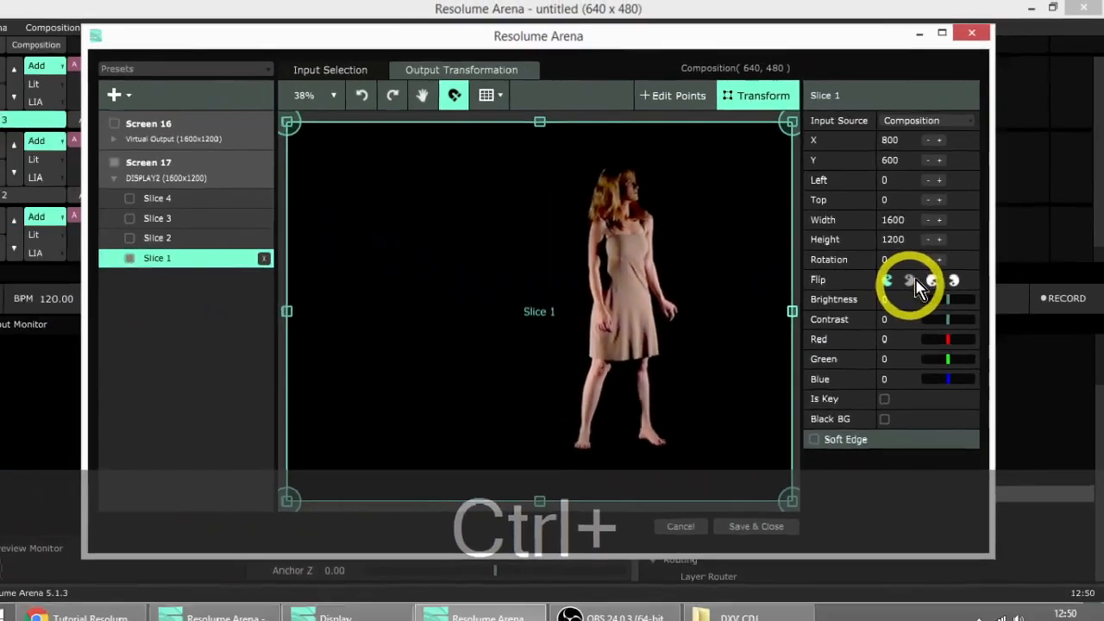
pyautogui.click(911, 275)
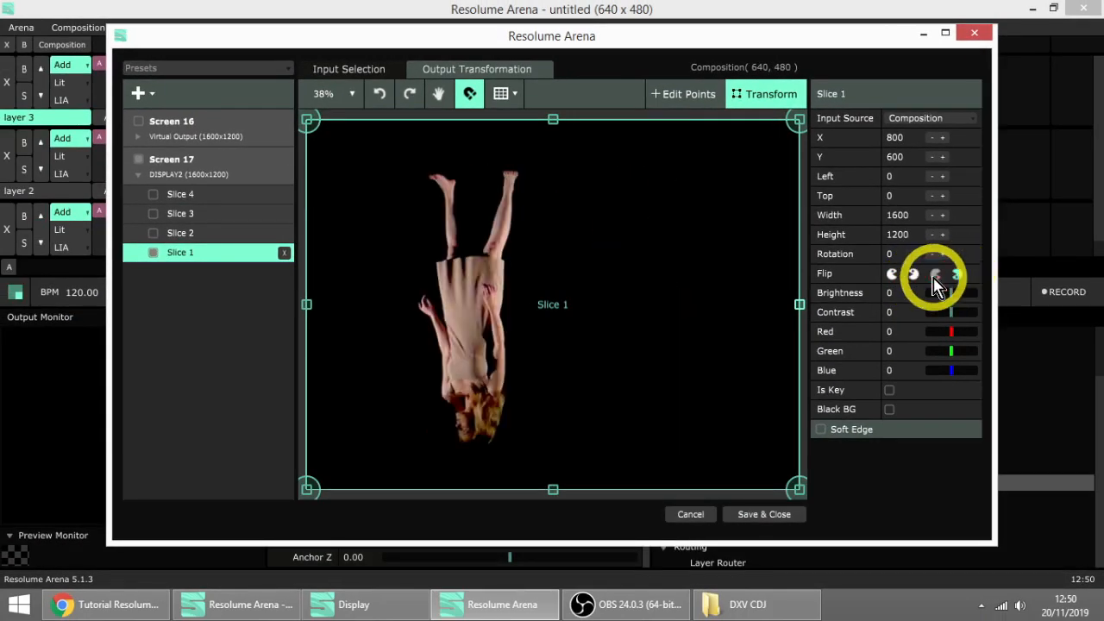
pyautogui.click(894, 274)
pyautogui.click(921, 277)
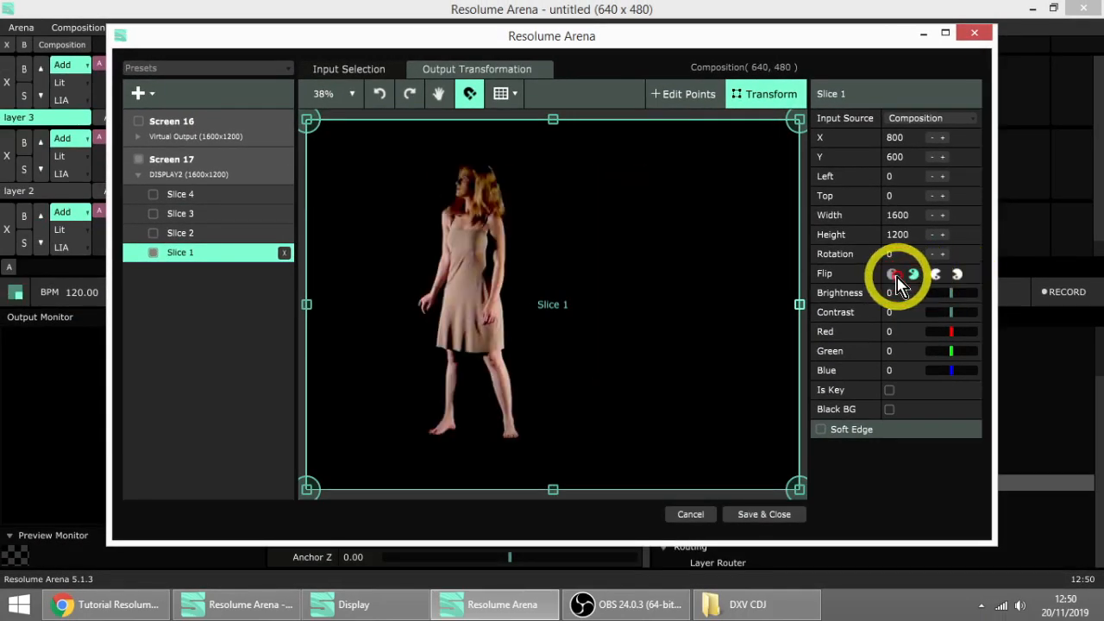
pyautogui.click(894, 276)
pyautogui.click(915, 276)
pyautogui.click(897, 276)
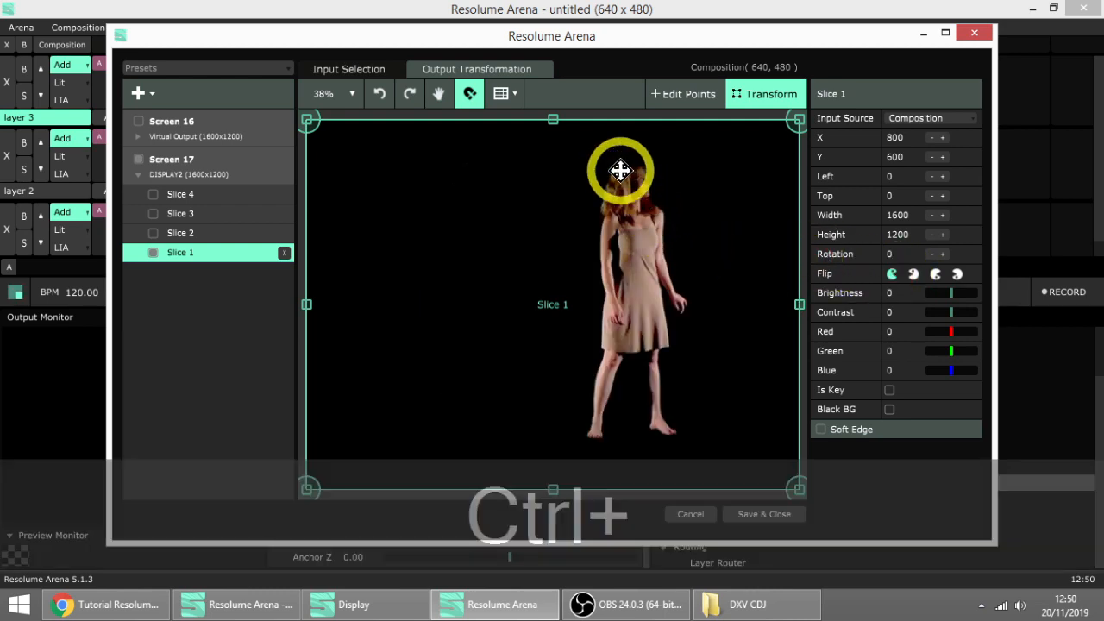
pyautogui.hotkey('ctrl', '4')
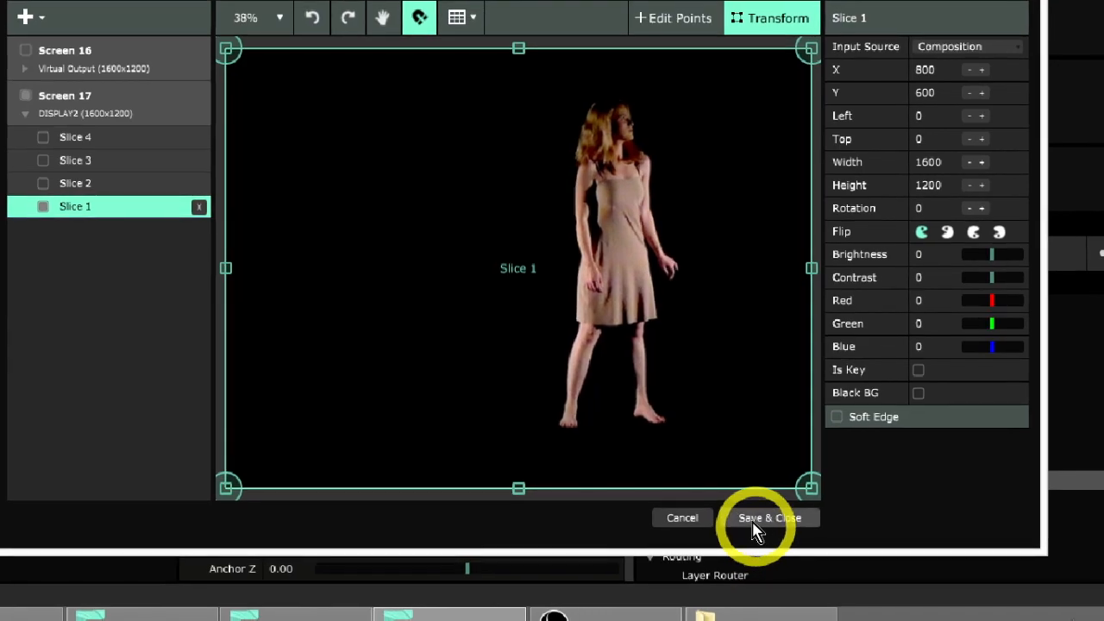
pyautogui.click(780, 571)
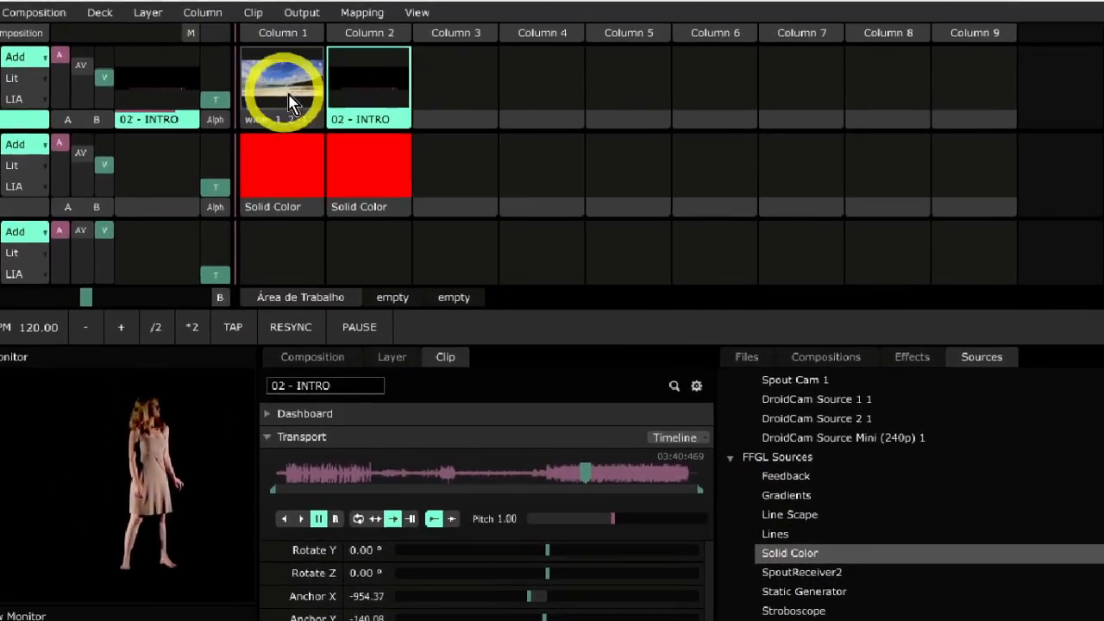
# - Start the wide_1_2_1 clip in layer 3 and reopen the advanced output with Slice 1 of Screen 17 selected
pyautogui.click(289, 103)
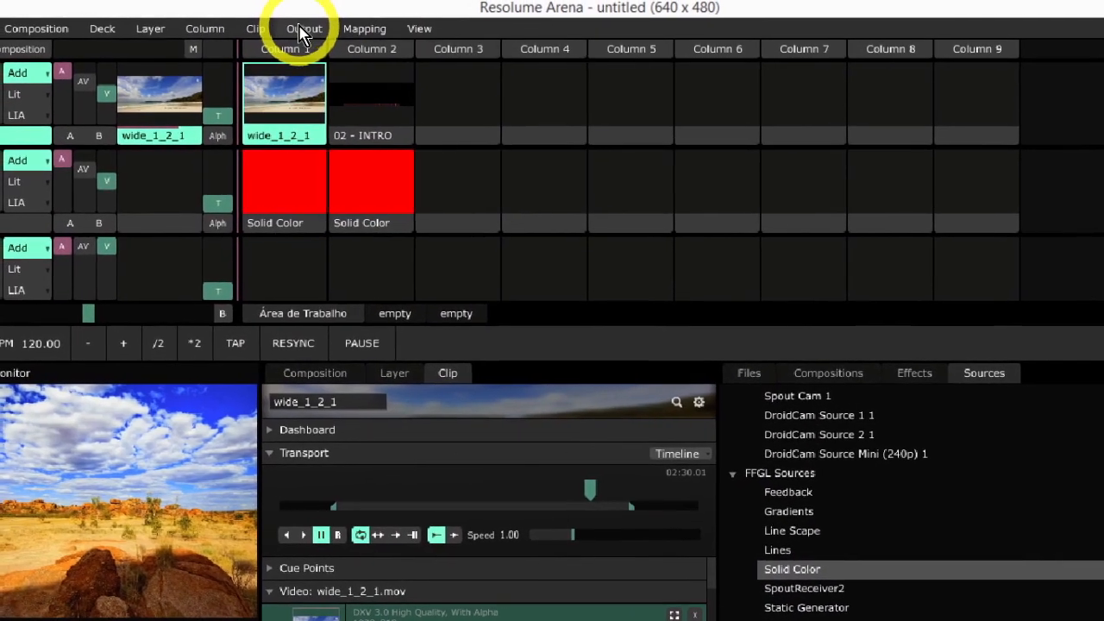
pyautogui.click(301, 12)
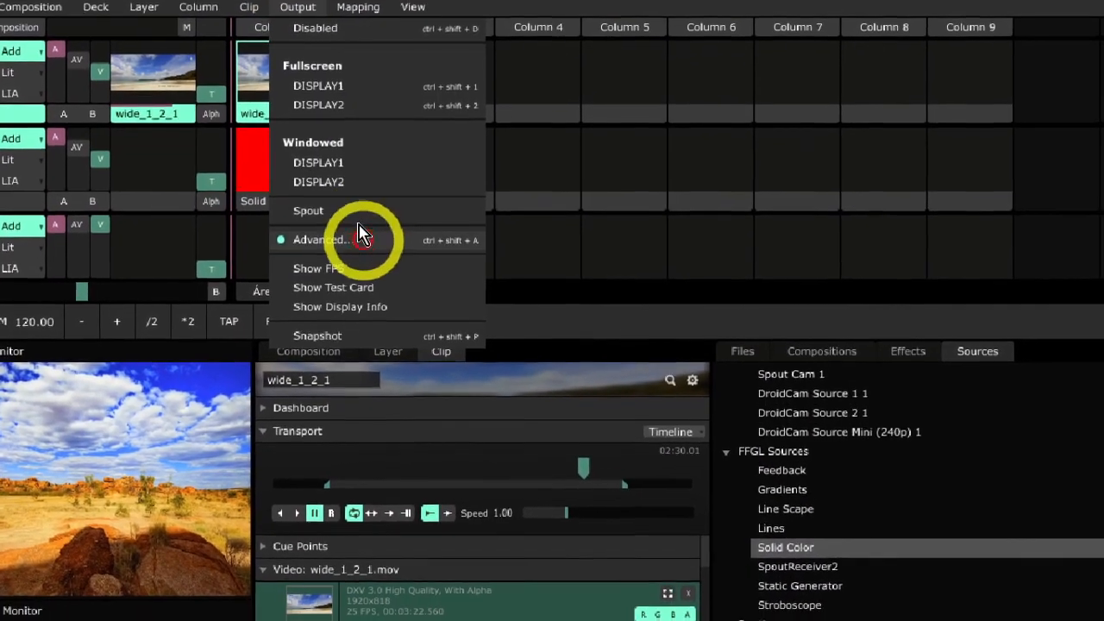
pyautogui.click(360, 235)
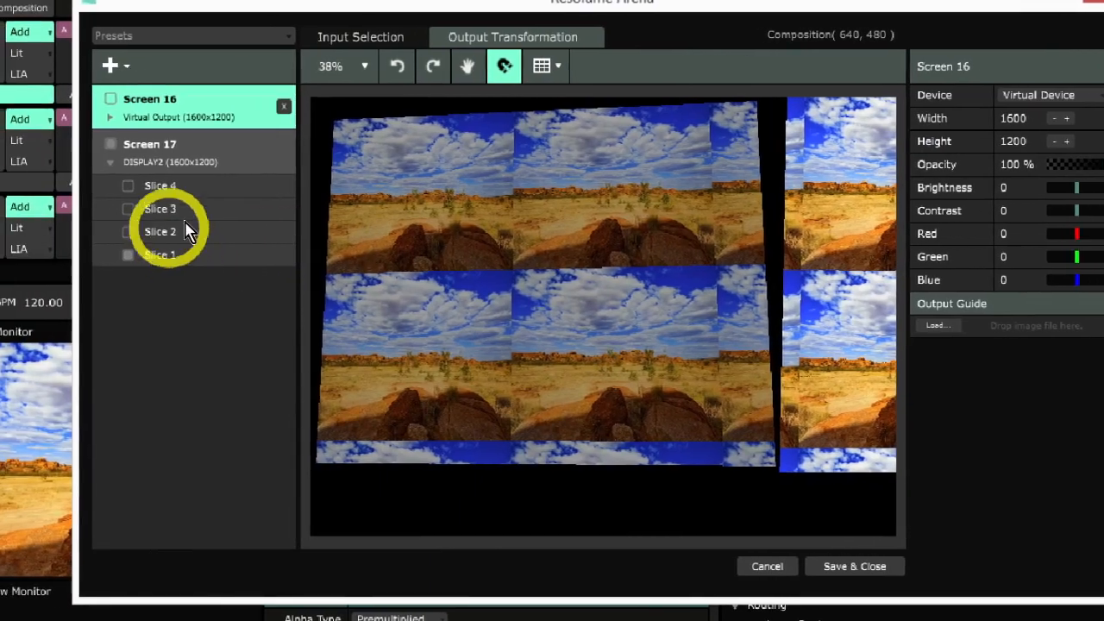
pyautogui.click(173, 255)
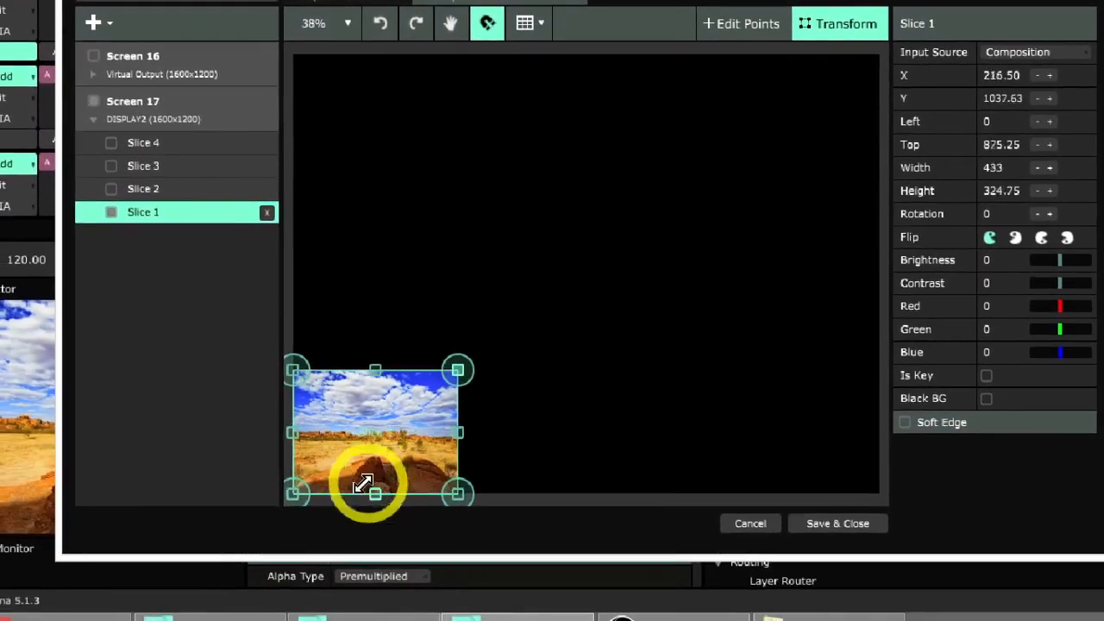
# - Scale Slice 1 back to 1600 by 1200 and try warping it by pulling its upper-right corner point inward
pyautogui.moveTo(362, 483); pyautogui.dragTo(596, 272)
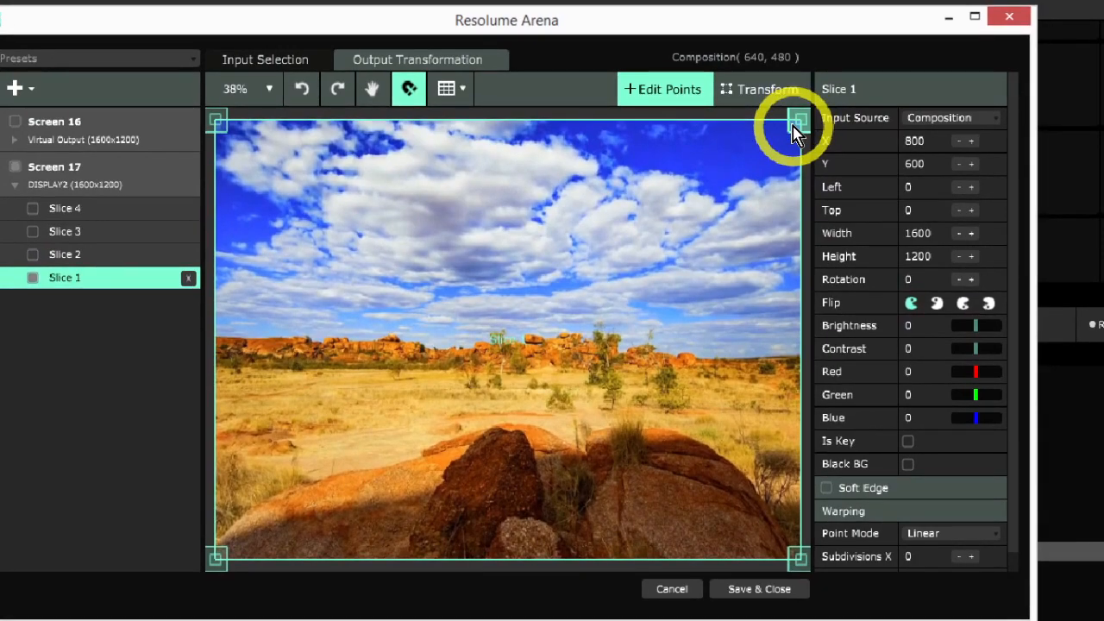
pyautogui.moveTo(795, 125); pyautogui.dragTo(426, 426)
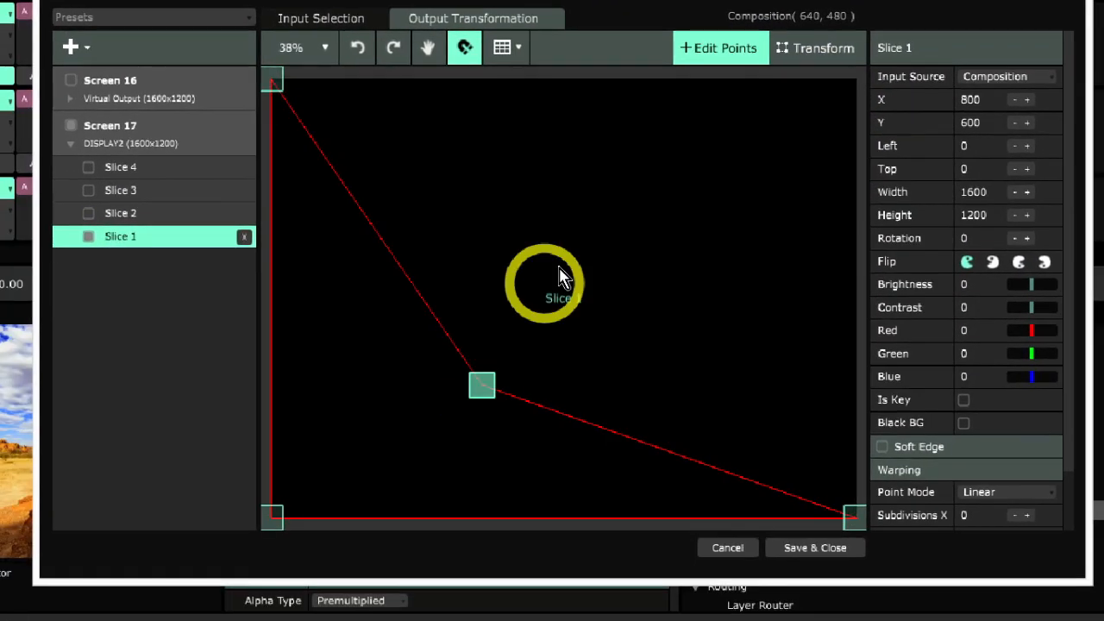
pyautogui.moveTo(559, 276); pyautogui.dragTo(865, 129)
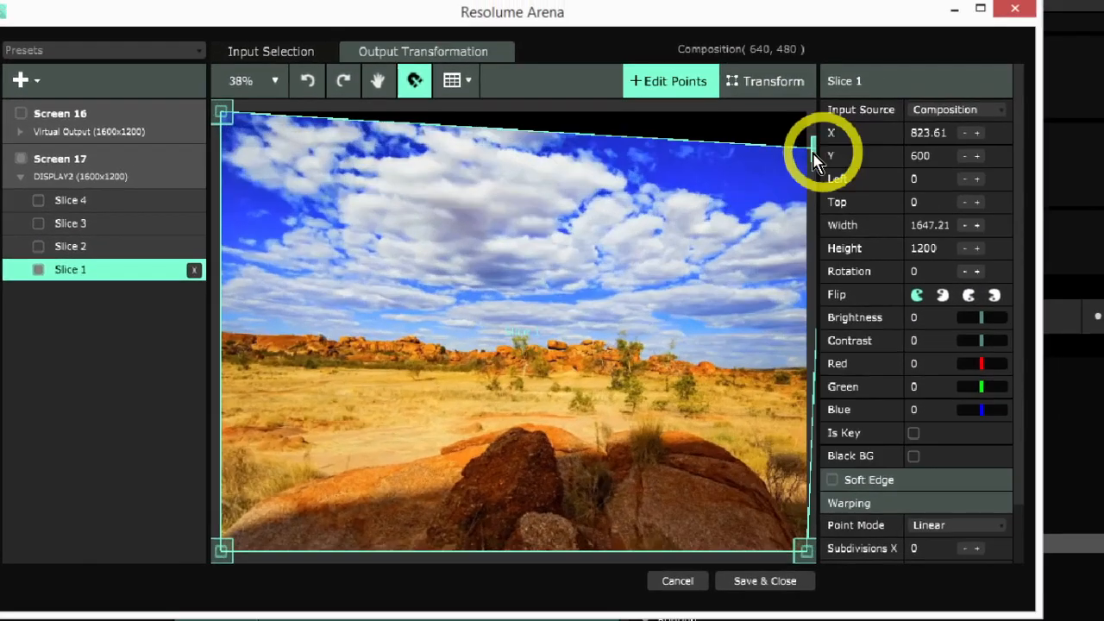
pyautogui.moveTo(815, 160); pyautogui.dragTo(511, 219)
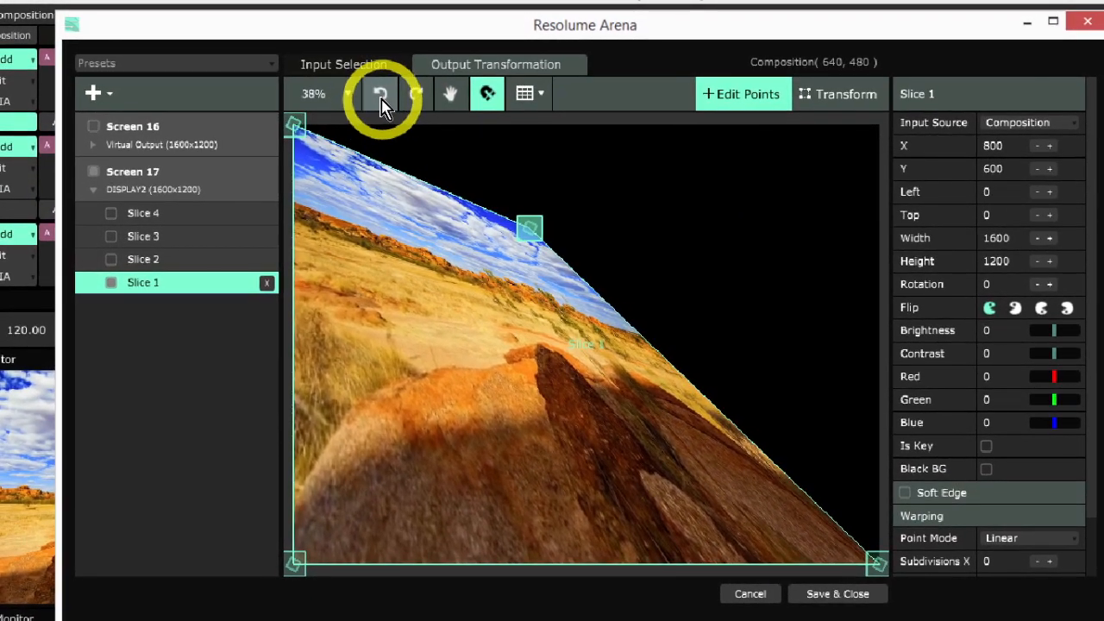
# - Undo and redo the corner warp, try distorting Slice 1 further, and reset the slice to the whole area
pyautogui.click(380, 97)
pyautogui.click(417, 102)
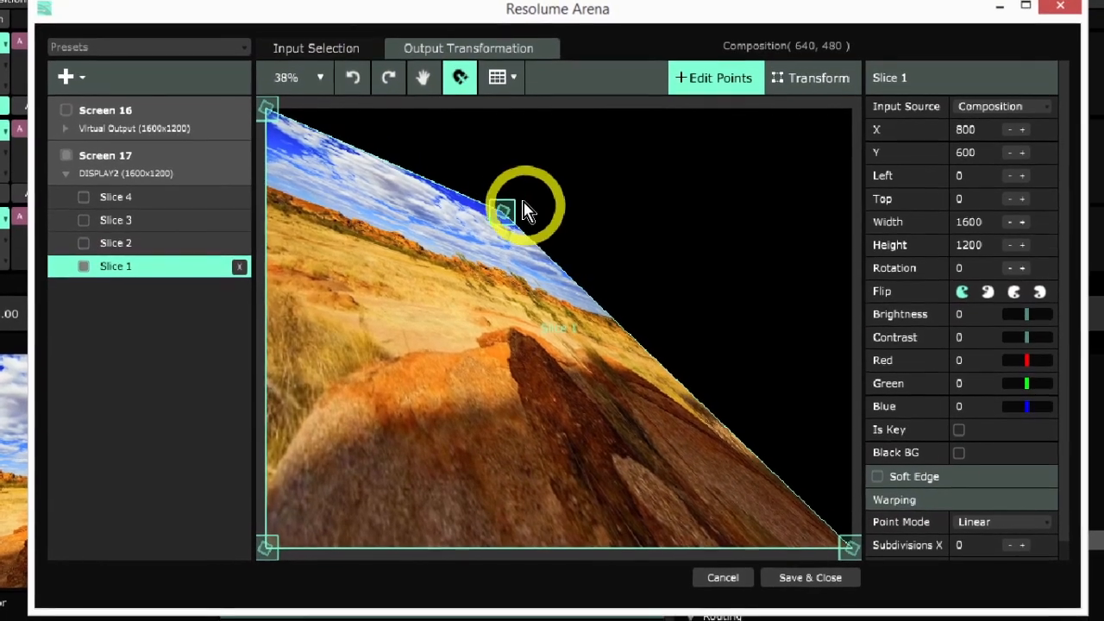
pyautogui.moveTo(529, 227); pyautogui.dragTo(632, 244)
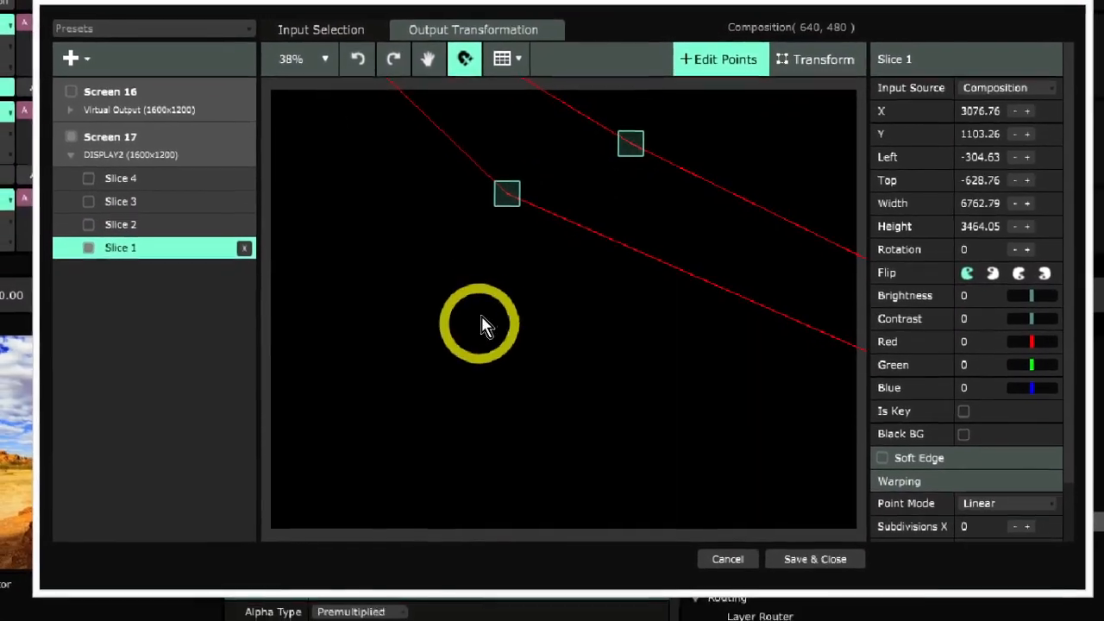
pyautogui.rightClick(511, 289)
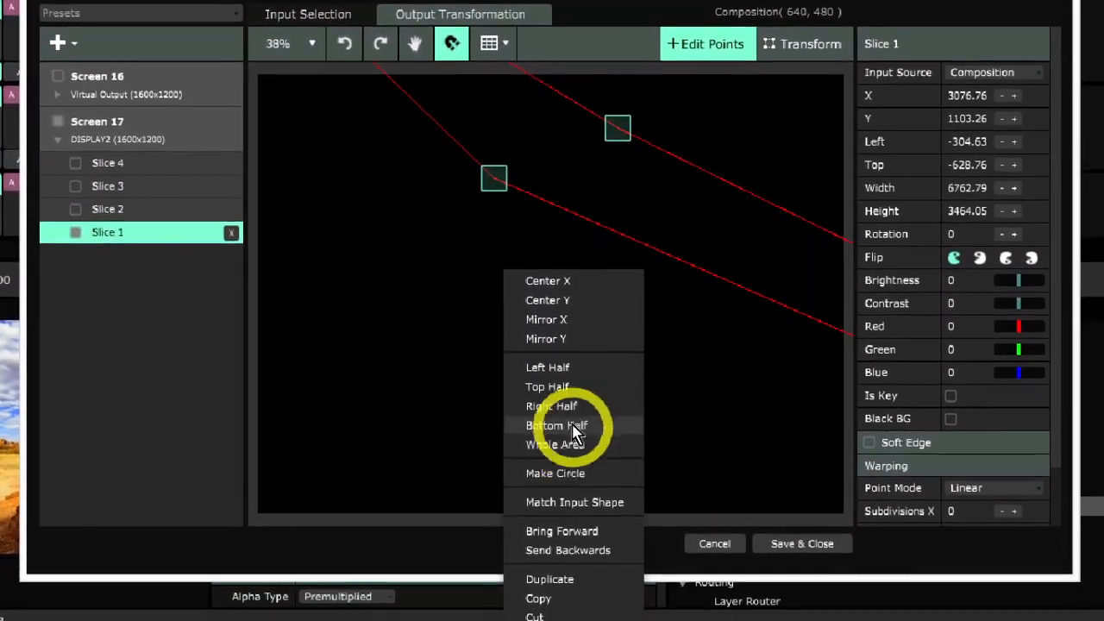
pyautogui.click(586, 459)
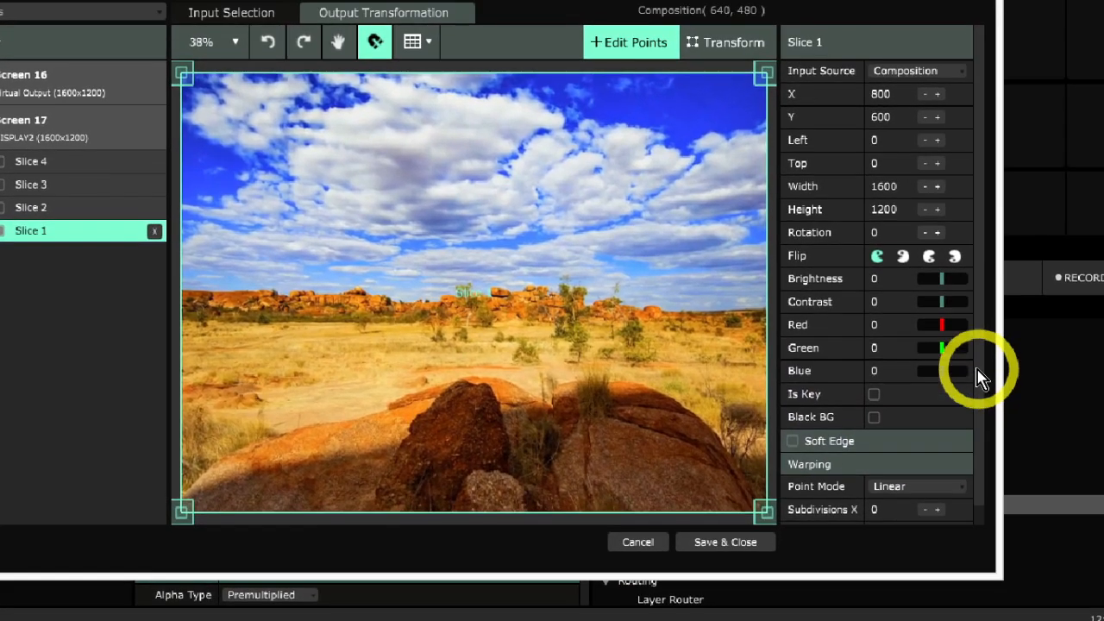
# - Set Slice 1's warping subdivisions to 1 in both X and Y
pyautogui.moveTo(978, 372); pyautogui.dragTo(978, 400)
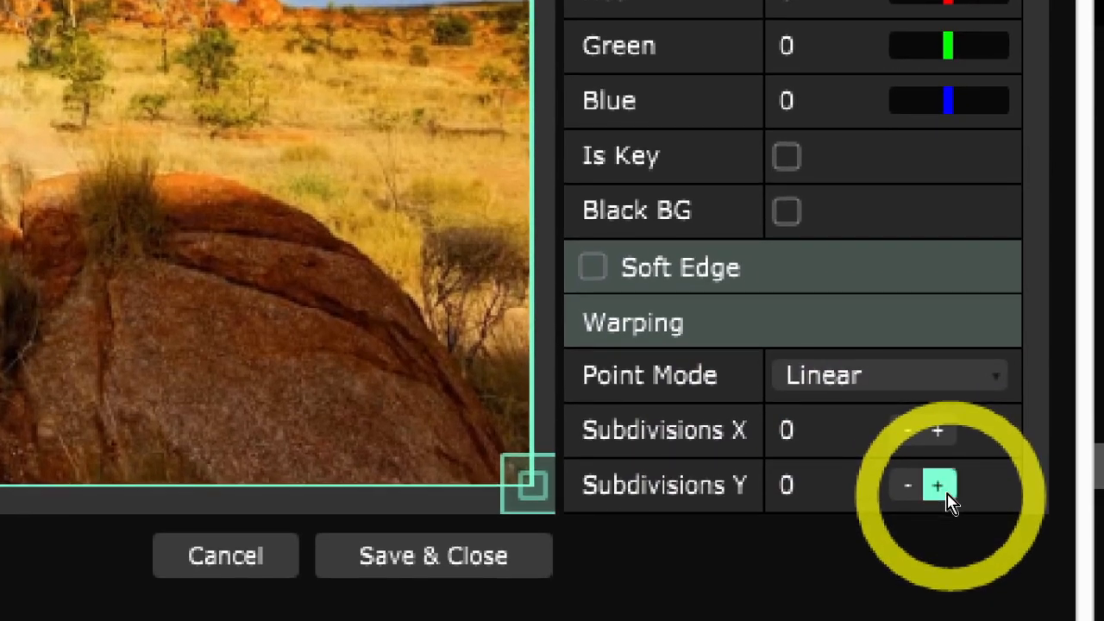
pyautogui.click(946, 494)
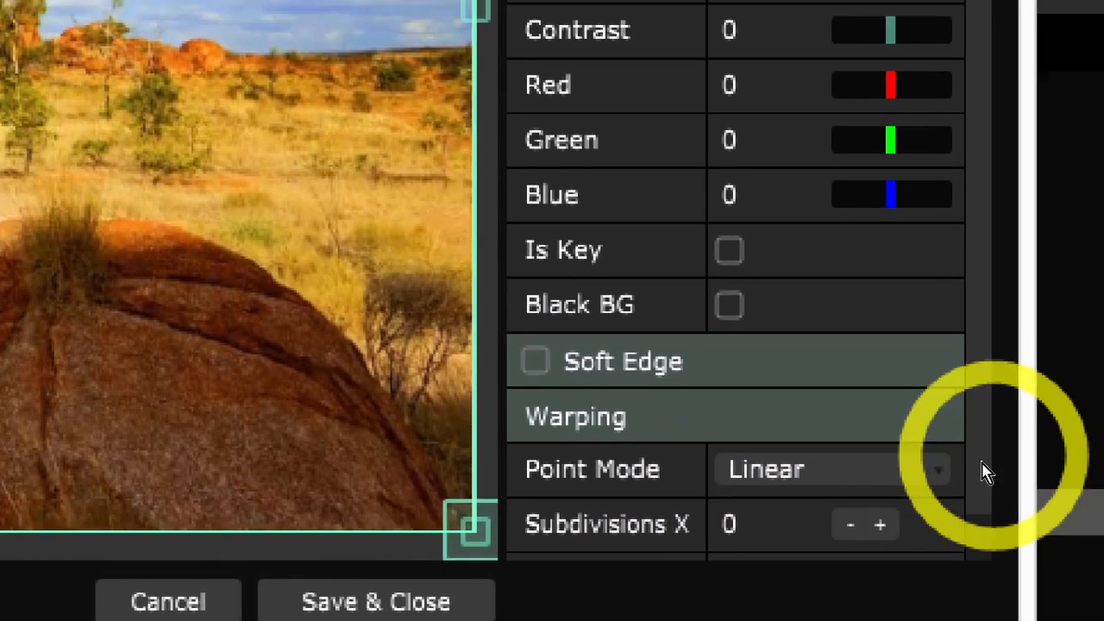
pyautogui.moveTo(1035, 409); pyautogui.dragTo(1036, 416)
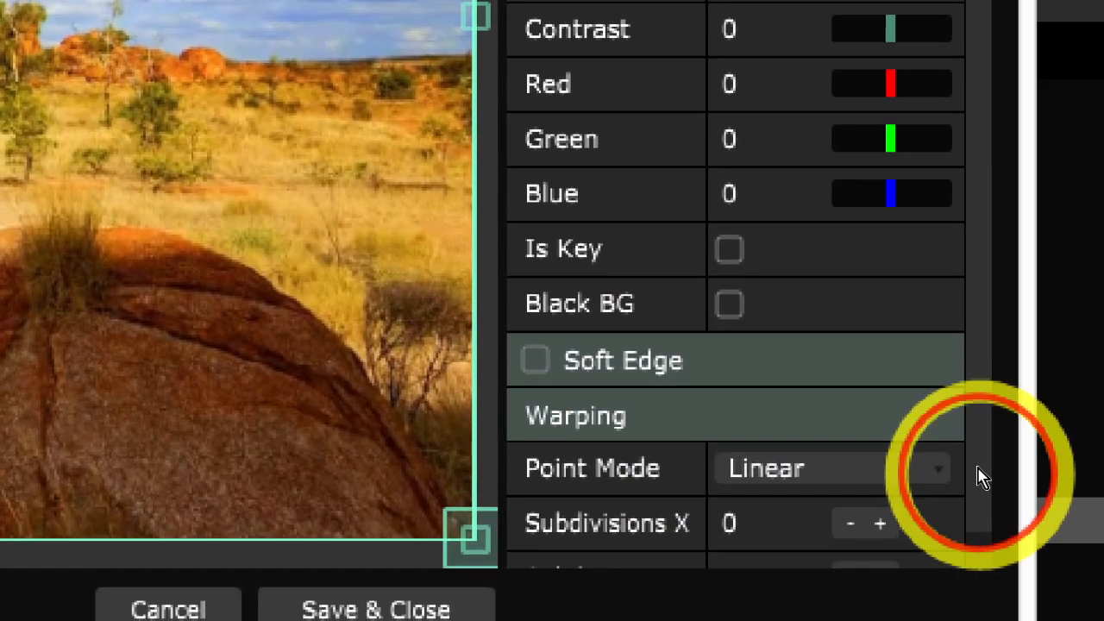
pyautogui.moveTo(981, 477); pyautogui.dragTo(975, 500)
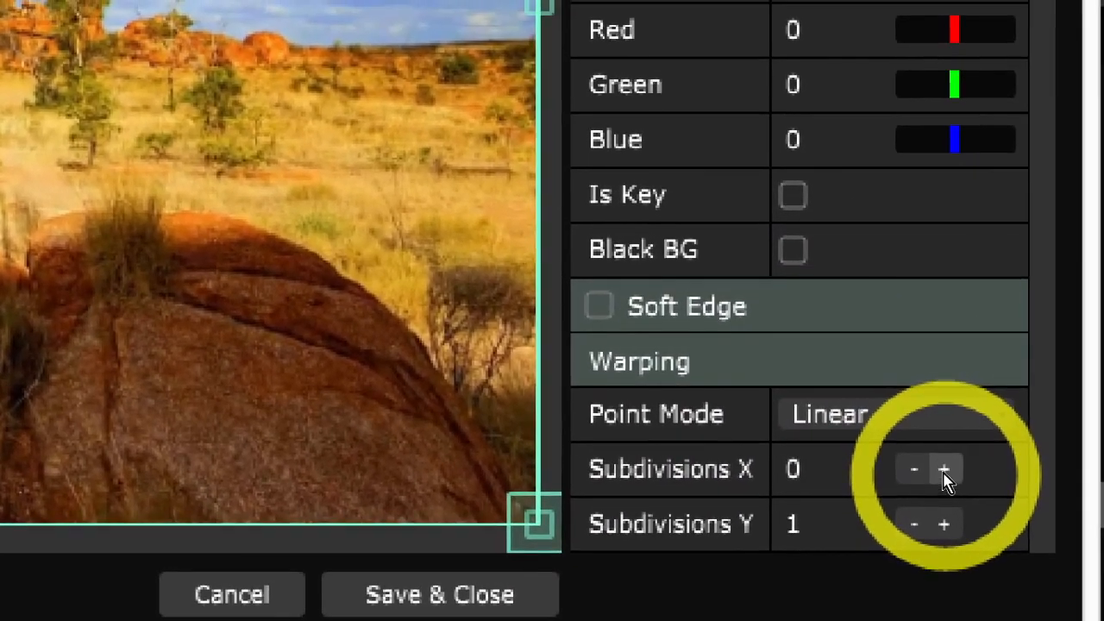
pyautogui.click(944, 472)
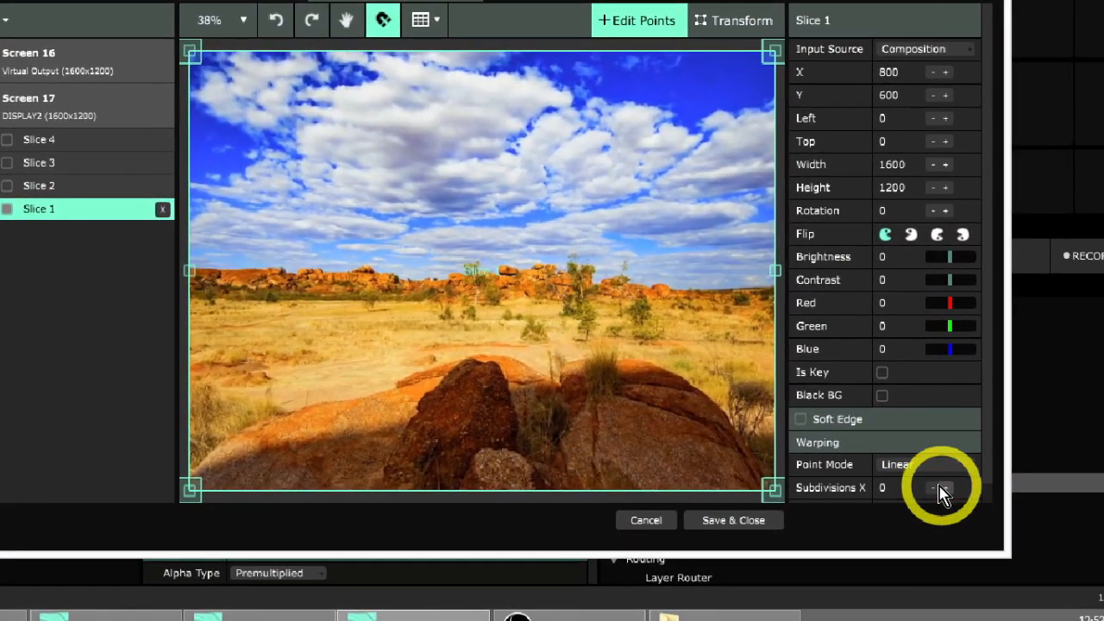
pyautogui.click(946, 488)
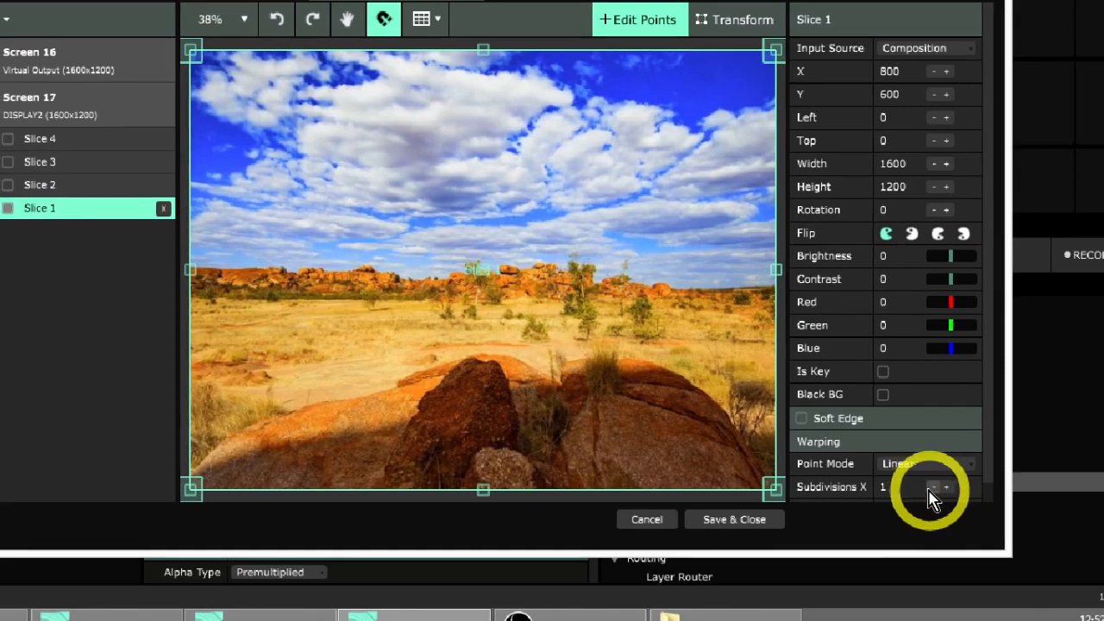
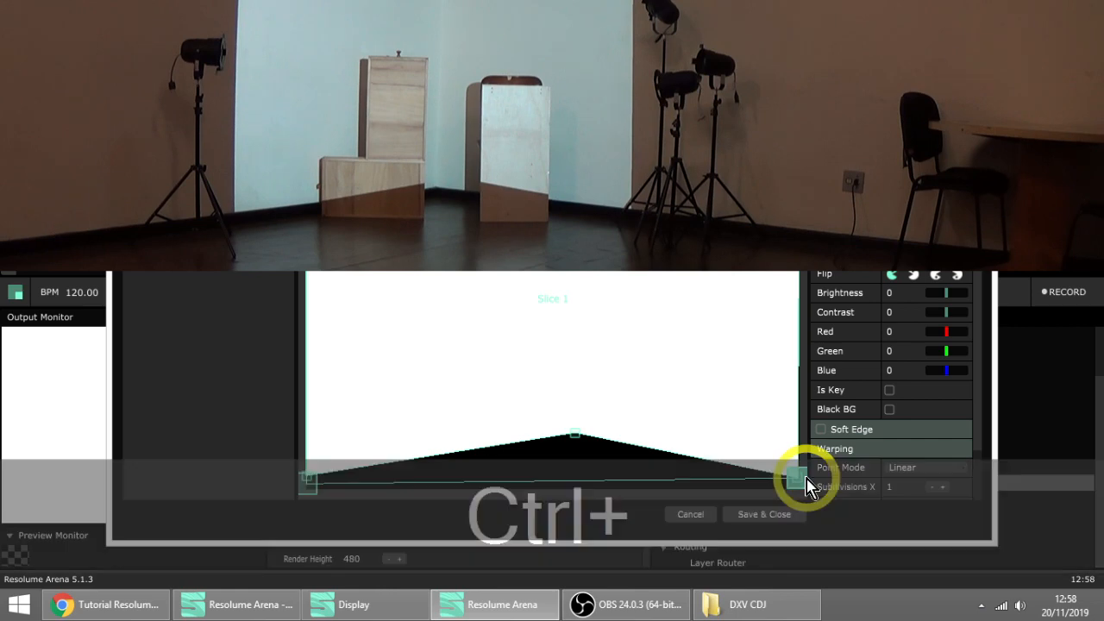
# - Reposition Slice 1's lower-right corner point so the projected corner sits at the base of the real wall
pyautogui.scroll(5, 807, 487)
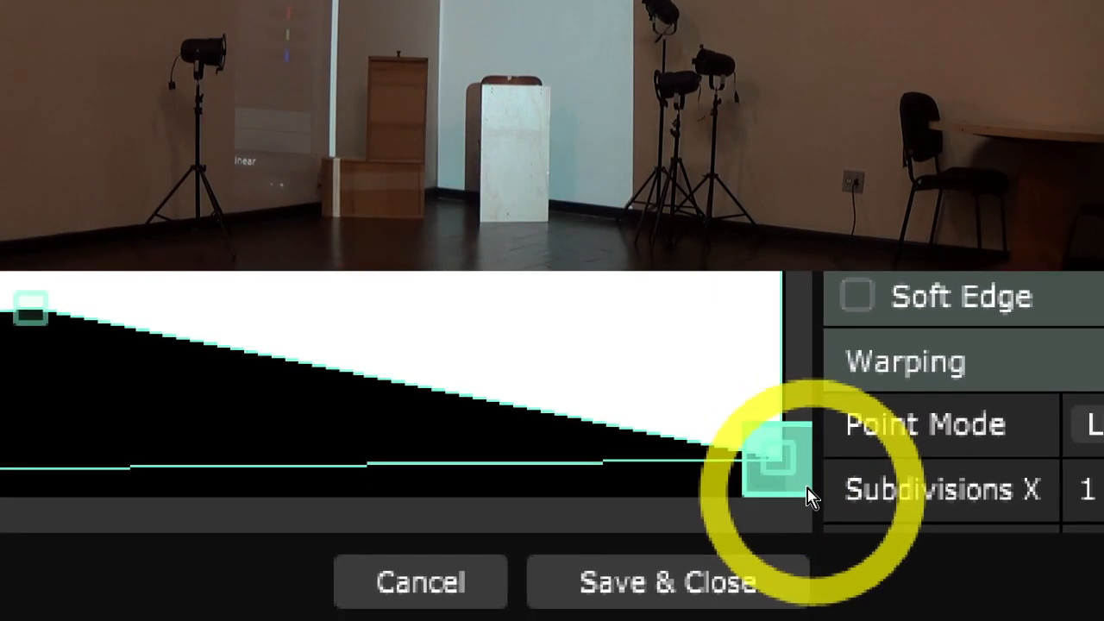
pyautogui.moveTo(801, 490)
pyautogui.mouseDown()
pyautogui.moveTo(774, 469)
pyautogui.moveTo(799, 476)
pyautogui.mouseUp()
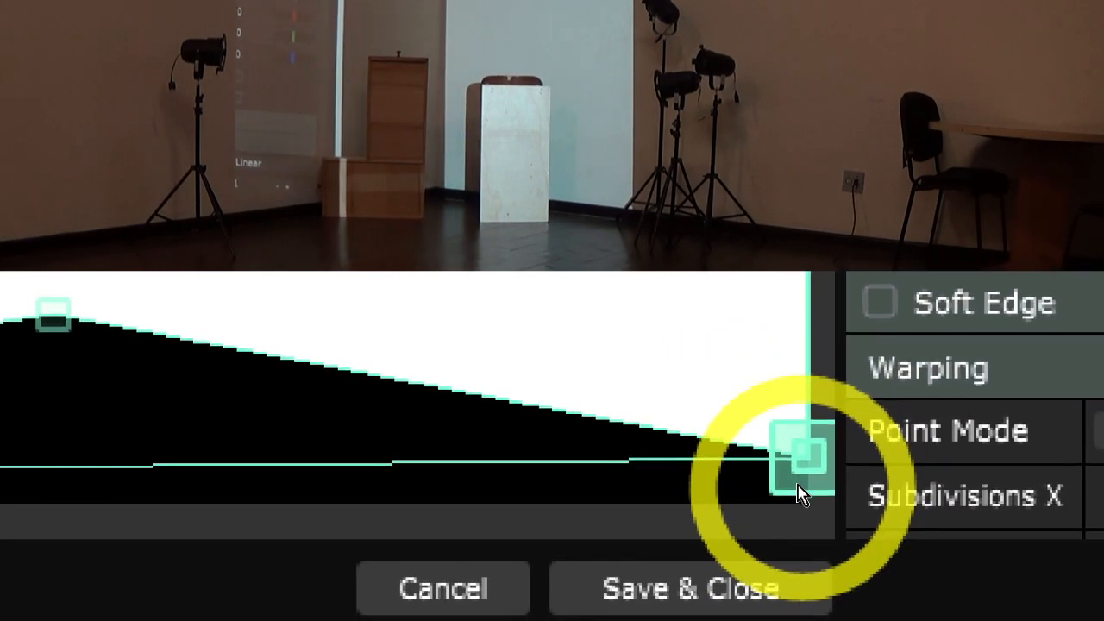
pyautogui.click(793, 485)
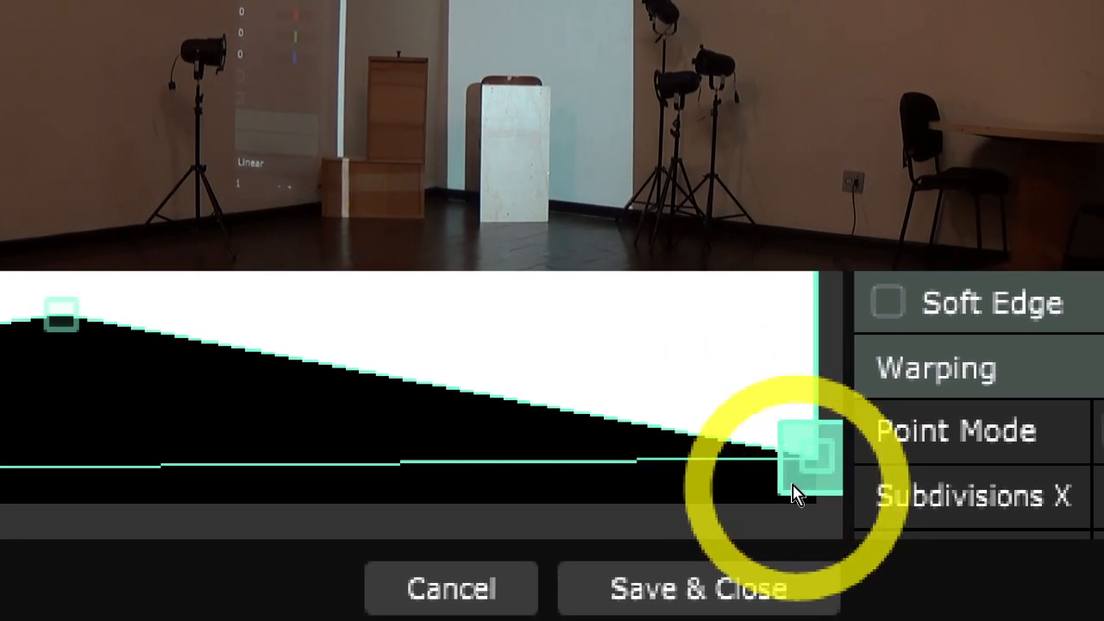
pyautogui.moveTo(793, 485)
pyautogui.mouseDown()
pyautogui.moveTo(782, 457)
pyautogui.moveTo(784, 473)
pyautogui.mouseUp()
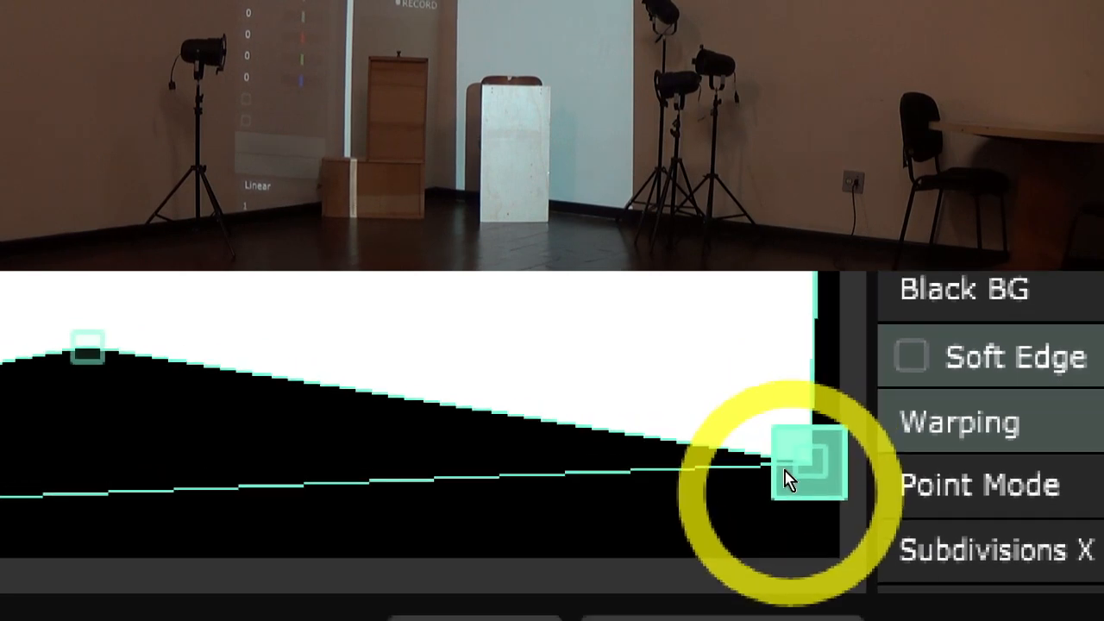
pyautogui.hotkey('ctrl', '4')
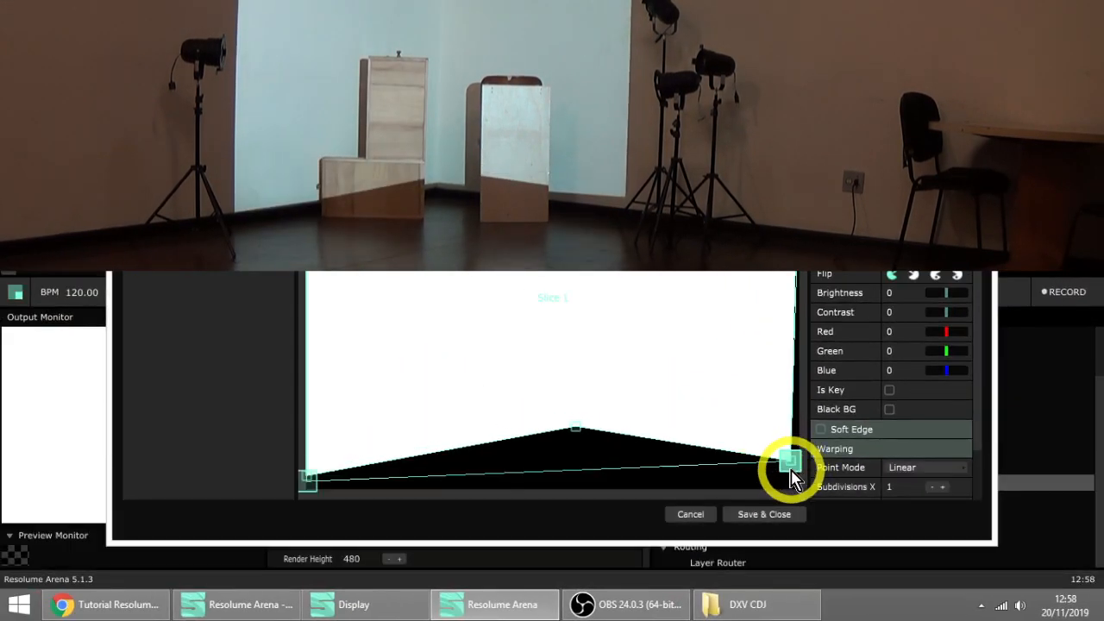
pyautogui.moveTo(791, 470)
pyautogui.mouseDown()
pyautogui.moveTo(802, 504)
pyautogui.moveTo(795, 480)
pyautogui.mouseUp()
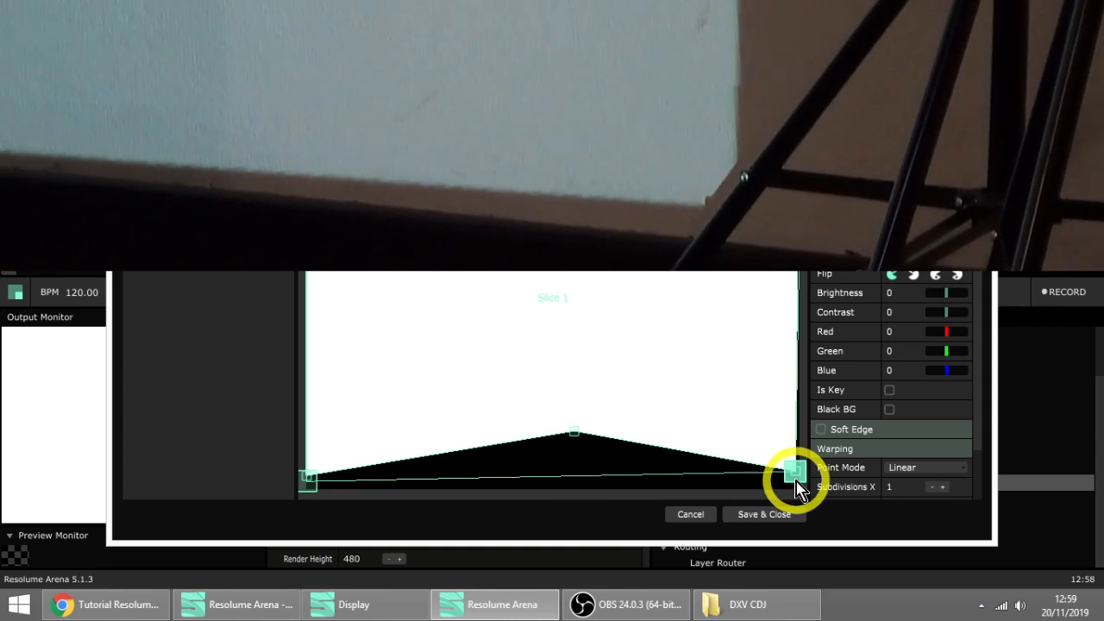
pyautogui.moveTo(796, 480); pyautogui.dragTo(794, 477)
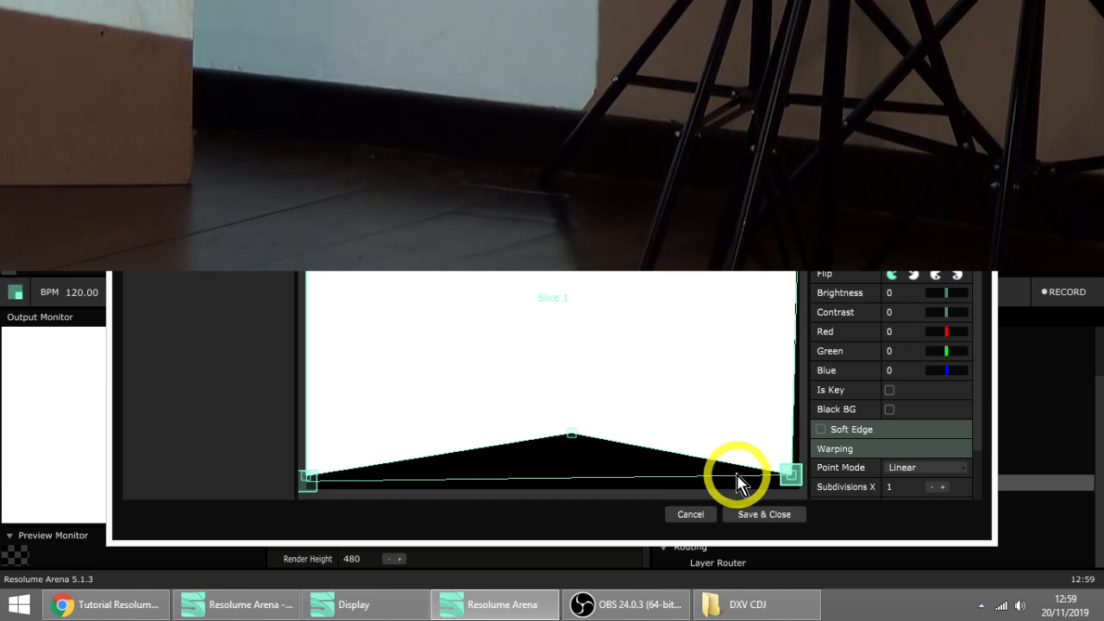
# - Nudge Slice 1's lower-right corner point back and forth horizontally to fine-tune it, and save and close the advanced output
pyautogui.press('Left')
pyautogui.press('Left')
pyautogui.press('Left')
pyautogui.press('Left')
pyautogui.press('Left')
pyautogui.press('Left')
pyautogui.press('Left')
pyautogui.press('Left')
pyautogui.press('Left')
pyautogui.press('Left')
pyautogui.press('Left')
pyautogui.press('Left')
pyautogui.press('Left')
pyautogui.press('Left')
pyautogui.press('Left')
pyautogui.press('Left')
pyautogui.press('Left')
pyautogui.press('Left')
pyautogui.press('Left')
pyautogui.press('Left')
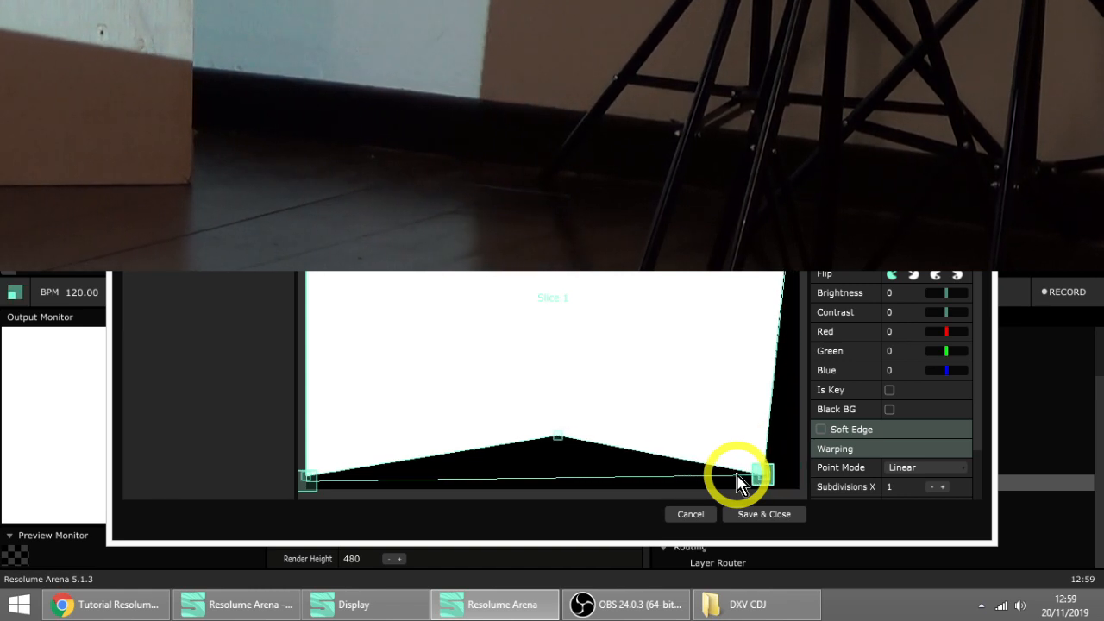
pyautogui.press('Right')
pyautogui.press('Right')
pyautogui.press('Right')
pyautogui.press('Right')
pyautogui.press('Right')
pyautogui.press('Right')
pyautogui.press('Right')
pyautogui.press('Right')
pyautogui.press('Right')
pyautogui.press('Right')
pyautogui.press('Right')
pyautogui.press('Right')
pyautogui.press('Right')
pyautogui.press('Right')
pyautogui.press('Right')
pyautogui.press('Right')
pyautogui.press('Right')
pyautogui.press('Right')
pyautogui.press('Right')
pyautogui.press('Right')
pyautogui.press('Right')
pyautogui.press('Right')
pyautogui.press('Right')
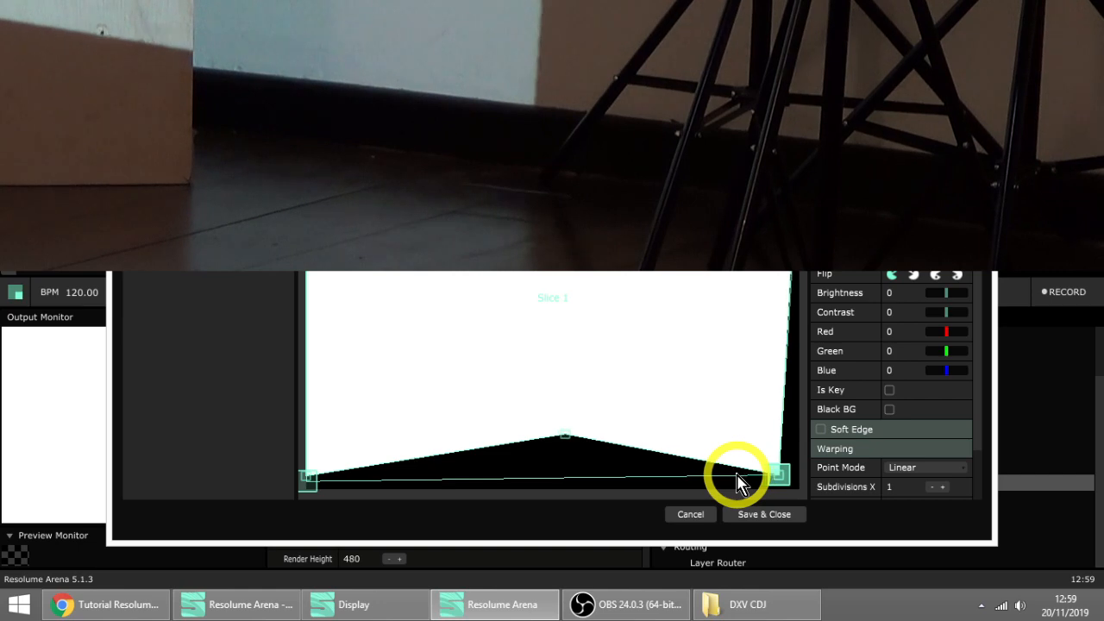
pyautogui.press('Left')
pyautogui.press('Left')
pyautogui.press('Left')
pyautogui.press('Left')
pyautogui.press('Left')
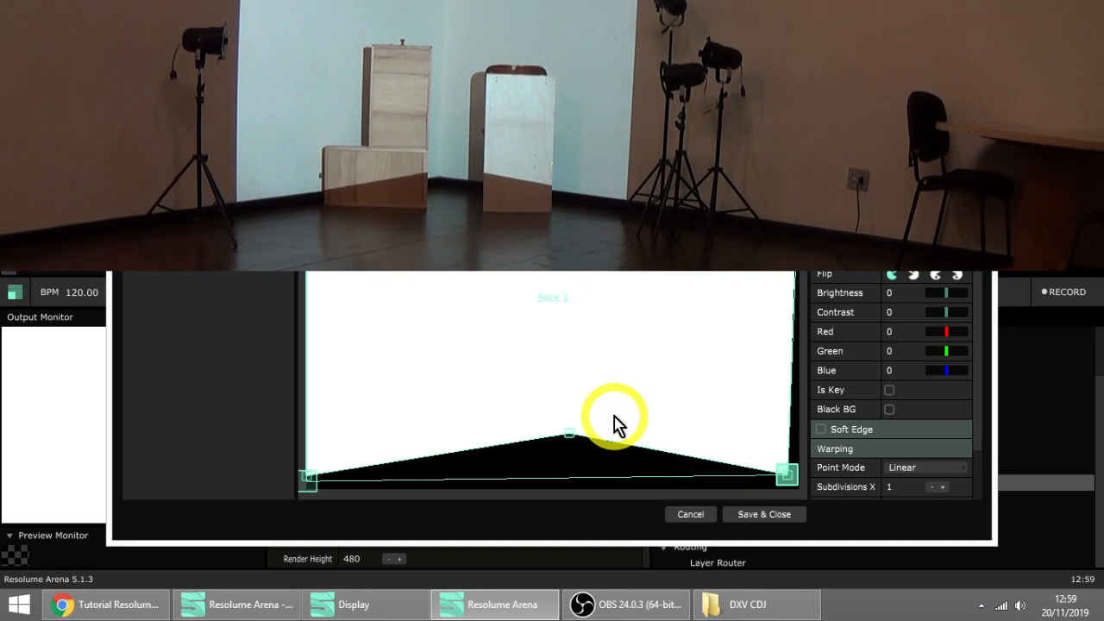
pyautogui.scroll(-3, 579, 348)
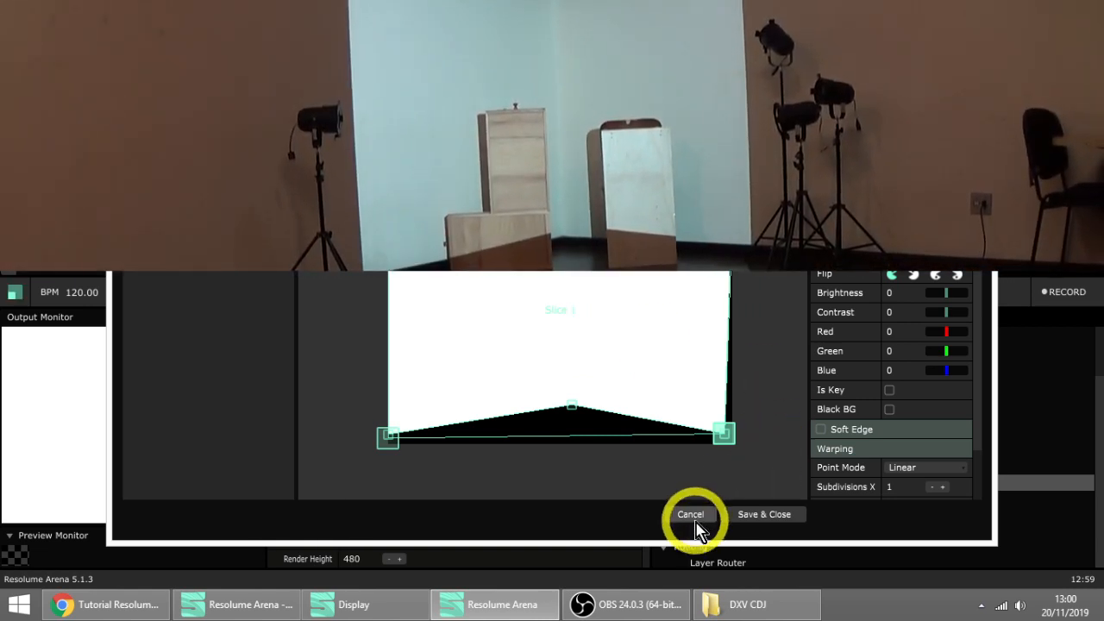
pyautogui.click(781, 515)
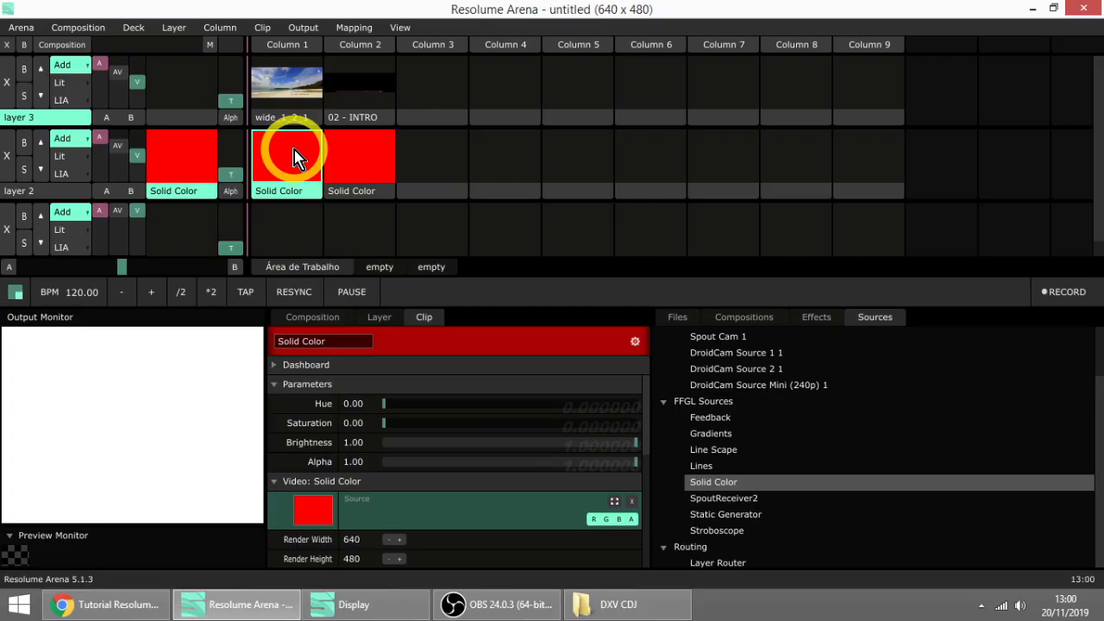
# - Reopen the advanced output, enable Slice 2 instead of Slice 1 on Screen 17, and check its input area
pyautogui.click(303, 27)
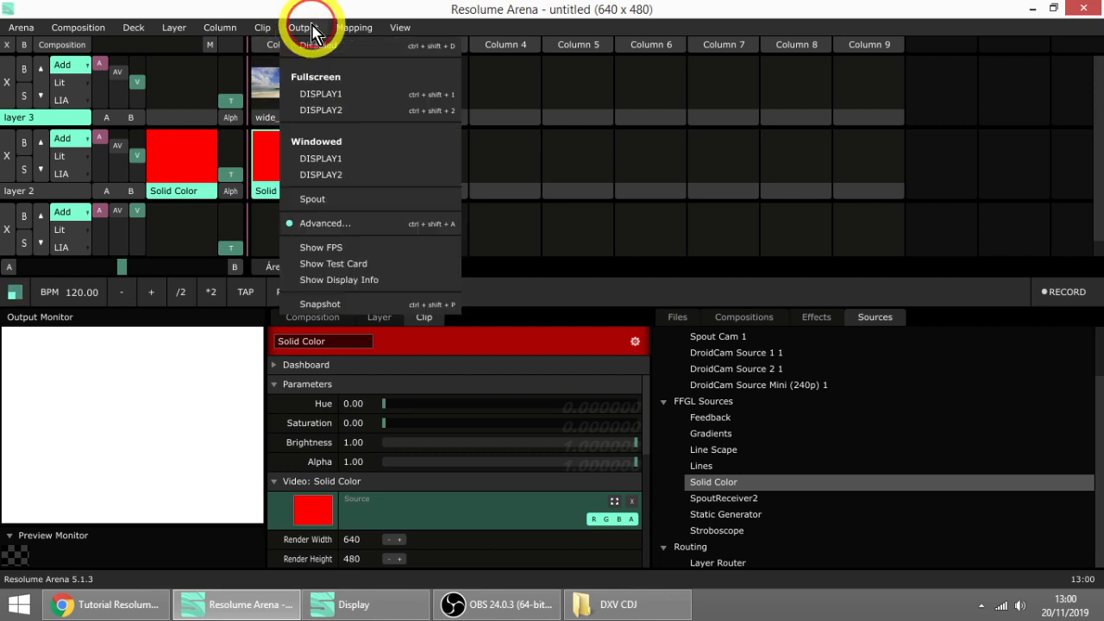
pyautogui.click(334, 226)
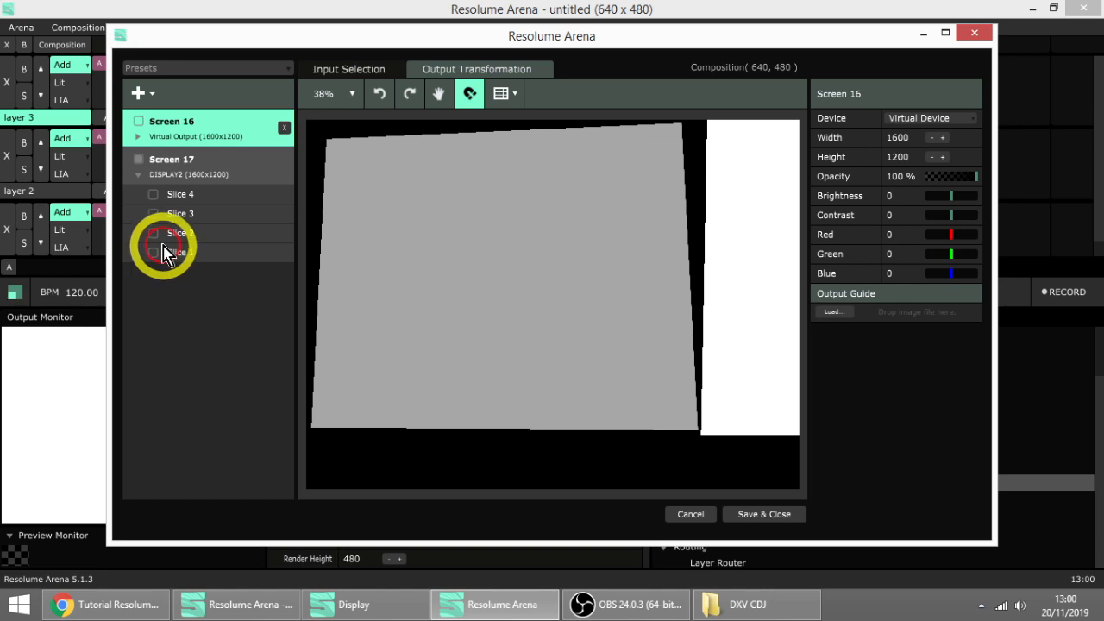
pyautogui.click(177, 234)
pyautogui.click(154, 234)
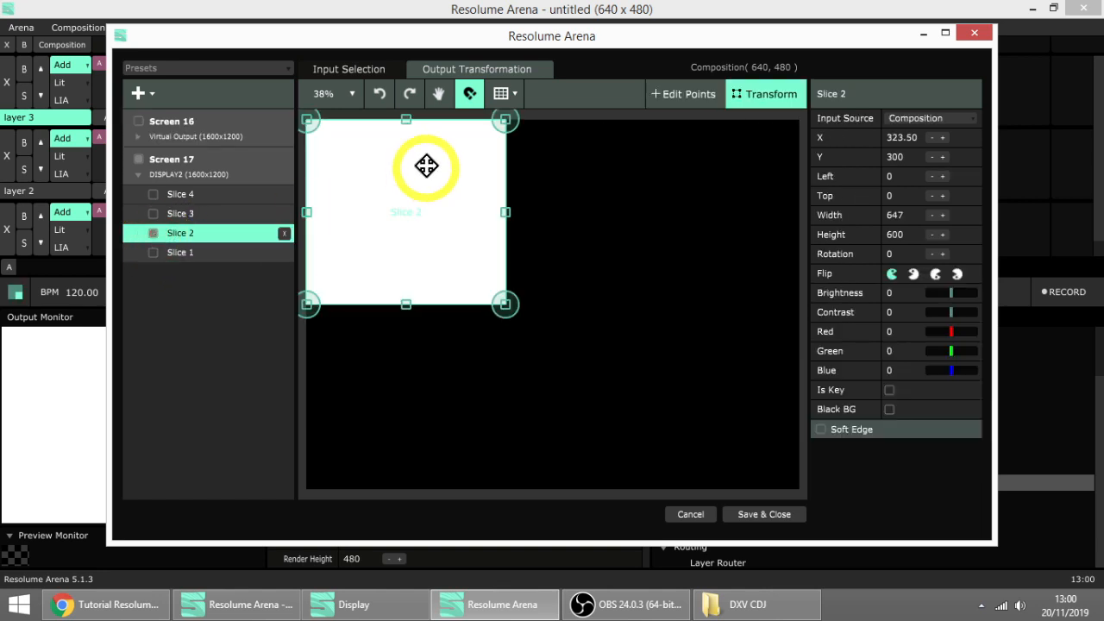
pyautogui.click(347, 75)
pyautogui.scroll(-3, 495, 342)
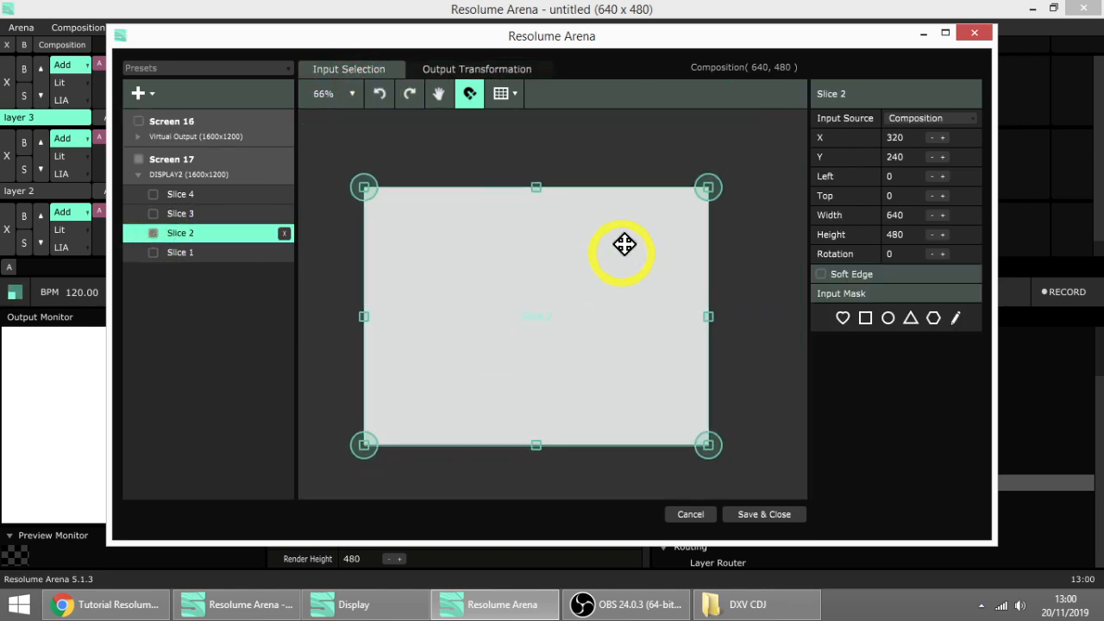
pyautogui.click(455, 75)
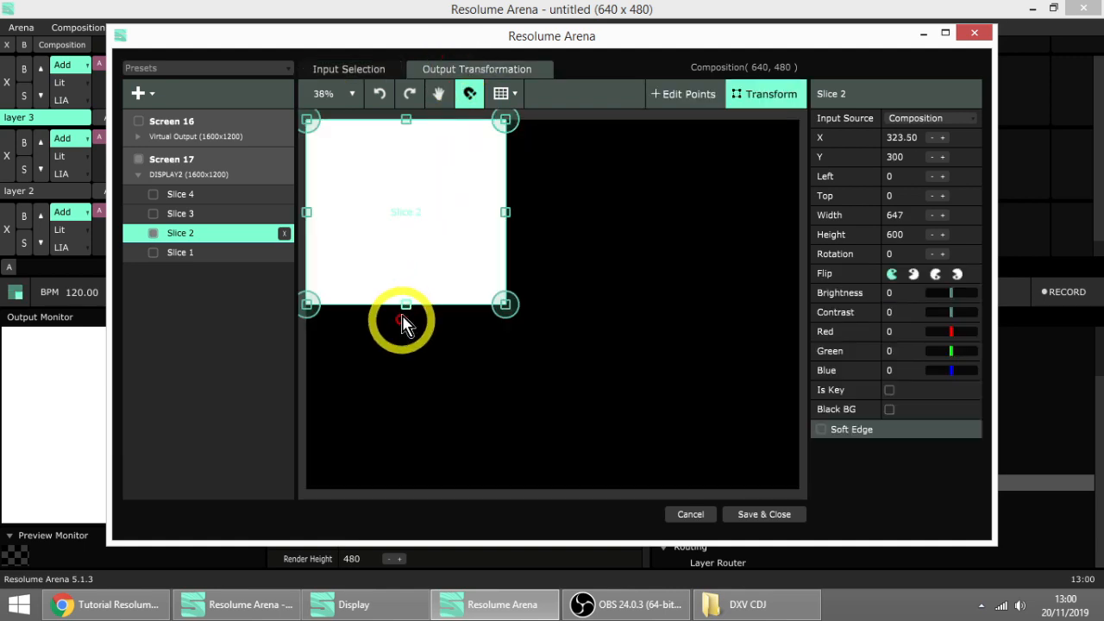
# - Move Slice 2 into the lower-right area of the output, to left 953 and top 664
pyautogui.scroll(-2, 422, 229)
pyautogui.scroll(-2, 422, 230)
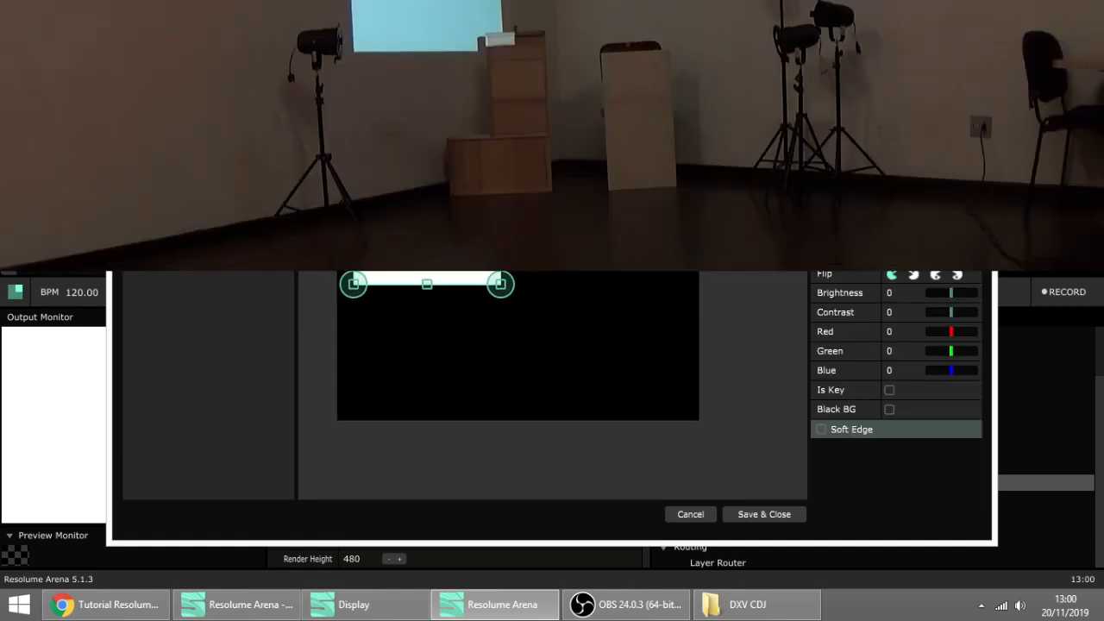
pyautogui.moveTo(408, 201); pyautogui.dragTo(626, 349)
pyautogui.scroll(4, 625, 347)
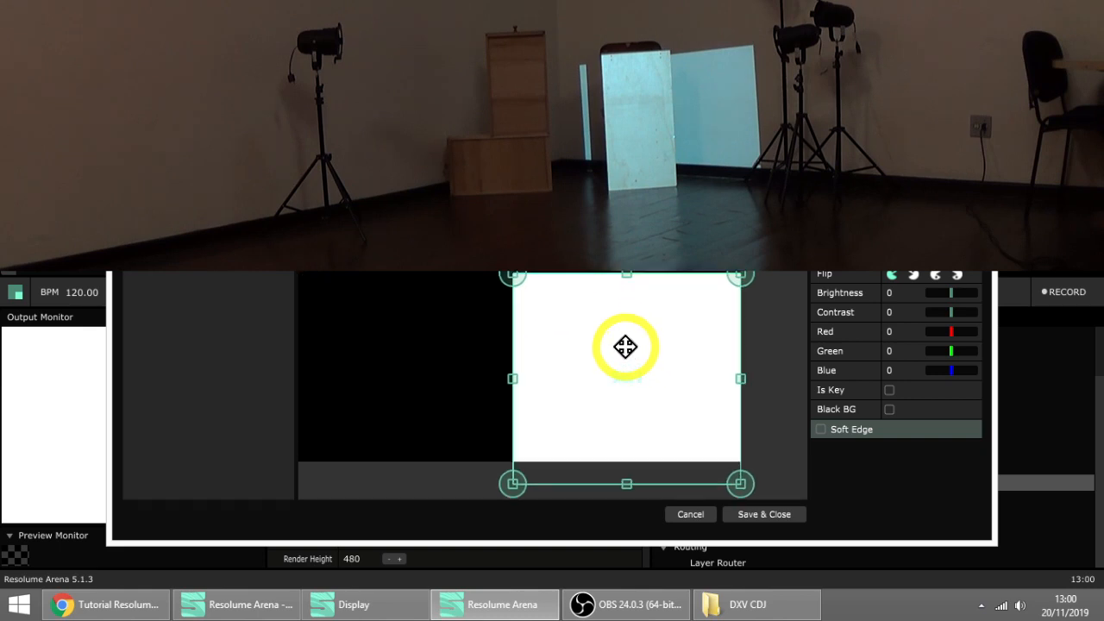
# - Inspect Slice 2's upper-left corner up close and shift the slice to left 975 and top 659
pyautogui.scroll(3, 547, 316)
pyautogui.scroll(-3, 462, 268)
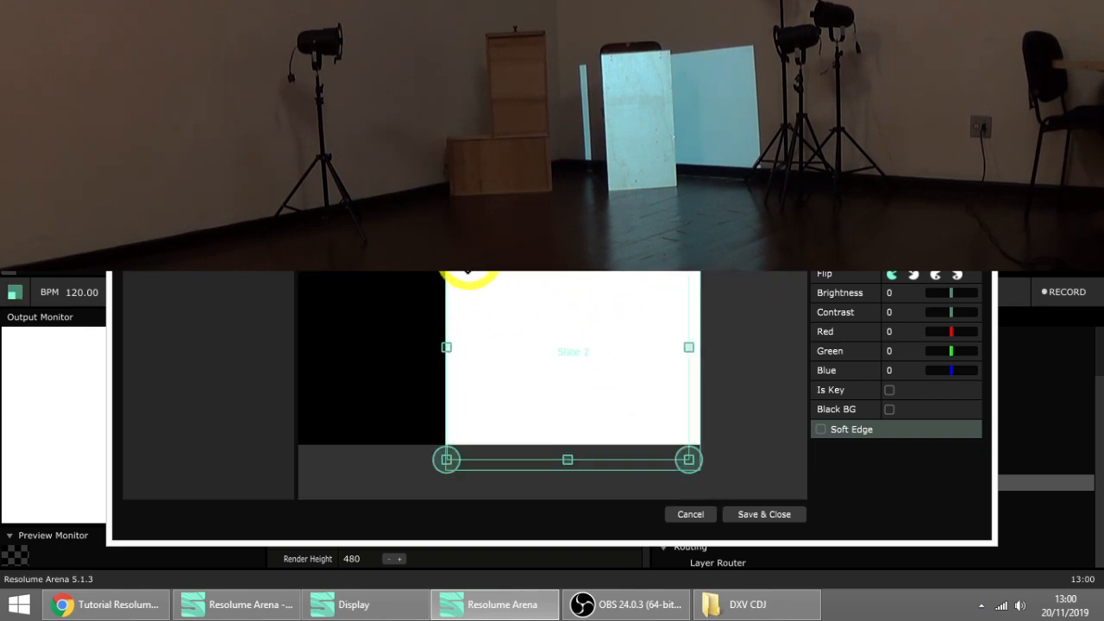
pyautogui.scroll(-4, 461, 276)
pyautogui.scroll(3, 468, 302)
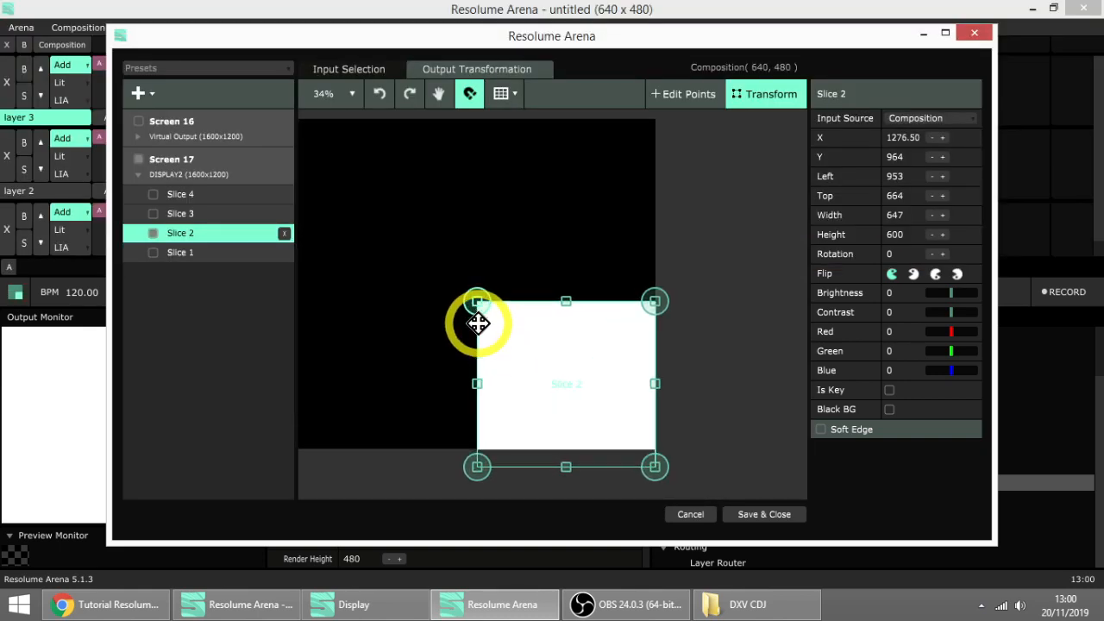
pyautogui.scroll(5, 478, 323)
pyautogui.scroll(-3, 449, 274)
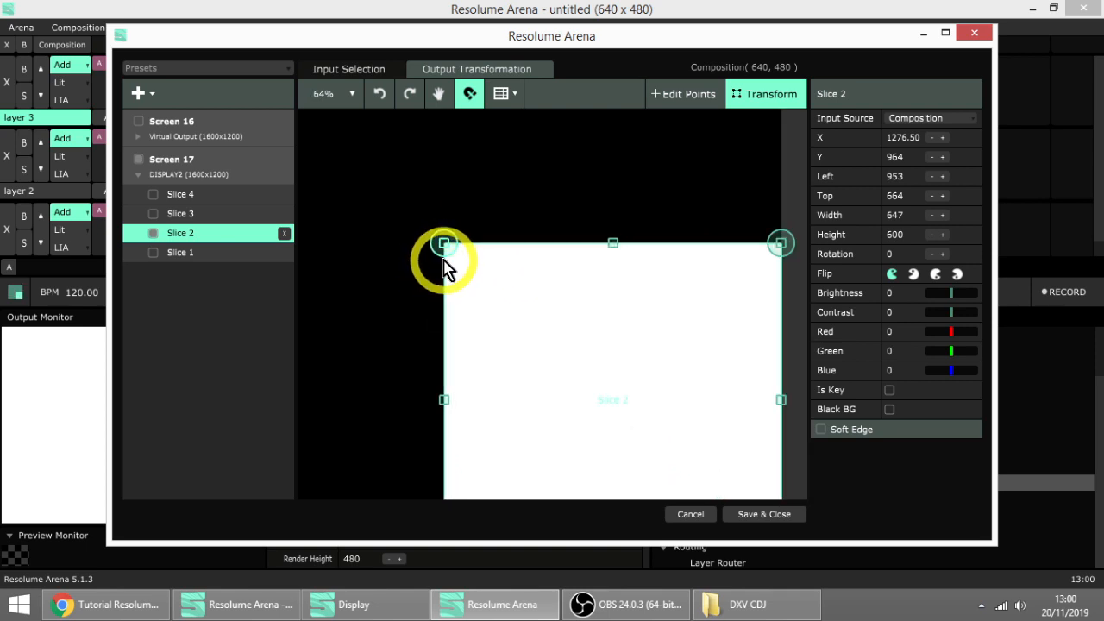
pyautogui.scroll(-4, 443, 267)
pyautogui.scroll(2, 475, 301)
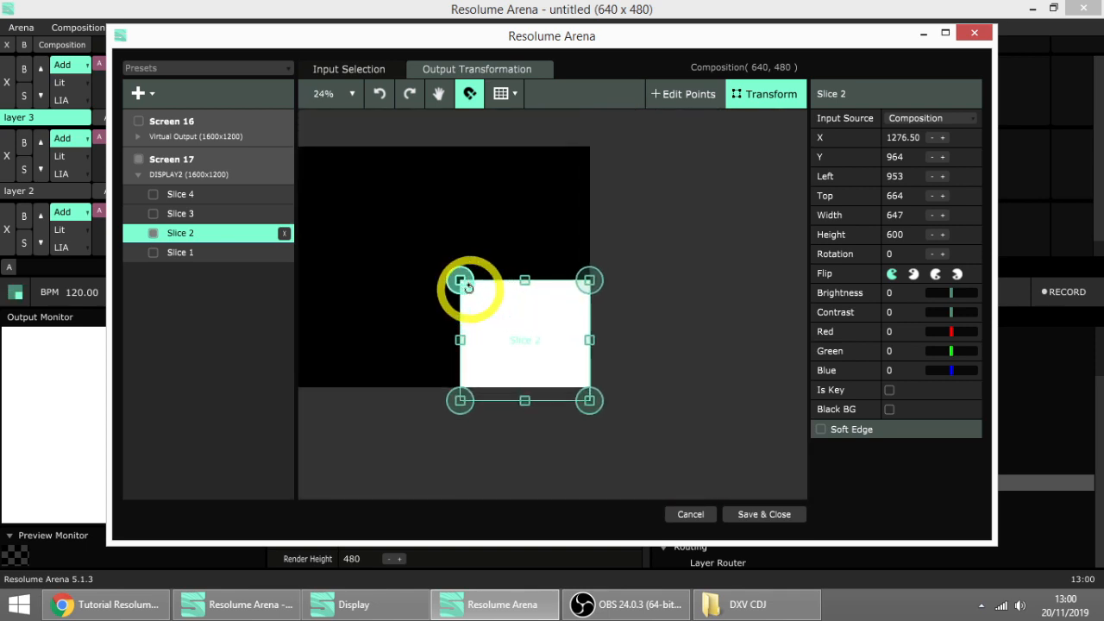
pyautogui.scroll(6, 469, 287)
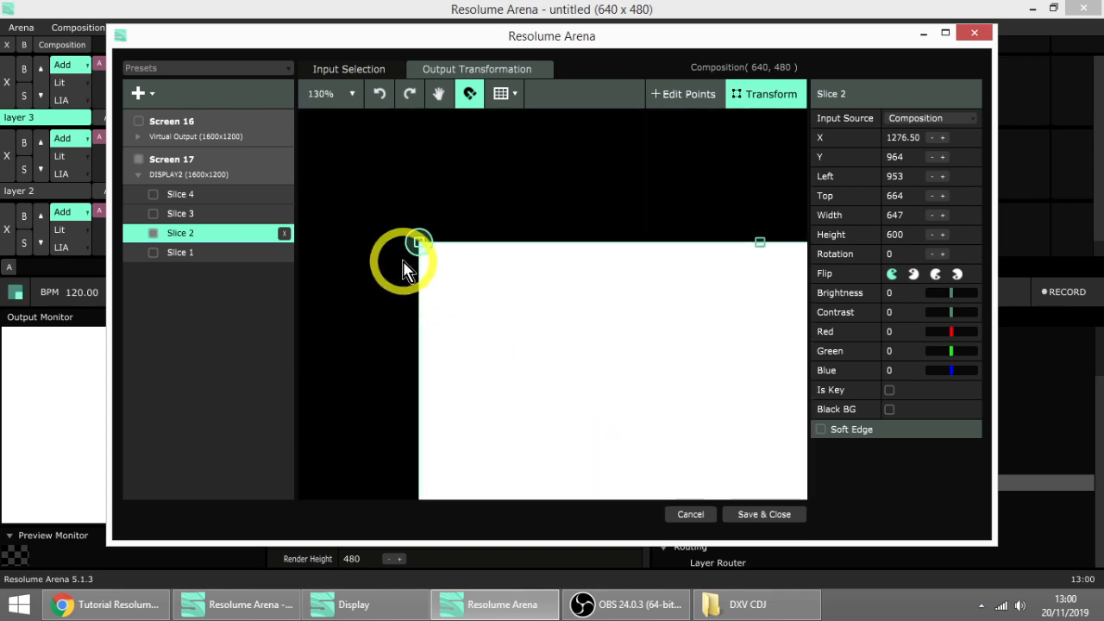
pyautogui.scroll(3, 414, 259)
pyautogui.moveTo(460, 260); pyautogui.dragTo(523, 290)
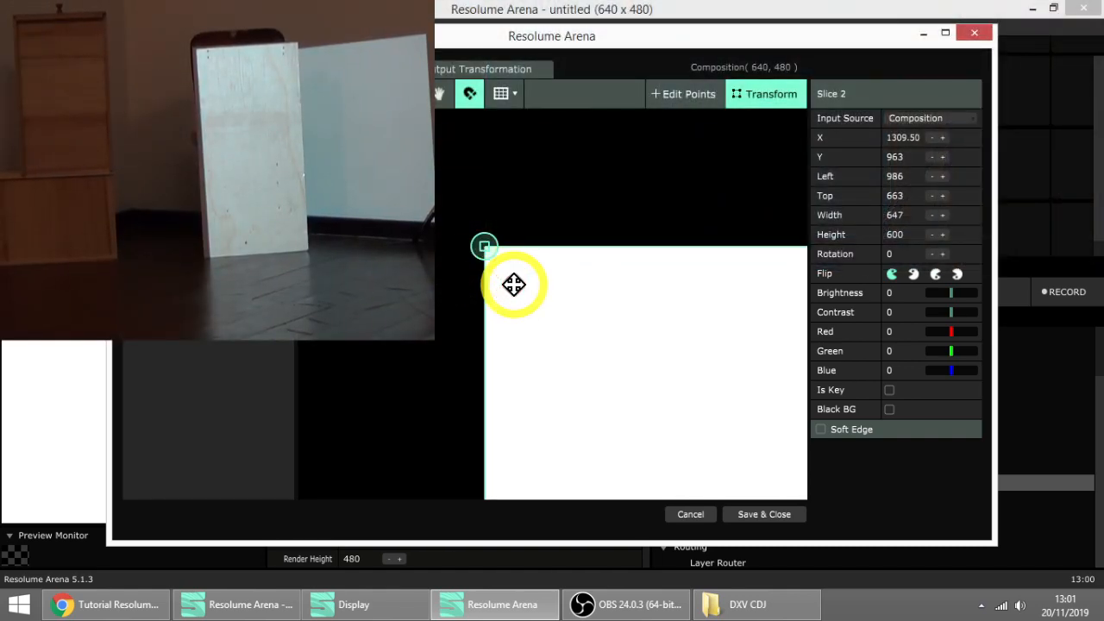
pyautogui.moveTo(514, 284); pyautogui.dragTo(503, 280)
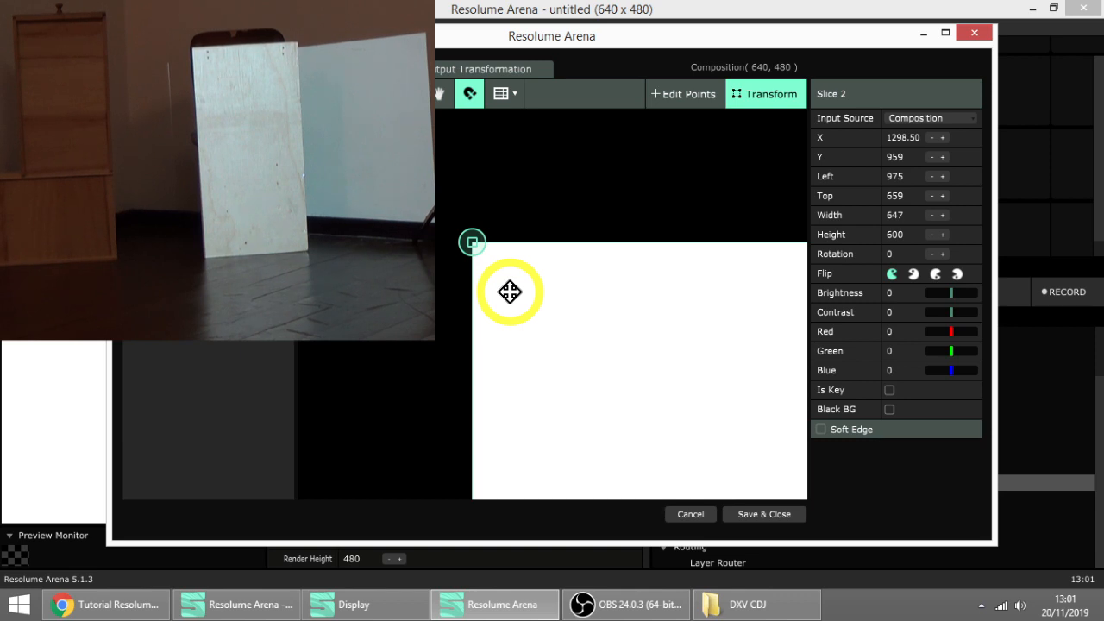
# - Fine-tune Slice 2's horizontal position to left 978 to line its edge up with the upright wooden box
pyautogui.scroll(-4, 380, 240)
pyautogui.scroll(-1, 757, 172)
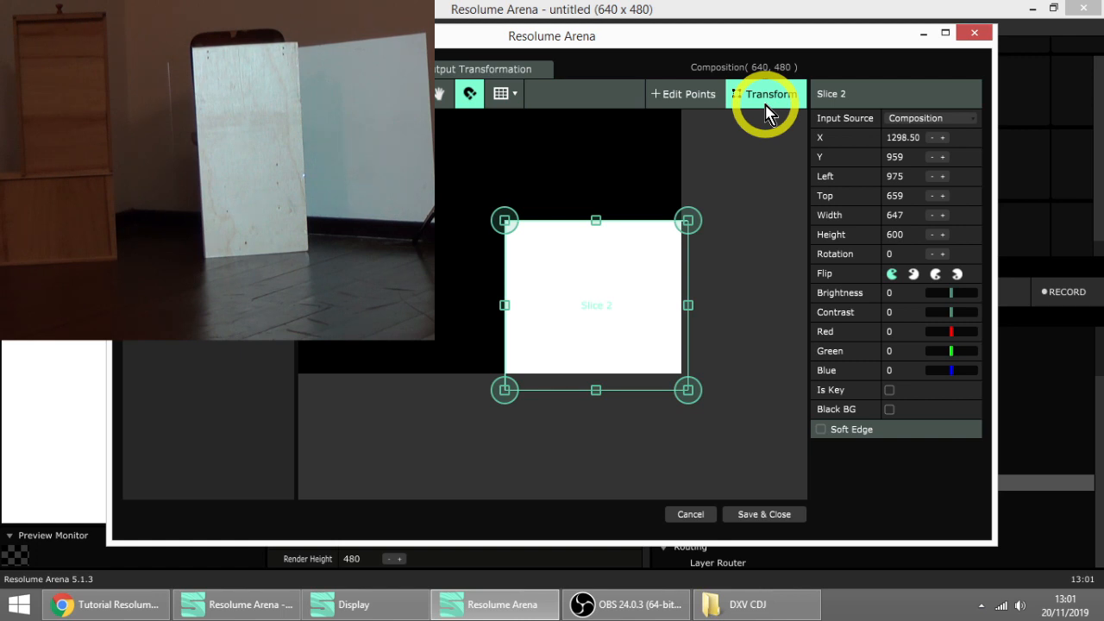
pyautogui.scroll(4, 525, 235)
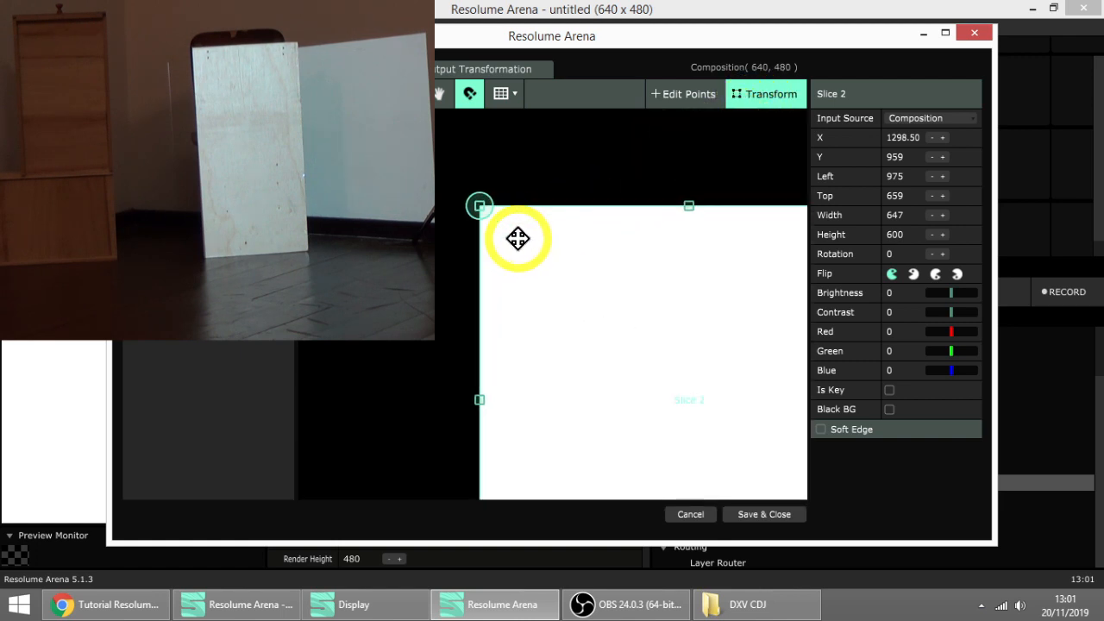
pyautogui.scroll(4, 483, 211)
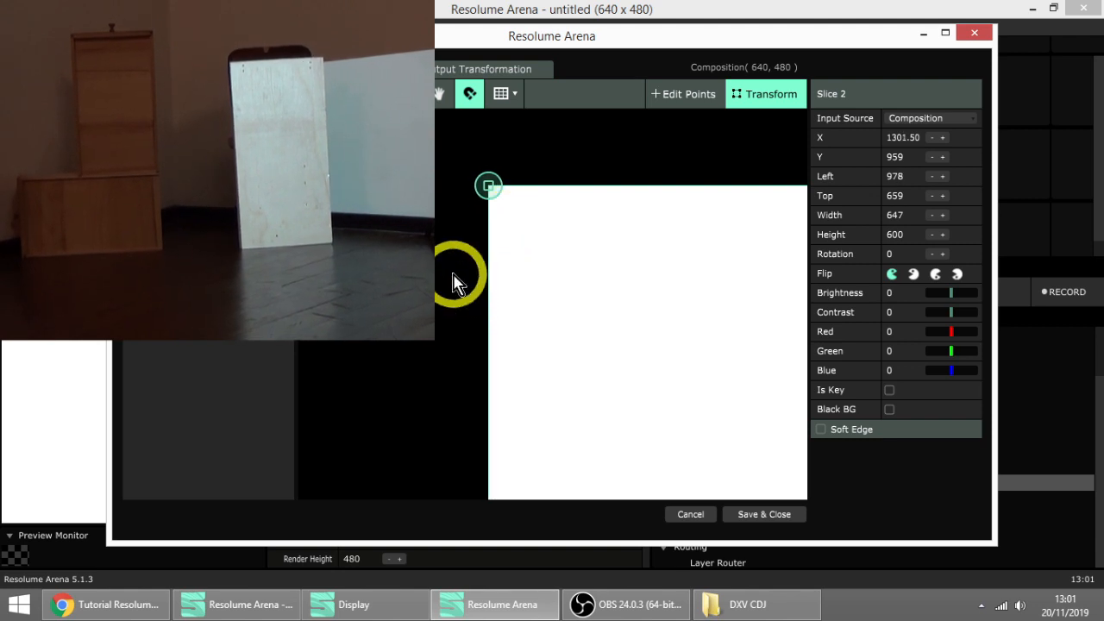
# - Scale Slice 2 proportionally to 583.38 by 541 from its lower-right corner, check its input area, and save and close the setup
pyautogui.scroll(-5, 653, 256)
pyautogui.scroll(-1, 569, 254)
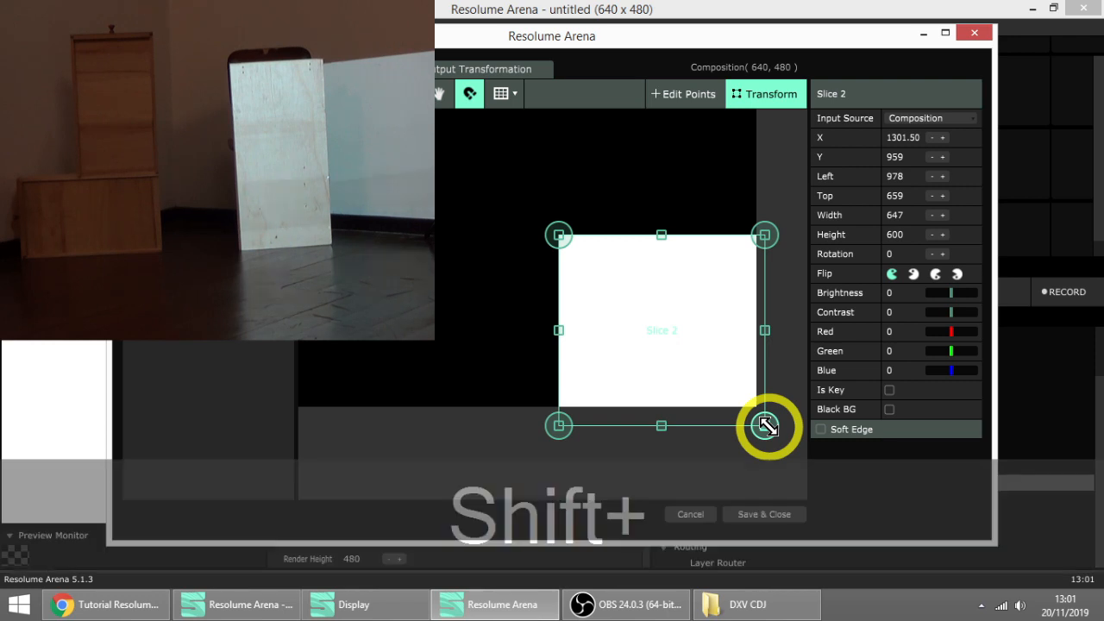
pyautogui.moveTo(766, 425); pyautogui.dragTo(742, 389)
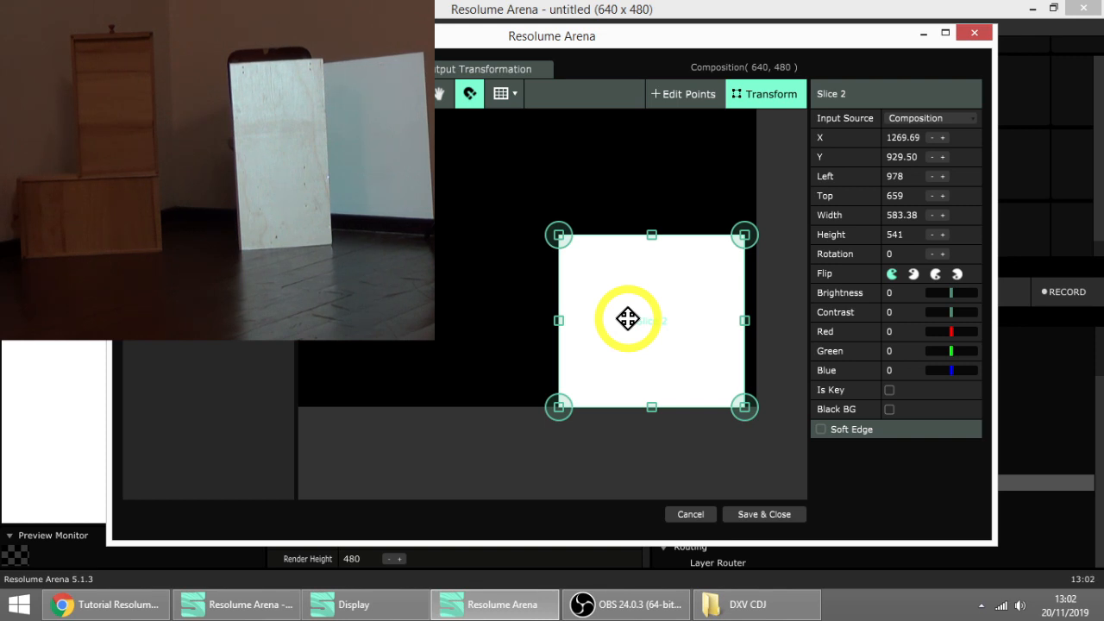
pyautogui.click(347, 68)
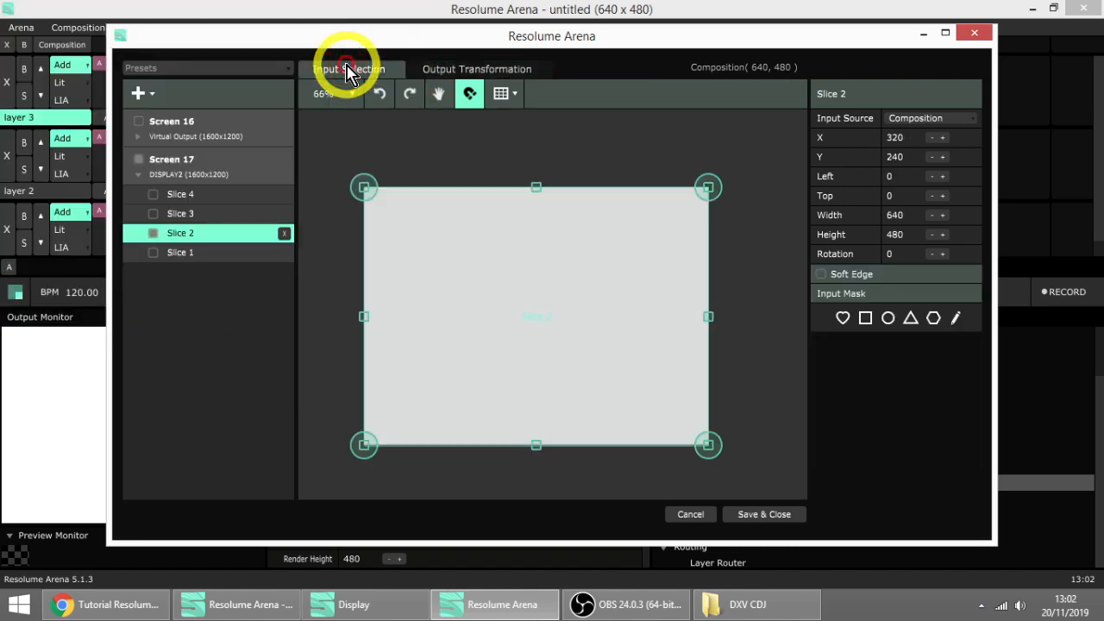
pyautogui.click(782, 514)
# - Start the wide_1_2_1 clip in layer 3 and return to the advanced output setup
pyautogui.click(291, 95)
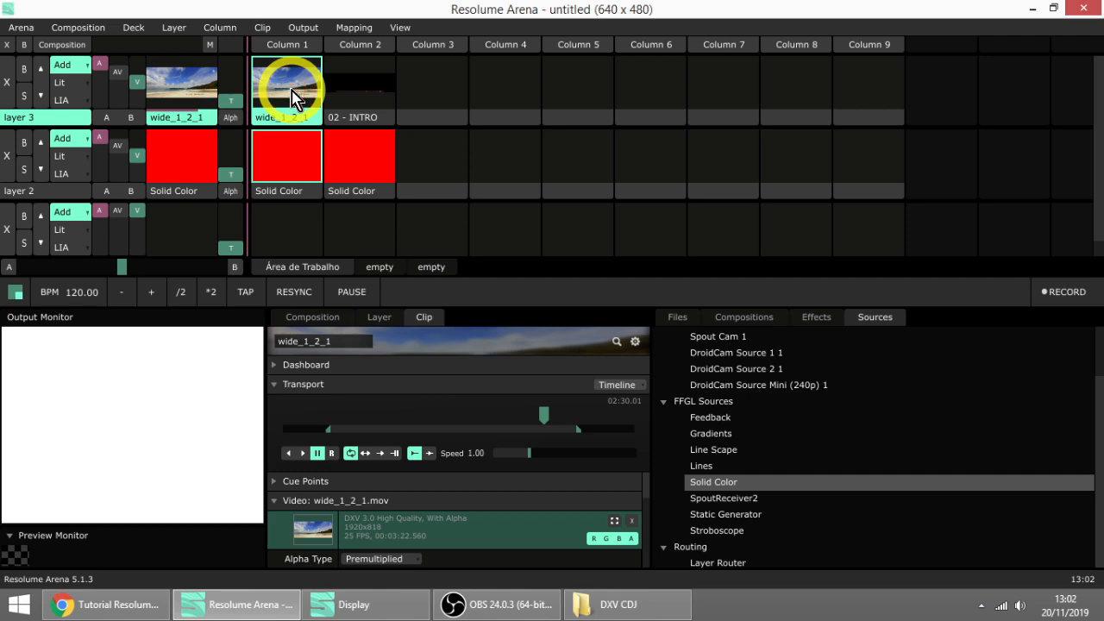
pyautogui.click(303, 28)
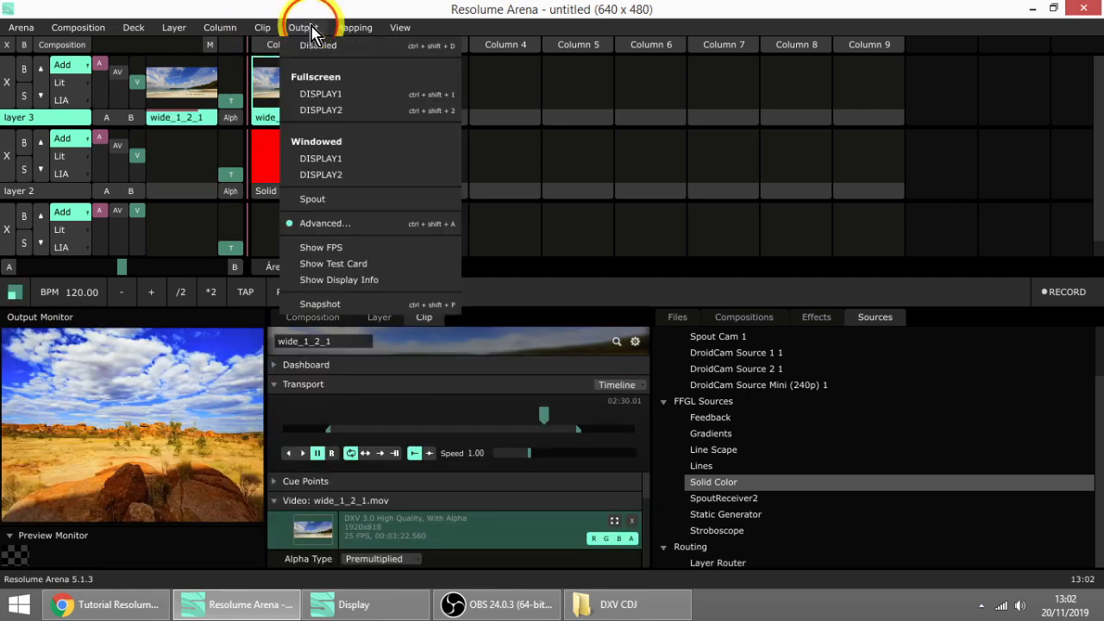
pyautogui.click(347, 223)
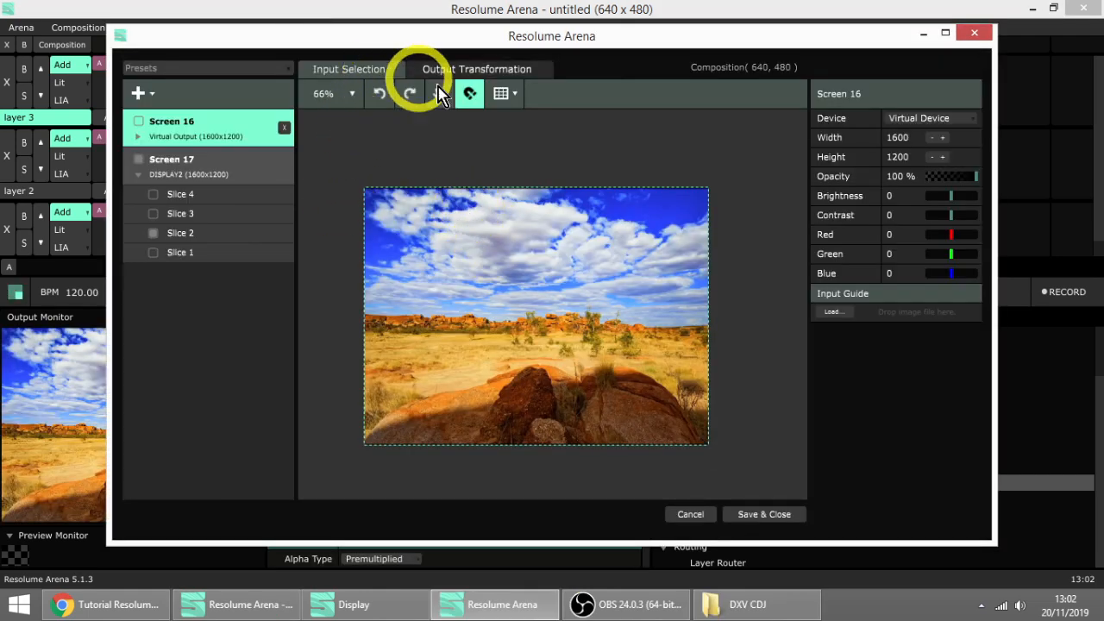
# - Delete the virtual output Screen 16 from the output transformation and select Screen 17
pyautogui.click(477, 69)
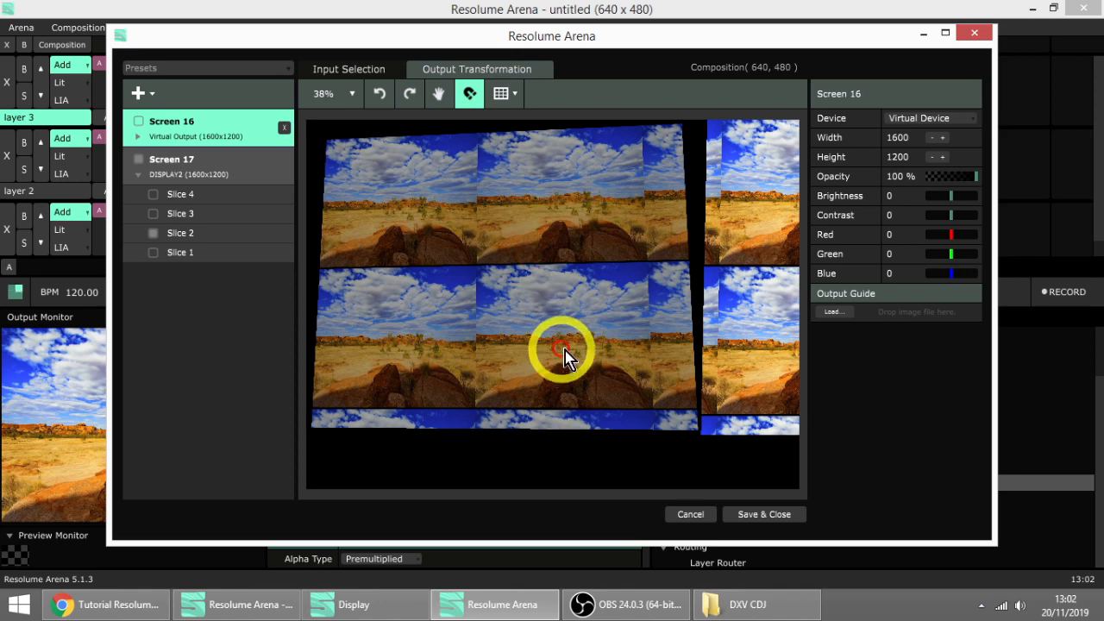
pyautogui.click(187, 164)
pyautogui.click(284, 129)
pyautogui.click(285, 134)
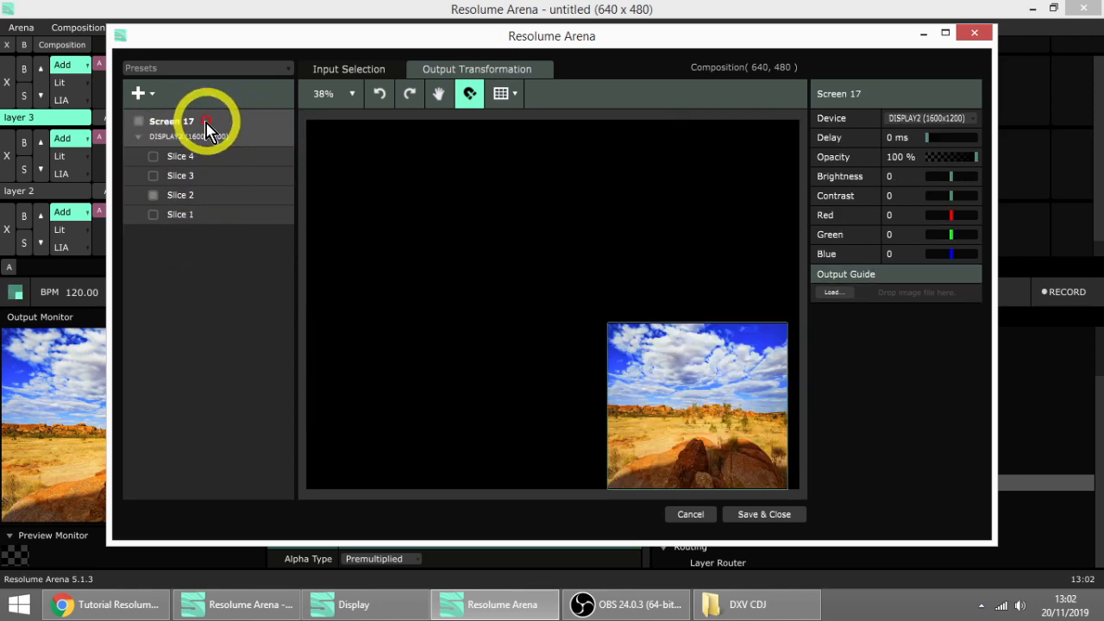
pyautogui.click(207, 129)
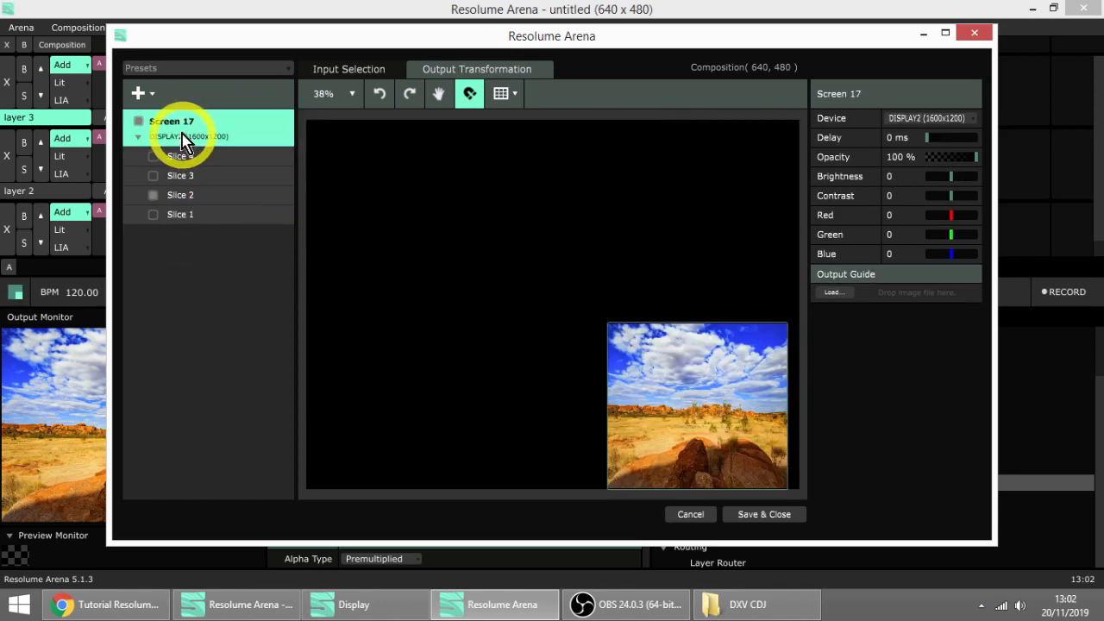
# - Narrow Slice 2's output to a width of 500.38 by moving its right edge inward
pyautogui.click(207, 197)
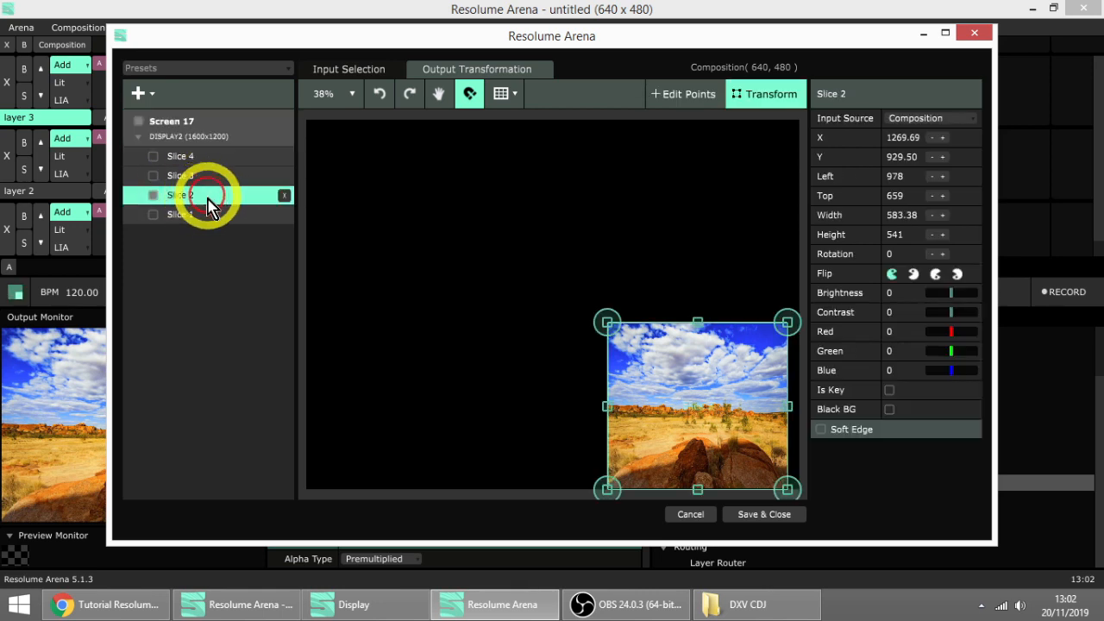
pyautogui.scroll(1, 774, 466)
pyautogui.scroll(3, 774, 466)
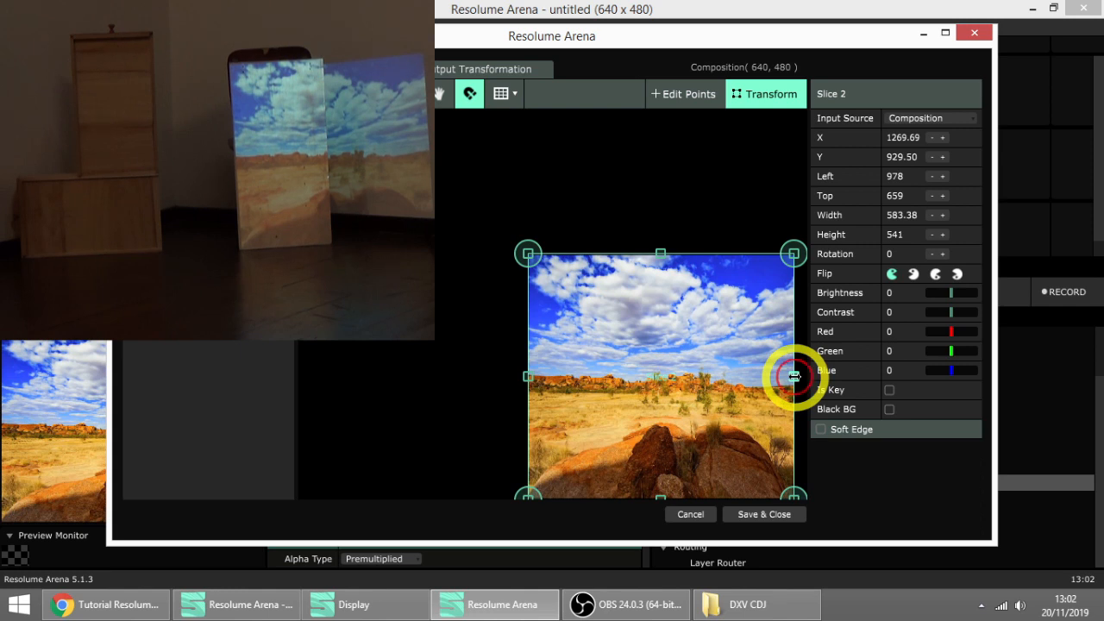
pyautogui.moveTo(793, 376); pyautogui.dragTo(756, 376)
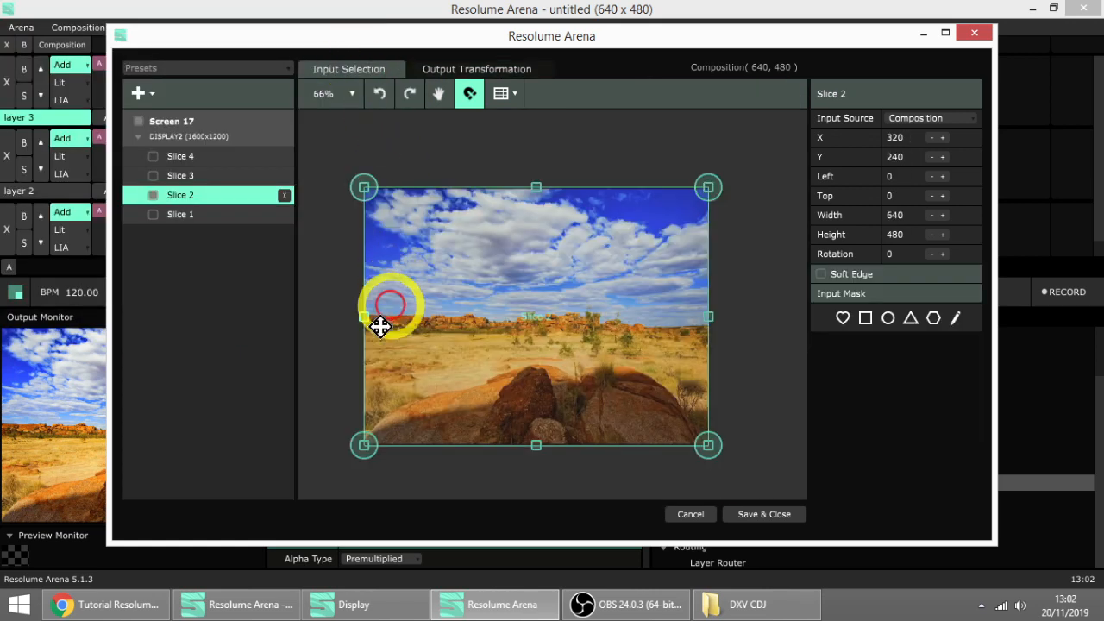
# - Crop Slice 2's input area to the centre of the composition, with left 191 and width 239
pyautogui.moveTo(364, 317); pyautogui.dragTo(472, 316)
pyautogui.moveTo(708, 317); pyautogui.dragTo(596, 316)
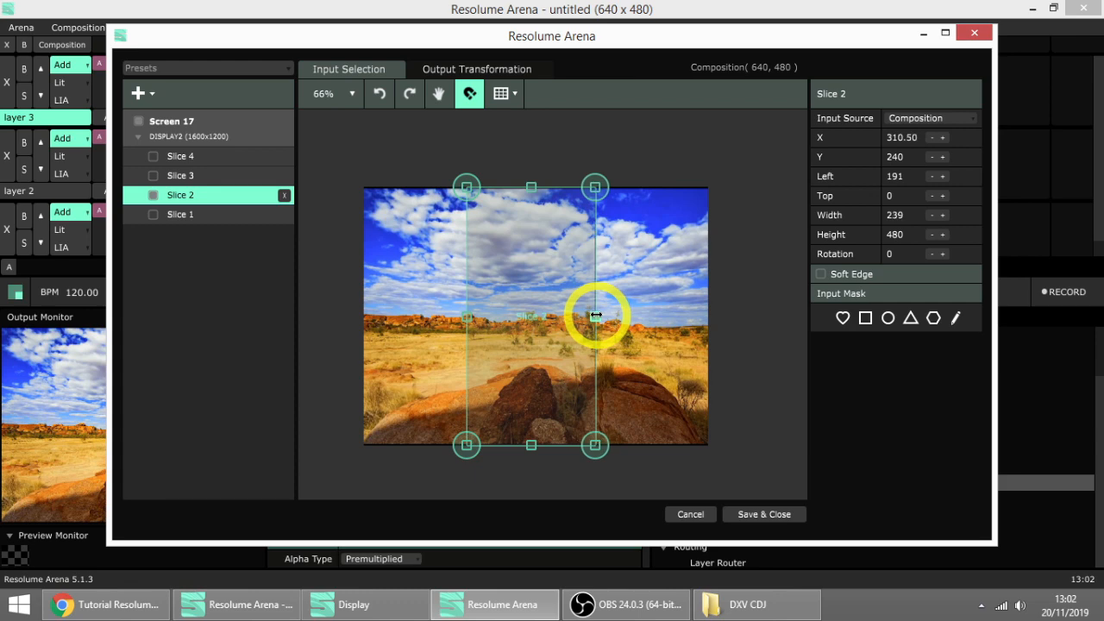
pyautogui.click(468, 69)
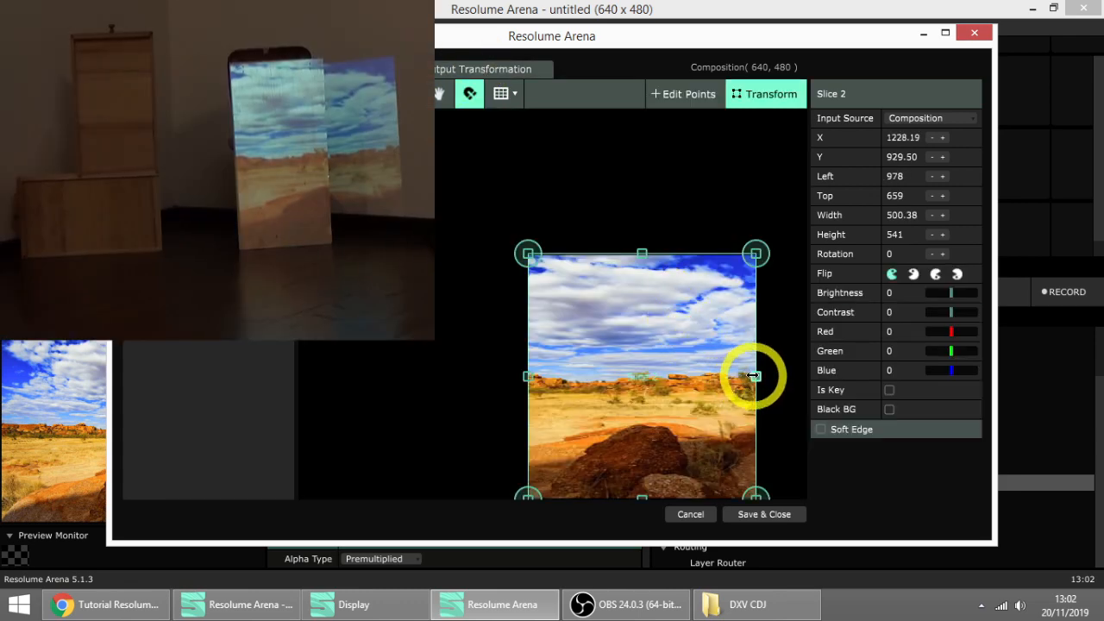
# - Narrow Slice 2's output from its right edge to a width of 274.38 to fit the upright box, and check its input area
pyautogui.moveTo(753, 376); pyautogui.dragTo(650, 371)
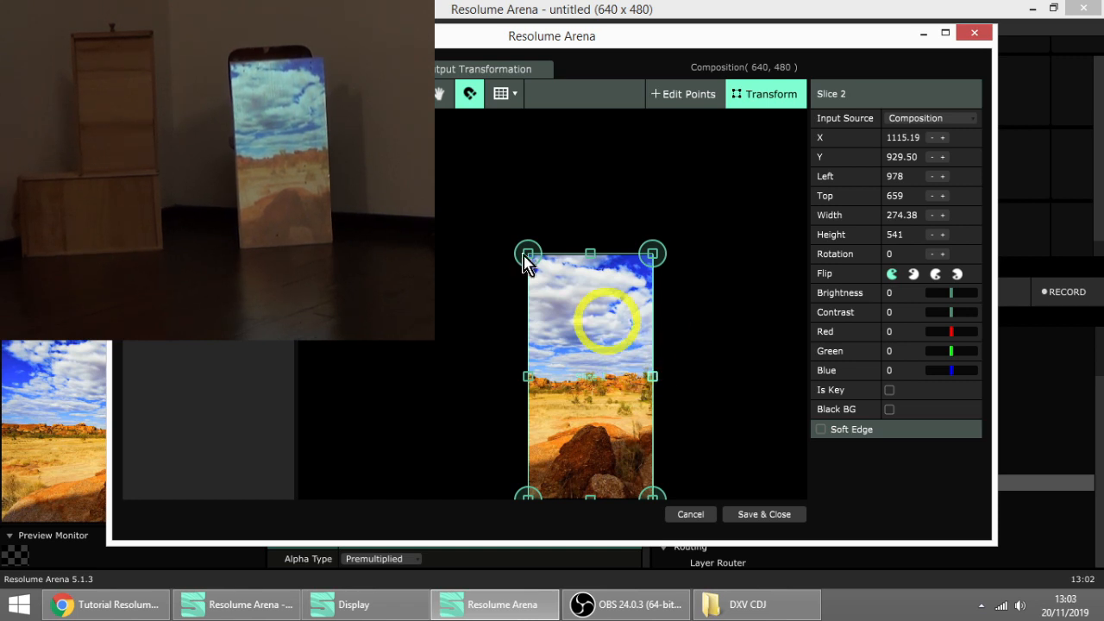
pyautogui.click(340, 68)
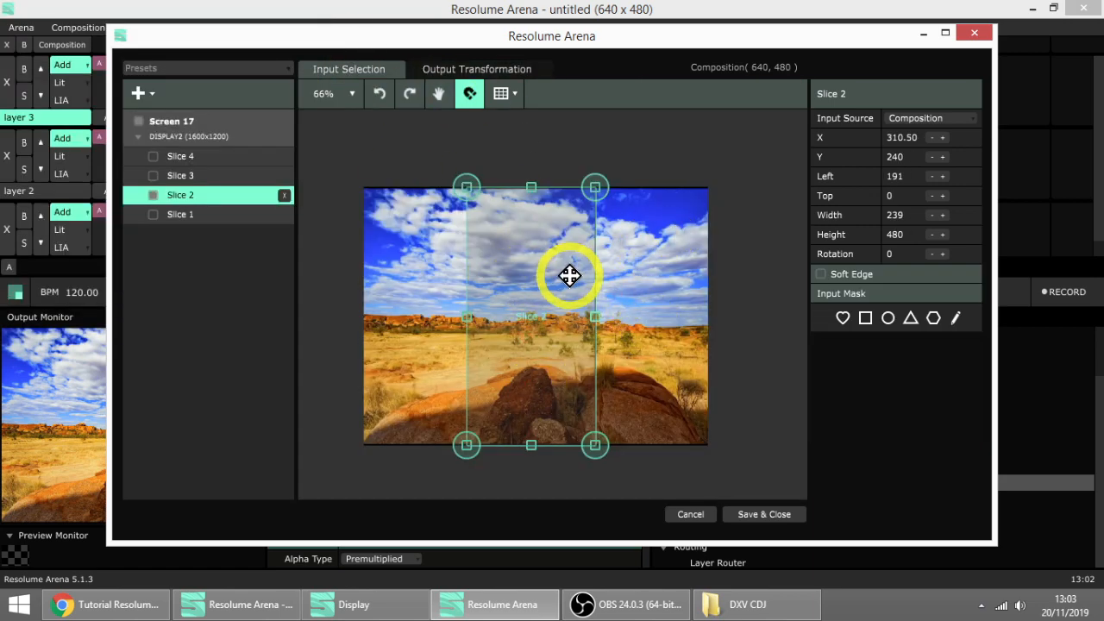
pyautogui.click(457, 68)
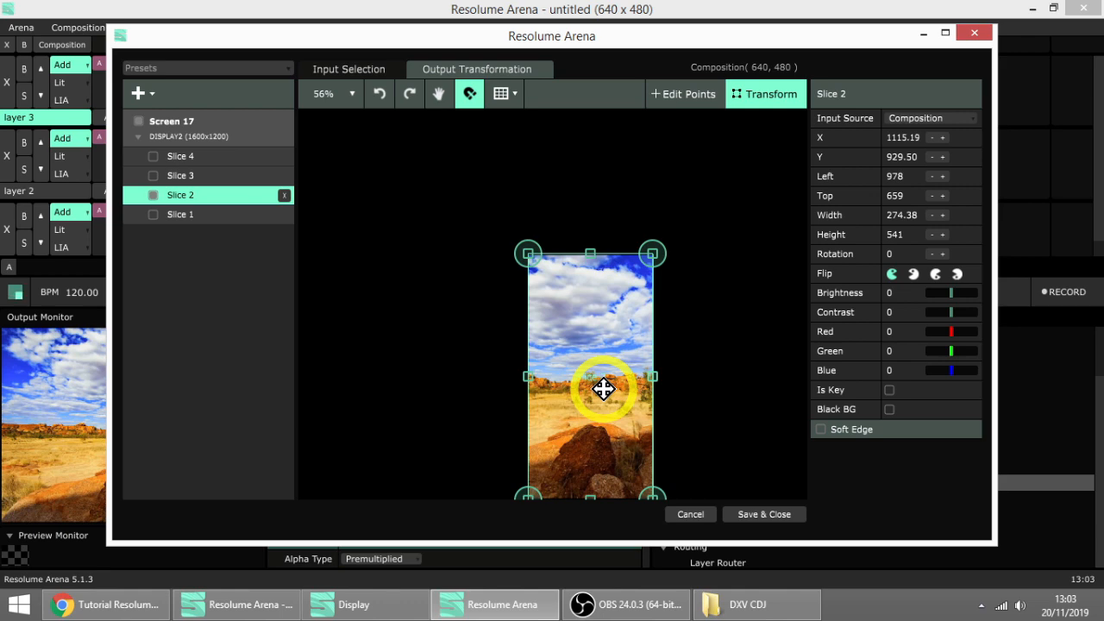
# - Save and close the setup, then start the layer 2 Solid Color clip in Column 1 and return to the advanced output setup
pyautogui.click(748, 516)
pyautogui.click(316, 140)
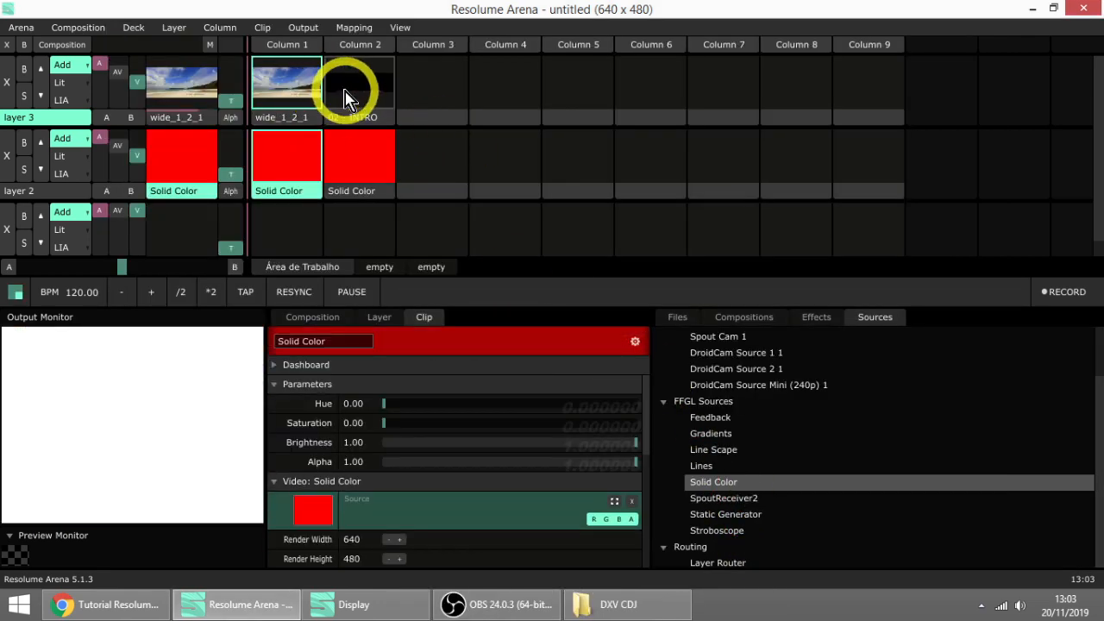
pyautogui.click(301, 27)
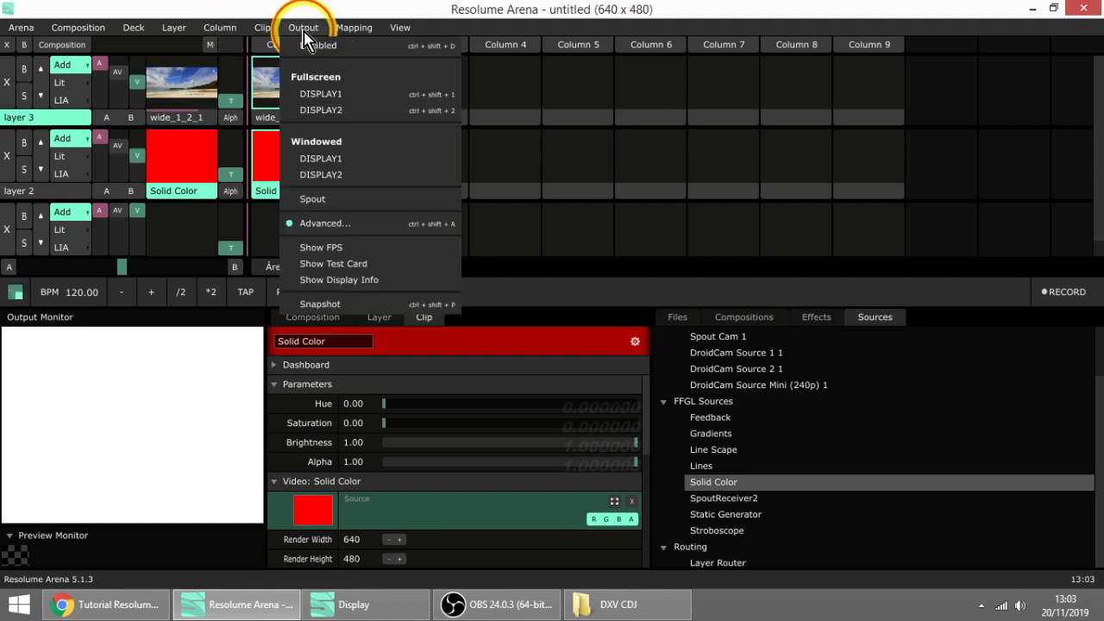
pyautogui.click(343, 235)
# - Switch Slice 2 to point editing and raise its upper-left corner point to top 656
pyautogui.scroll(3, 655, 355)
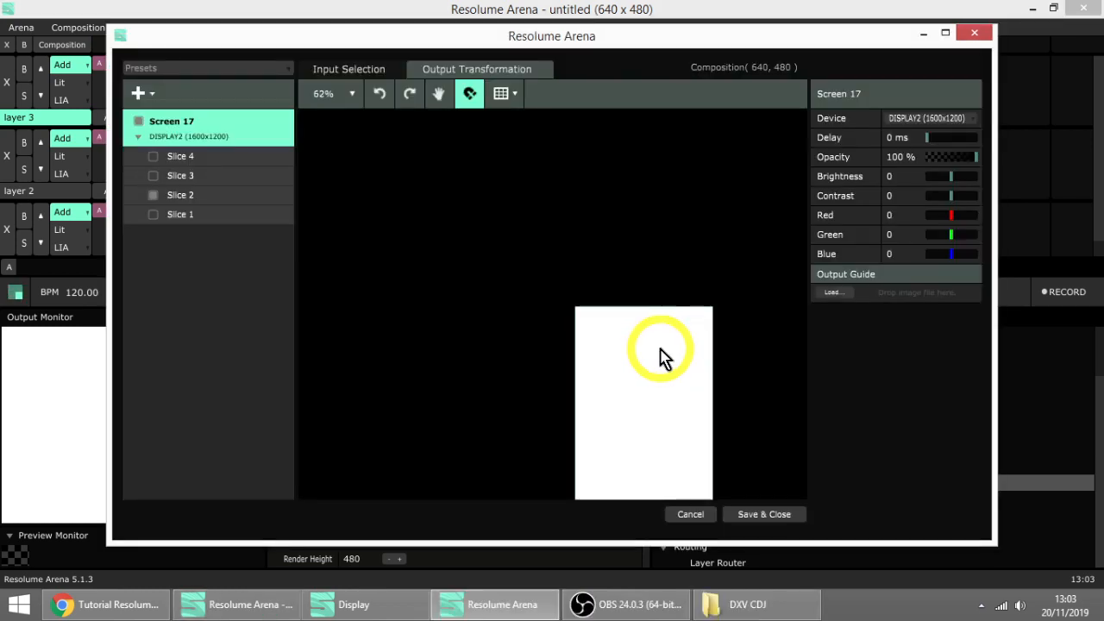
pyautogui.click(188, 197)
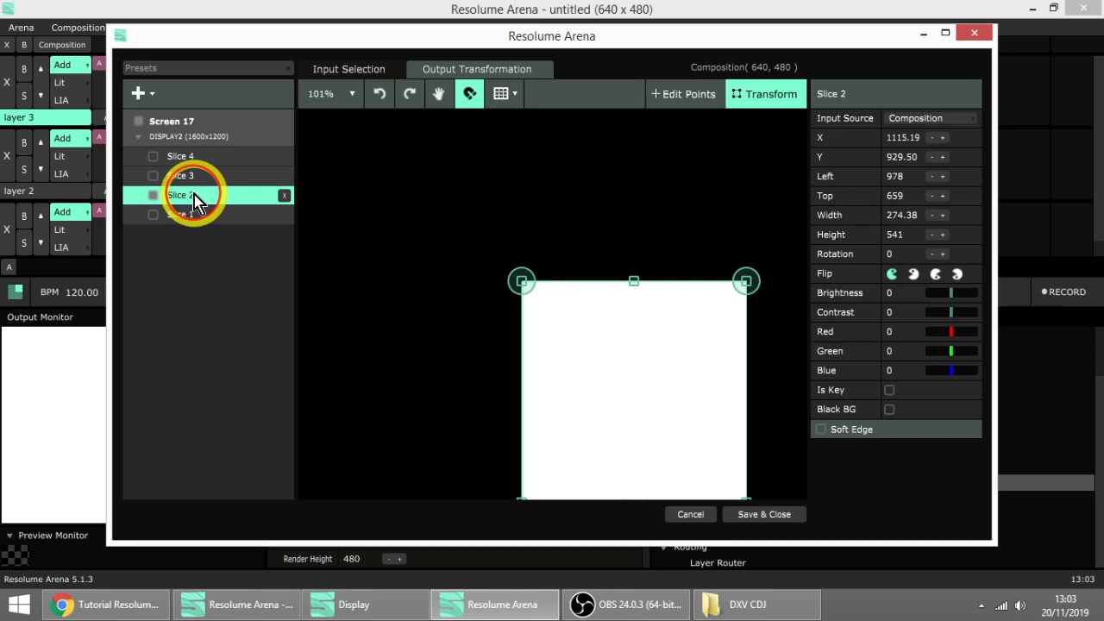
pyautogui.click(690, 93)
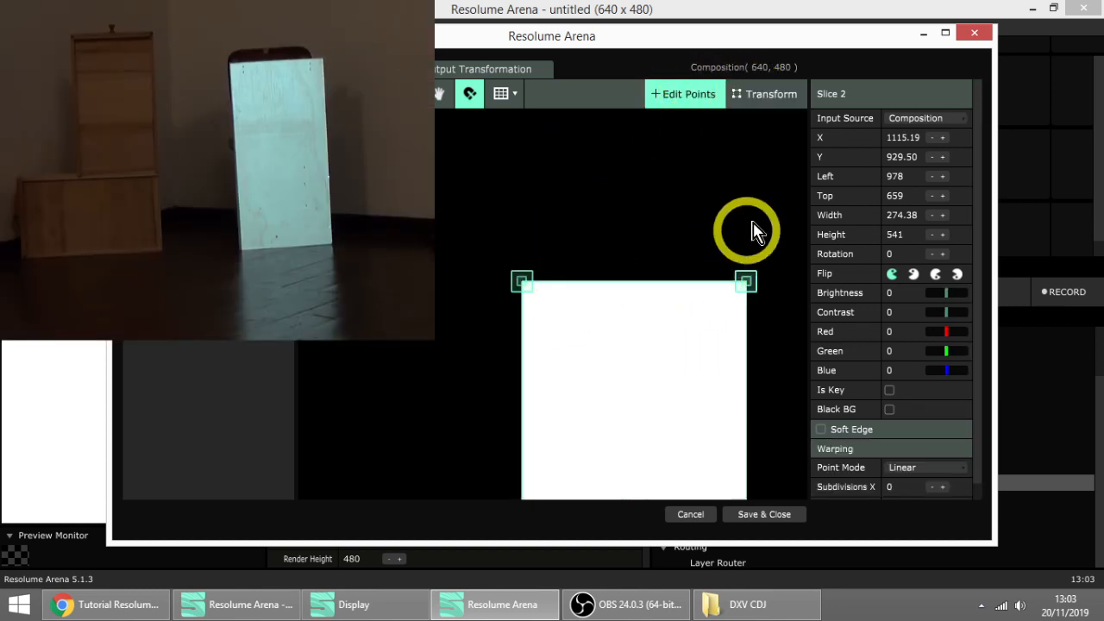
pyautogui.click(516, 294)
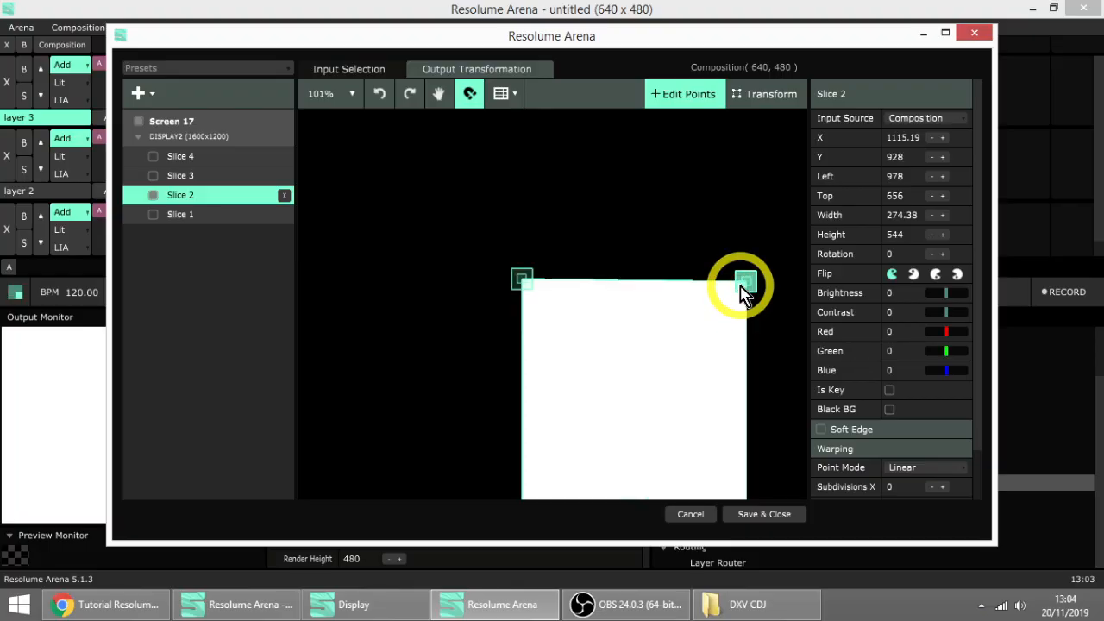
# - Nudge Slice 2's upper-right corner point in small horizontal and vertical increments to meet the upright box's upper-right corner
pyautogui.press('Left')
pyautogui.press('Left')
pyautogui.press('Left')
pyautogui.press('Left')
pyautogui.press('Left')
pyautogui.press('Left')
pyautogui.press('Left')
pyautogui.press('Left')
pyautogui.press('Left')
pyautogui.press('Left')
pyautogui.press('Left')
pyautogui.press('Left')
pyautogui.press('Left')
pyautogui.press('Left')
pyautogui.press('Left')
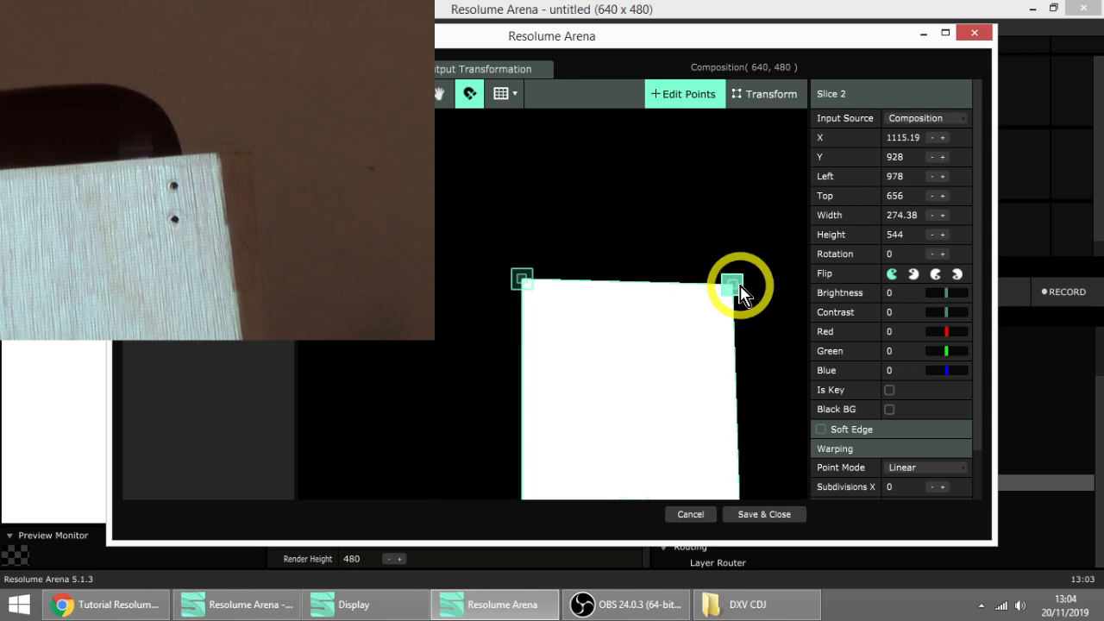
pyautogui.press('Down')
pyautogui.press('Down')
pyautogui.press('Down')
pyautogui.press('Down')
pyautogui.press('Down')
pyautogui.press('Down')
pyautogui.press('Down')
pyautogui.press('Down')
pyautogui.press('Down')
pyautogui.press('Down')
pyautogui.press('Down')
pyautogui.press('Down')
pyautogui.press('Down')
pyautogui.press('Right')
pyautogui.press('Right')
pyautogui.press('Right')
pyautogui.press('Right')
pyautogui.press('Right')
pyautogui.press('Right')
pyautogui.press('Right')
pyautogui.press('Right')
pyautogui.press('Right')
pyautogui.press('Right')
pyautogui.press('Right')
pyautogui.press('Right')
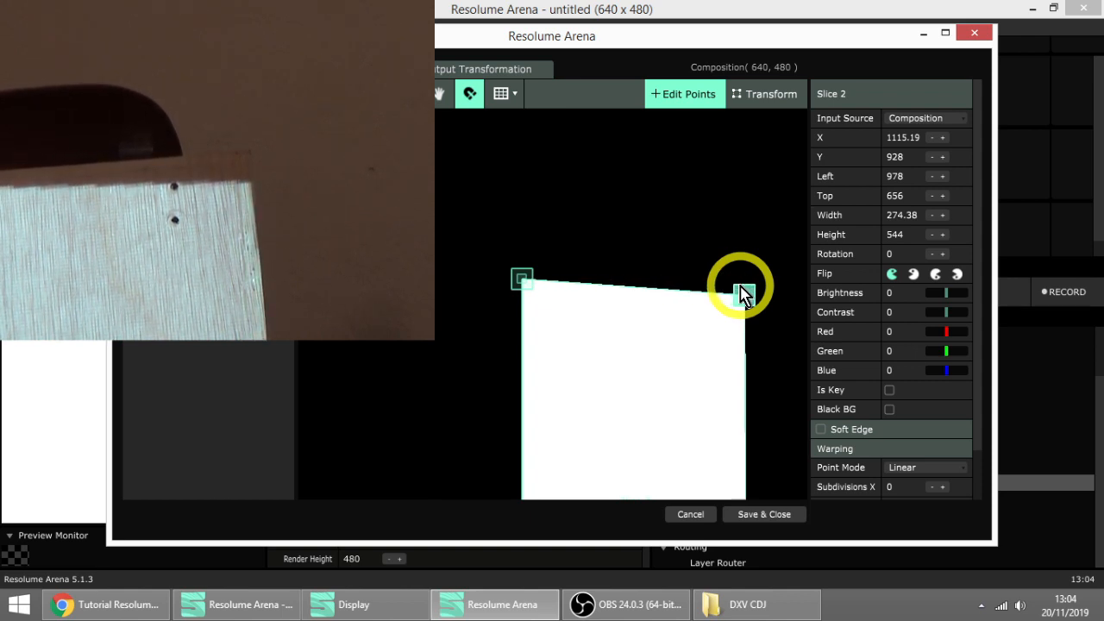
pyautogui.press('Up')
pyautogui.press('Up')
pyautogui.press('Up')
pyautogui.press('Up')
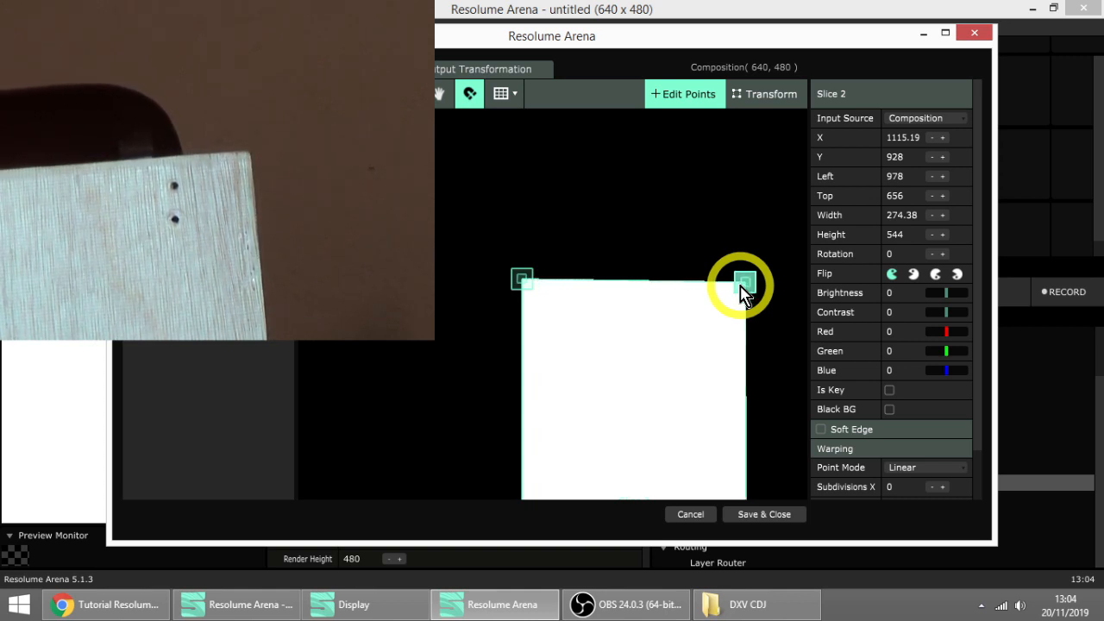
pyautogui.press('Left')
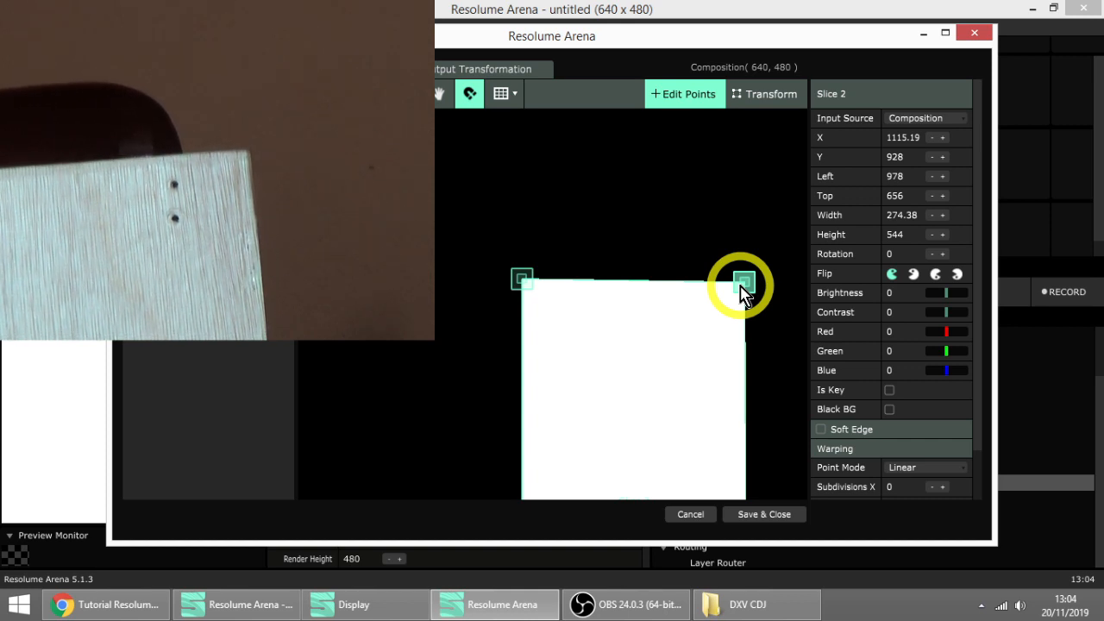
# - Move Slice 2's lower-left corner point upward and outward to left 971 to match the box's lower-left corner
pyautogui.scroll(-5, 616, 259)
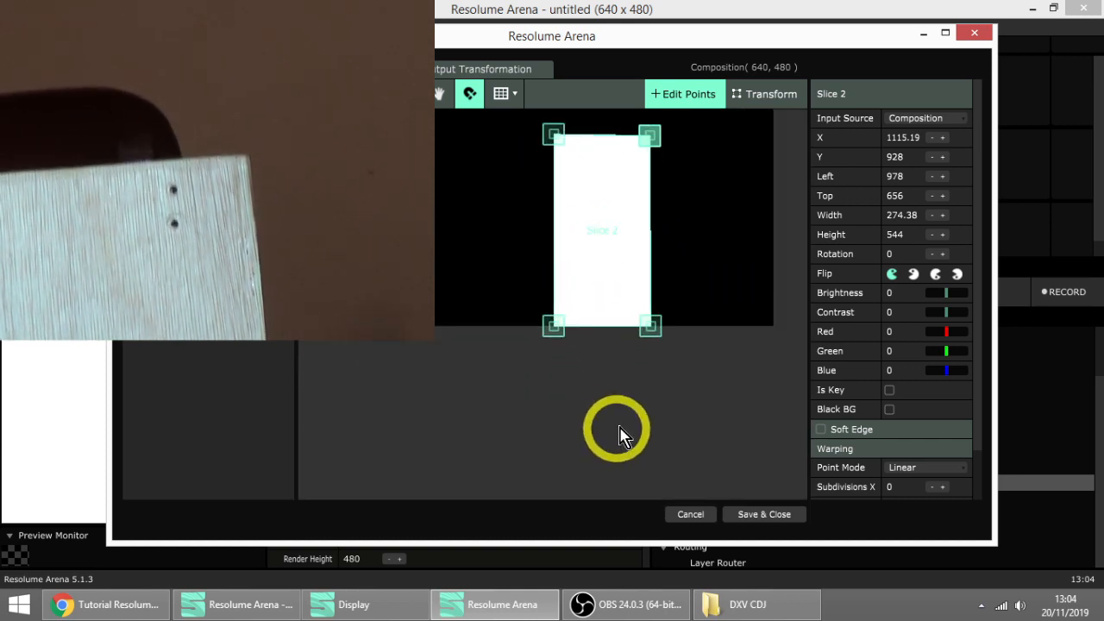
pyautogui.scroll(5, 554, 325)
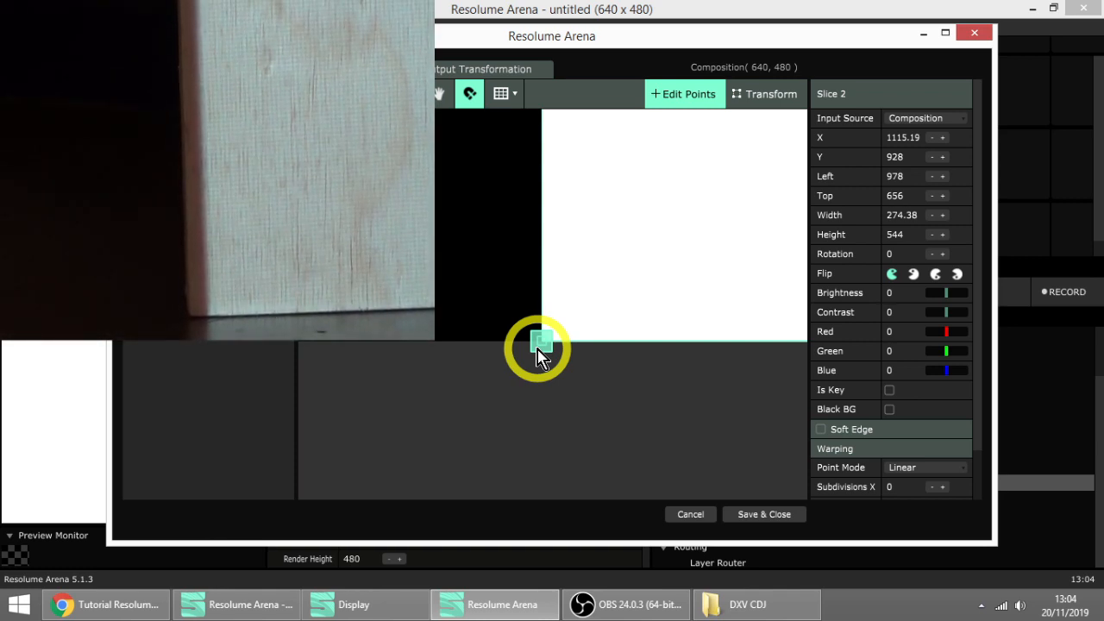
pyautogui.press('Up')
pyautogui.press('Up')
pyautogui.press('Up')
pyautogui.press('Up')
pyautogui.press('Up')
pyautogui.press('Up')
pyautogui.press('Up')
pyautogui.press('Up')
pyautogui.press('Up')
pyautogui.press('Up')
pyautogui.press('Up')
pyautogui.press('Up')
pyautogui.press('Up')
pyautogui.press('Up')
pyautogui.press('Up')
pyautogui.press('Up')
pyautogui.press('Up')
pyautogui.press('Up')
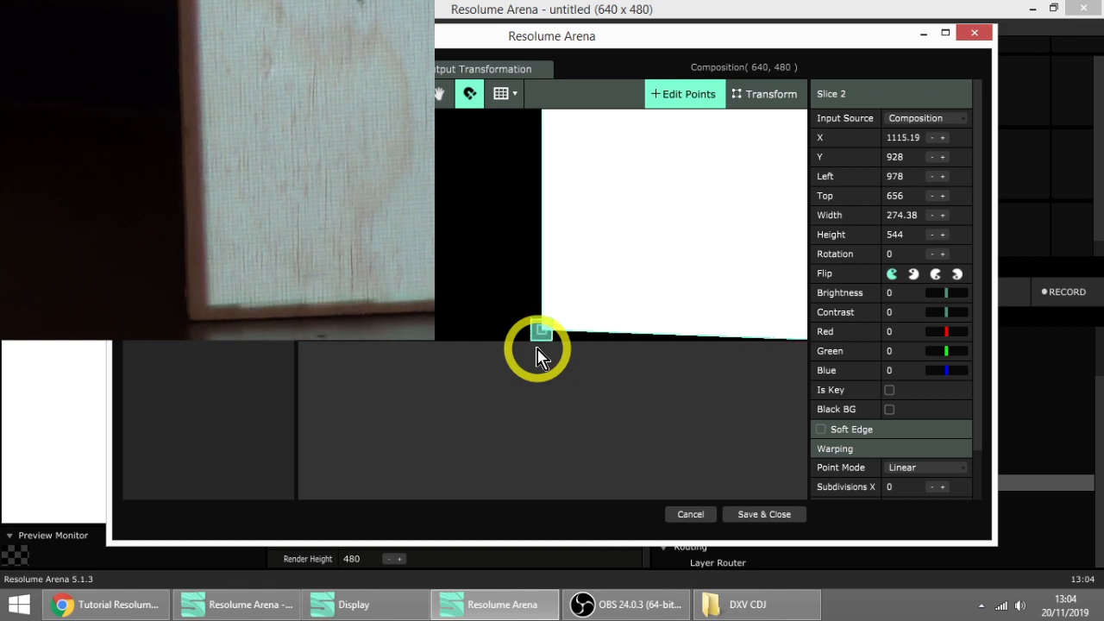
pyautogui.press('Left')
pyautogui.press('Left')
pyautogui.press('Left')
pyautogui.press('Left')
pyautogui.press('Left')
pyautogui.press('Left')
pyautogui.press('Left')
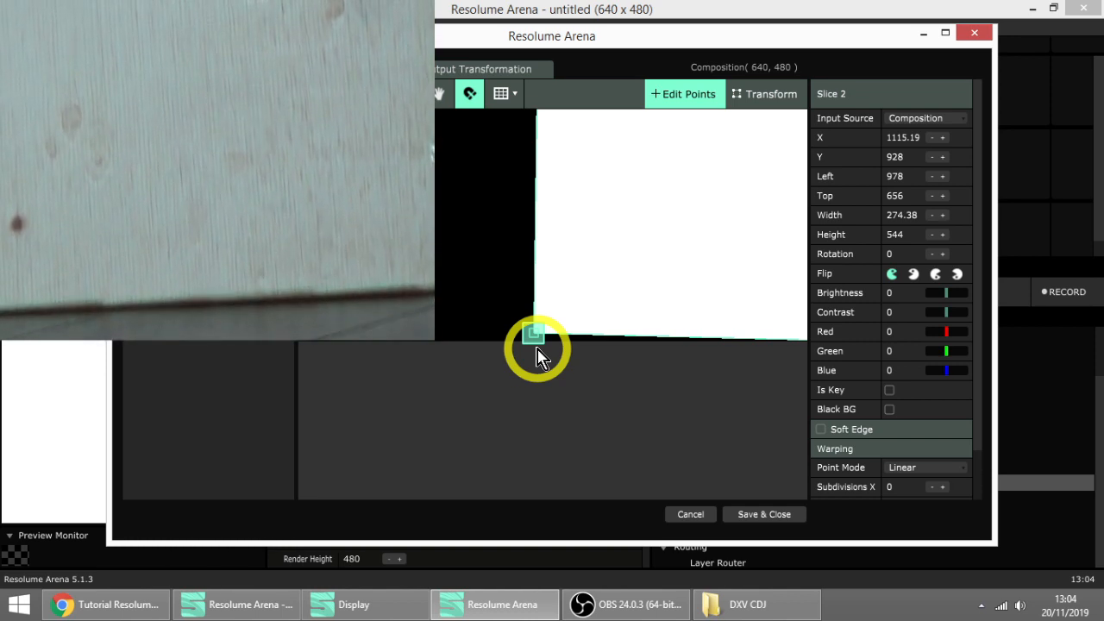
# - Nudge Slice 2's lower-right corner point inward and slightly down to align it with the box's lower-right corner
pyautogui.scroll(-1, 600, 298)
pyautogui.scroll(-1, 505, 318)
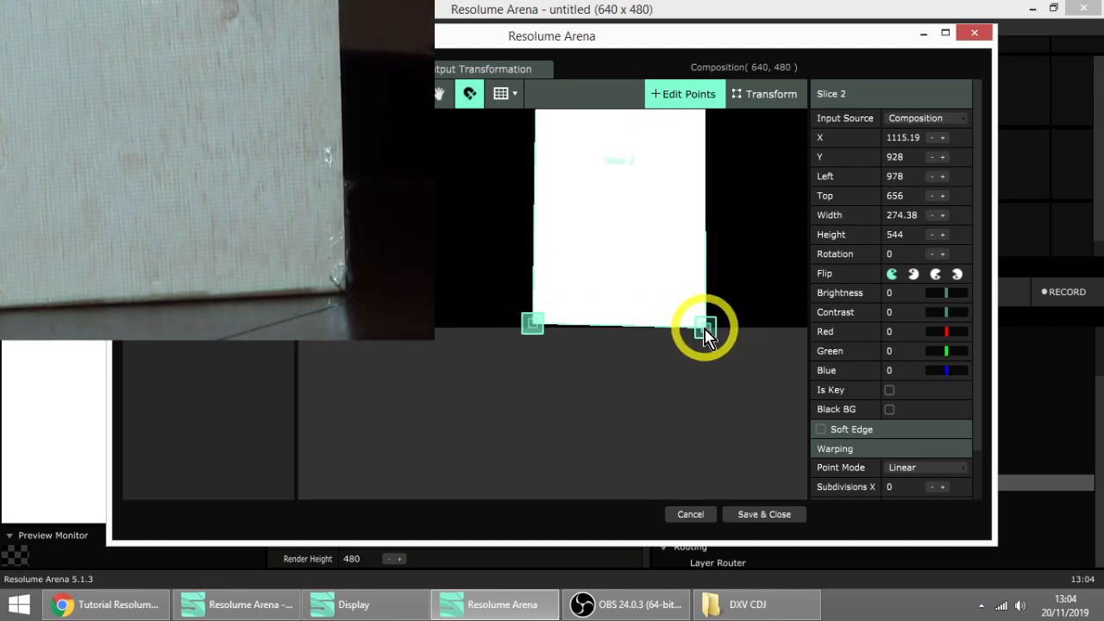
pyautogui.click(702, 335)
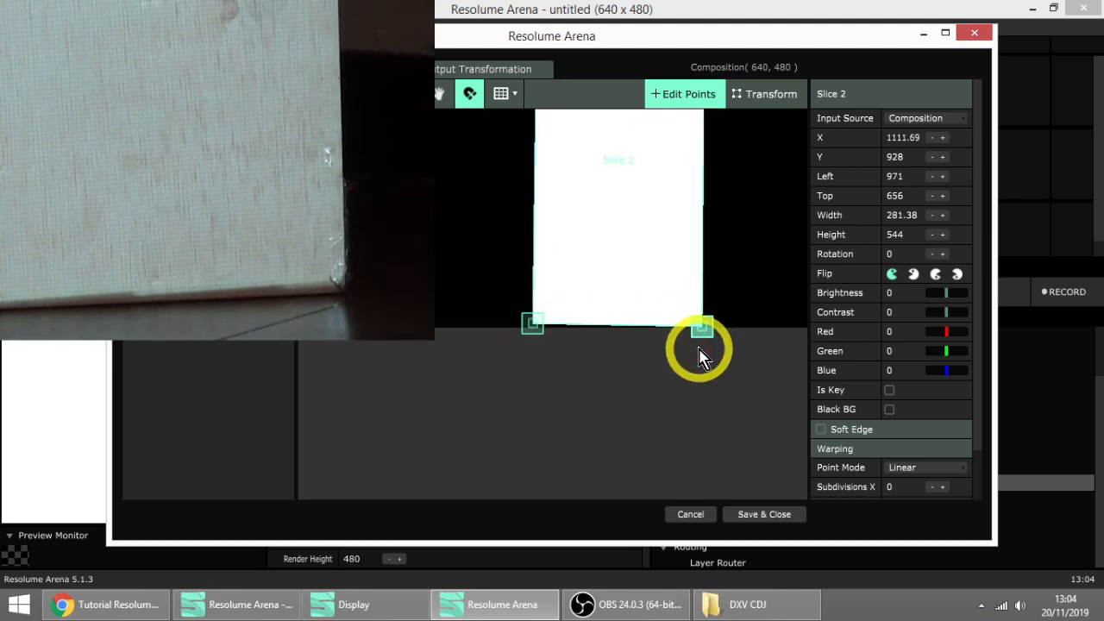
pyautogui.press('Left')
pyautogui.press('Left')
pyautogui.press('Left')
pyautogui.press('Left')
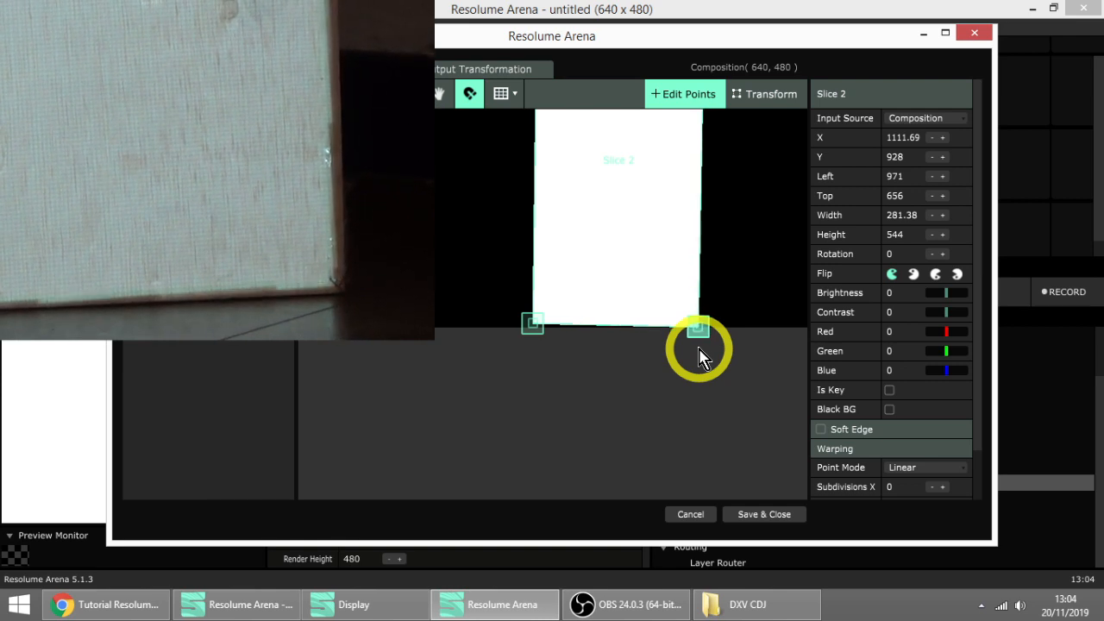
pyautogui.press('Down')
pyautogui.press('Down')
pyautogui.press('Down')
pyautogui.press('Right')
pyautogui.press('Right')
pyautogui.press('Right')
pyautogui.press('Right')
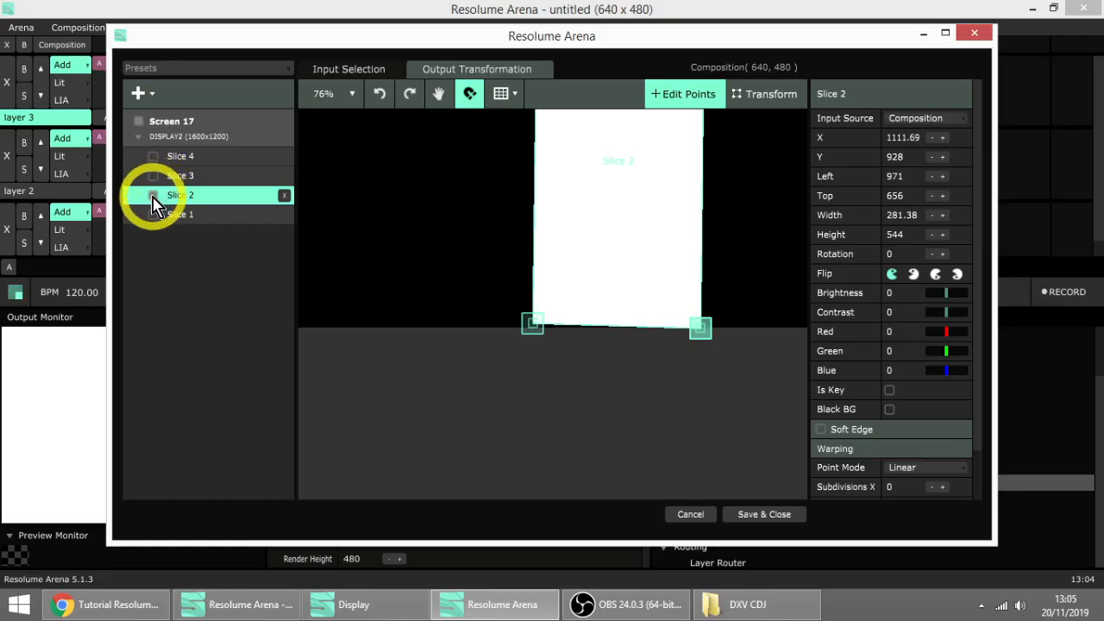
# - Disable Slice 2, then enable and select Slice 3 with its whole output area in view
pyautogui.click(154, 195)
pyautogui.click(153, 176)
pyautogui.click(180, 177)
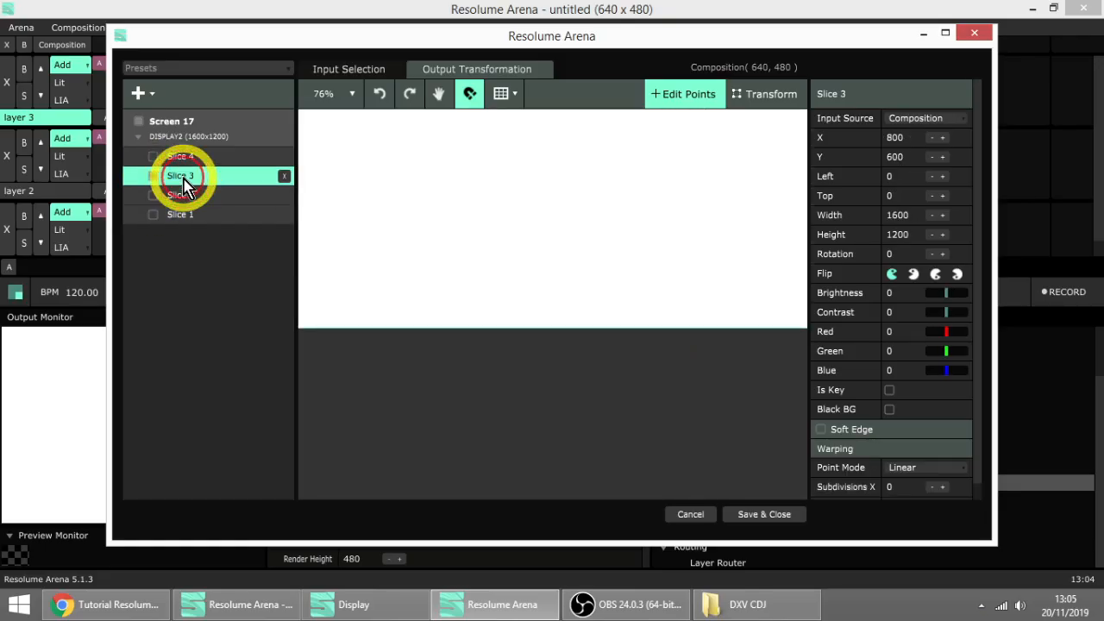
pyautogui.scroll(-5, 532, 332)
pyautogui.scroll(2, 586, 444)
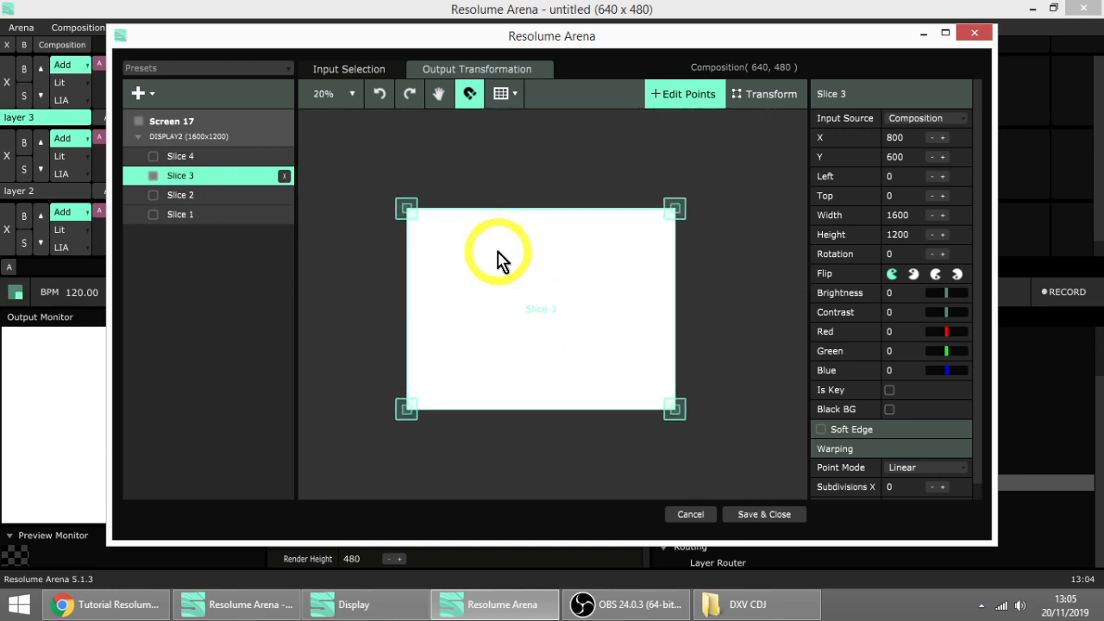
# - Crop Slice 3's input area to top 83 and height 311, and return to its output transformation
pyautogui.click(348, 69)
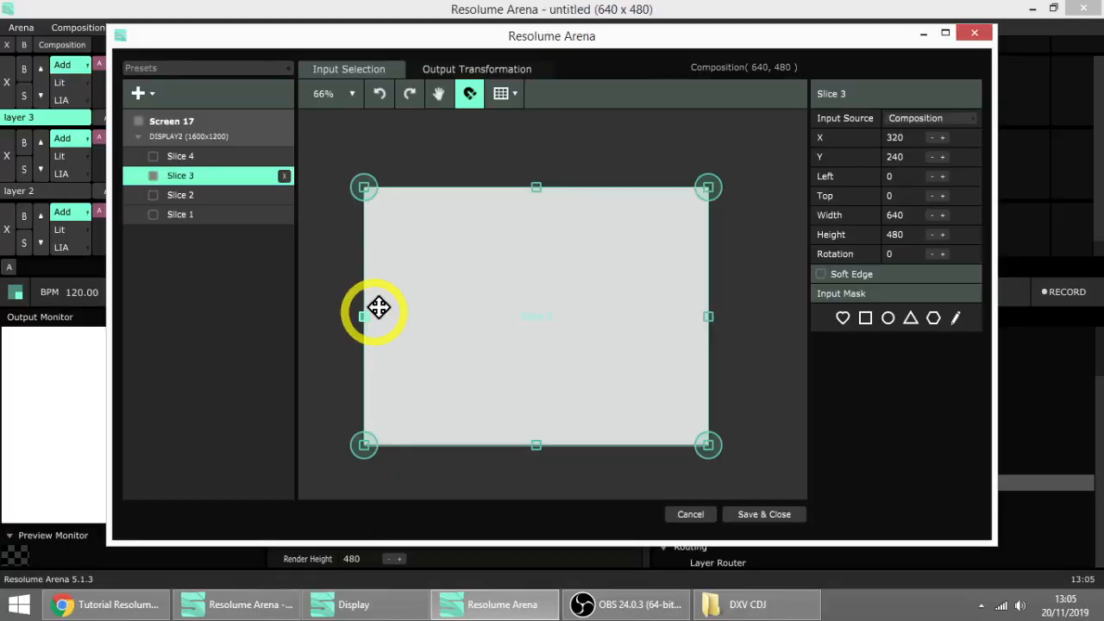
pyautogui.moveTo(540, 185); pyautogui.dragTo(541, 231)
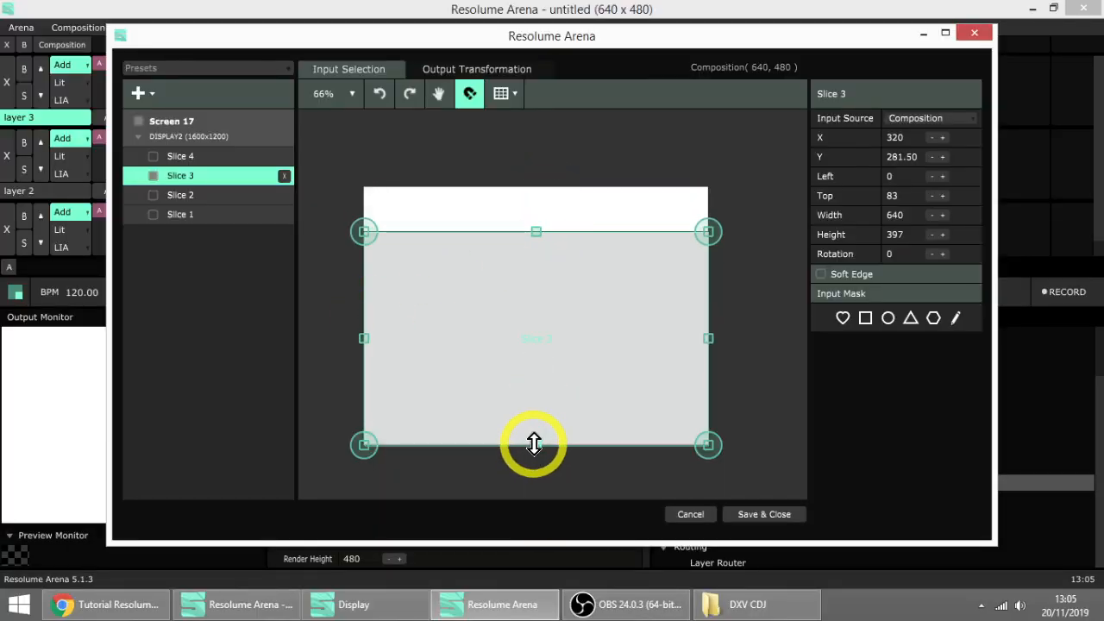
pyautogui.moveTo(536, 446); pyautogui.dragTo(541, 398)
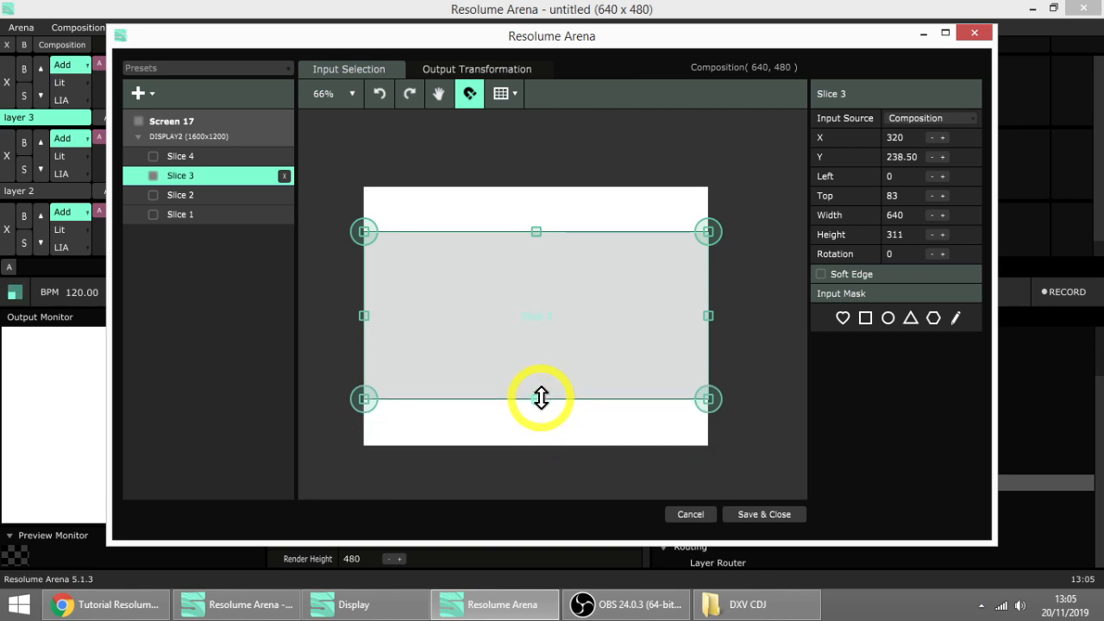
pyautogui.click(470, 71)
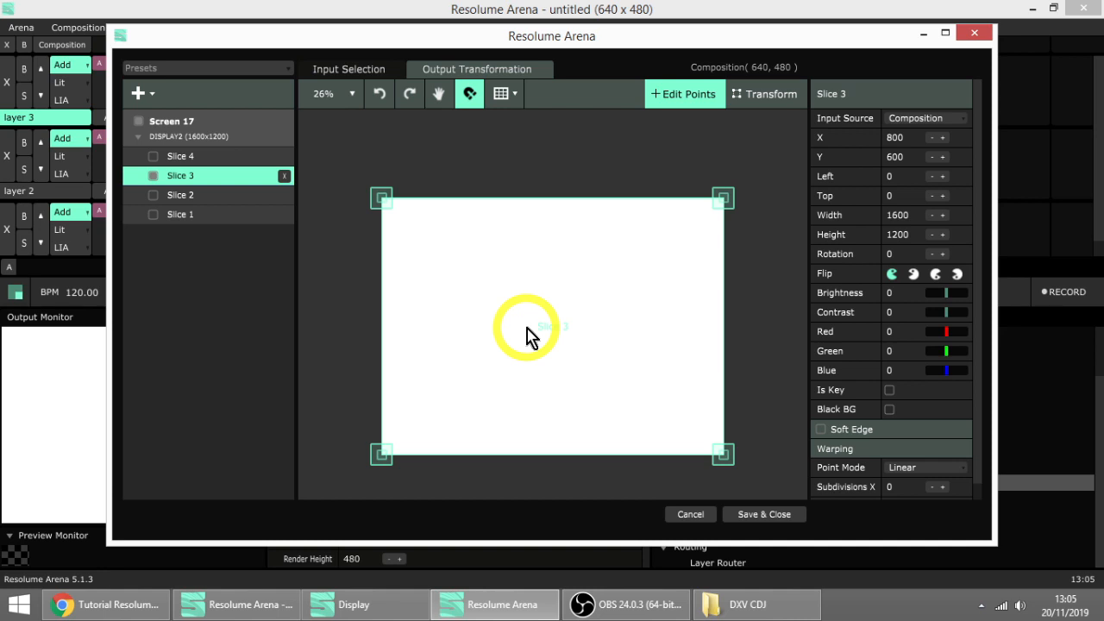
# - Scale Slice 3 down to about 360 × 270 with Transform and move it onto the low wooden box, centred at about X 573, Y 1065
pyautogui.click(755, 98)
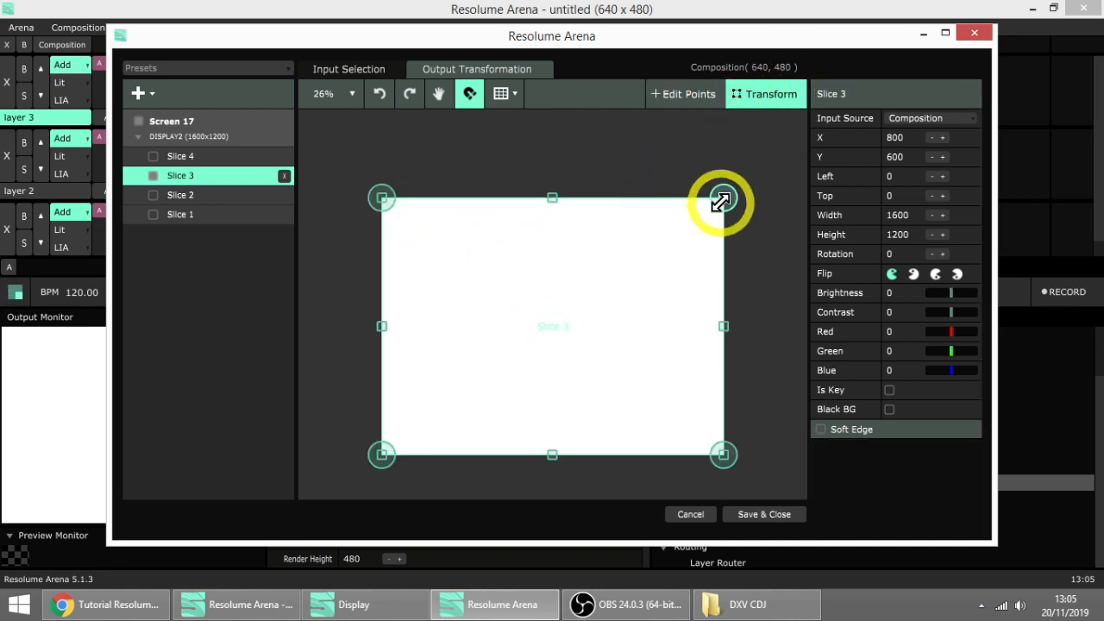
pyautogui.moveTo(717, 201); pyautogui.dragTo(322, 471)
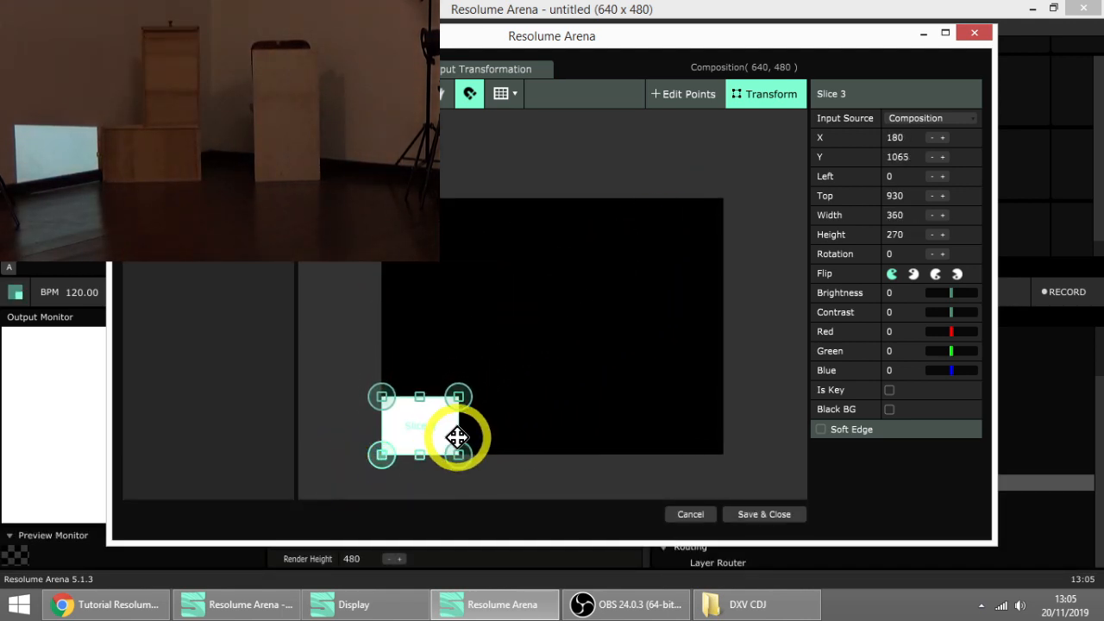
pyautogui.moveTo(411, 426); pyautogui.dragTo(497, 434)
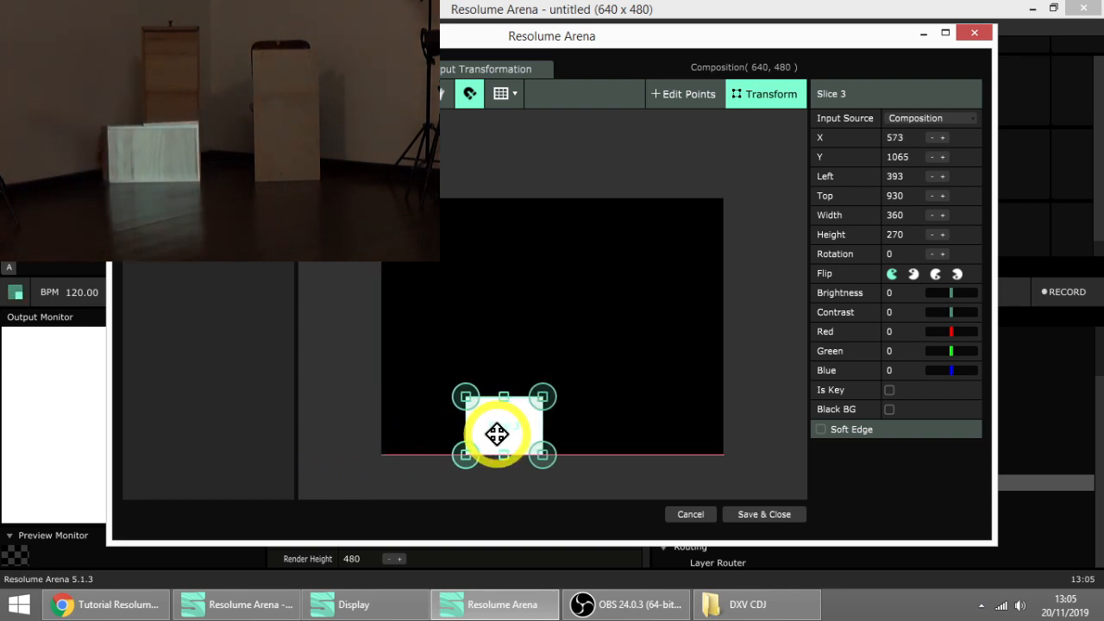
# - Resize Slice 3 to about 384 × 259 by adjusting its upper-left corner and top edge to the box front
pyautogui.scroll(6, 497, 434)
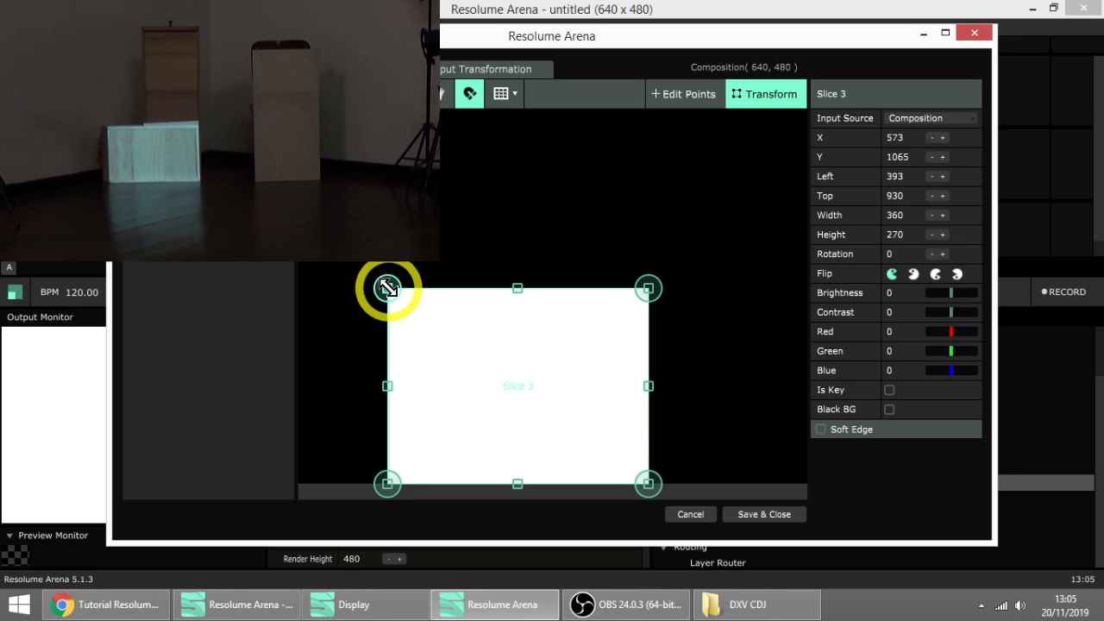
pyautogui.moveTo(387, 288); pyautogui.dragTo(401, 270)
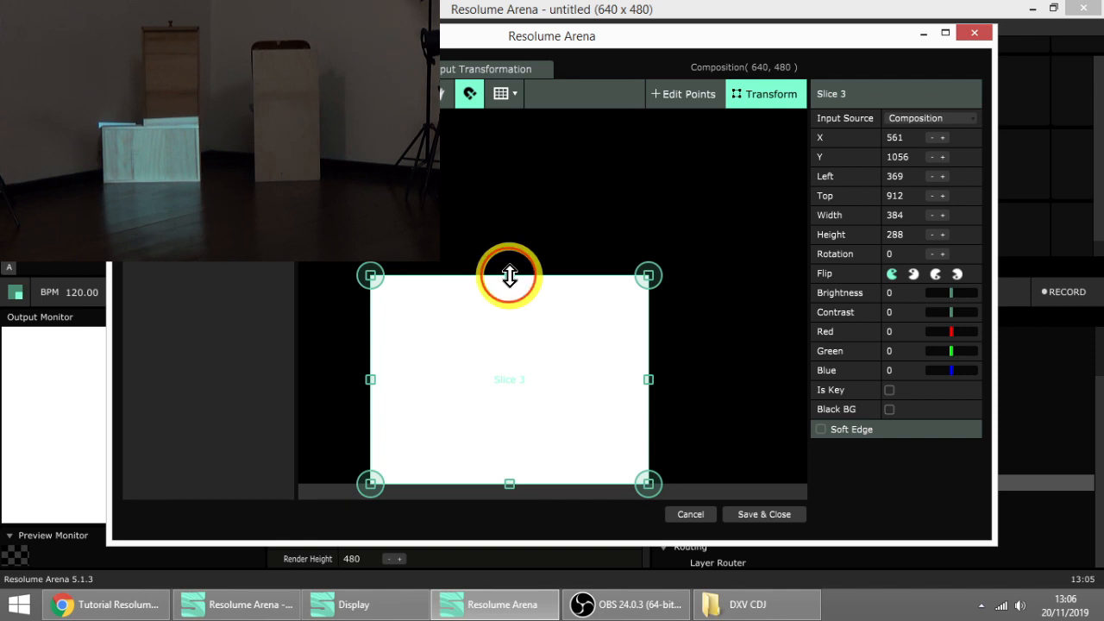
pyautogui.moveTo(509, 275); pyautogui.dragTo(521, 298)
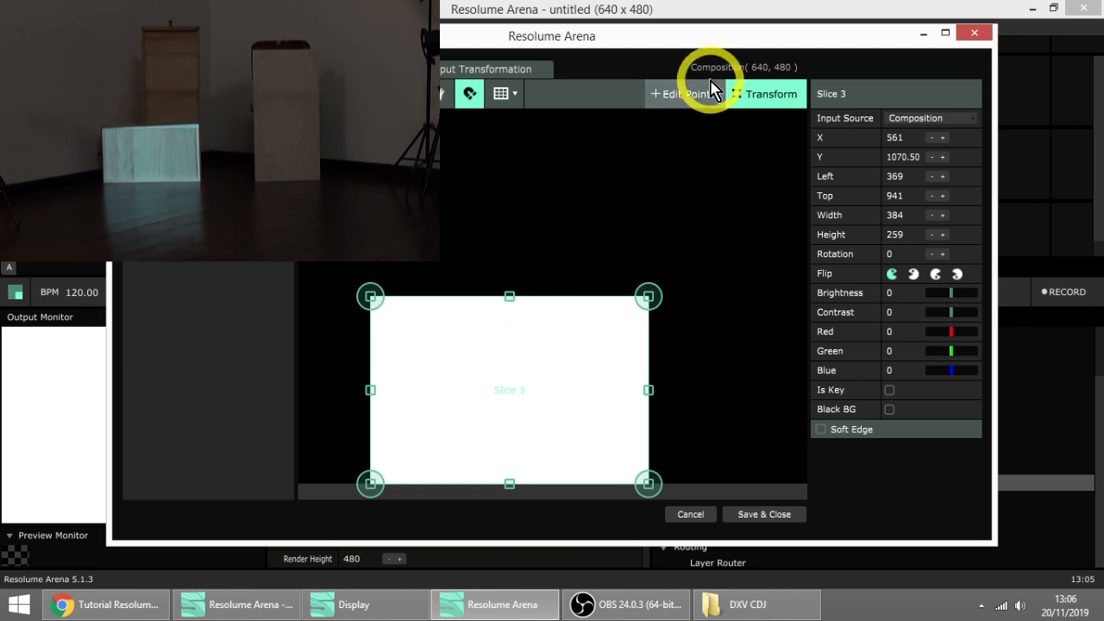
# - Switch Slice 3 to Edit Points and nudge its upper-left point to the box's upper-left corner
pyautogui.click(677, 104)
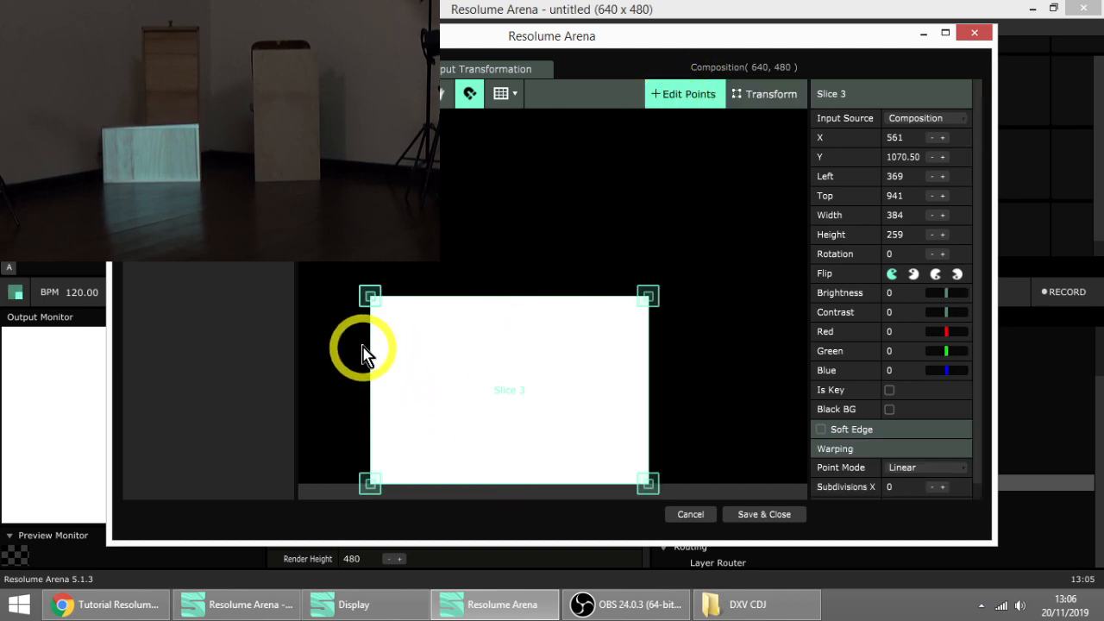
pyautogui.click(366, 302)
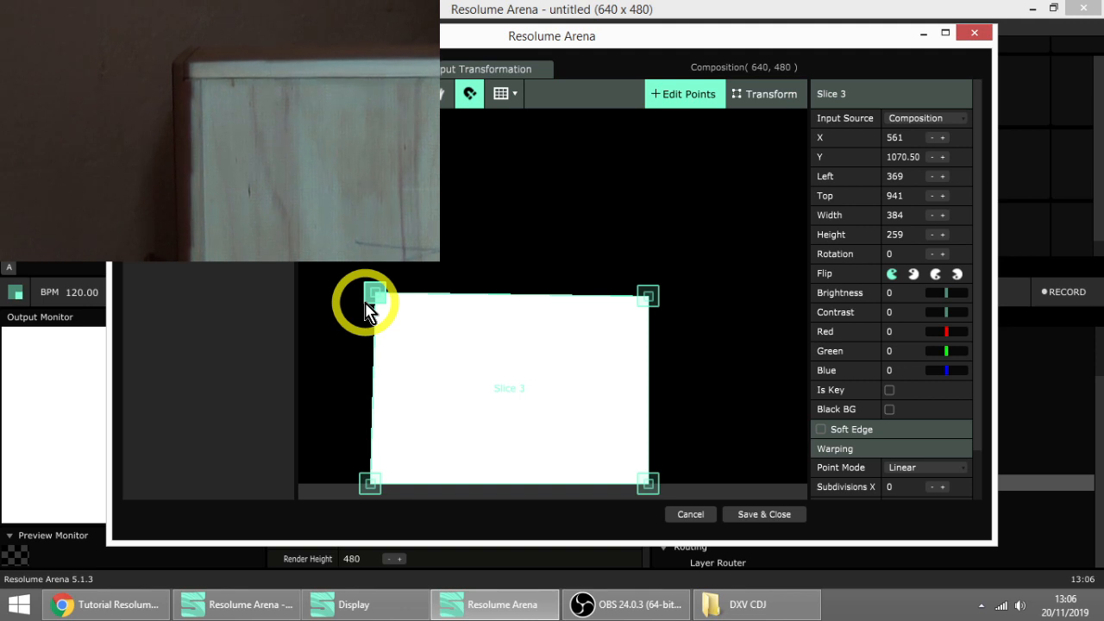
pyautogui.press('Left')
pyautogui.press('Left')
pyautogui.press('Left')
pyautogui.press('Left')
pyautogui.press('Left')
pyautogui.press('Left')
pyautogui.press('Left')
pyautogui.press('Left')
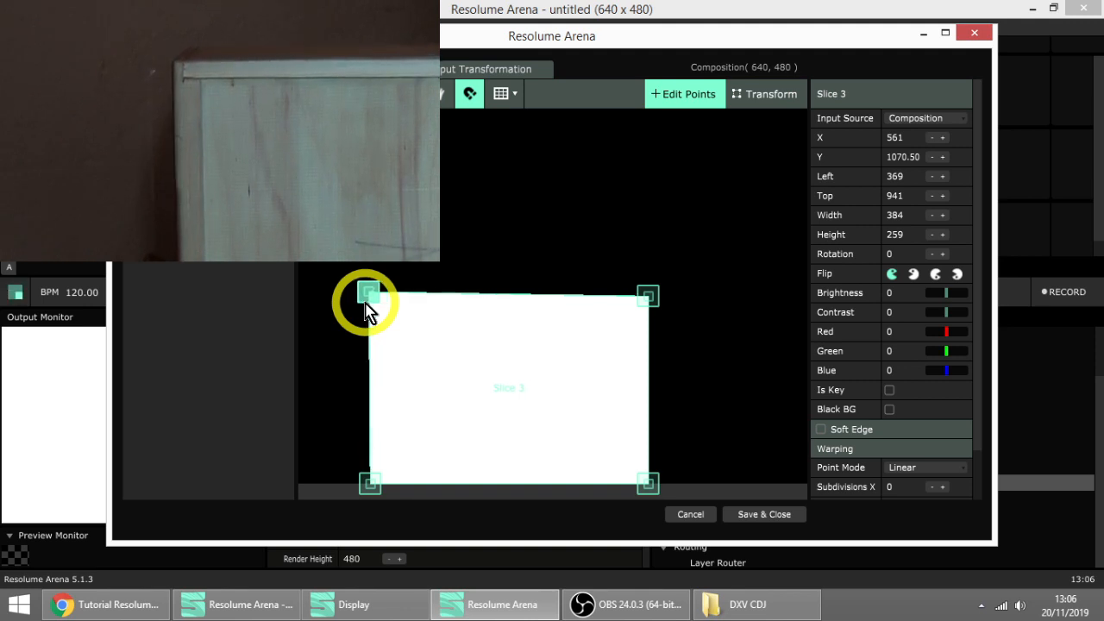
pyautogui.press('Right')
pyautogui.press('Right')
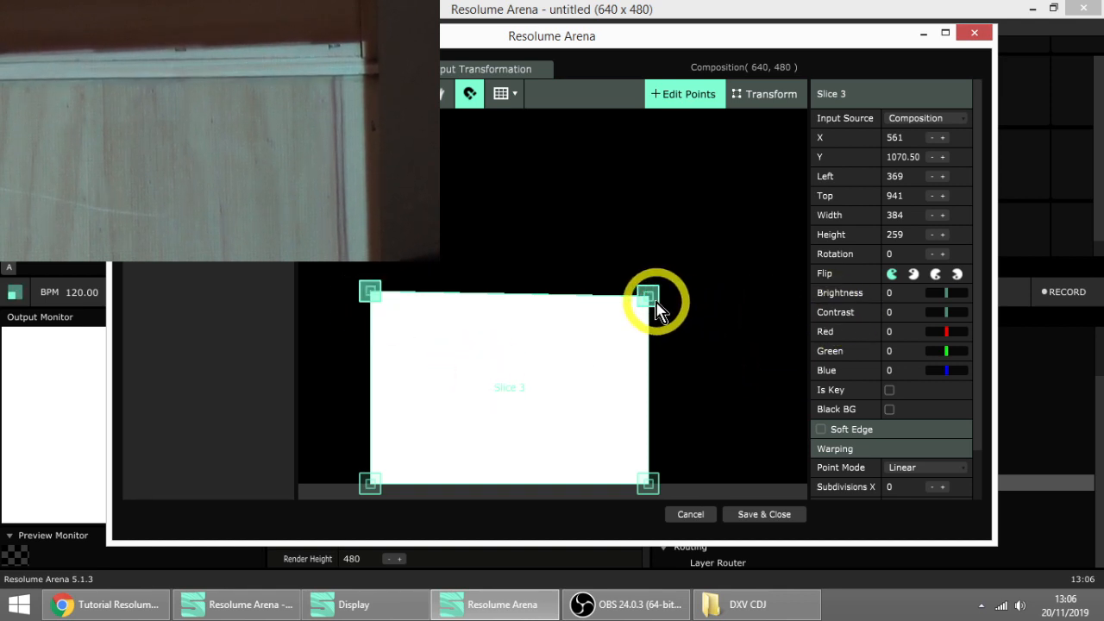
# - Nudge Slice 3's upper-right point vertically and horizontally to fit the box's upper-right corner
pyautogui.moveTo(642, 309); pyautogui.dragTo(642, 300)
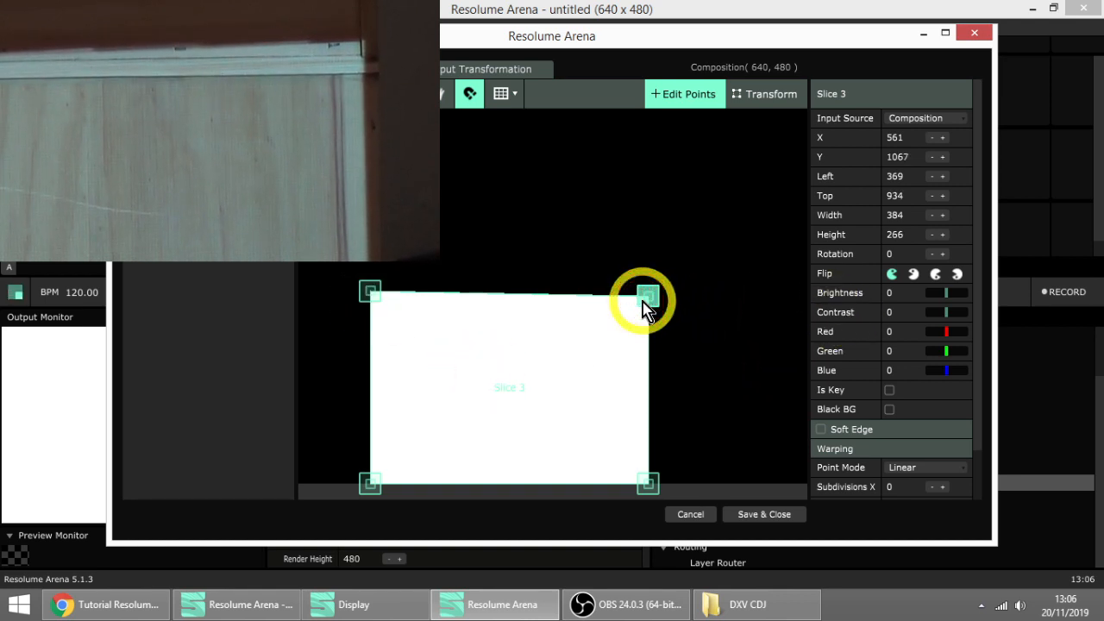
pyautogui.press('Down')
pyautogui.press('Down')
pyautogui.press('Down')
pyautogui.press('Down')
pyautogui.press('Down')
pyautogui.press('Down')
pyautogui.press('Down')
pyautogui.press('Down')
pyautogui.press('Down')
pyautogui.press('Down')
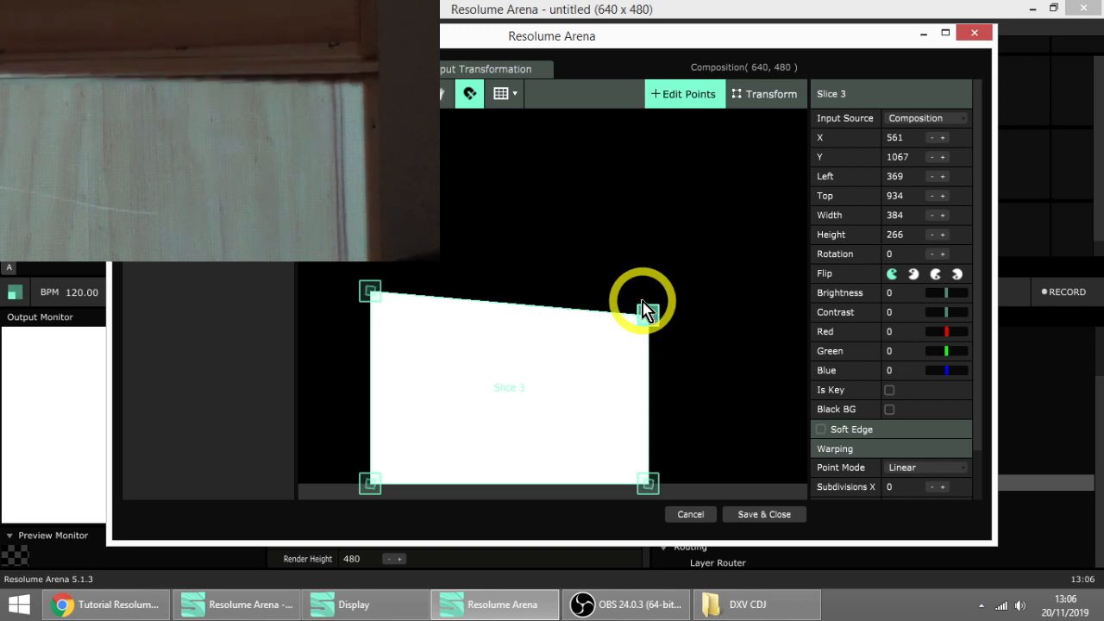
pyautogui.press('Up')
pyautogui.press('Up')
pyautogui.press('Up')
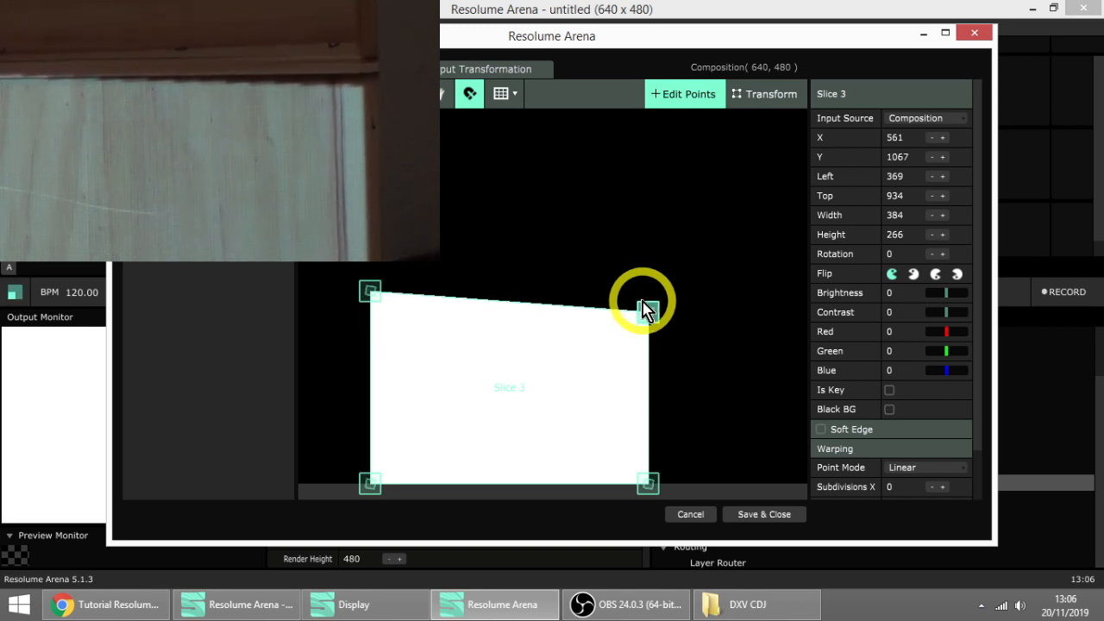
pyautogui.press('Right')
pyautogui.press('Right')
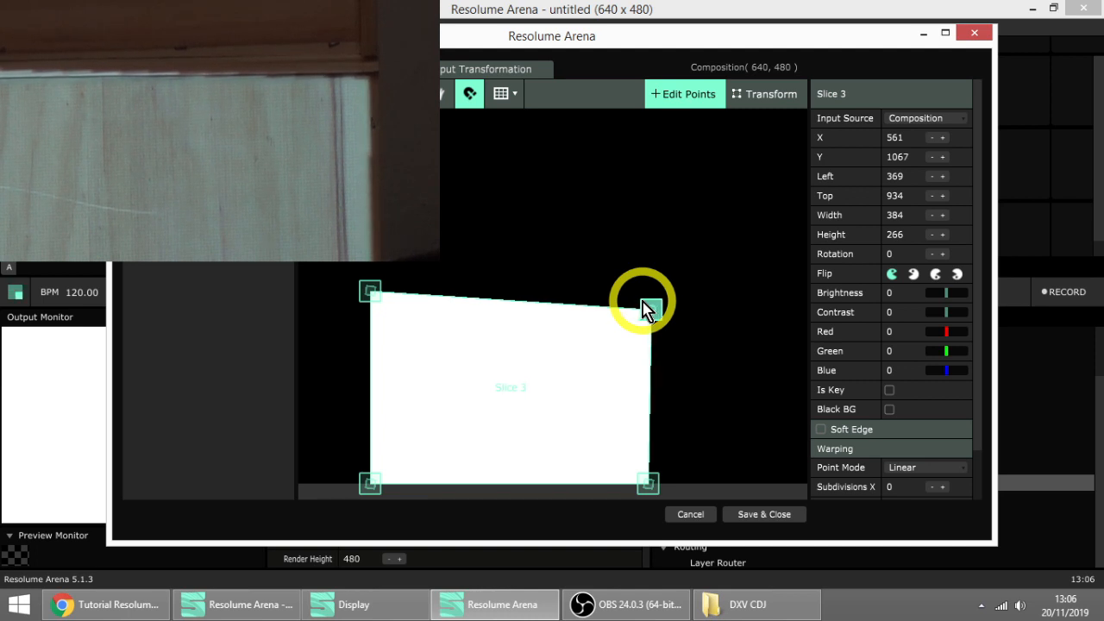
pyautogui.press('Down')
pyautogui.press('Down')
pyautogui.press('Down')
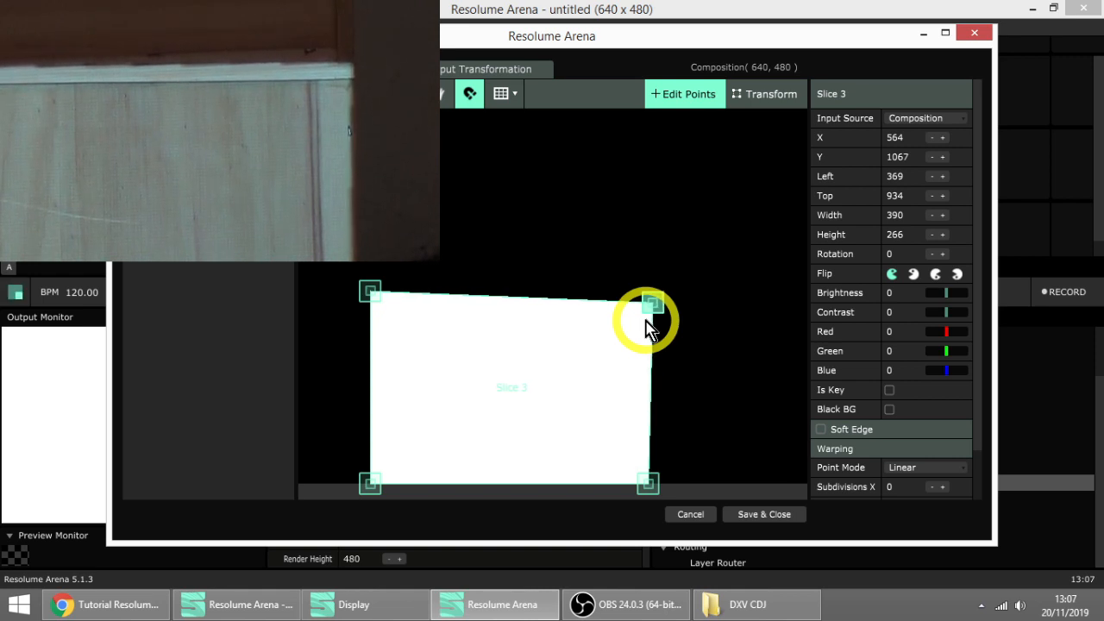
# - Raise Slice 3's lower-right point so the projection ends at the box's bottom edge
pyautogui.scroll(-2, 592, 370)
pyautogui.scroll(2, 638, 475)
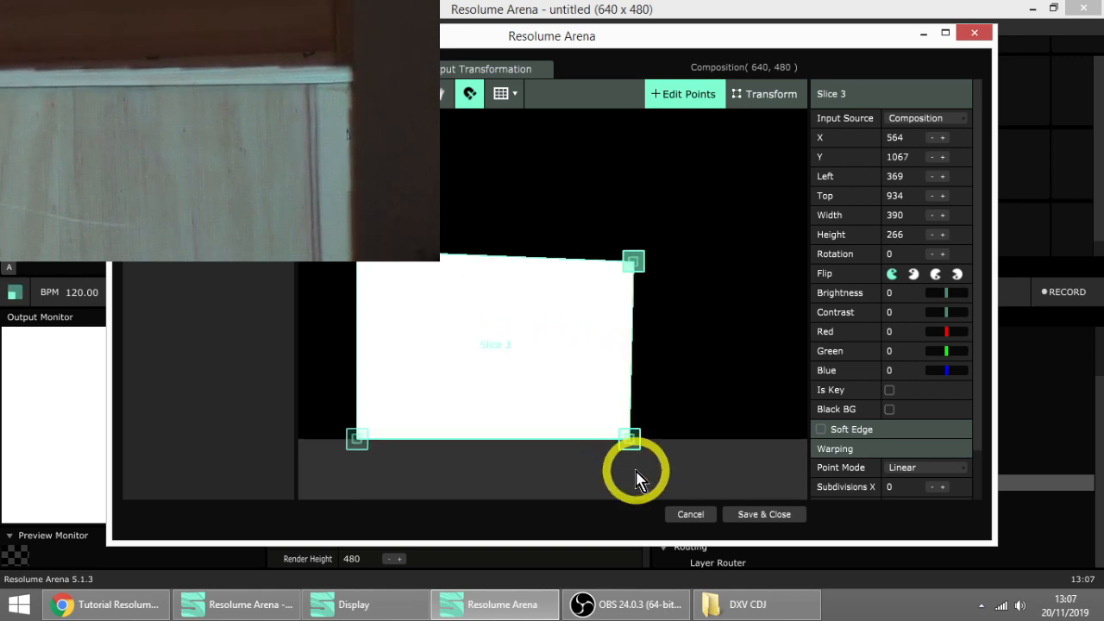
pyautogui.scroll(2, 604, 457)
pyautogui.click(638, 439)
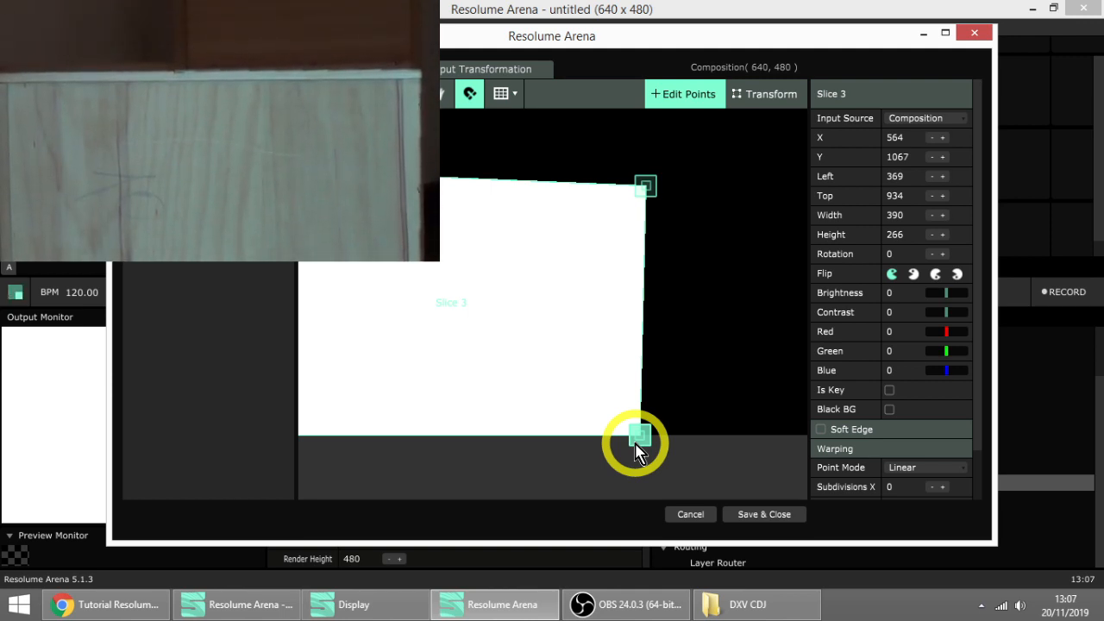
pyautogui.press('Up')
pyautogui.press('Up')
pyautogui.press('Up')
pyautogui.press('Up')
pyautogui.press('Up')
pyautogui.press('Up')
pyautogui.press('Up')
pyautogui.press('Up')
pyautogui.press('Up')
pyautogui.press('Up')
pyautogui.press('Up')
pyautogui.press('Up')
pyautogui.press('Up')
pyautogui.press('Up')
pyautogui.press('Up')
pyautogui.press('Up')
pyautogui.press('Up')
pyautogui.press('Up')
pyautogui.press('Up')
pyautogui.press('Up')
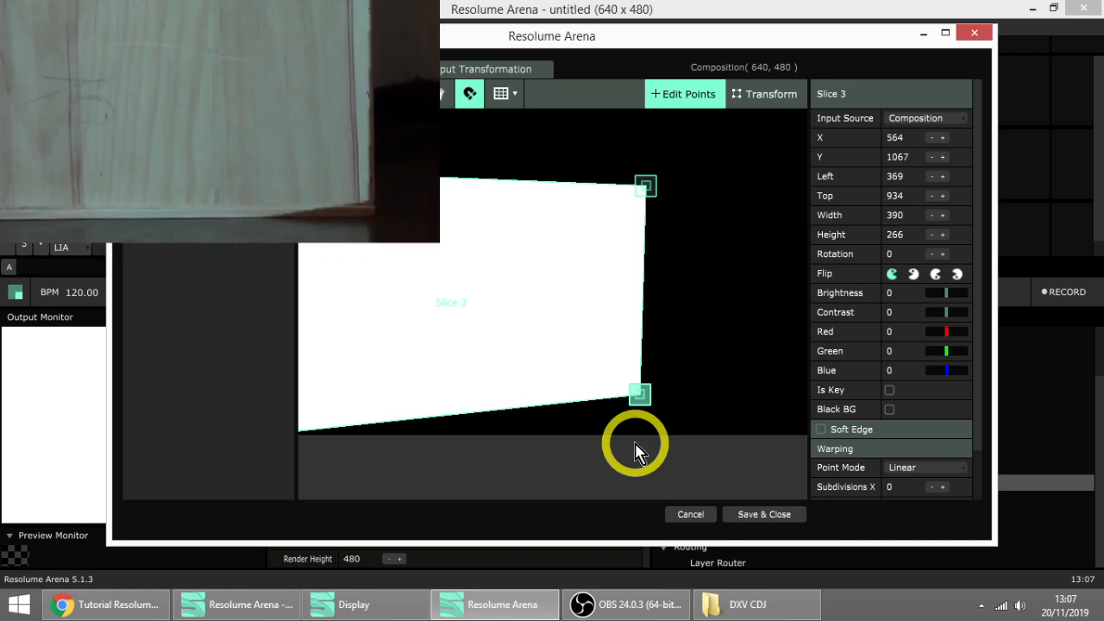
pyautogui.press('Down')
pyautogui.press('Down')
pyautogui.press('Down')
pyautogui.press('Down')
pyautogui.press('Down')
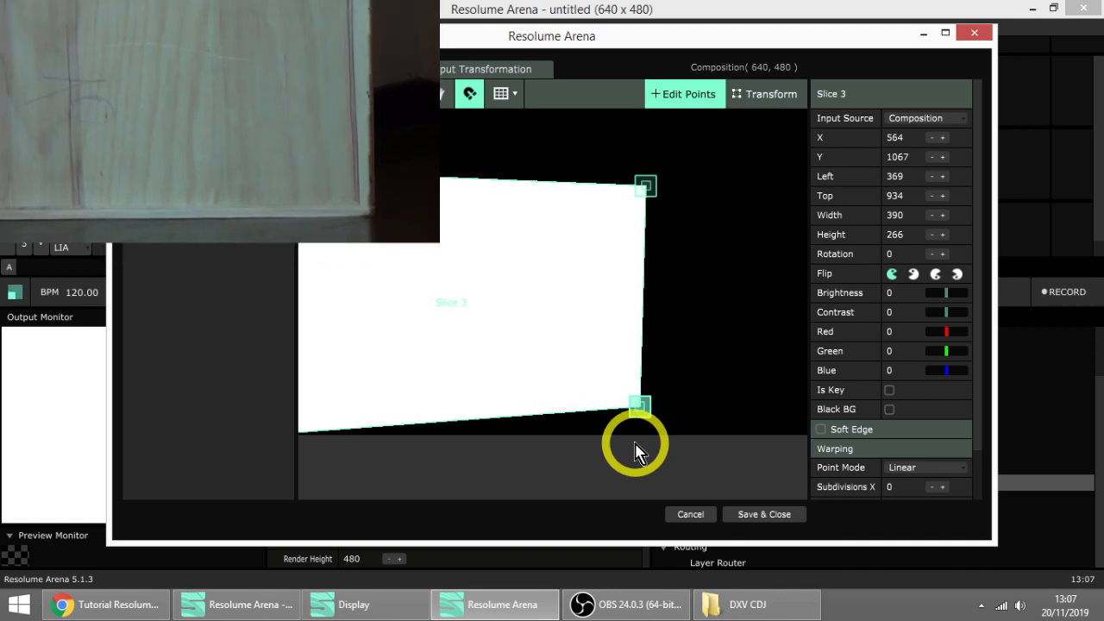
pyautogui.press('Up')
pyautogui.press('Down')
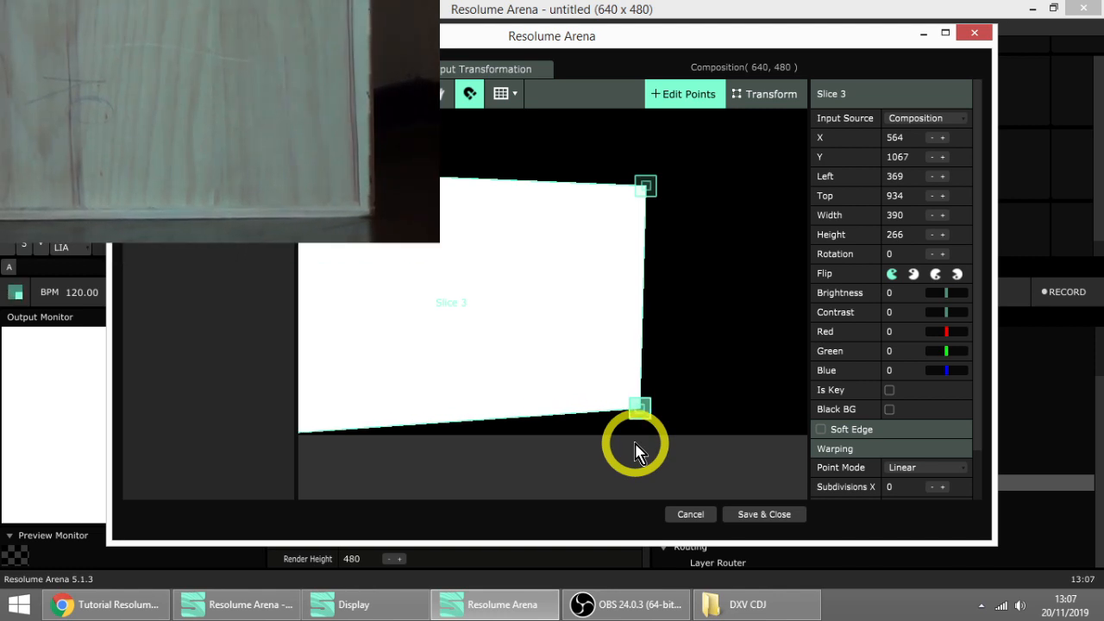
# - Fine-tune the lower-right point of Slice 3 horizontally to line up with the box's right edge
pyautogui.press('Right')
pyautogui.press('Right')
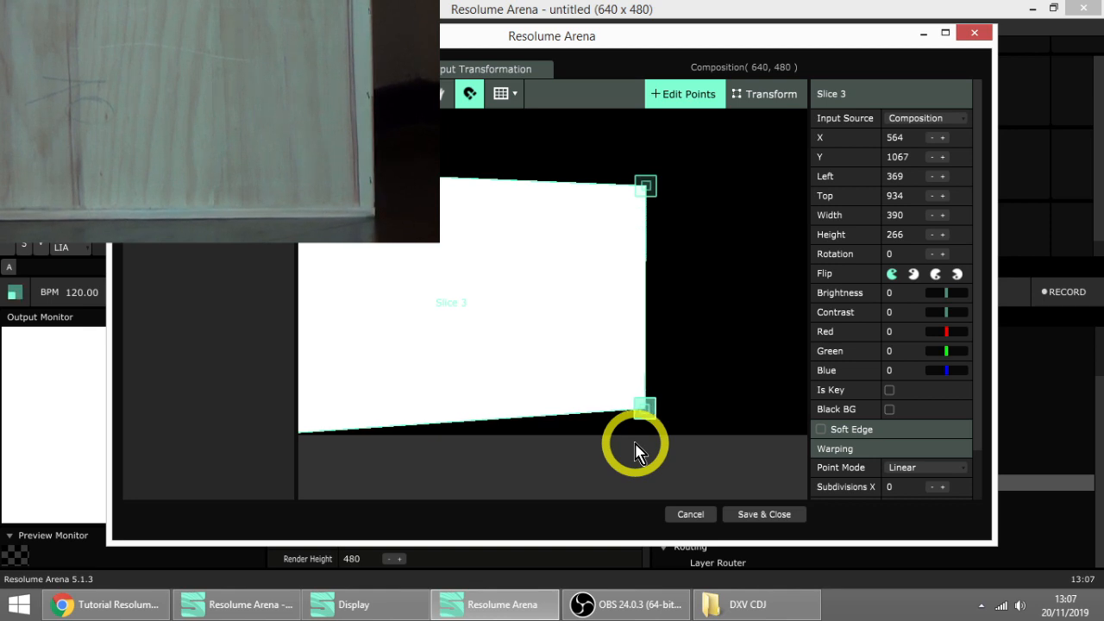
pyautogui.press('Right')
pyautogui.press('Right')
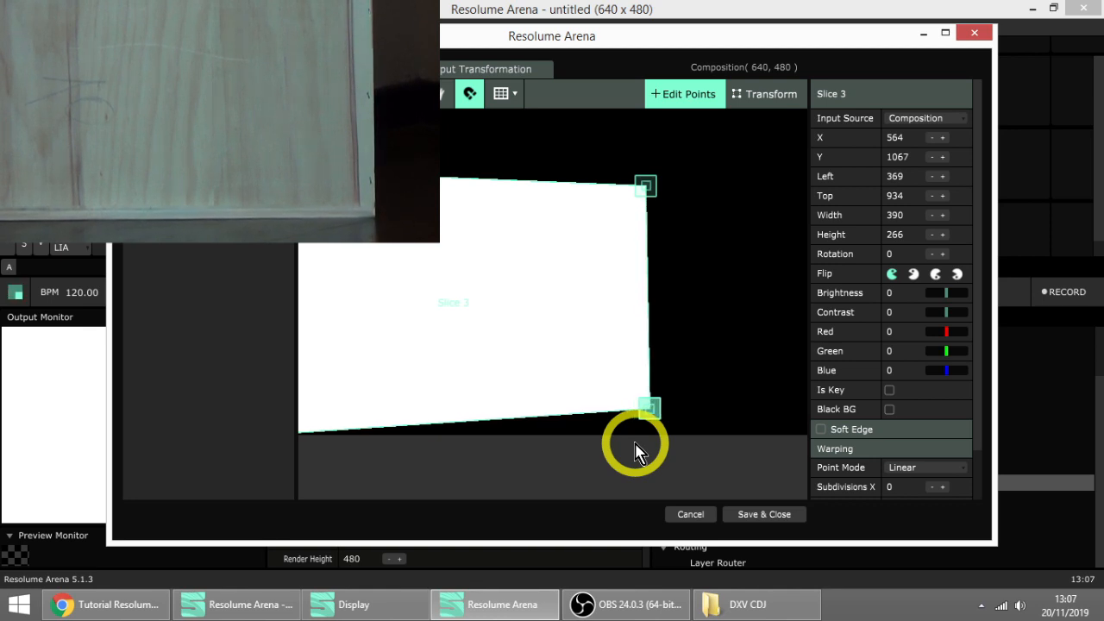
pyautogui.press('Left')
pyautogui.press('Left')
pyautogui.press('Left')
pyautogui.press('Left')
pyautogui.press('Left')
pyautogui.press('Left')
pyautogui.press('Left')
pyautogui.press('Right')
pyautogui.press('Right')
pyautogui.press('Right')
pyautogui.press('Right')
pyautogui.press('Right')
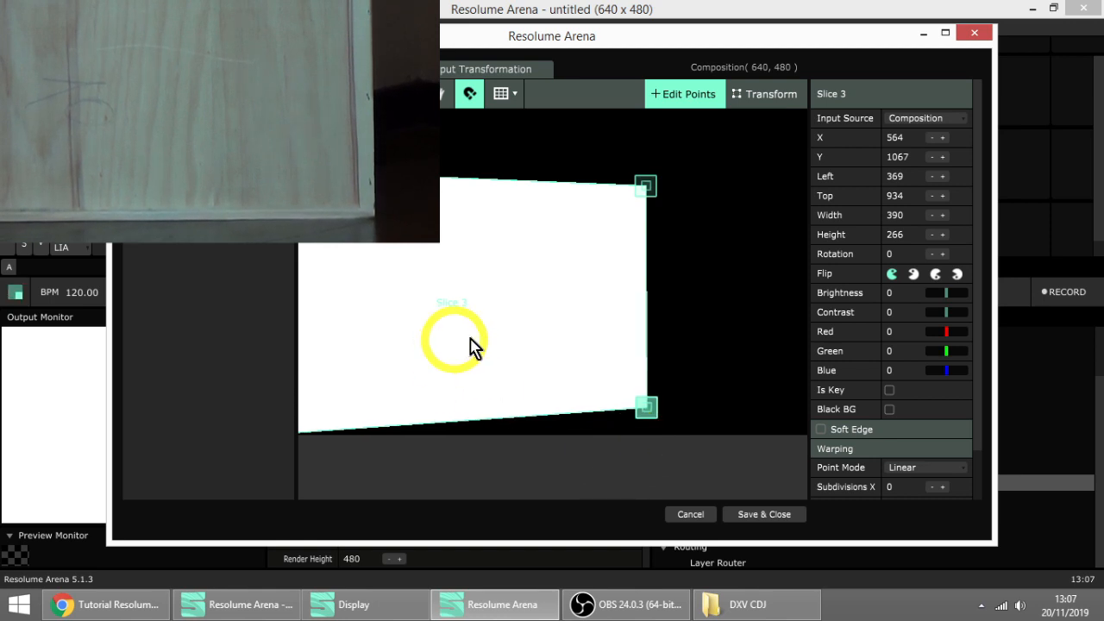
# - Raise Slice 3's lower-left point from the floor toward the box's bottom edge
pyautogui.scroll(-3, 420, 382)
pyautogui.scroll(4, 431, 371)
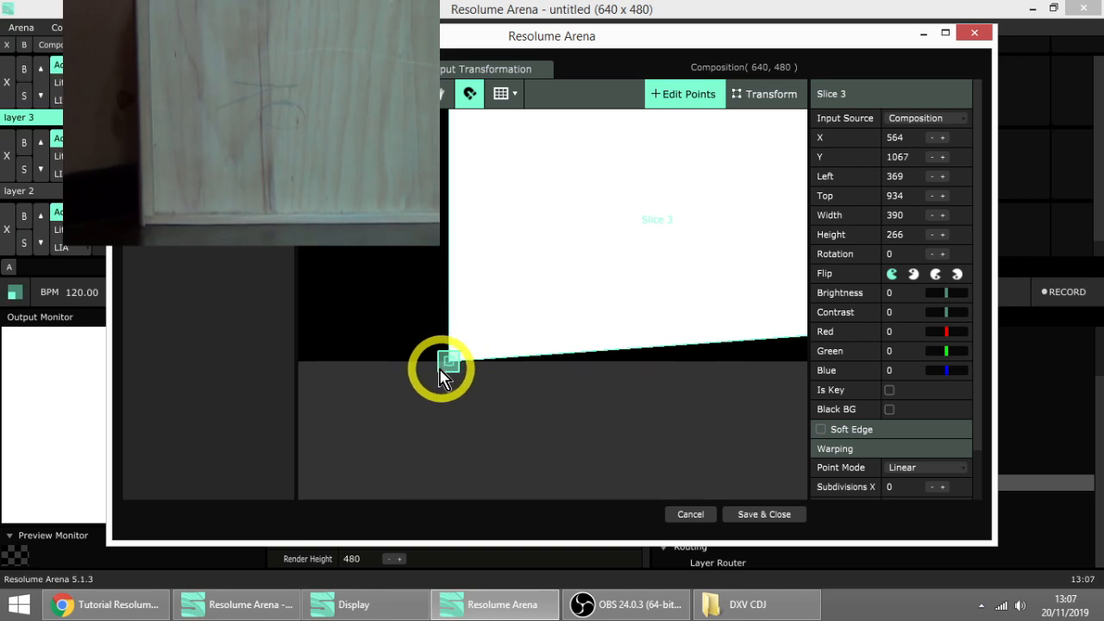
pyautogui.click(446, 370)
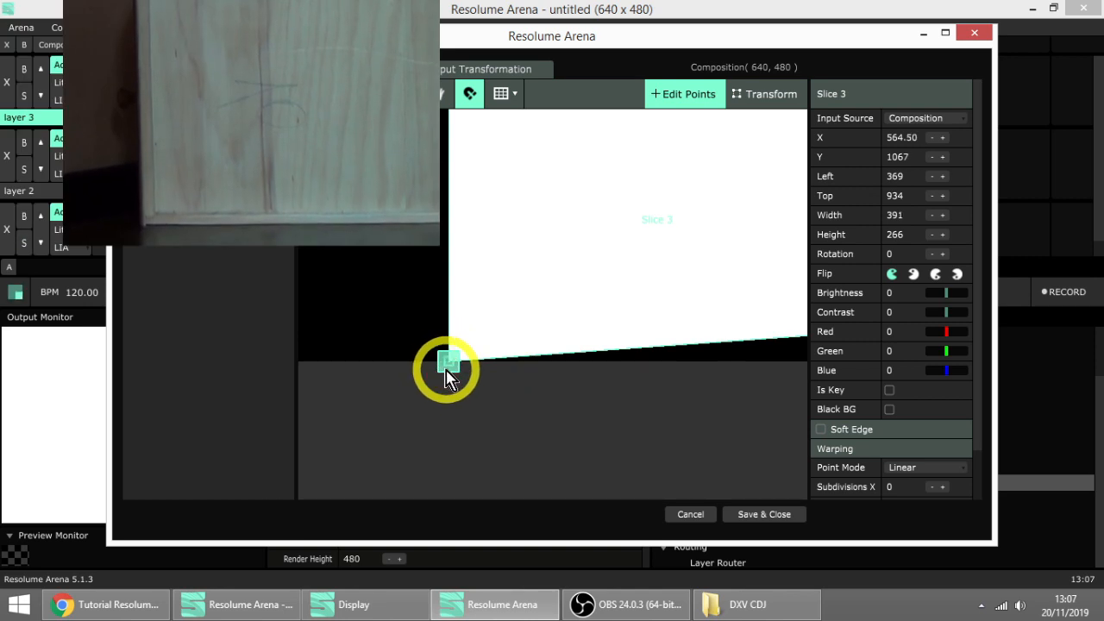
pyautogui.press('Up')
pyautogui.press('Up')
pyautogui.press('Up')
pyautogui.press('Up')
pyautogui.press('Up')
pyautogui.press('Up')
pyautogui.press('Up')
pyautogui.press('Up')
pyautogui.press('Up')
pyautogui.press('Up')
pyautogui.press('Up')
pyautogui.press('Up')
pyautogui.press('Up')
pyautogui.press('Up')
pyautogui.press('Up')
pyautogui.press('Up')
pyautogui.press('Up')
pyautogui.press('Up')
pyautogui.press('Up')
pyautogui.press('Up')
pyautogui.press('Up')
pyautogui.press('Up')
pyautogui.press('Up')
pyautogui.press('Up')
pyautogui.press('Up')
pyautogui.press('Up')
pyautogui.press('Up')
pyautogui.press('Up')
pyautogui.press('Up')
pyautogui.press('Up')
pyautogui.press('Up')
pyautogui.press('Up')
pyautogui.press('Up')
pyautogui.press('Up')
pyautogui.press('Up')
pyautogui.press('Up')
pyautogui.press('Up')
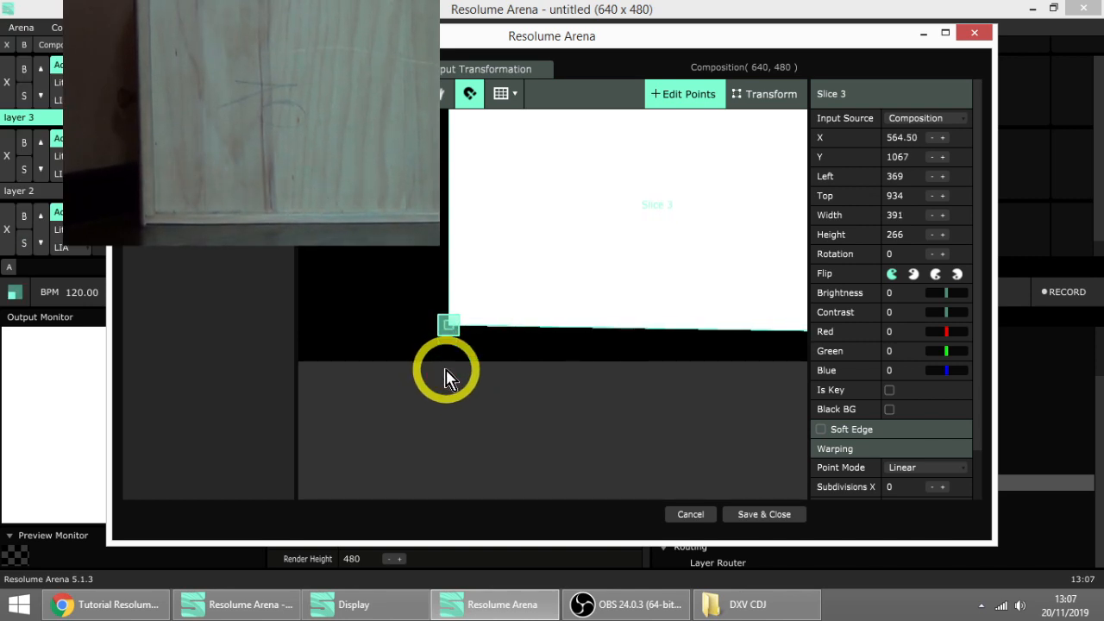
# - Adjust Slice 3's lower-left point horizontally to line up with the low box's left edge
pyautogui.press('Right')
pyautogui.press('Right')
pyautogui.press('Right')
pyautogui.press('Right')
pyautogui.press('Right')
pyautogui.press('Right')
pyautogui.press('Right')
pyautogui.press('Right')
pyautogui.press('Right')
pyautogui.press('Right')
pyautogui.press('Right')
pyautogui.press('Right')
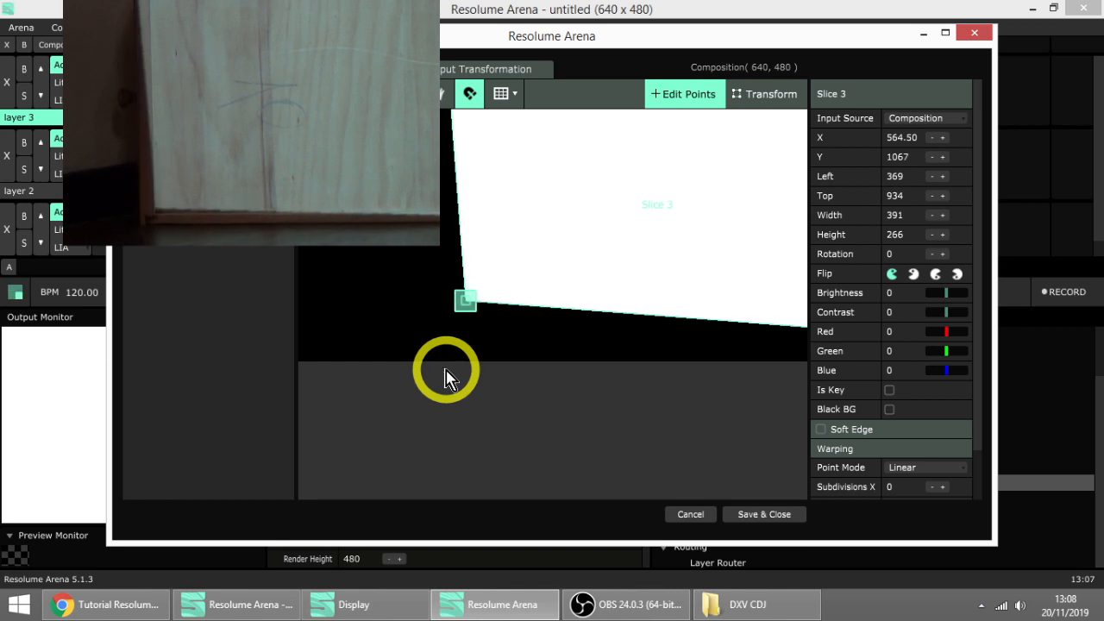
pyautogui.press('Left')
pyautogui.press('Left')
pyautogui.press('Left')
pyautogui.press('Left')
pyautogui.press('Left')
pyautogui.press('Left')
pyautogui.press('Left')
pyautogui.press('Left')
pyautogui.press('Left')
pyautogui.press('Left')
pyautogui.press('Left')
pyautogui.press('Left')
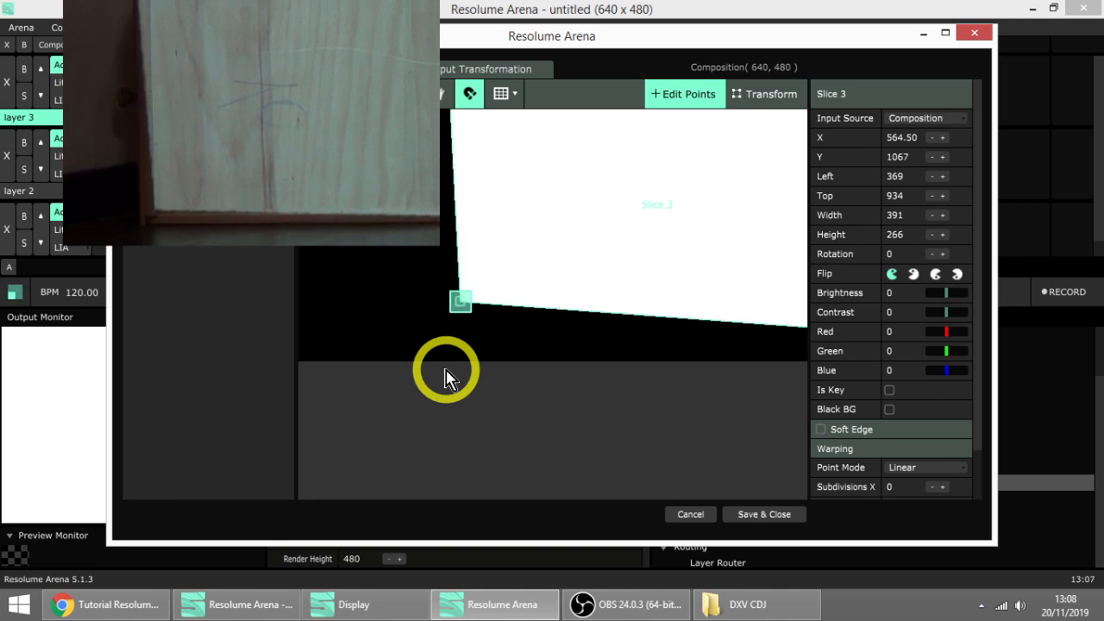
pyautogui.press('Left')
pyautogui.press('Left')
pyautogui.press('Left')
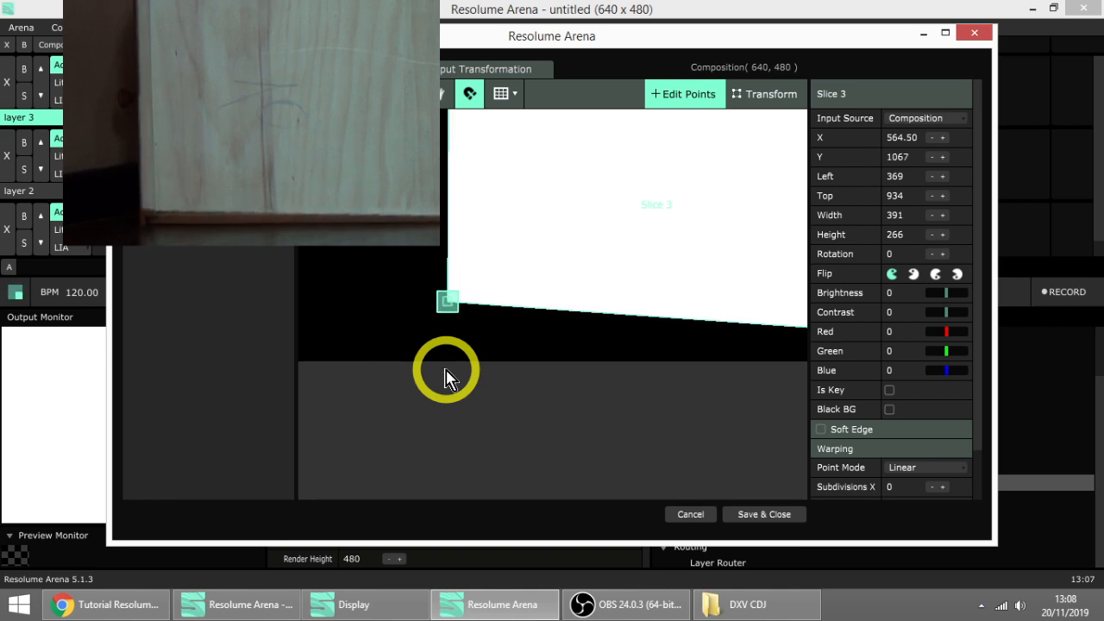
# - Lower Slice 3's lower-left point to reach the low box's bottom edge
pyautogui.press('Down')
pyautogui.press('Down')
pyautogui.press('Down')
pyautogui.press('Down')
pyautogui.press('Down')
pyautogui.press('Down')
pyautogui.press('Down')
pyautogui.press('Down')
pyautogui.press('Down')
pyautogui.press('Down')
pyautogui.press('Down')
pyautogui.press('Down')
pyautogui.press('Down')
pyautogui.press('Down')
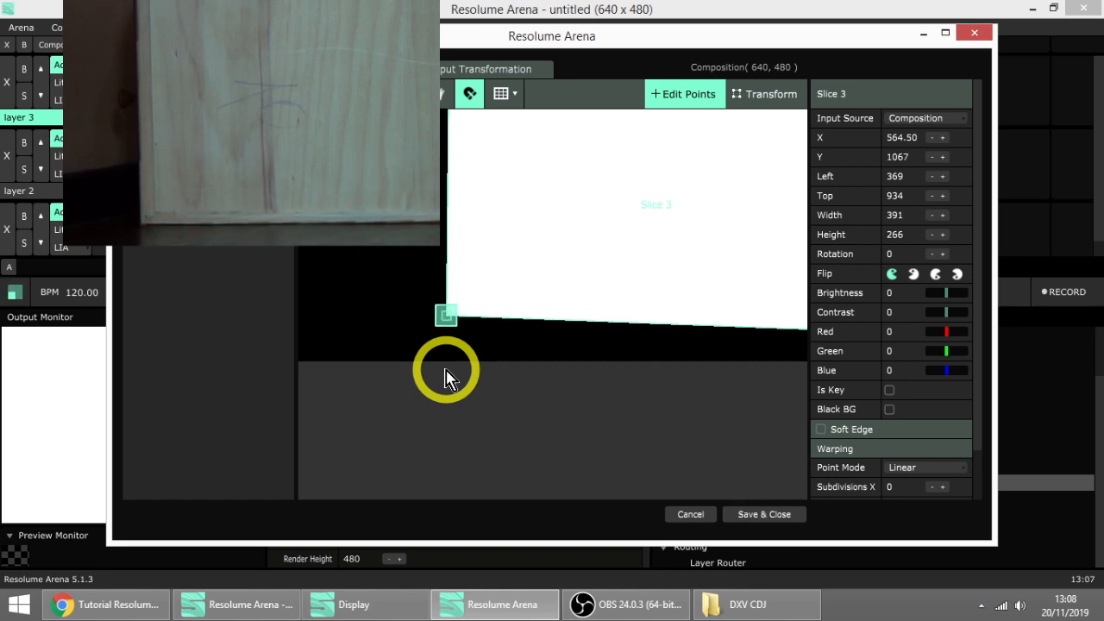
pyautogui.press('Down')
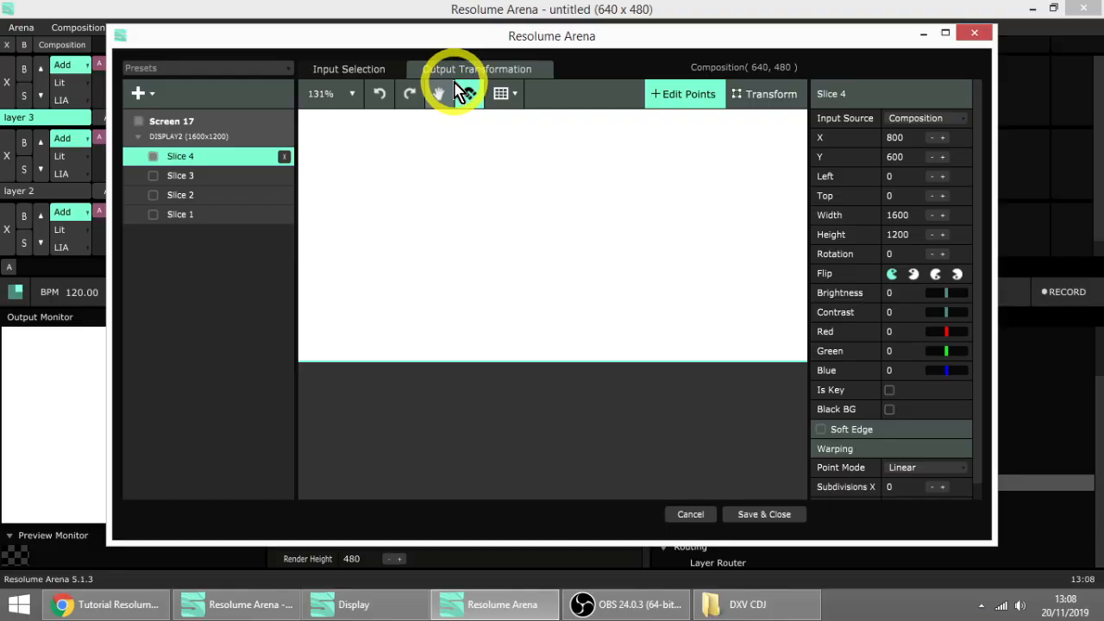
# - Narrow Slice 4's input selection from both sides to a full-height strip about 276 wide, starting about 164 from the left
pyautogui.click(354, 69)
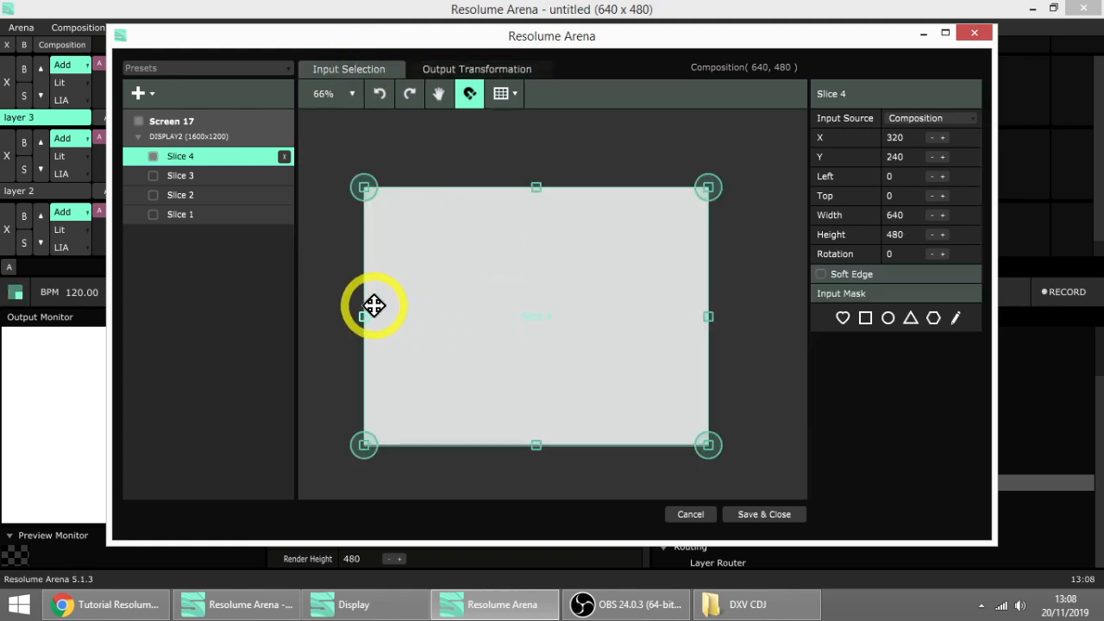
pyautogui.moveTo(362, 317); pyautogui.dragTo(452, 314)
pyautogui.moveTo(707, 316); pyautogui.dragTo(602, 316)
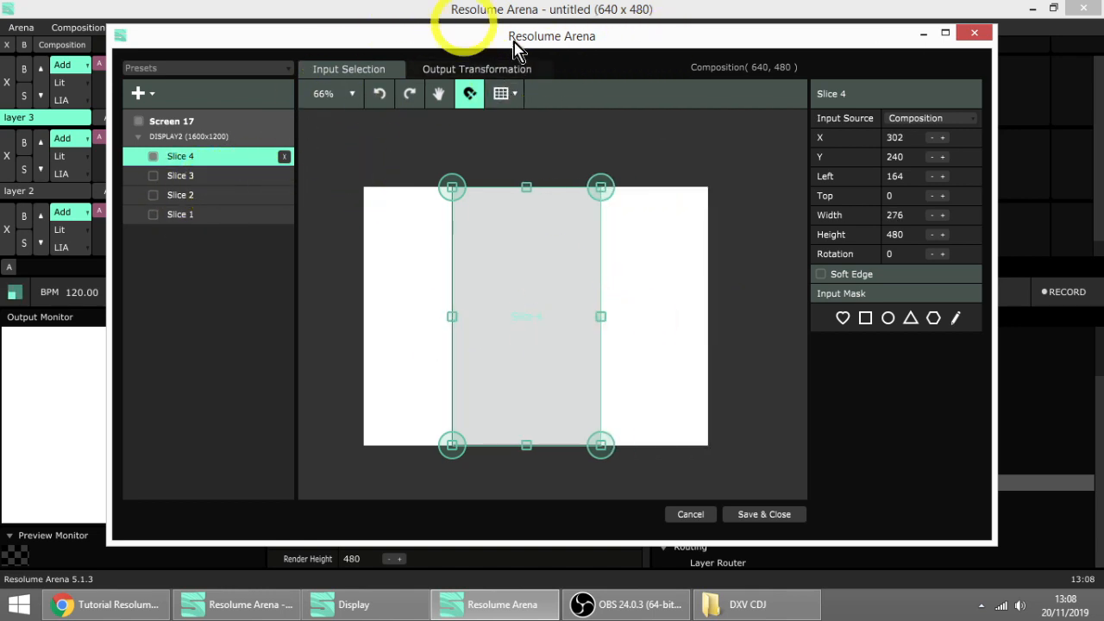
# - Scale Slice 4 proportionally in the output transformation to about 559 × 419 and move it over the tall box behind the low one
pyautogui.click(477, 69)
pyautogui.scroll(-5, 500, 371)
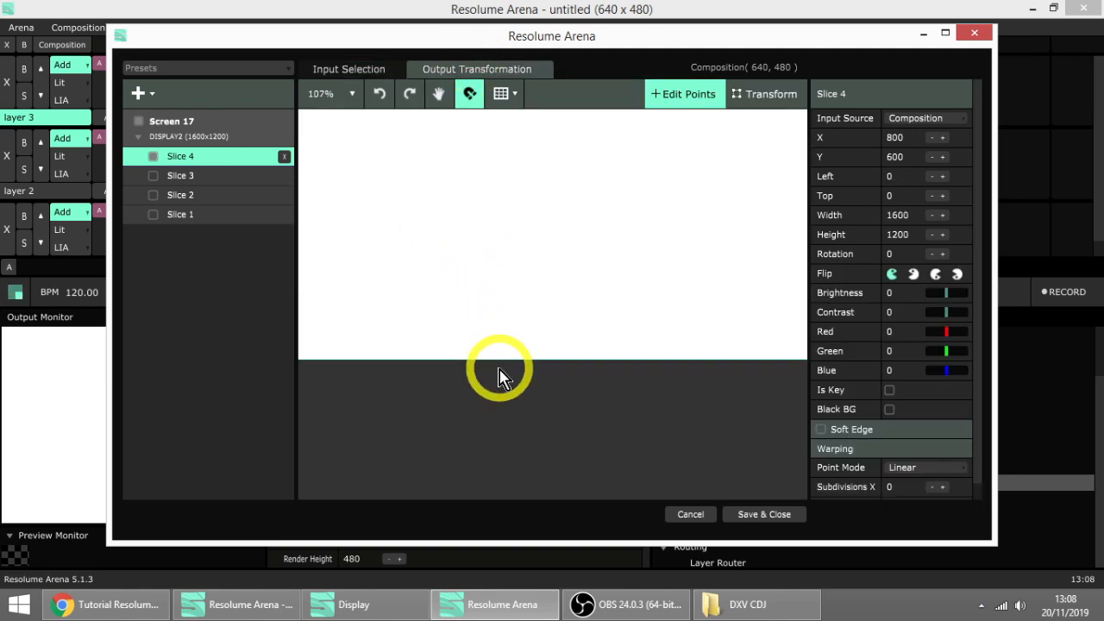
pyautogui.scroll(2, 532, 284)
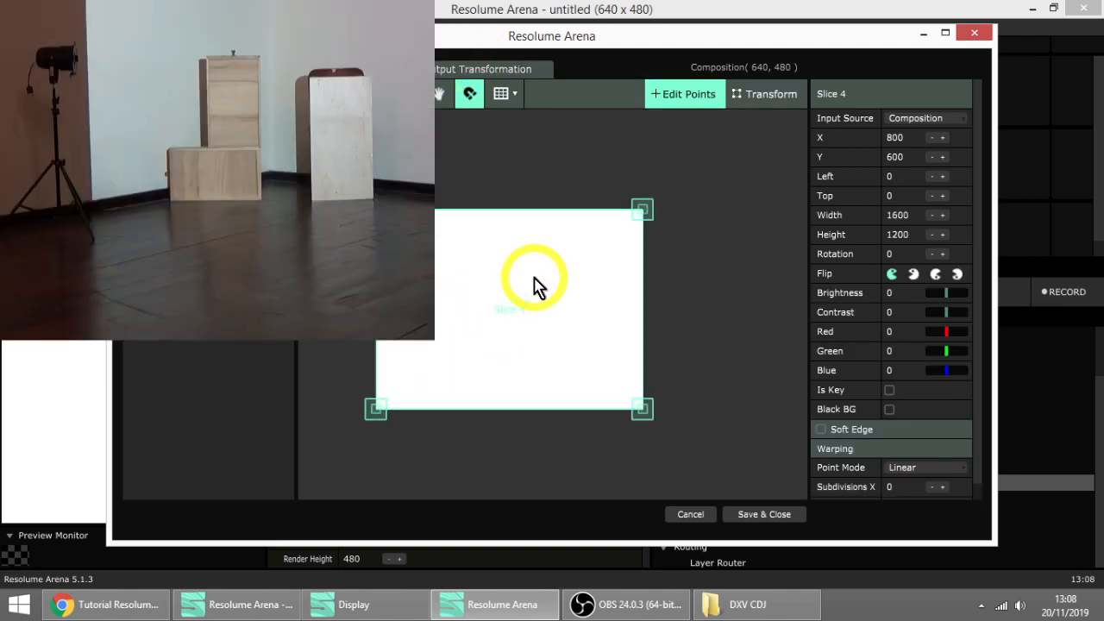
pyautogui.click(763, 95)
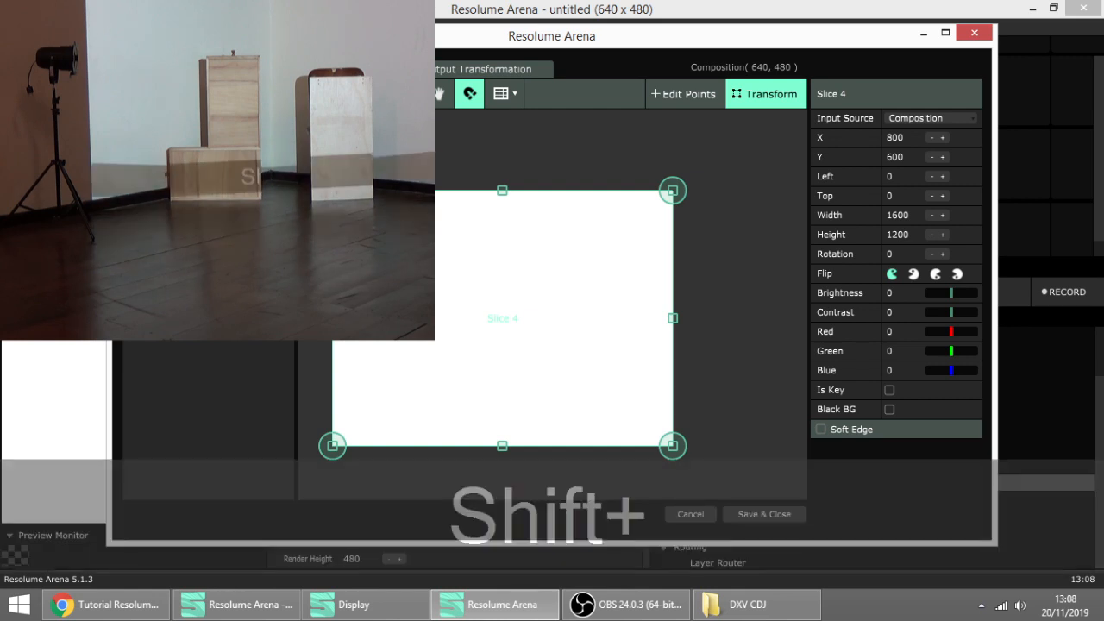
pyautogui.moveTo(333, 190); pyautogui.dragTo(525, 353)
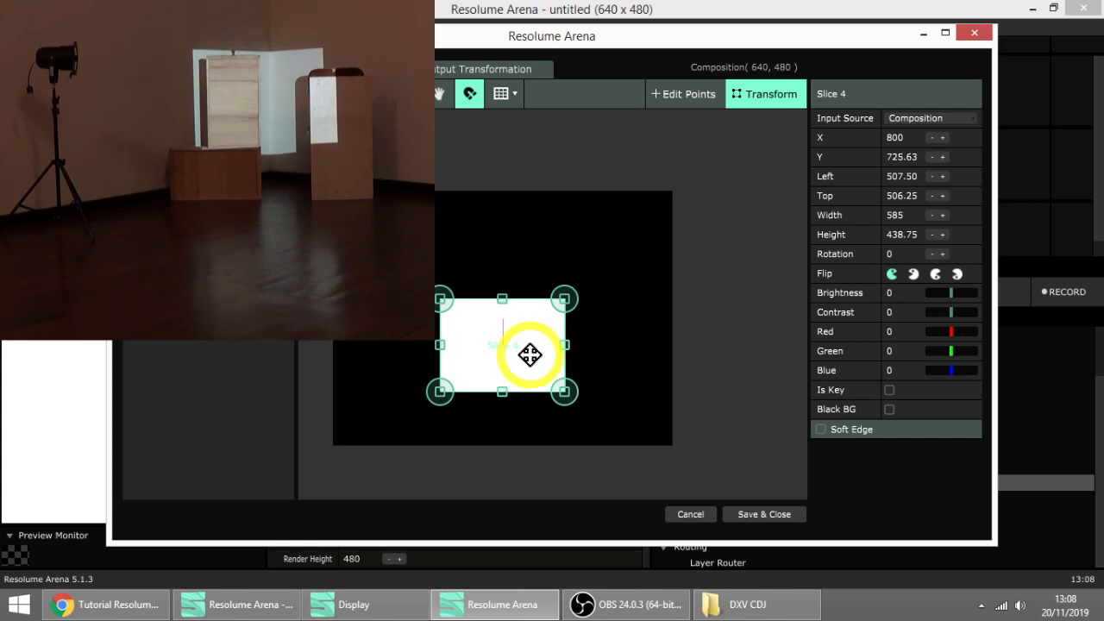
pyautogui.moveTo(563, 393)
pyautogui.mouseDown()
pyautogui.moveTo(546, 387)
pyautogui.moveTo(560, 387)
pyautogui.mouseUp()
pyautogui.moveTo(498, 331); pyautogui.dragTo(506, 340)
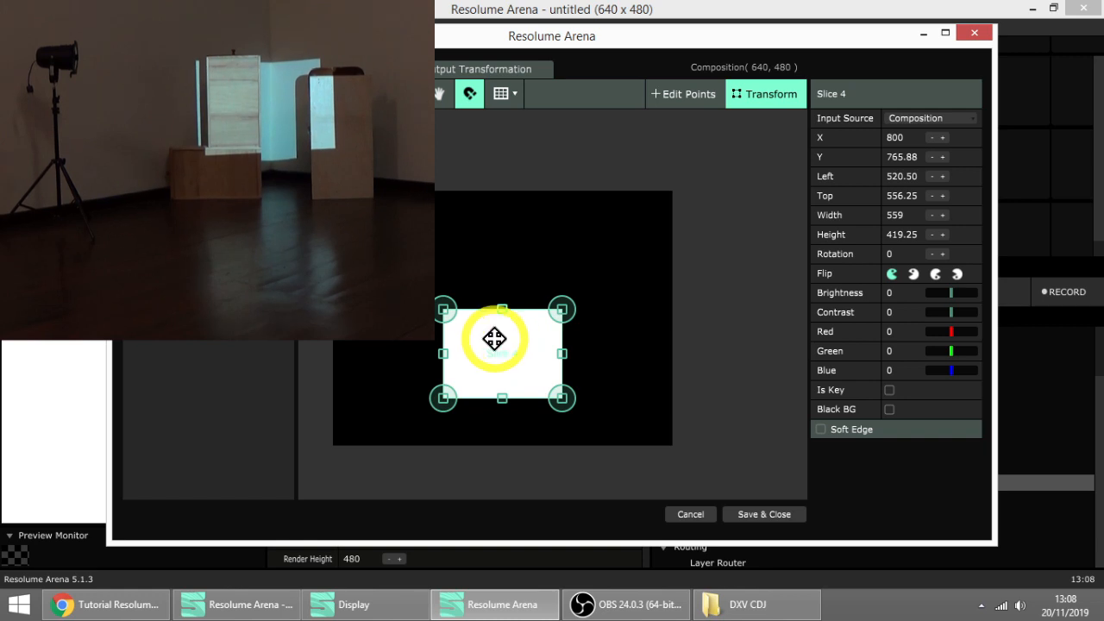
# - Nudge Slice 4 to X 816, Y 759.88, and pull in its right side to a width of about 263.5 to fit the tall box
pyautogui.press('Up')
pyautogui.press('Right')
pyautogui.press('Right')
pyautogui.press('Right')
pyautogui.press('Right')
pyautogui.press('Right')
pyautogui.press('Right')
pyautogui.press('Right')
pyautogui.press('Right')
pyautogui.press('Right')
pyautogui.press('Right')
pyautogui.press('Right')
pyautogui.press('Right')
pyautogui.press('Right')
pyautogui.press('Right')
pyautogui.press('Right')
pyautogui.press('Right')
pyautogui.press('Right')
pyautogui.press('Right')
pyautogui.press('Right')
pyautogui.press('Right')
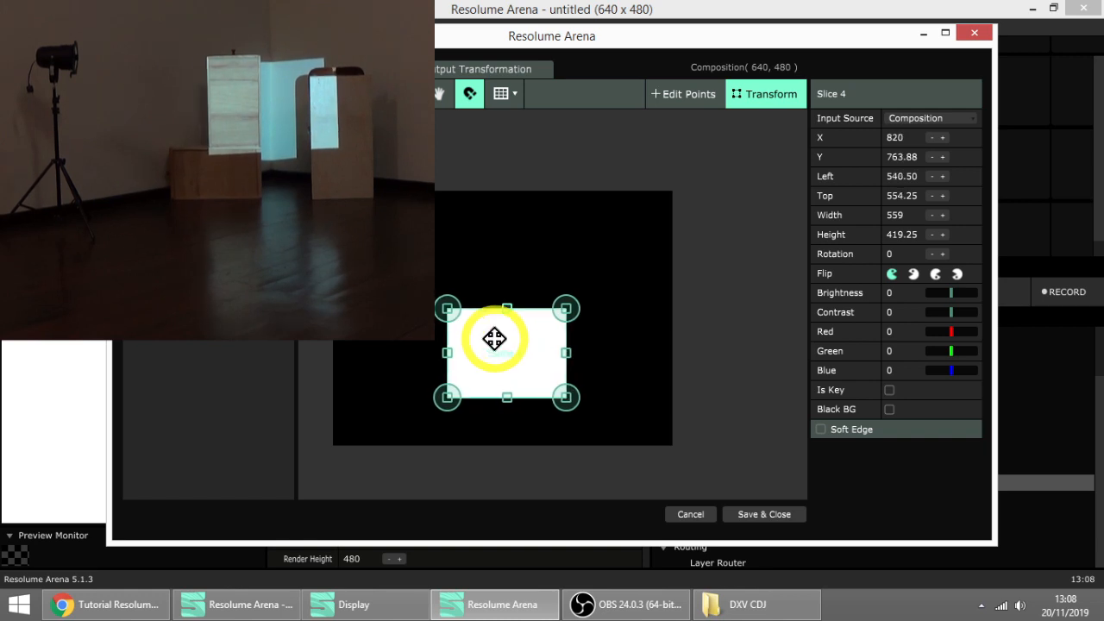
pyautogui.press('Up')
pyautogui.press('Up')
pyautogui.press('Up')
pyautogui.press('Up')
pyautogui.press('Left')
pyautogui.press('Left')
pyautogui.press('Left')
pyautogui.press('Left')
pyautogui.press('Left')
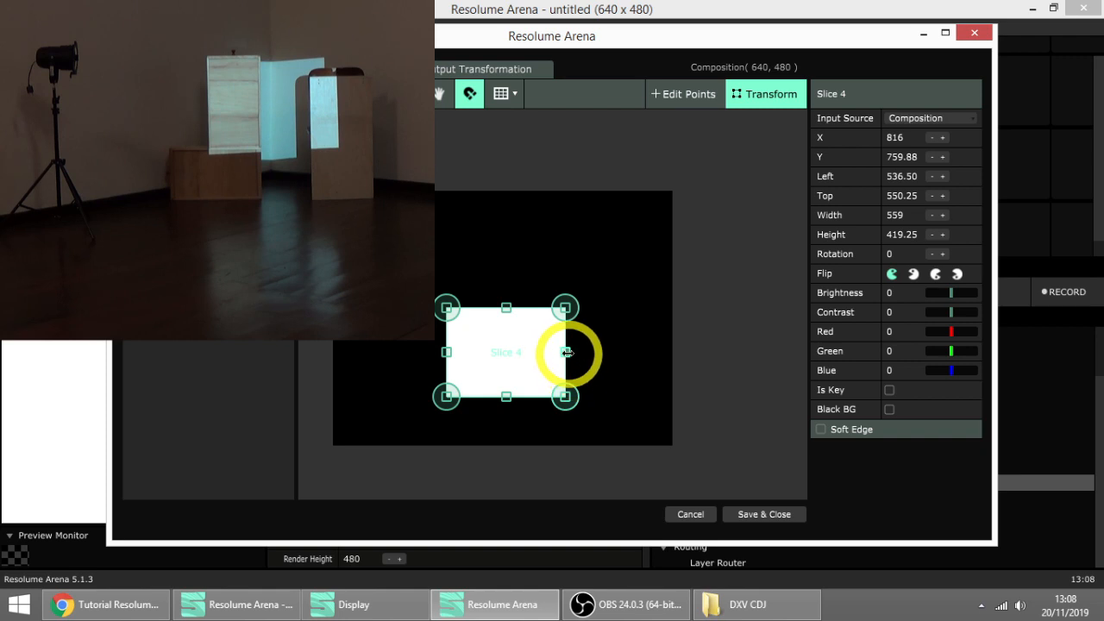
pyautogui.moveTo(566, 352); pyautogui.dragTo(504, 352)
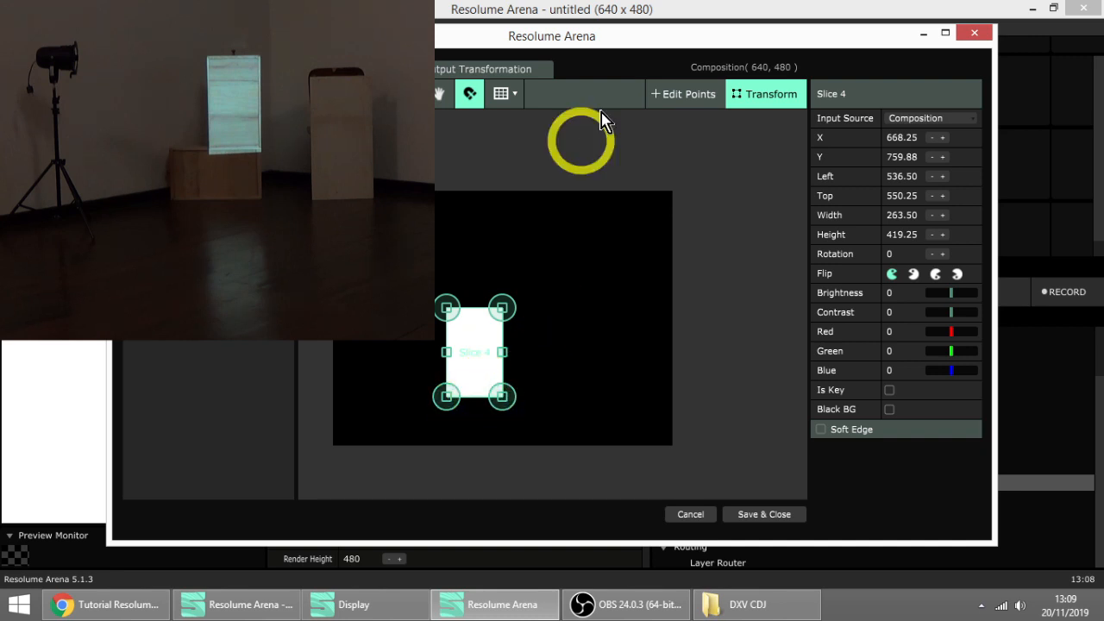
# - Edit Slice 4's points, fitting the lower-left one to the tall box's bottom edge and left side
pyautogui.click(686, 97)
pyautogui.scroll(6, 456, 402)
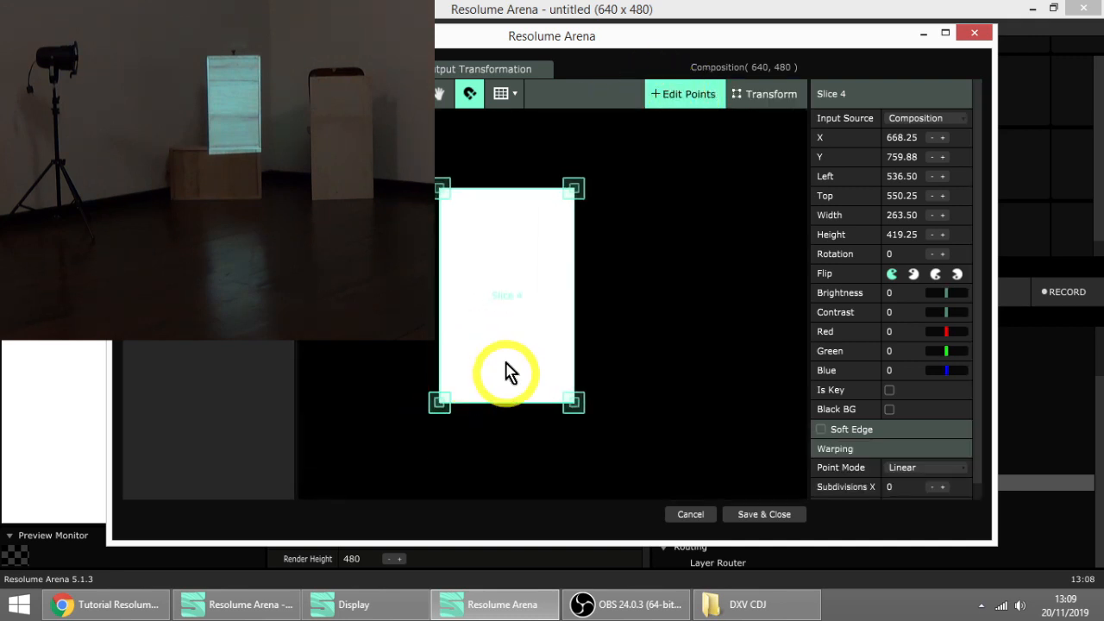
pyautogui.click(411, 428)
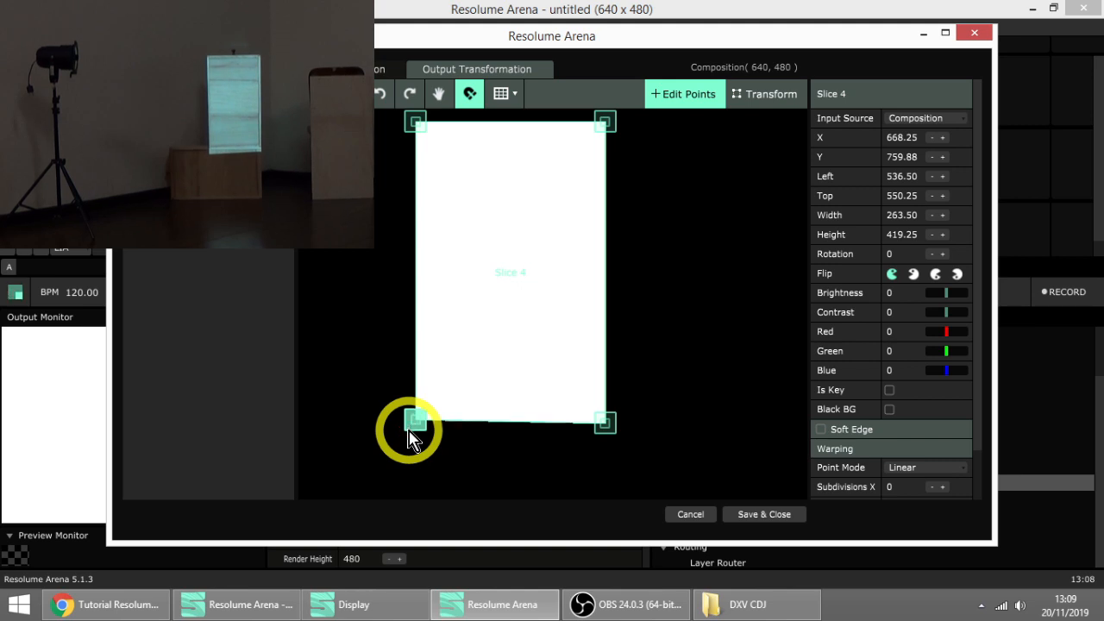
pyautogui.press('Up')
pyautogui.press('Up')
pyautogui.press('Up')
pyautogui.press('Up')
pyautogui.press('Up')
pyautogui.press('Up')
pyautogui.press('Up')
pyautogui.press('Up')
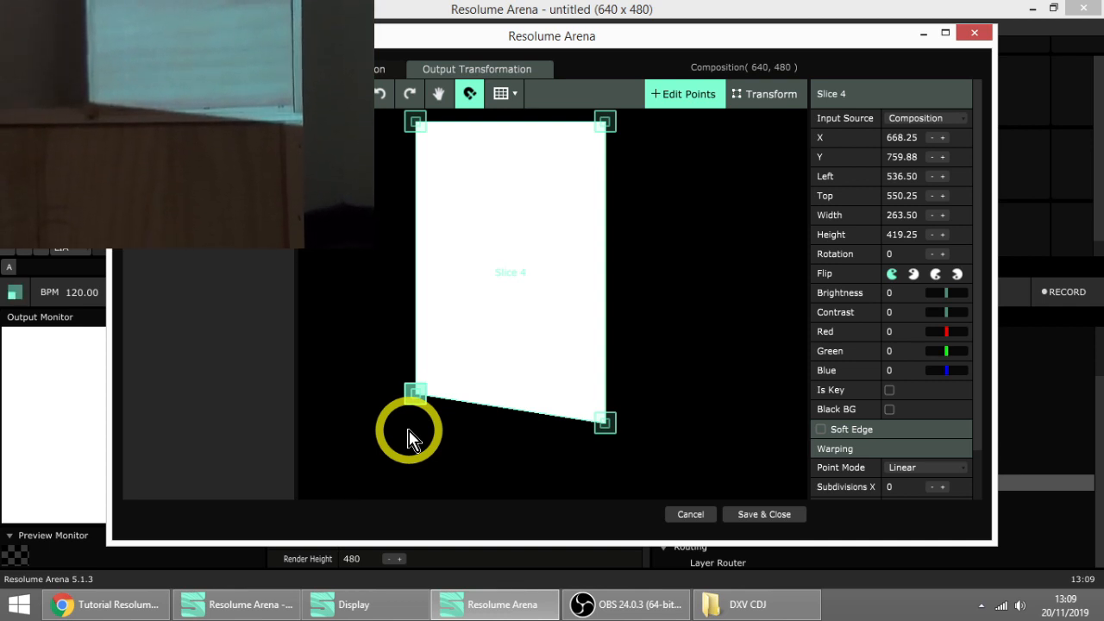
pyautogui.press('Down')
pyautogui.press('Down')
pyautogui.press('Down')
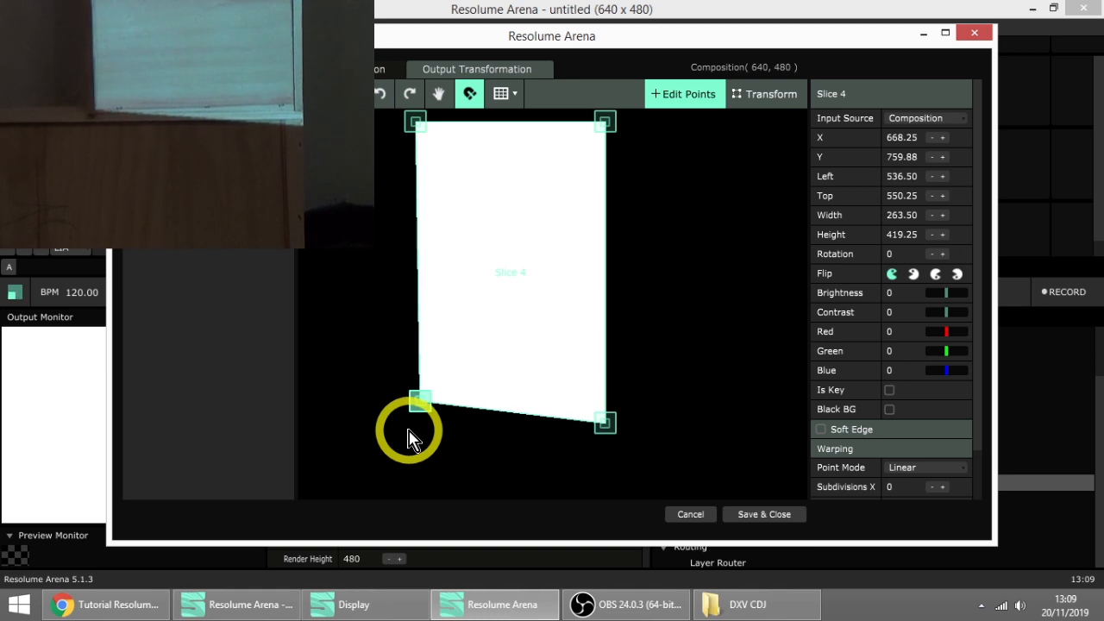
pyautogui.press('Left')
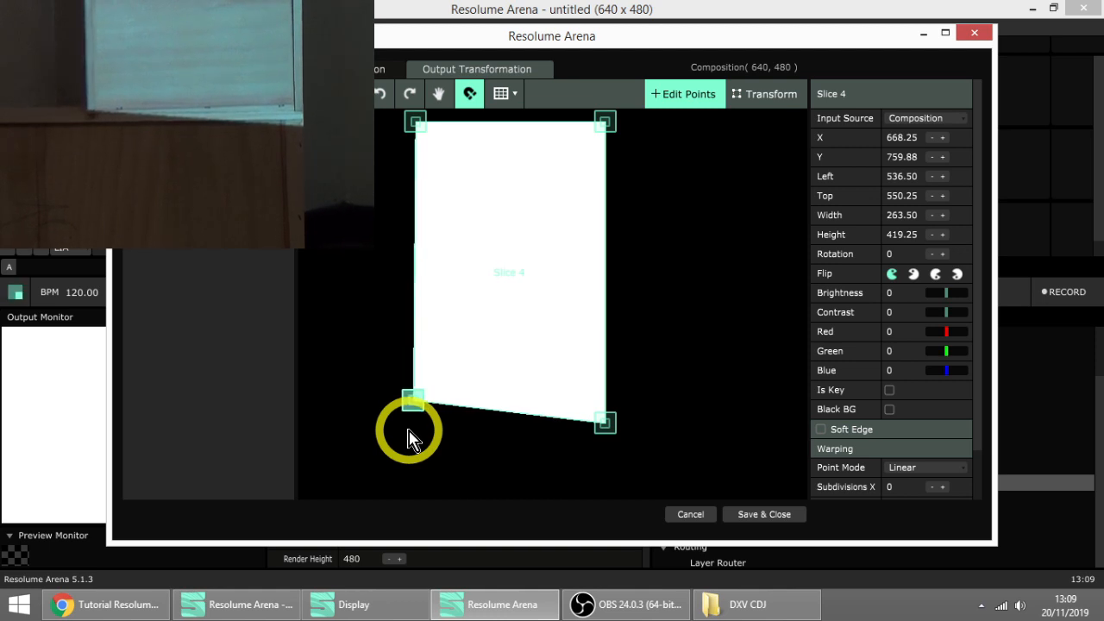
# - Raise Slice 4's lower-right point to match the tall box's bottom edge
pyautogui.click(609, 432)
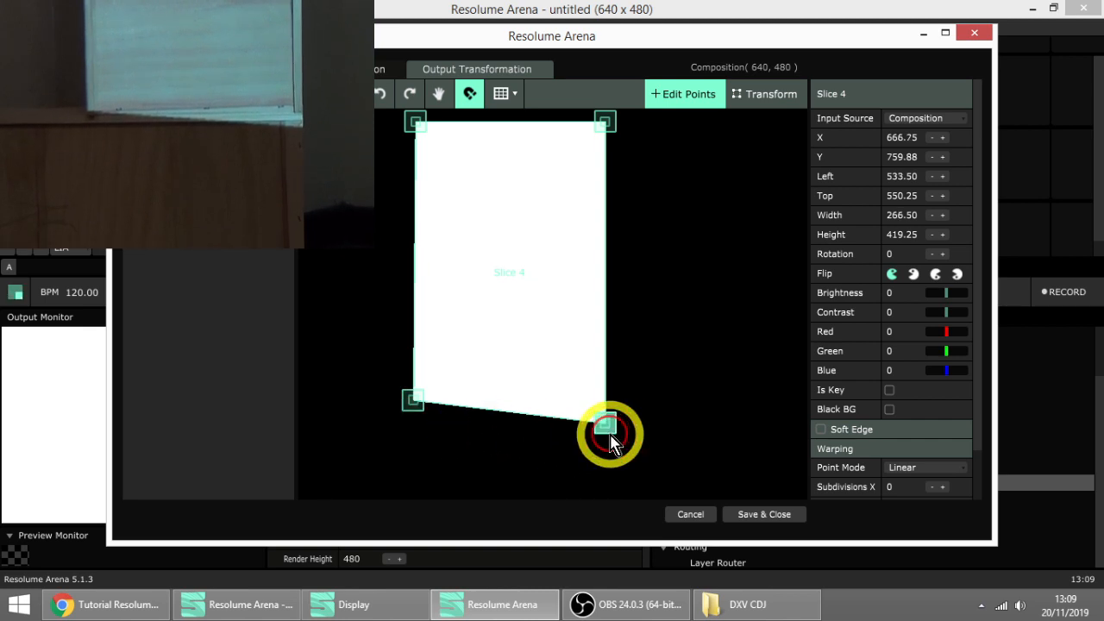
pyautogui.press('Up')
pyautogui.press('Up')
pyautogui.press('Up')
pyautogui.press('Up')
pyautogui.press('Up')
pyautogui.press('Up')
pyautogui.press('Up')
pyautogui.press('Up')
pyautogui.press('Up')
pyautogui.press('Up')
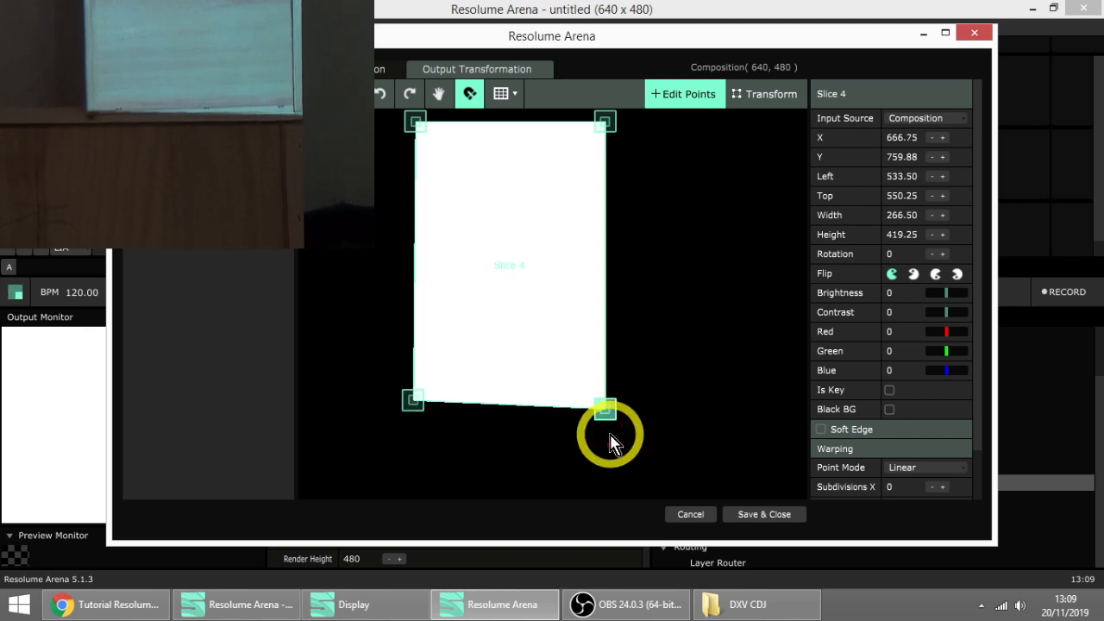
pyautogui.press('Down')
pyautogui.press('Down')
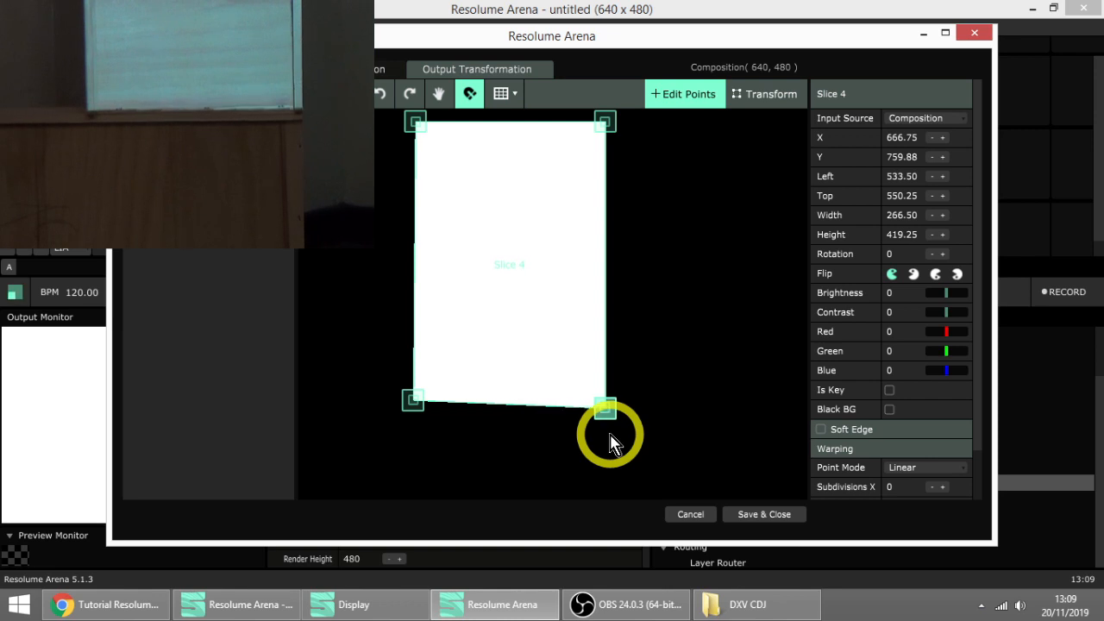
# - Shift Slice 4's lower-right point inward to align with the tall box's right edge
pyautogui.press('Left')
pyautogui.press('Left')
pyautogui.press('Left')
pyautogui.press('Left')
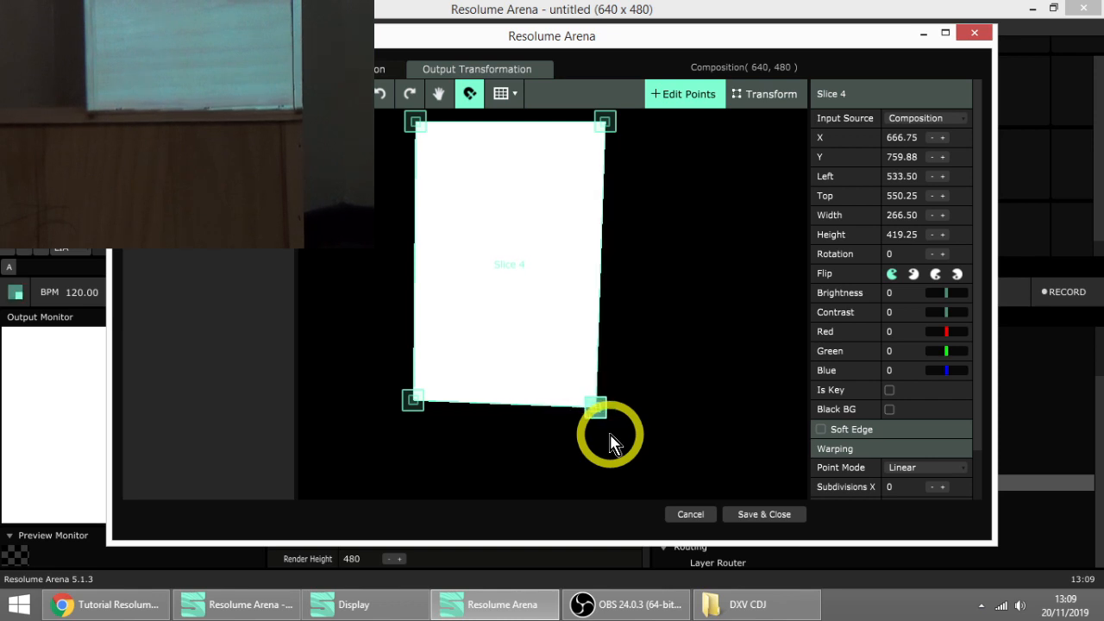
pyautogui.press('Left')
pyautogui.press('Left')
pyautogui.press('Left')
pyautogui.press('Left')
pyautogui.press('Left')
pyautogui.press('Left')
pyautogui.press('Left')
pyautogui.press('Left')
pyautogui.press('Left')
pyautogui.press('Left')
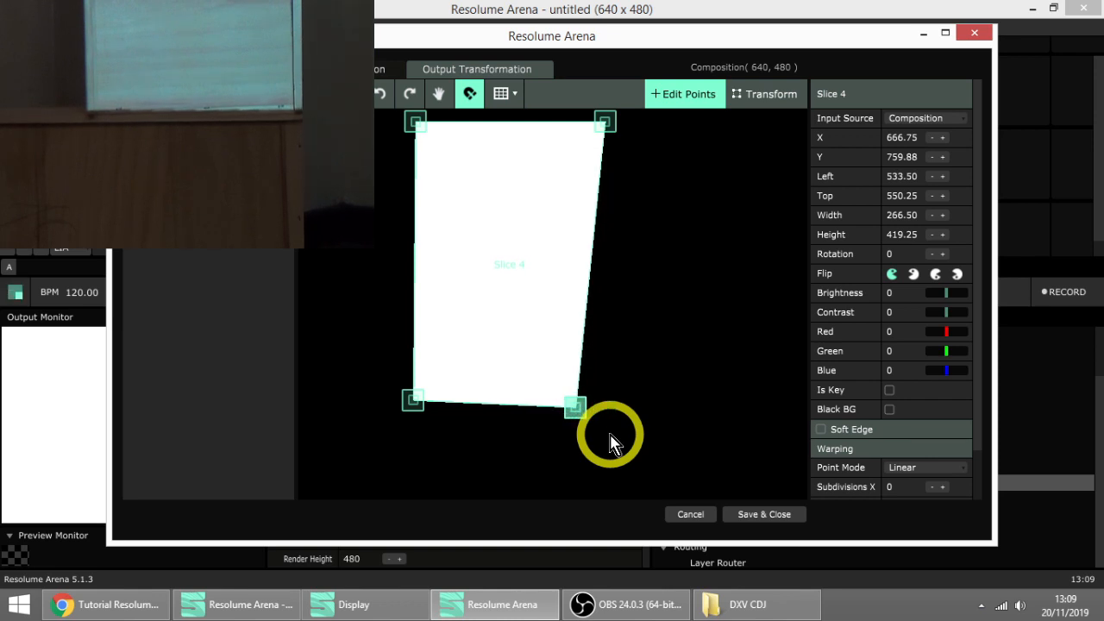
pyautogui.press('Right')
pyautogui.press('Right')
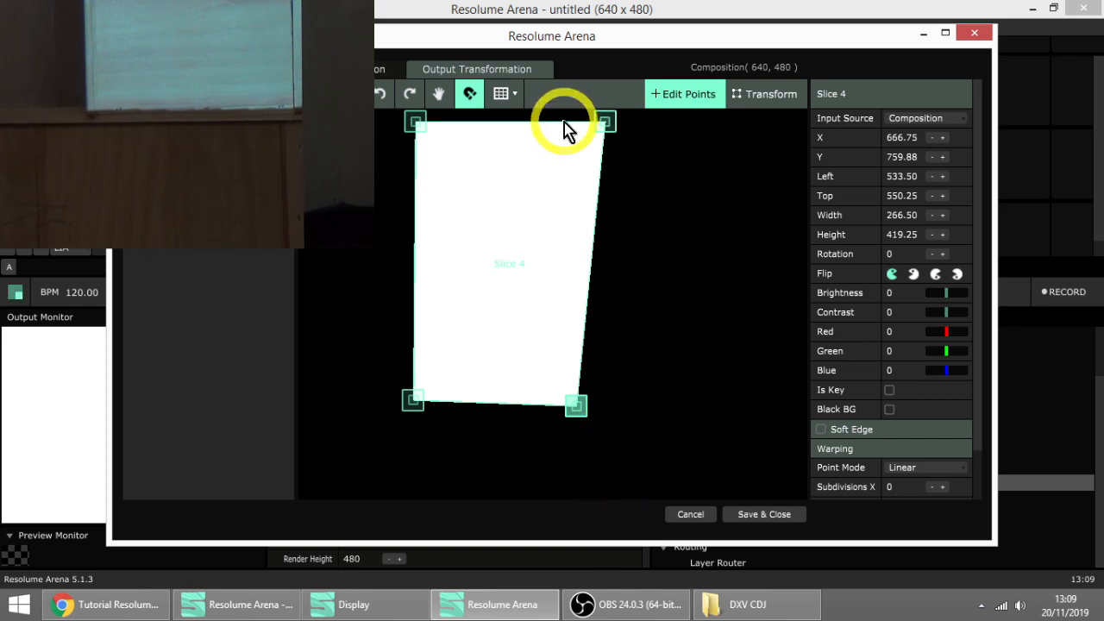
# - Lower Slice 4's upper-right point slightly and pull it inward toward the tall box's right edge
pyautogui.click(602, 129)
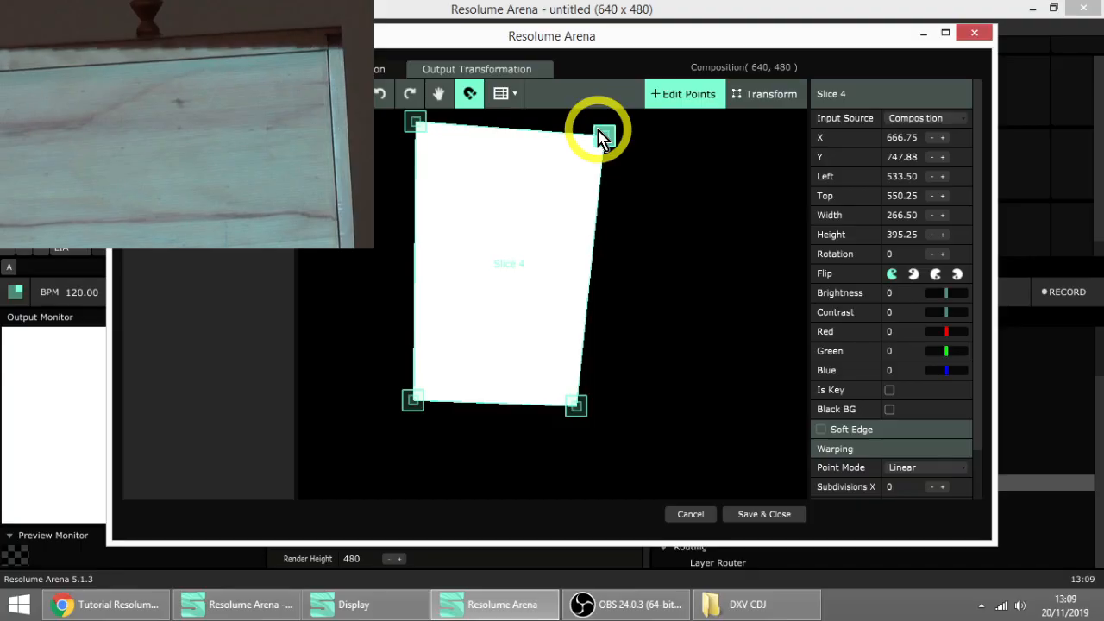
pyautogui.moveTo(598, 136); pyautogui.dragTo(601, 138)
pyautogui.press('Left')
pyautogui.press('Left')
pyautogui.press('Left')
pyautogui.press('Left')
pyautogui.press('Left')
pyautogui.press('Left')
pyautogui.press('Left')
pyautogui.press('Left')
pyautogui.press('Left')
pyautogui.press('Left')
pyautogui.press('Left')
pyautogui.press('Left')
pyautogui.press('Left')
pyautogui.press('Left')
pyautogui.press('Left')
pyautogui.press('Left')
pyautogui.press('Left')
pyautogui.press('Left')
pyautogui.press('Left')
pyautogui.press('Left')
pyautogui.press('Up')
pyautogui.press('Up')
pyautogui.press('Up')
pyautogui.press('Up')
pyautogui.press('Up')
pyautogui.press('Up')
pyautogui.press('Up')
pyautogui.press('Up')
pyautogui.press('Up')
pyautogui.press('Up')
pyautogui.press('Up')
pyautogui.press('Up')
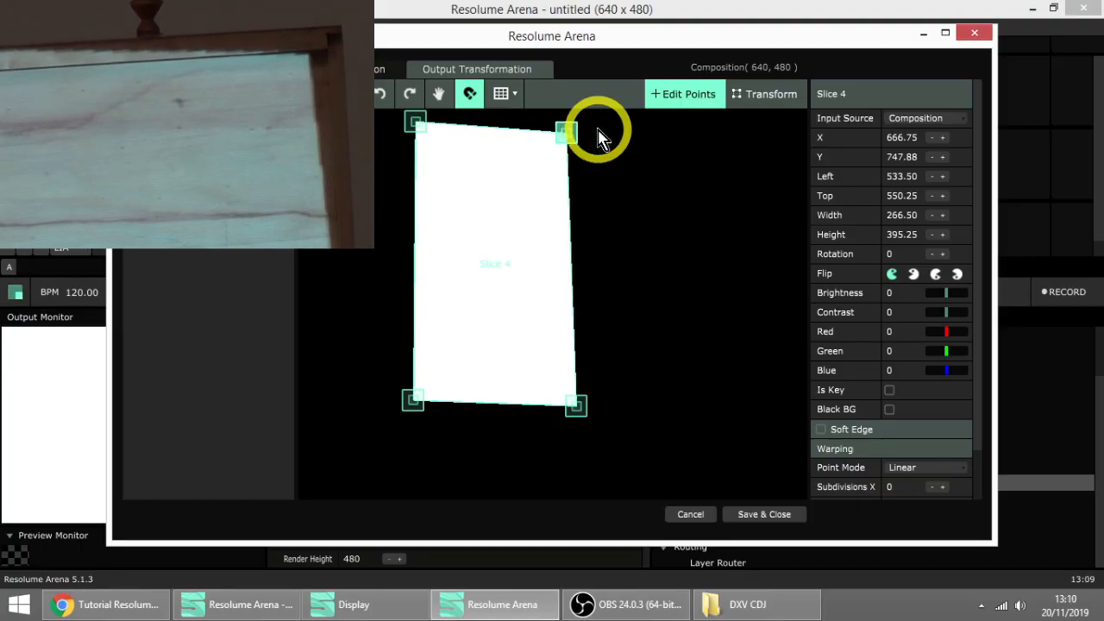
# - Fine-tune Slice 4's upper-right point outward and upward to fit the tall box's top-right corner
pyautogui.press('Right')
pyautogui.press('Right')
pyautogui.press('Right')
pyautogui.press('Right')
pyautogui.press('Right')
pyautogui.press('Right')
pyautogui.press('Right')
pyautogui.press('Right')
pyautogui.press('Right')
pyautogui.press('Right')
pyautogui.press('Right')
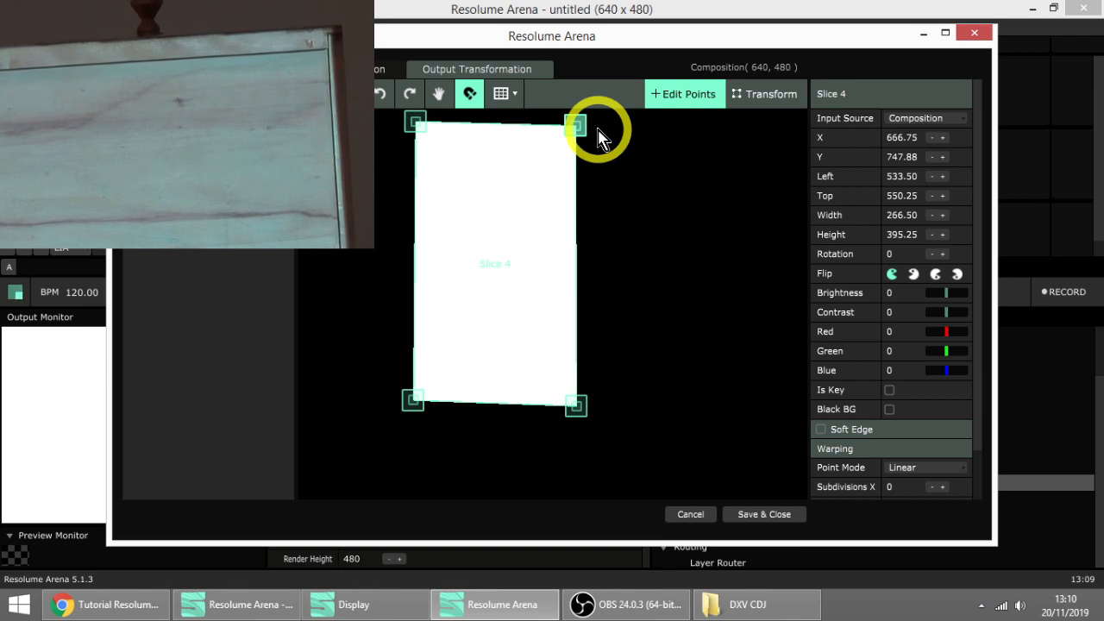
pyautogui.press('Right')
pyautogui.press('Right')
pyautogui.press('Right')
pyautogui.press('Right')
pyautogui.press('Right')
pyautogui.press('Right')
pyautogui.press('Right')
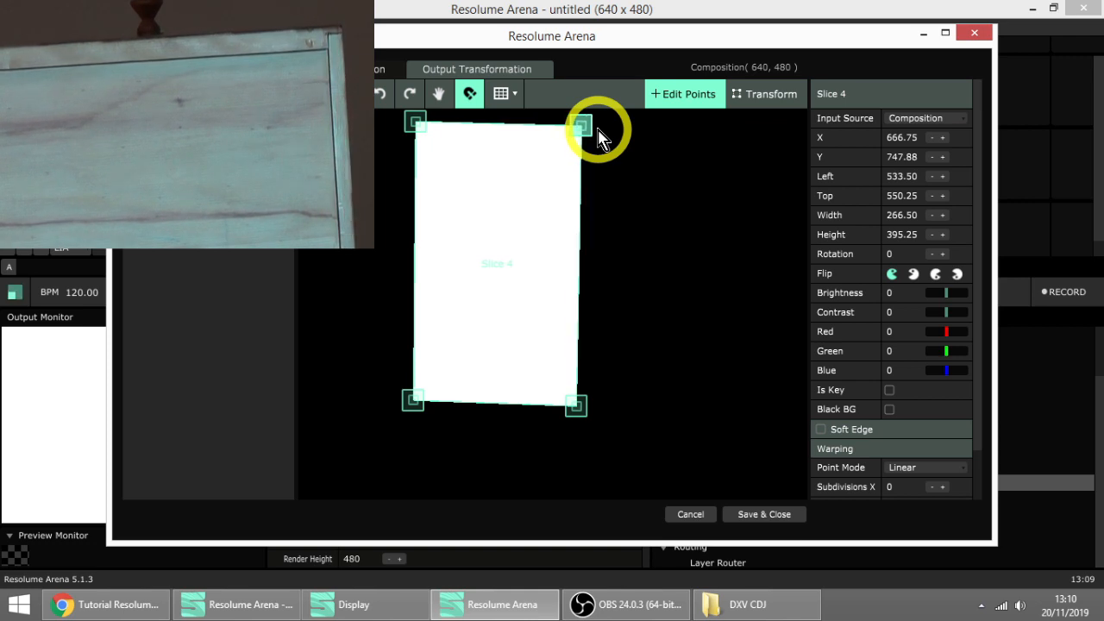
pyautogui.press('Left')
pyautogui.press('Left')
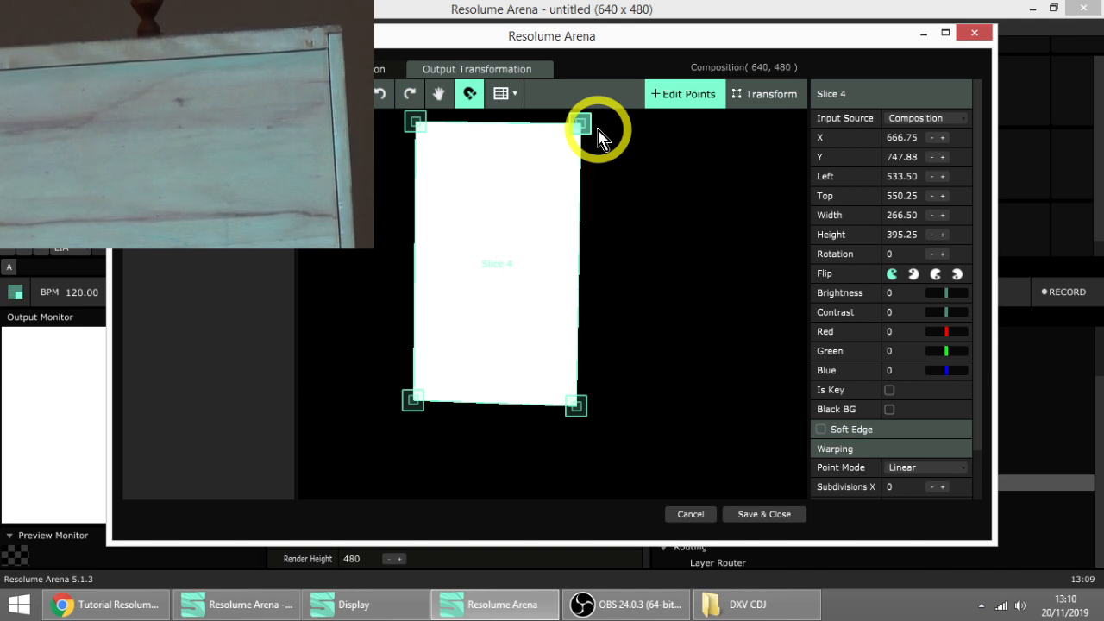
# - Adjust Slice 4's upper-left point to fit the tall box's top-left corner
pyautogui.click(414, 125)
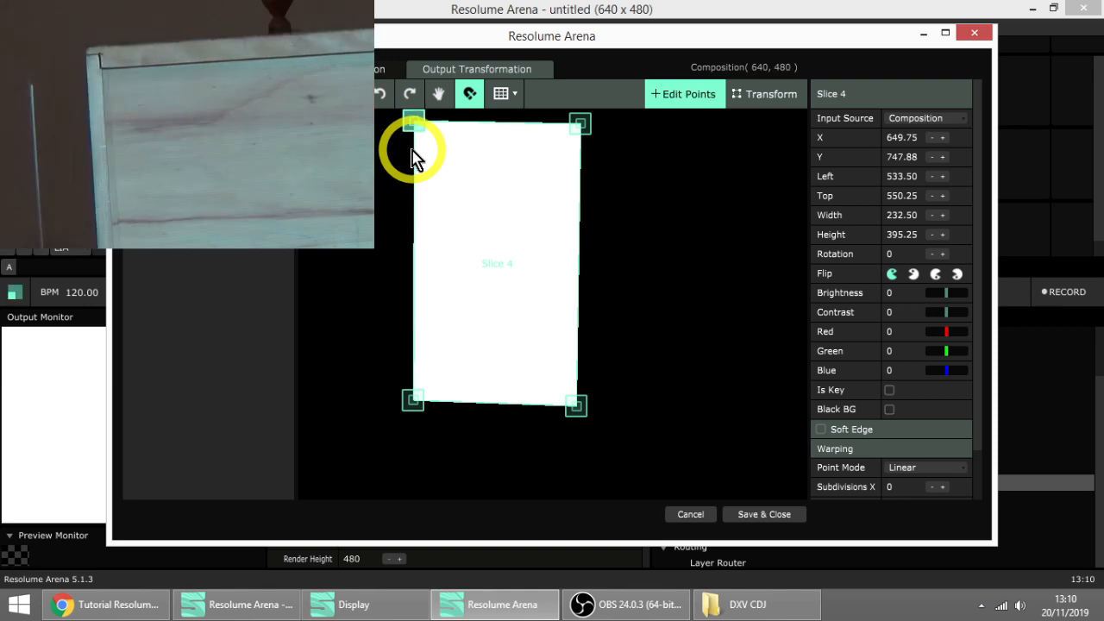
pyautogui.press('Right')
pyautogui.press('Right')
pyautogui.press('Right')
pyautogui.press('Right')
pyautogui.press('Right')
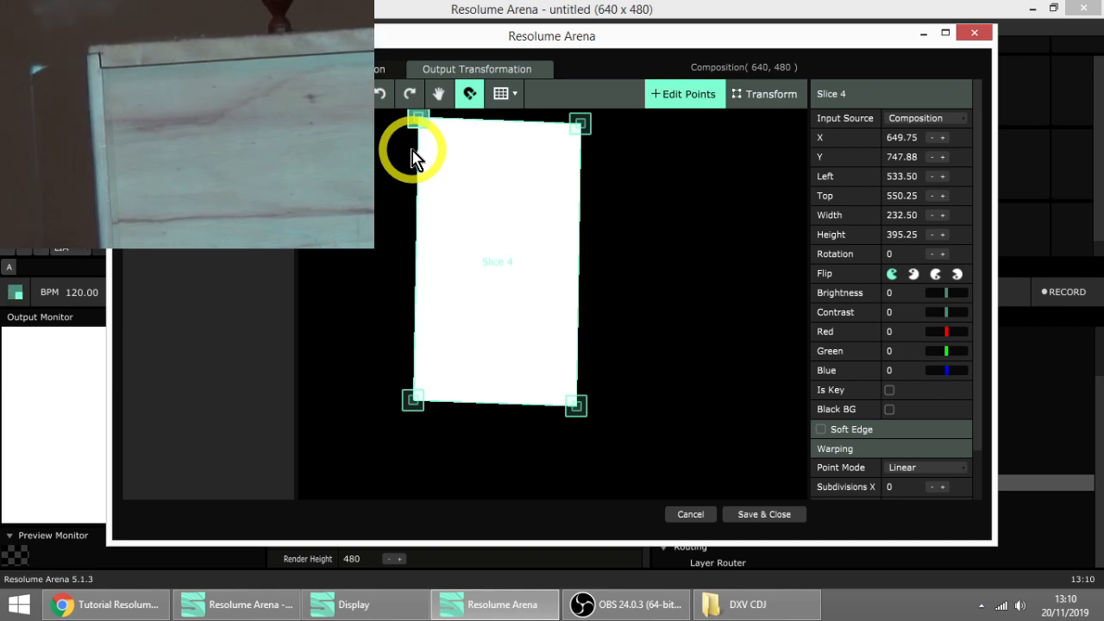
pyautogui.press('Left')
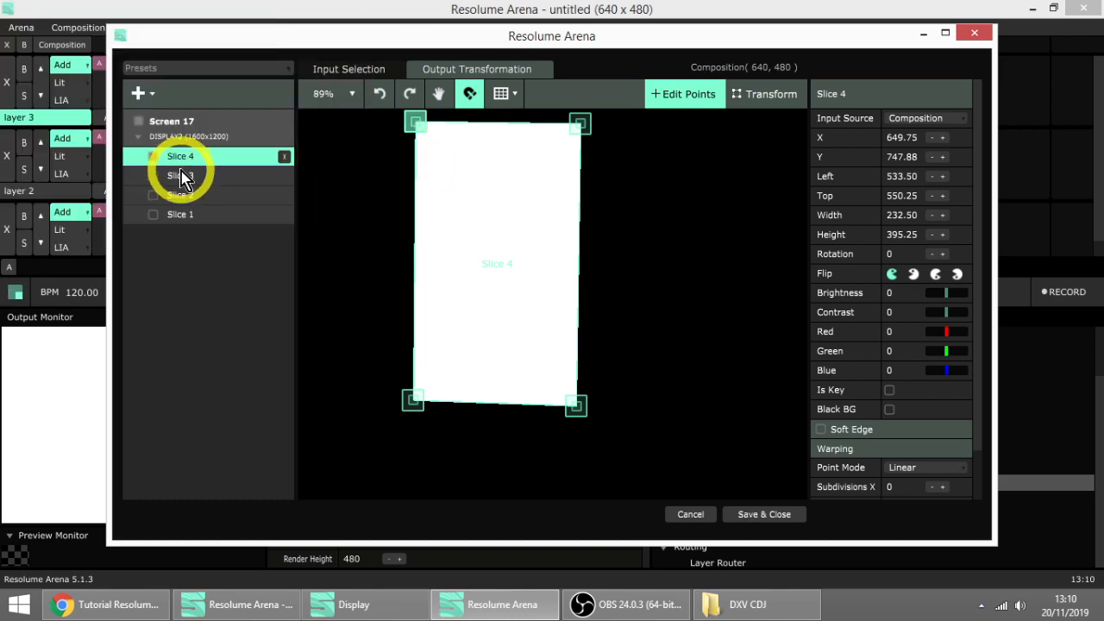
# - Turn Slices 3, 2 and 1 back on, then save and close the advanced output setup
pyautogui.hotkey('ctrl', '1')
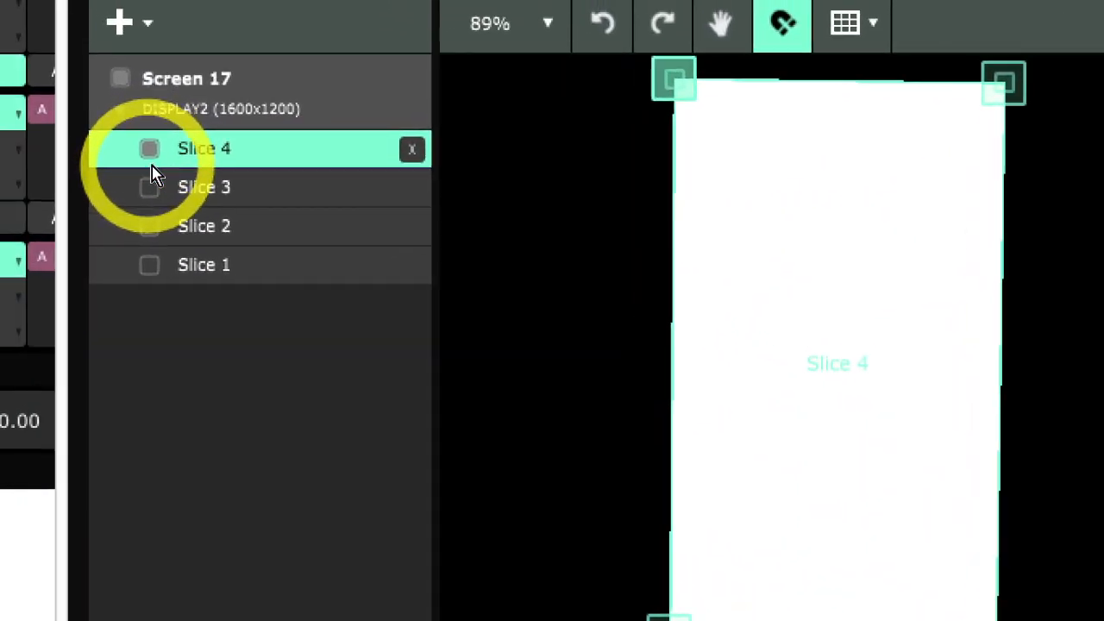
pyautogui.click(150, 187)
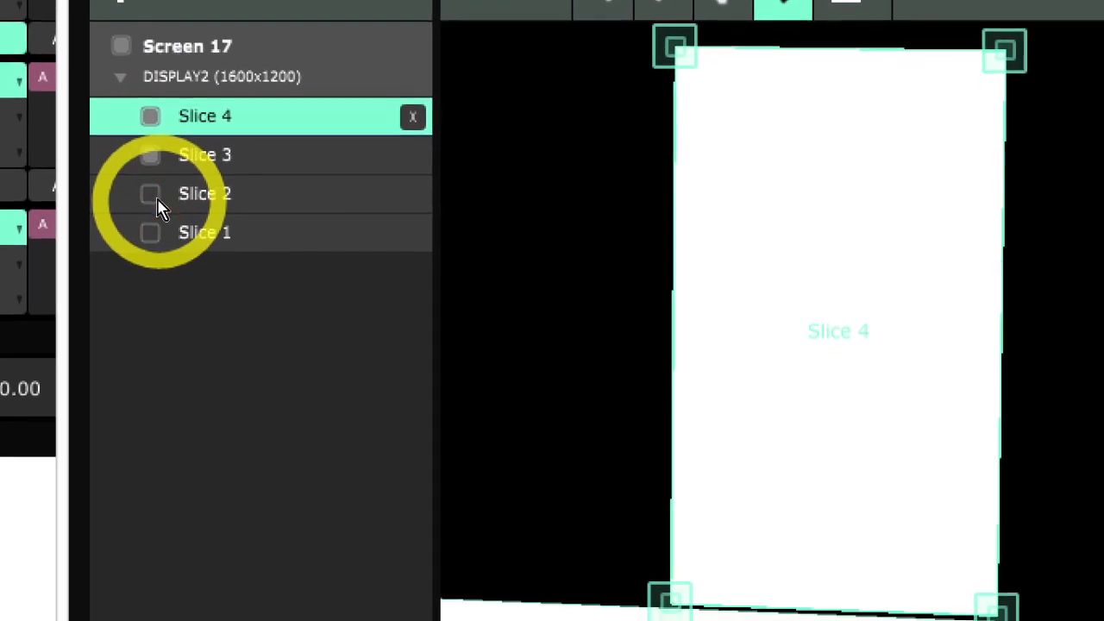
pyautogui.click(151, 227)
pyautogui.click(140, 222)
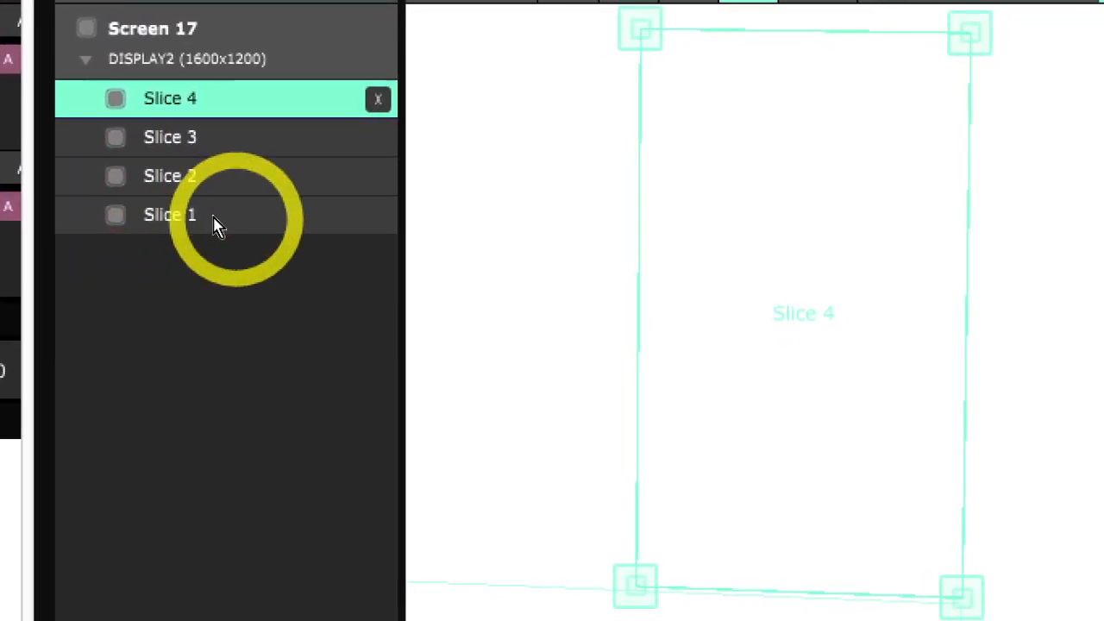
pyautogui.hotkey('ctrl', '4')
pyautogui.click(787, 529)
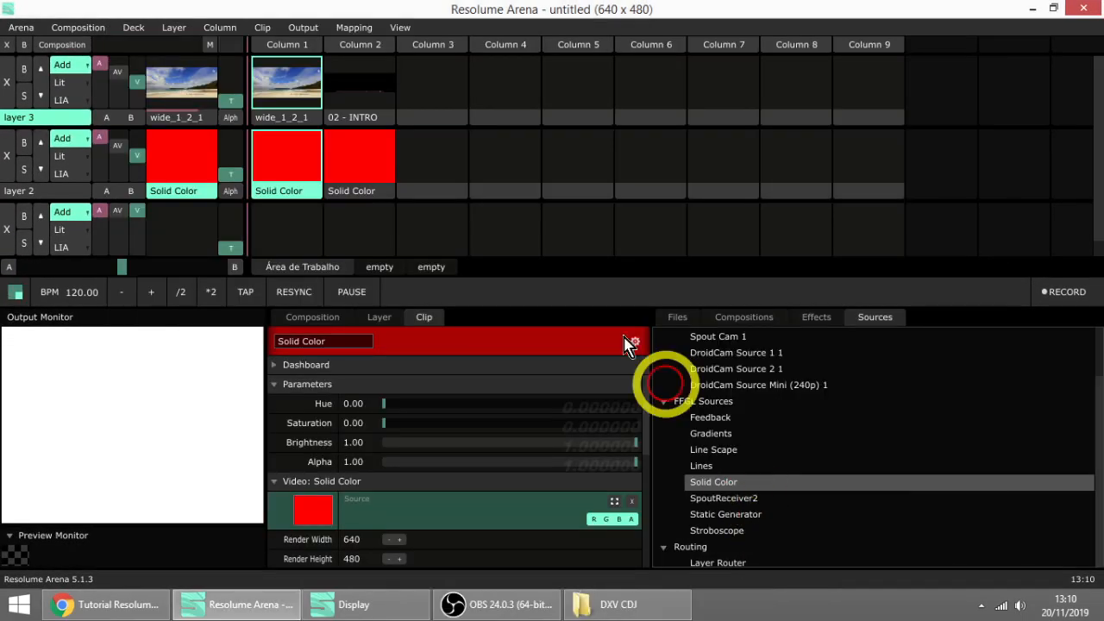
# - Clear the solid color from layer 2 and start playback of the wide_1_2_1 clip on layer 3
pyautogui.click(477, 181)
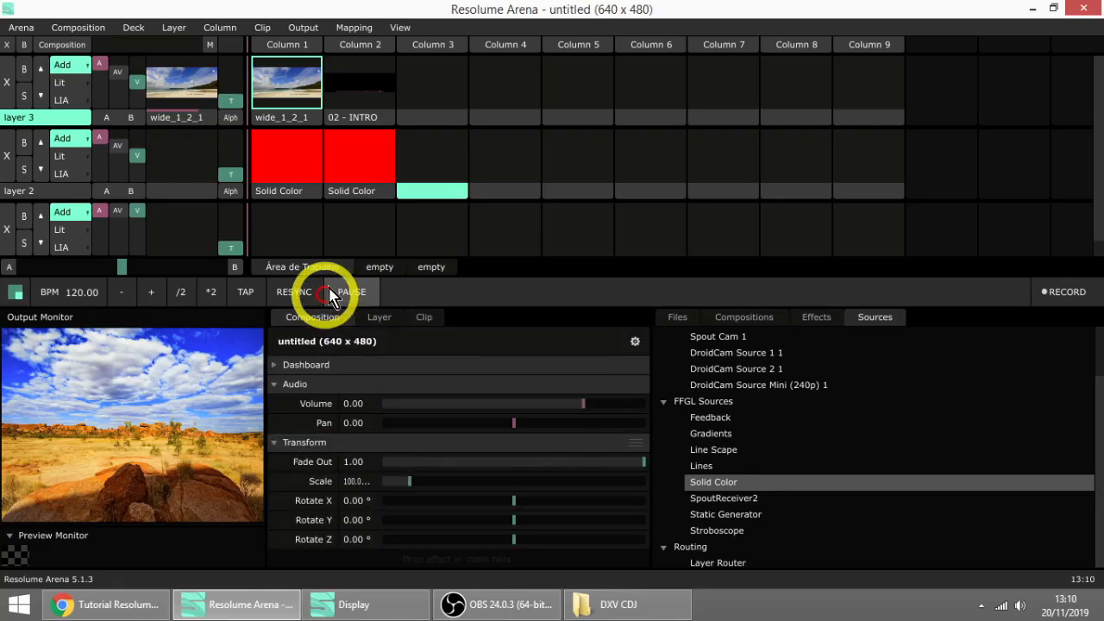
pyautogui.click(281, 103)
pyautogui.click(427, 320)
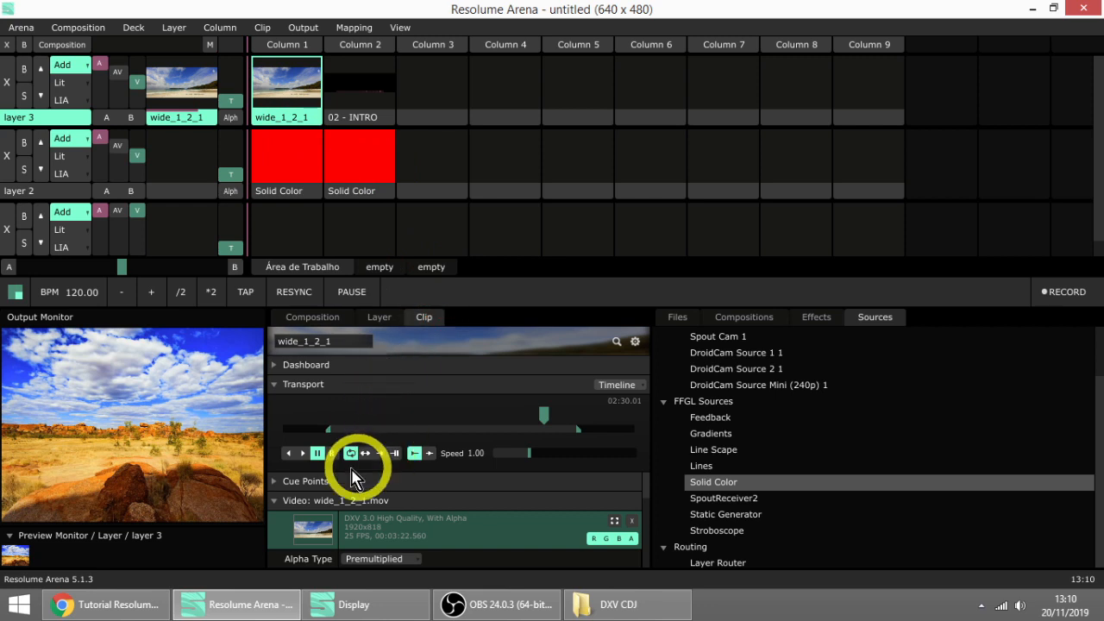
pyautogui.click(303, 453)
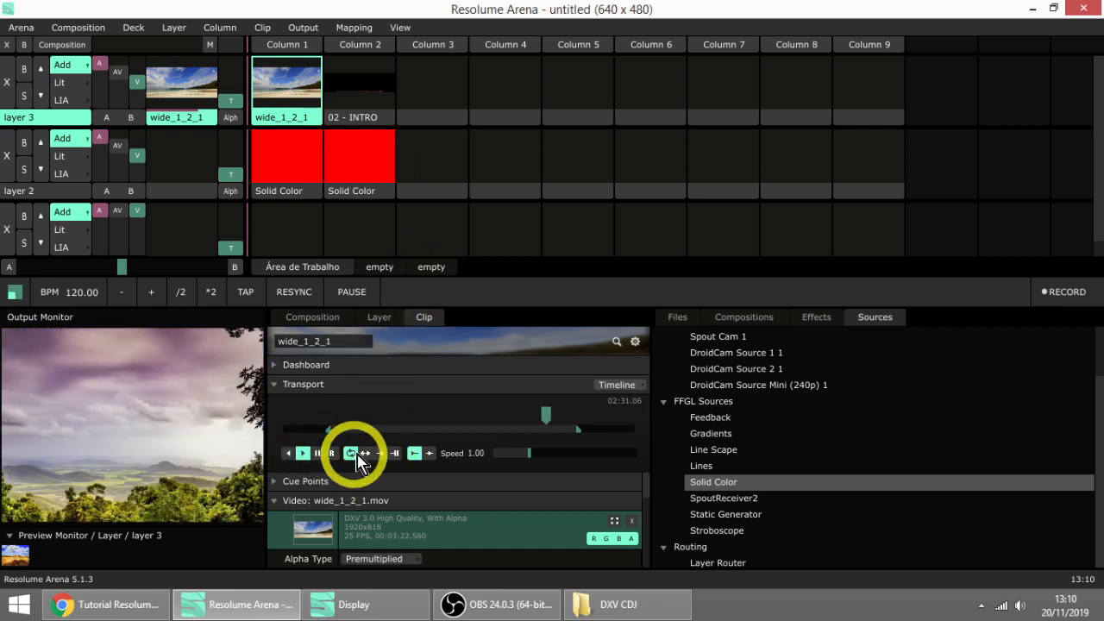
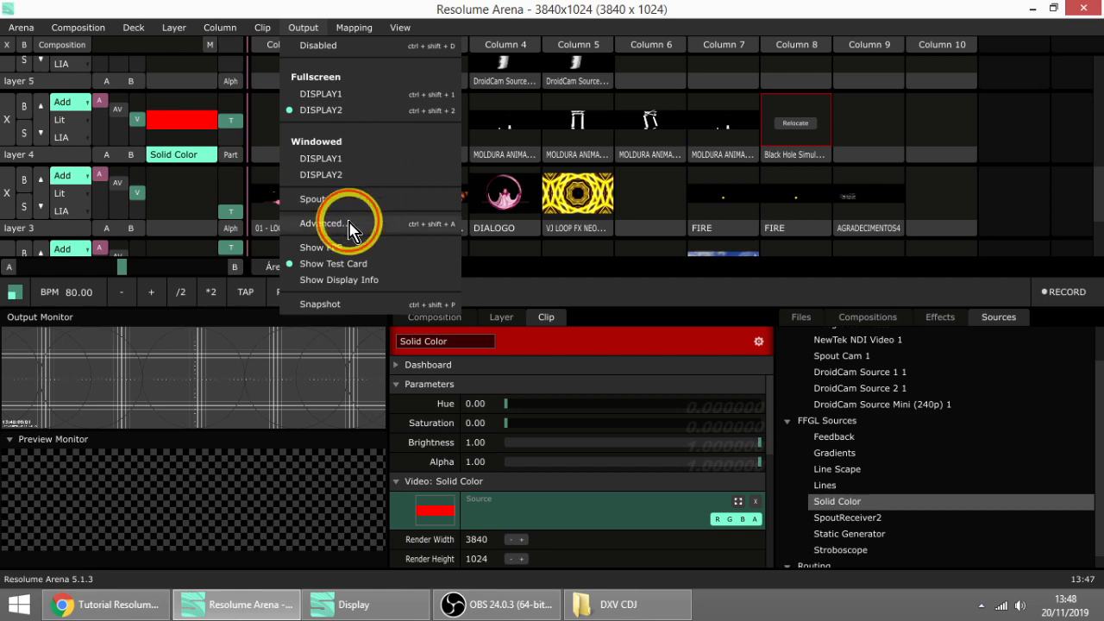
pyautogui.click(353, 222)
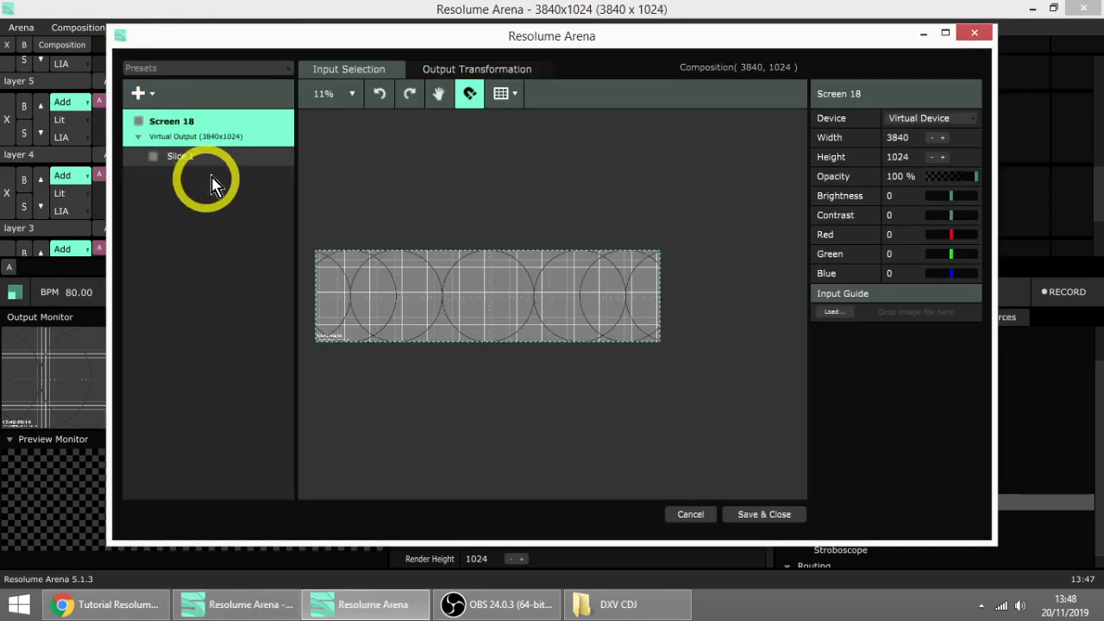
pyautogui.hotkey('ctrl', '4')
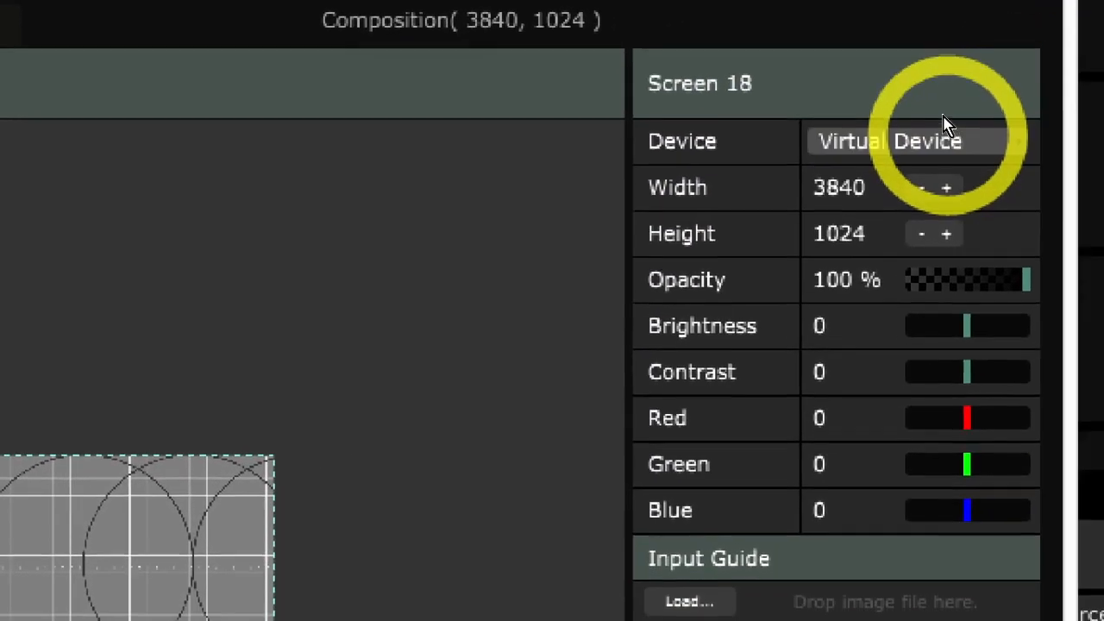
pyautogui.click(1094, 114)
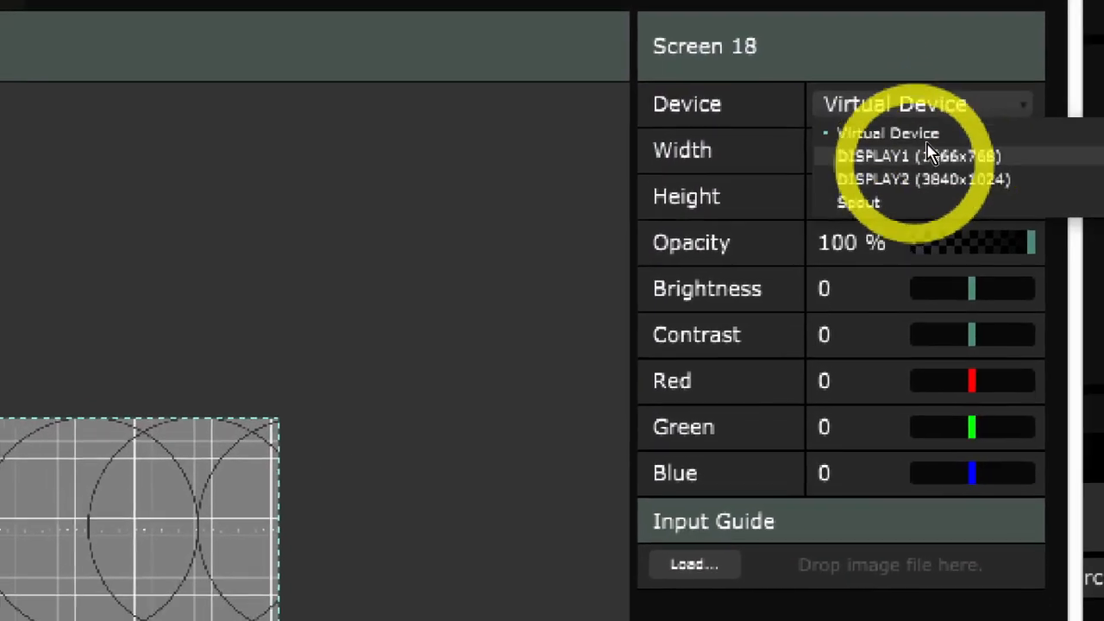
pyautogui.click(921, 152)
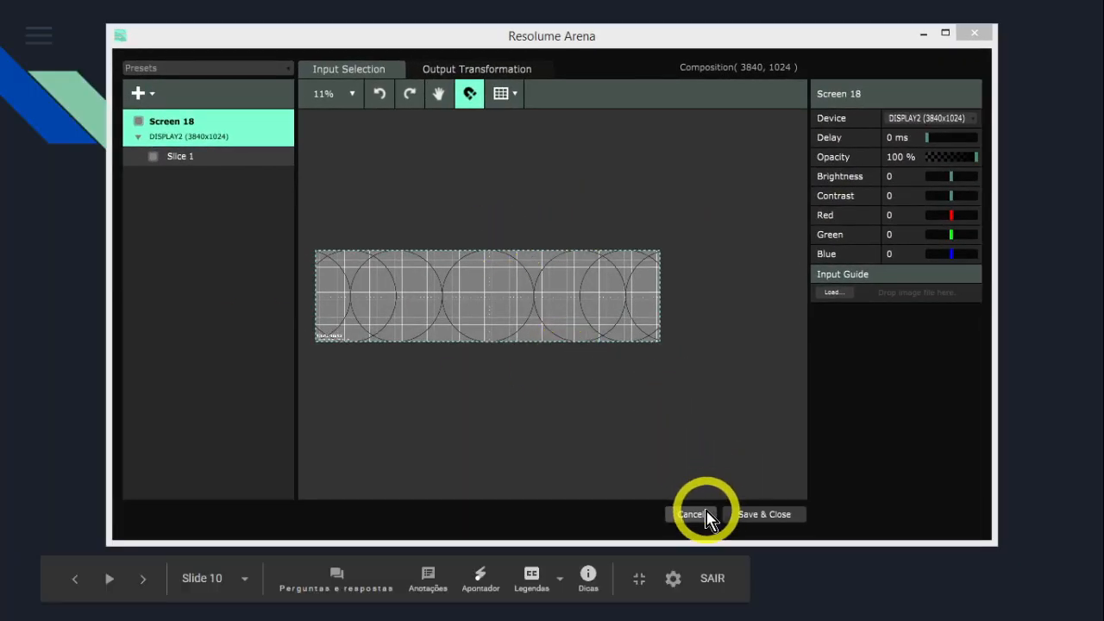
pyautogui.click(692, 514)
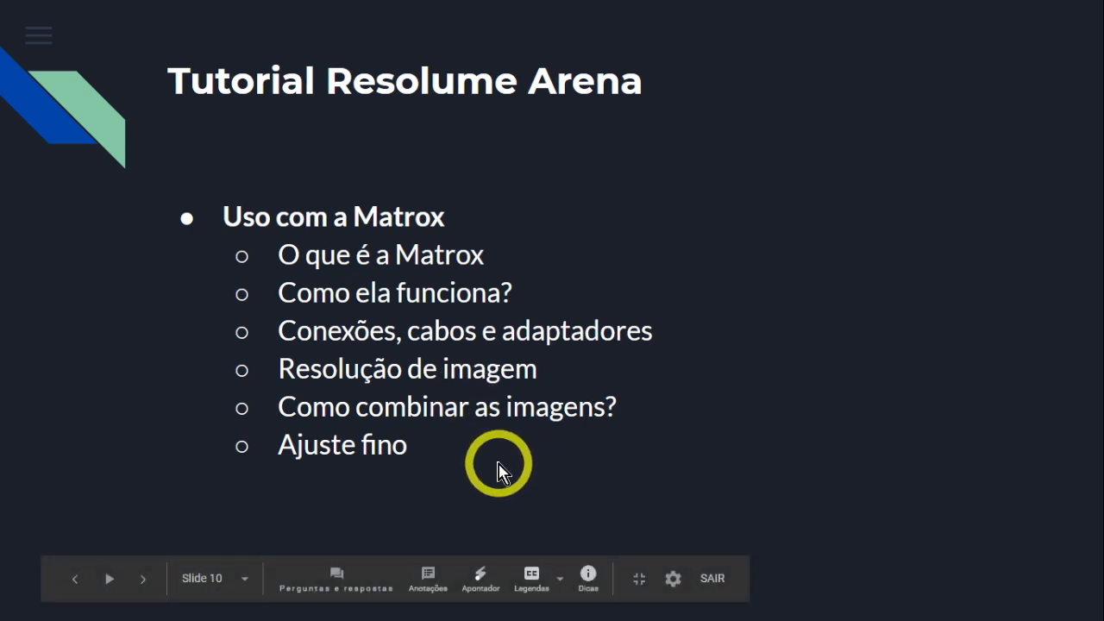
pyautogui.press('Escape')
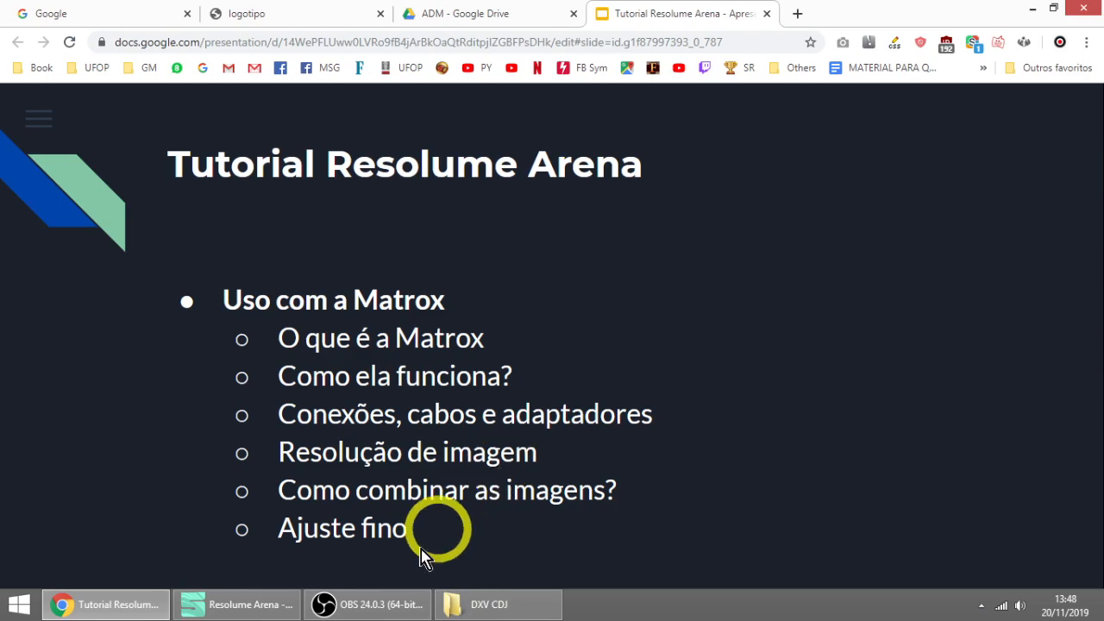
# - Switch back to Resolume Arena, open the advanced output setup and assign Screen 18 to DISPLAY2 (3840x1024)
pyautogui.click(353, 604)
pyautogui.click(296, 602)
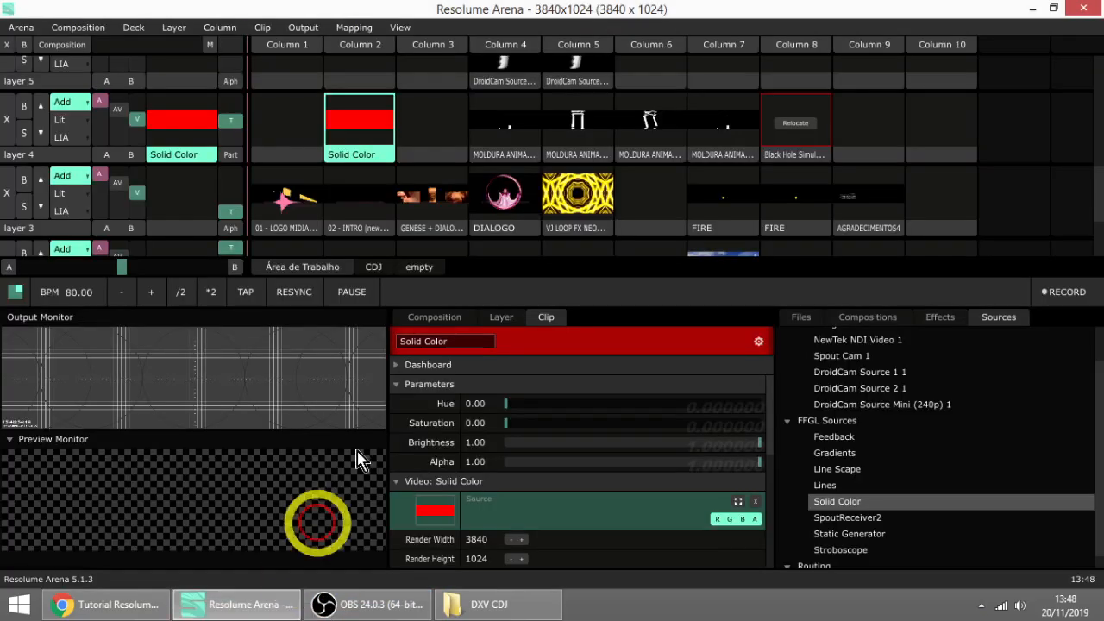
pyautogui.click(302, 27)
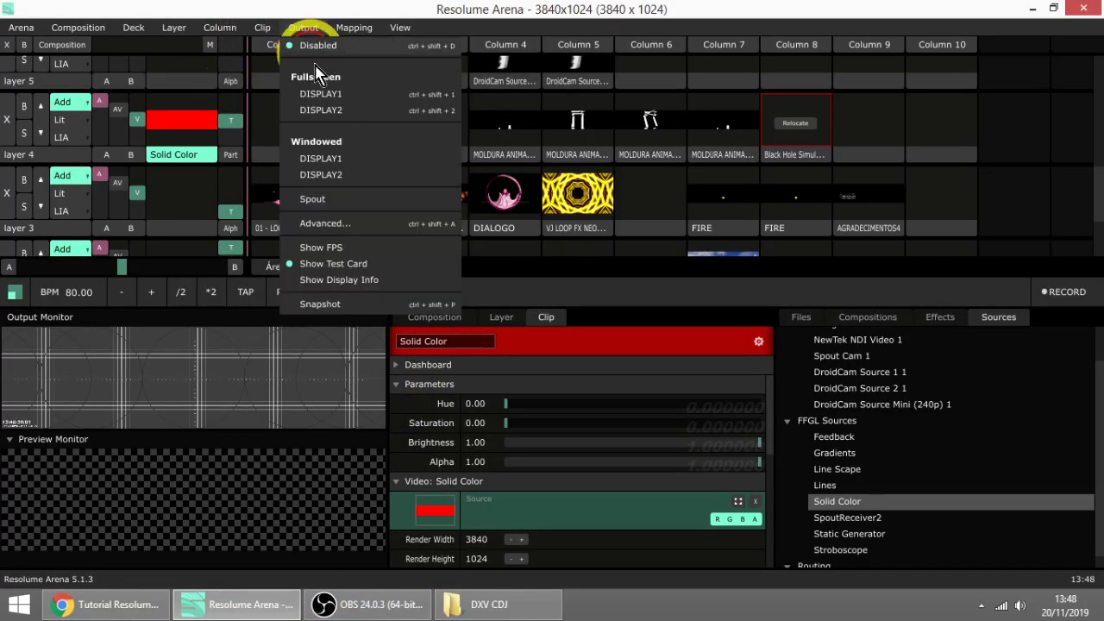
pyautogui.click(345, 226)
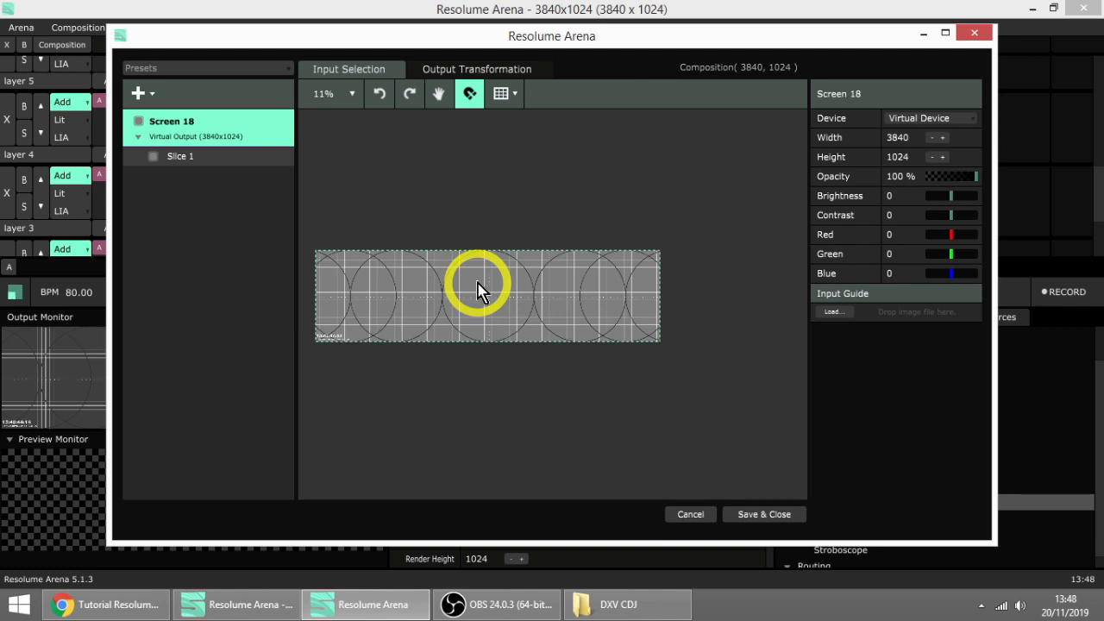
pyautogui.click(973, 119)
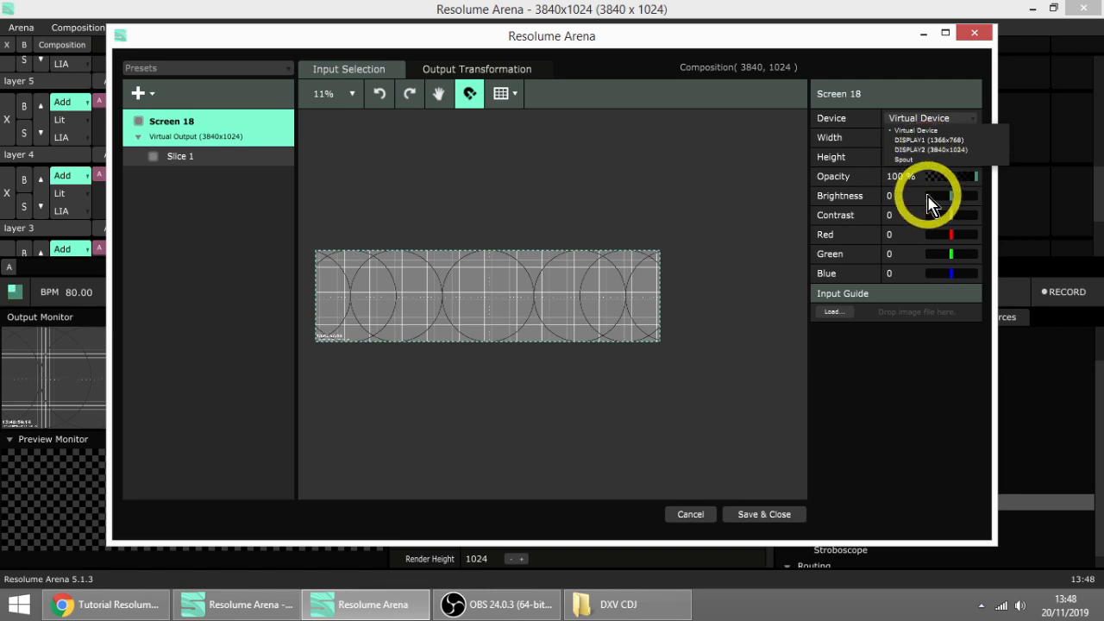
pyautogui.click(925, 150)
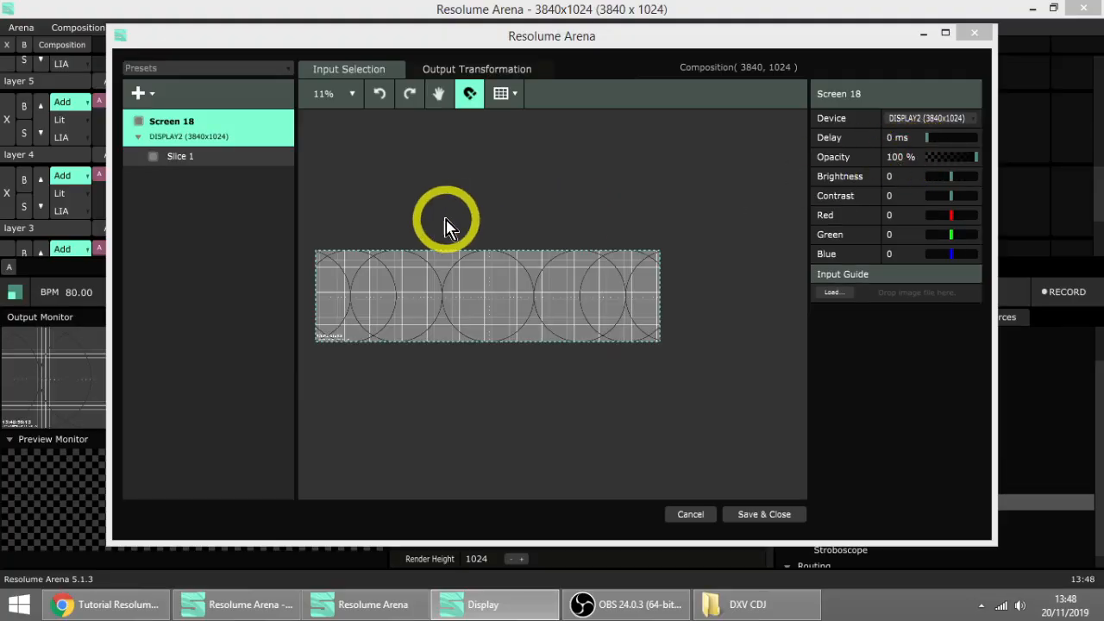
# - Add two more slices to Screen 18
pyautogui.click(196, 155)
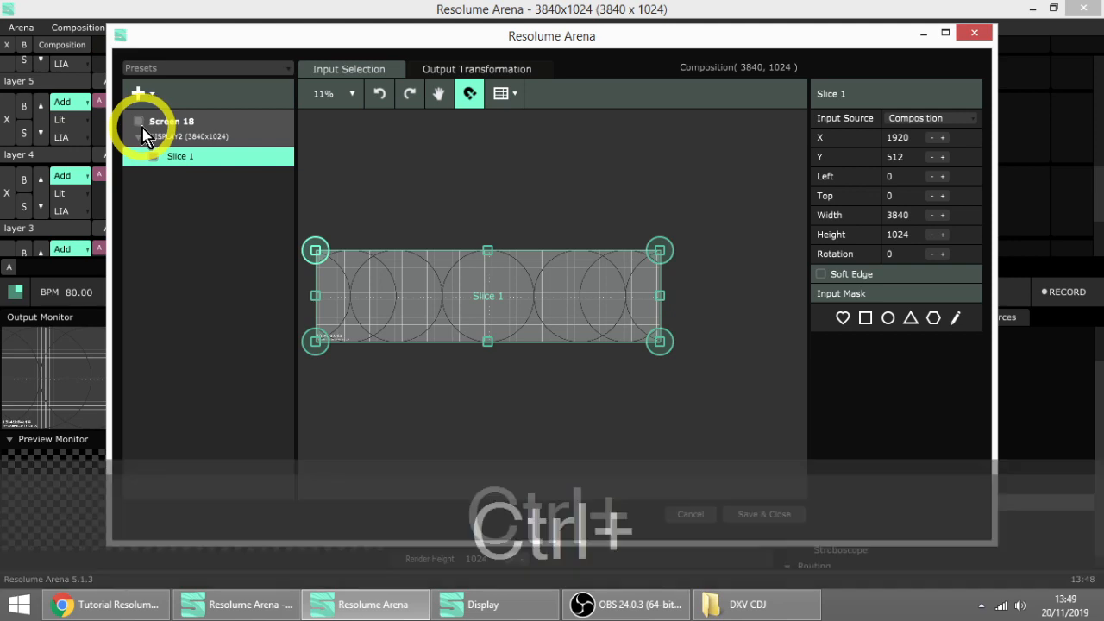
pyautogui.hotkey('ctrl', '4')
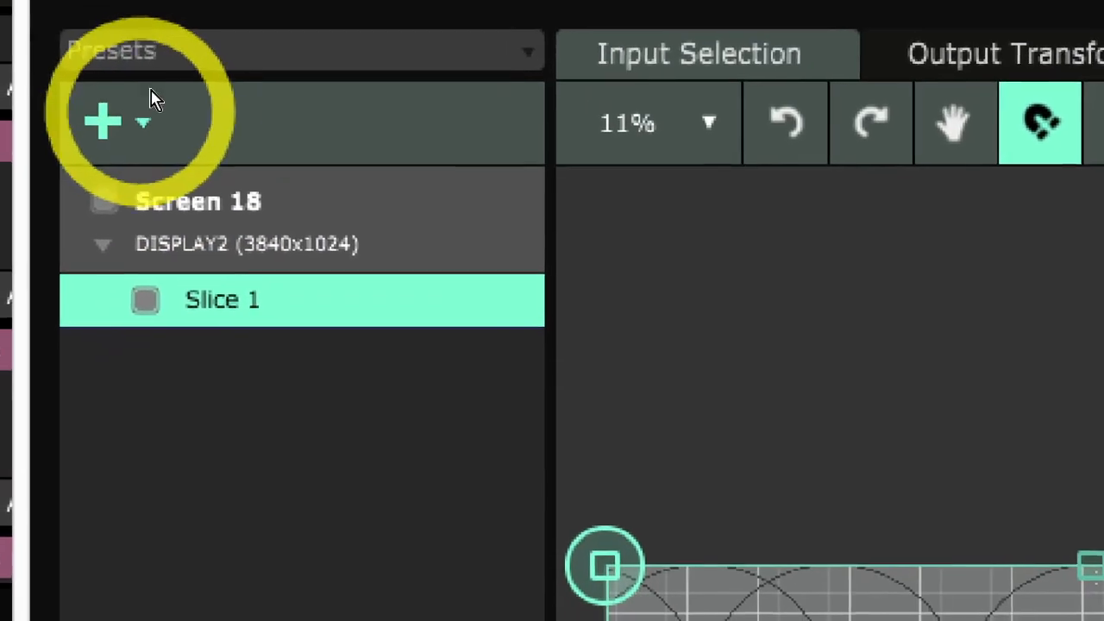
pyautogui.click(145, 123)
pyautogui.click(169, 149)
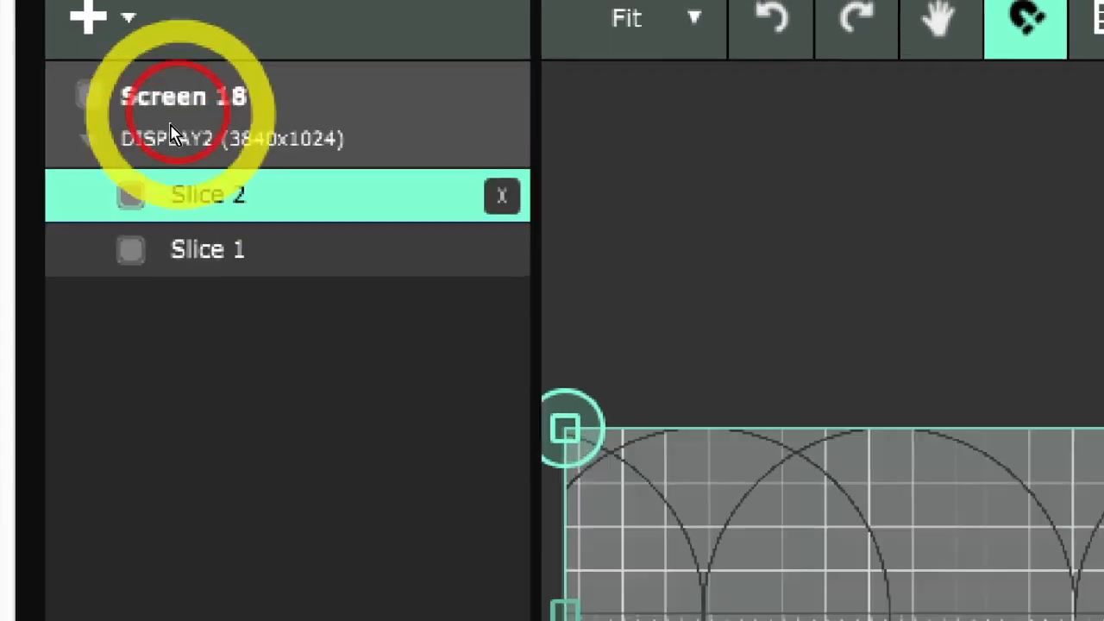
pyautogui.click(121, 19)
pyautogui.click(164, 157)
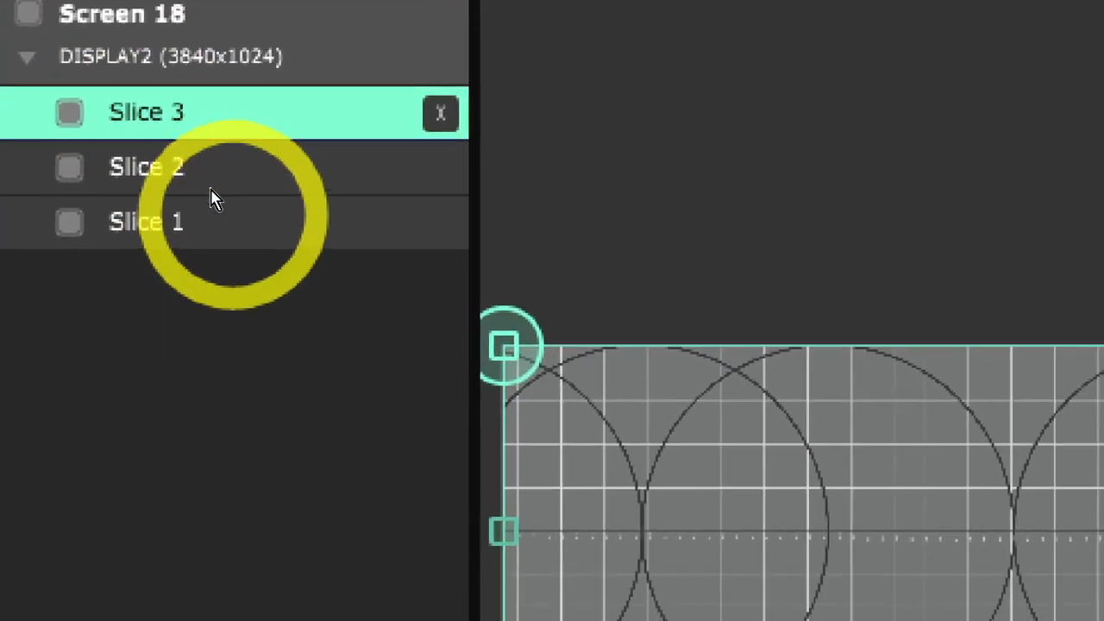
# - Turn off Slice 3 and Slice 2 and select Slice 1
pyautogui.click(132, 189)
pyautogui.click(132, 245)
pyautogui.click(228, 231)
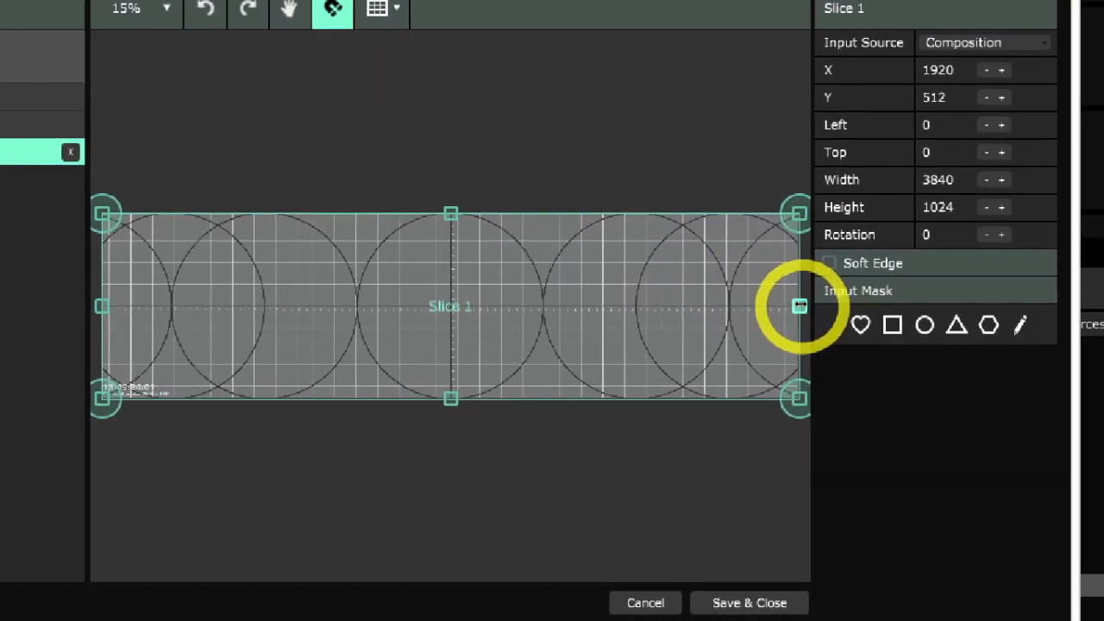
# - Narrow Slice 1's input selection from its right side to a width of about 1289
pyautogui.moveTo(800, 305); pyautogui.dragTo(343, 305)
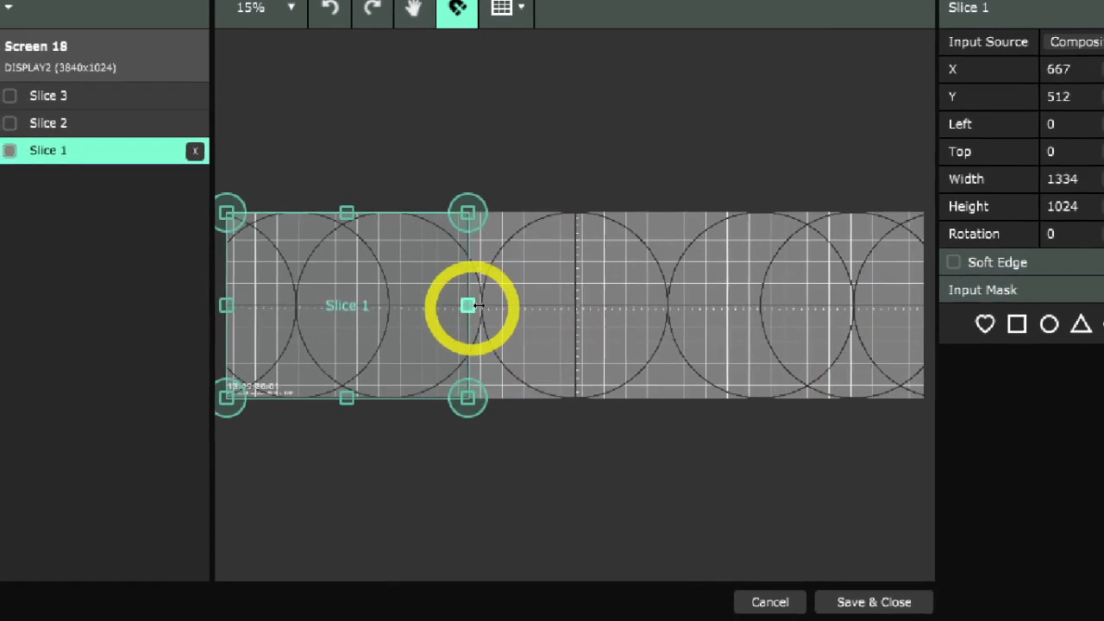
pyautogui.moveTo(470, 306)
pyautogui.mouseDown()
pyautogui.moveTo(335, 306)
pyautogui.moveTo(482, 305)
pyautogui.mouseUp()
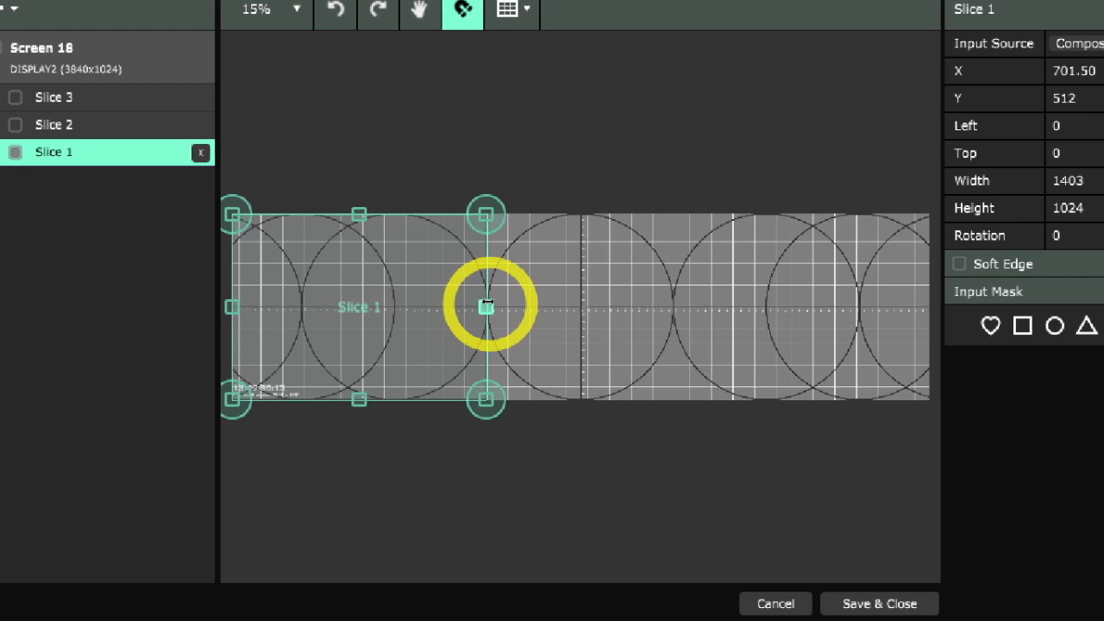
pyautogui.moveTo(485, 304)
pyautogui.mouseDown()
pyautogui.moveTo(672, 303)
pyautogui.moveTo(373, 310)
pyautogui.moveTo(791, 306)
pyautogui.moveTo(377, 302)
pyautogui.moveTo(511, 312)
pyautogui.moveTo(449, 305)
pyautogui.moveTo(472, 305)
pyautogui.mouseUp()
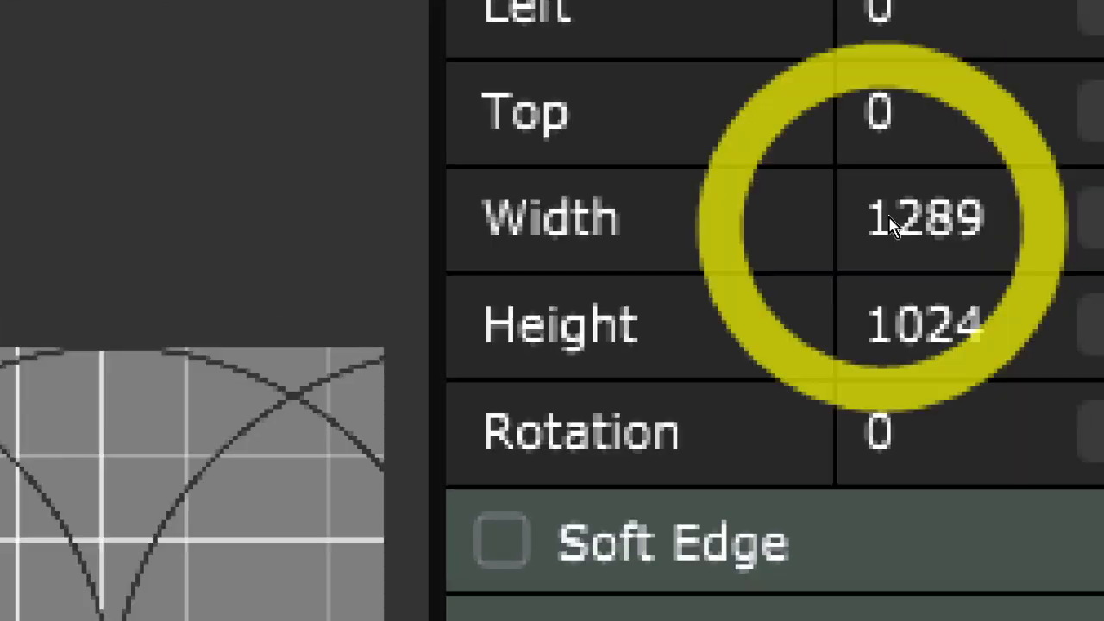
# - Set Slice 1's input selection width to 1280 and its left position to 0, and deselect the slice
pyautogui.click(913, 197)
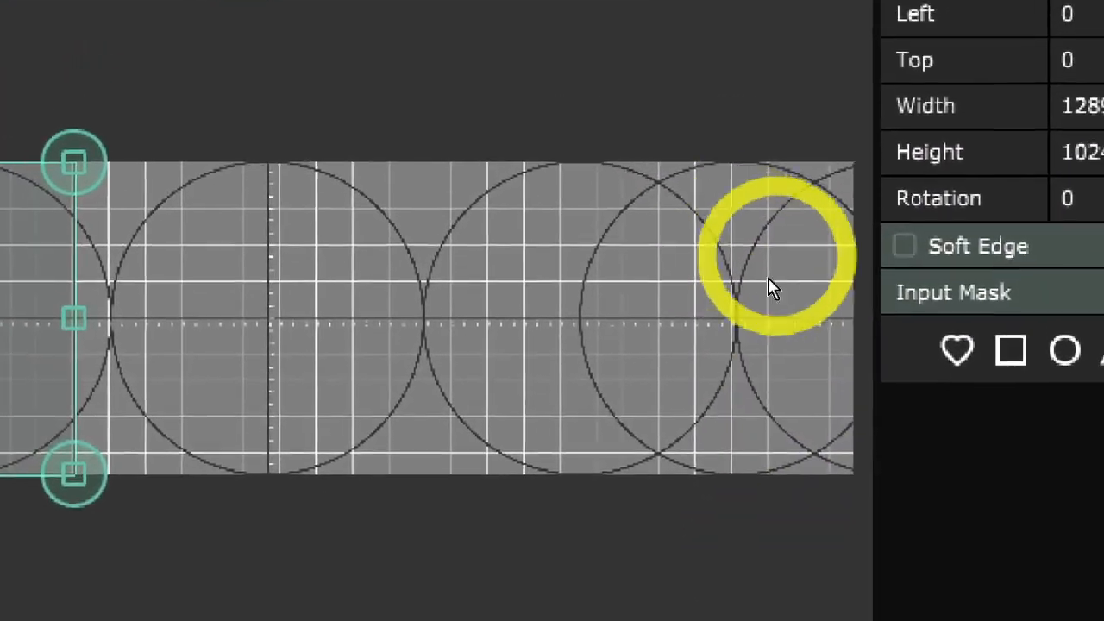
pyautogui.click(1094, 109)
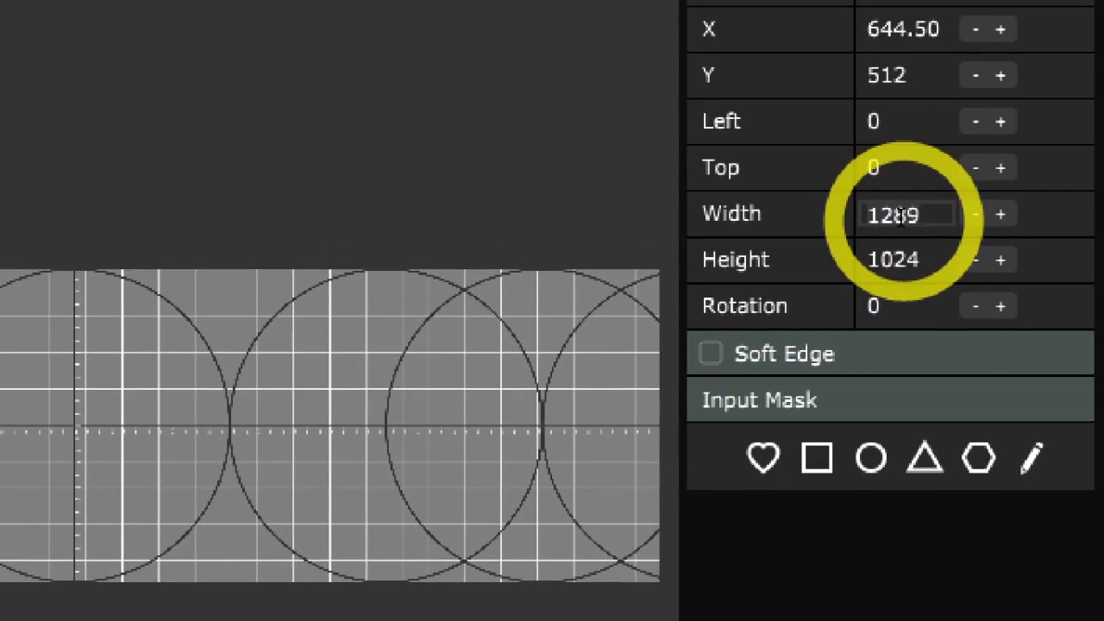
pyautogui.write('128')
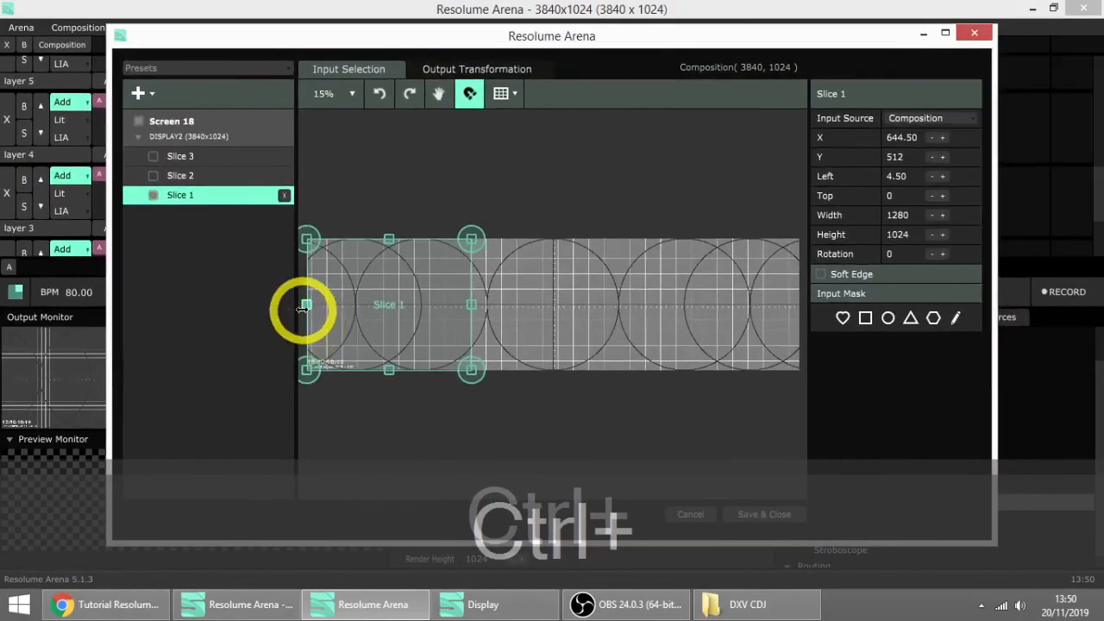
pyautogui.scroll(6, 336, 312)
pyautogui.scroll(8, 303, 317)
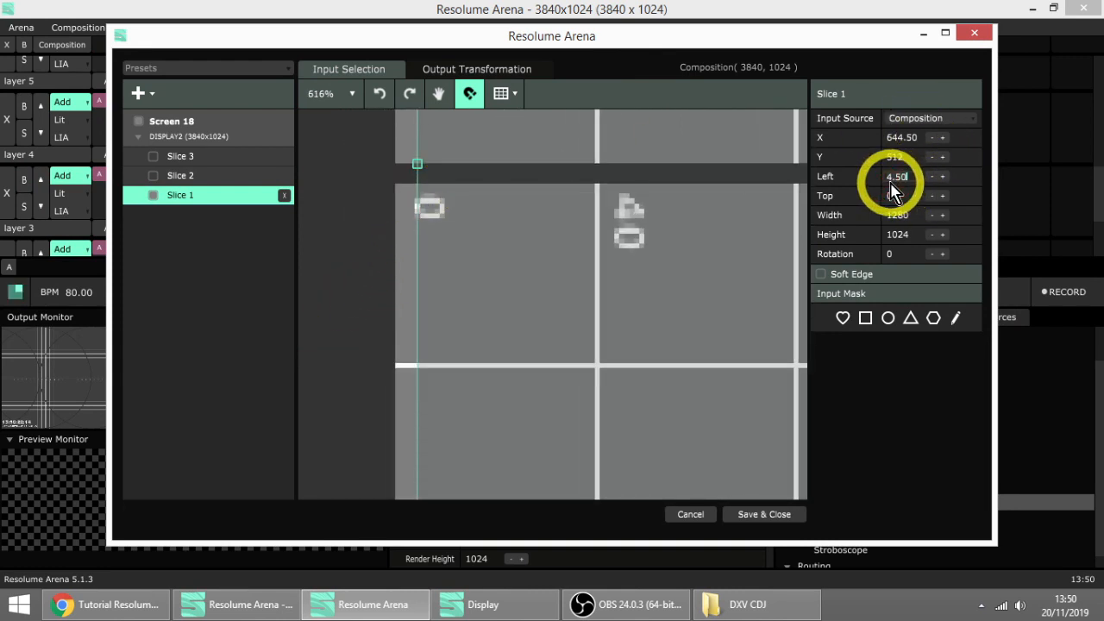
pyautogui.write('0')
pyautogui.press('Return')
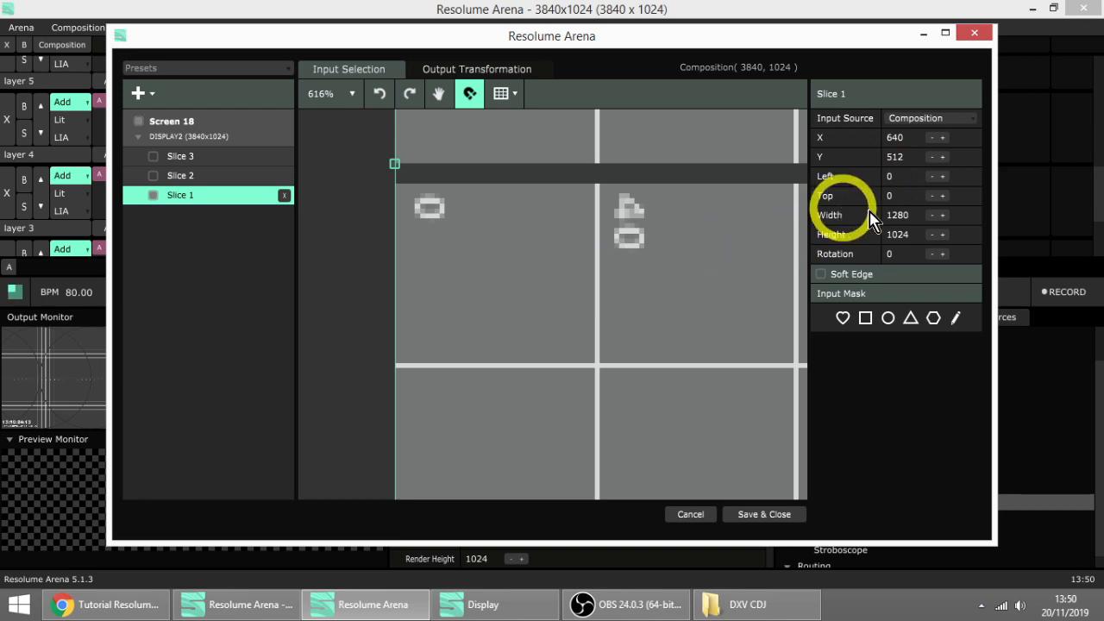
pyautogui.click(338, 251)
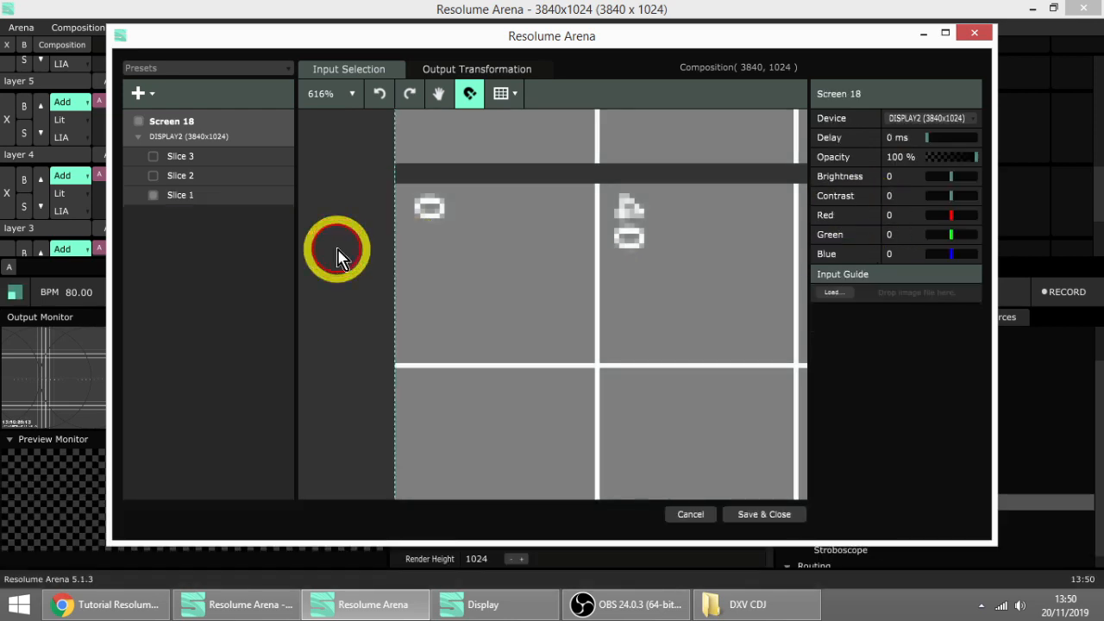
# - Turn off Slice 1, turn on Slice 2 and set its input selection width to 1280
pyautogui.scroll(-6, 382, 254)
pyautogui.scroll(-8, 375, 276)
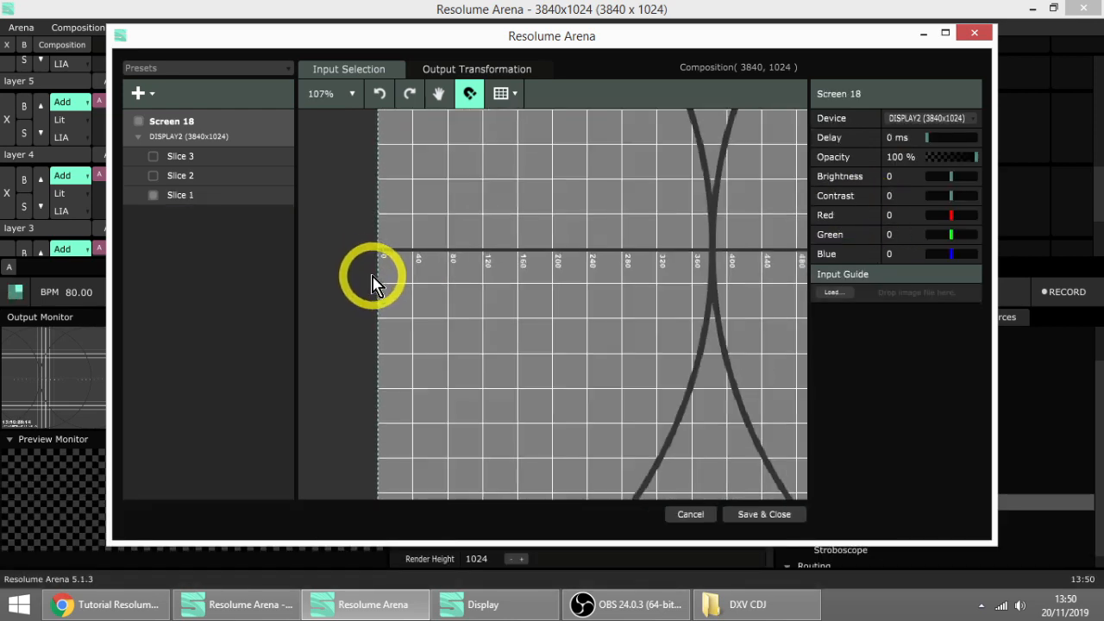
pyautogui.scroll(-1, 415, 308)
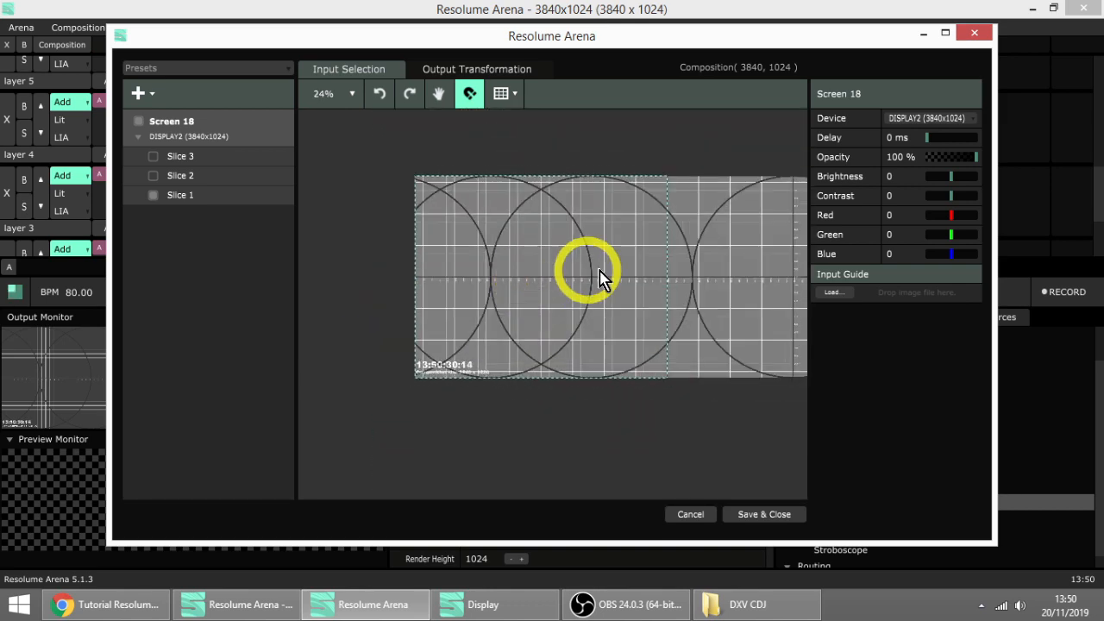
pyautogui.scroll(-1, 509, 275)
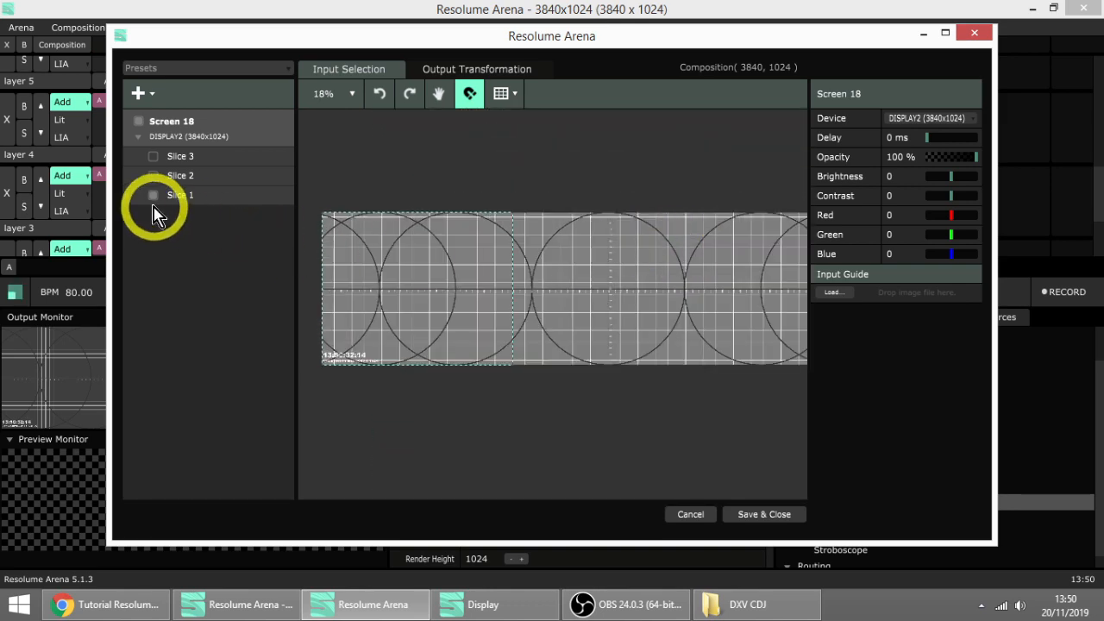
pyautogui.click(155, 177)
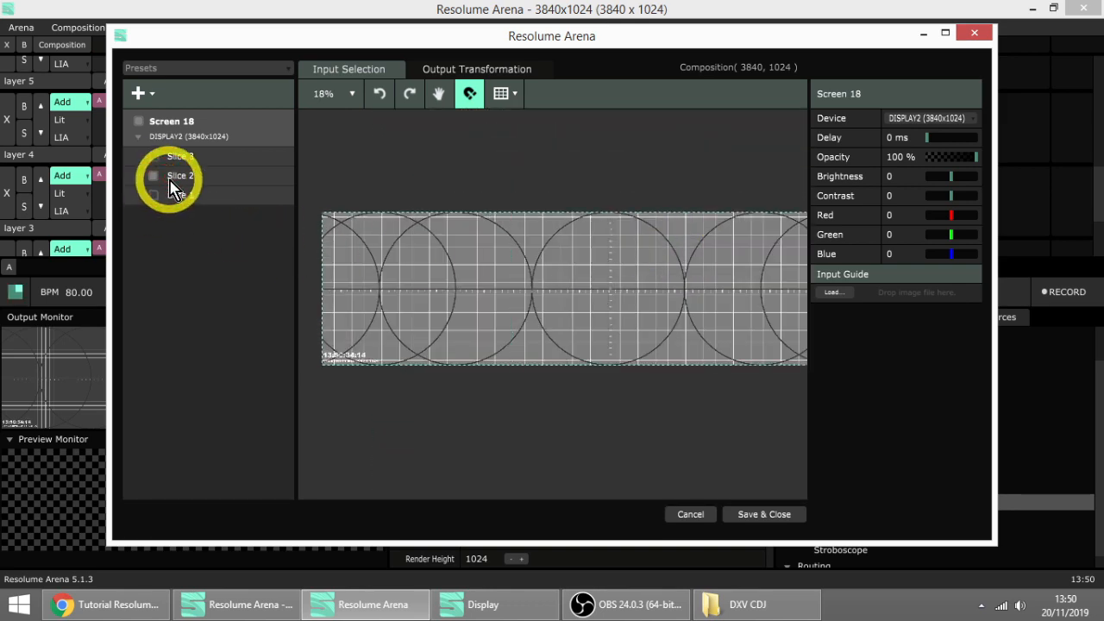
pyautogui.click(171, 179)
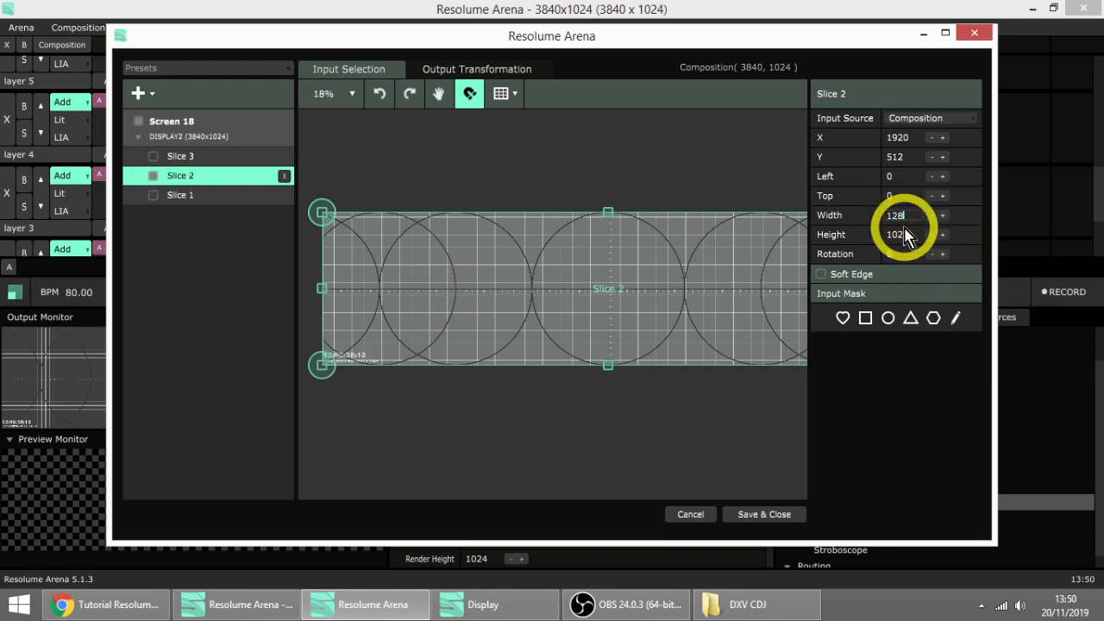
pyautogui.press('Return')
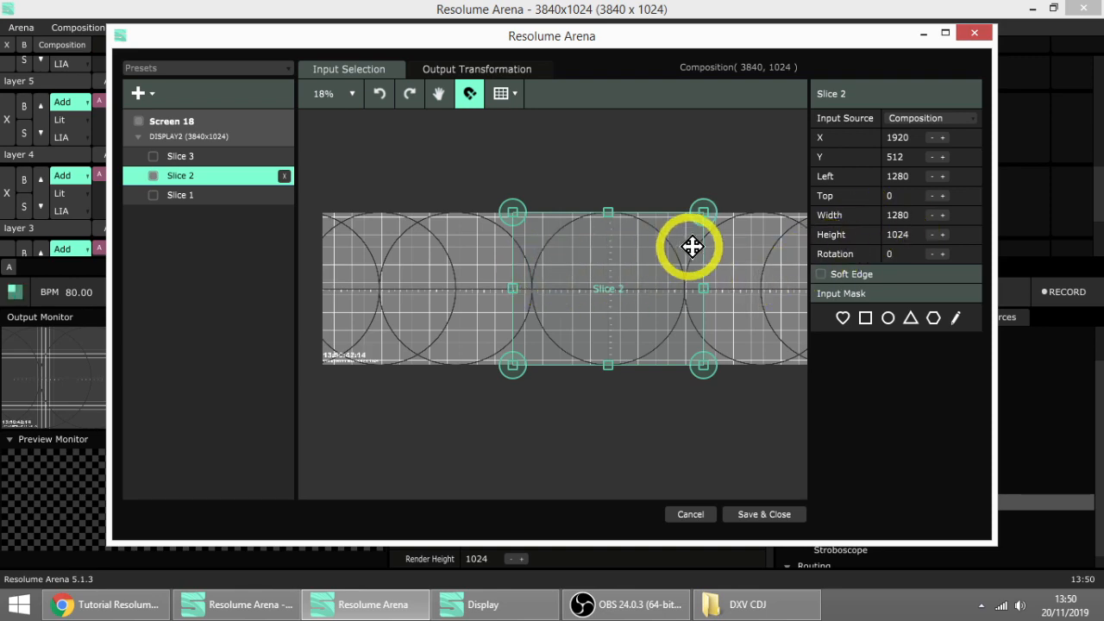
pyautogui.scroll(6, 529, 266)
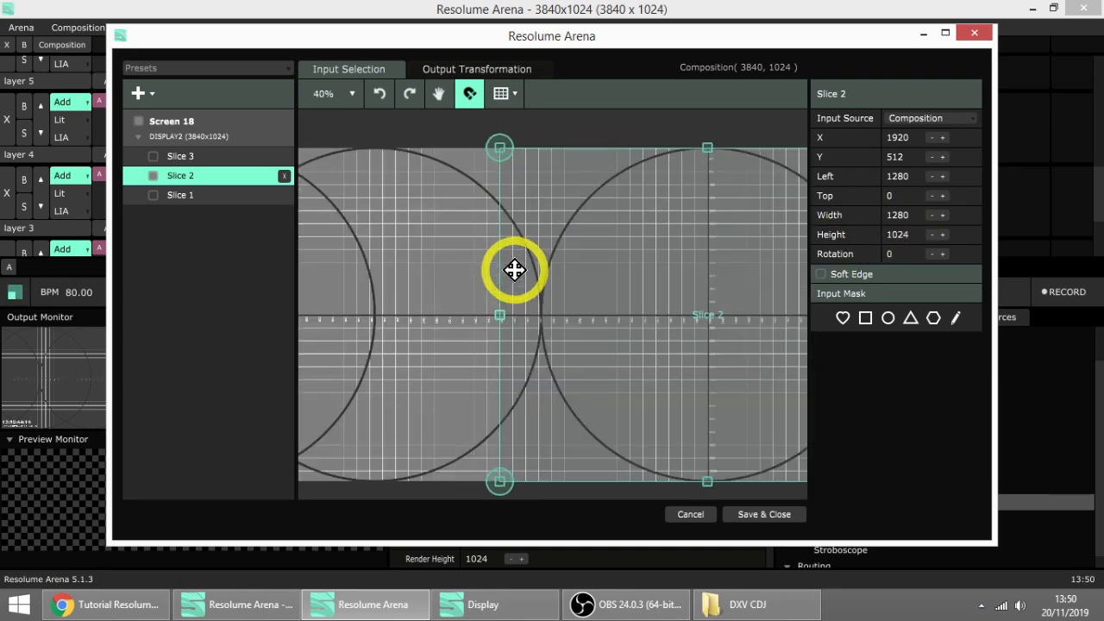
pyautogui.scroll(-1, 415, 274)
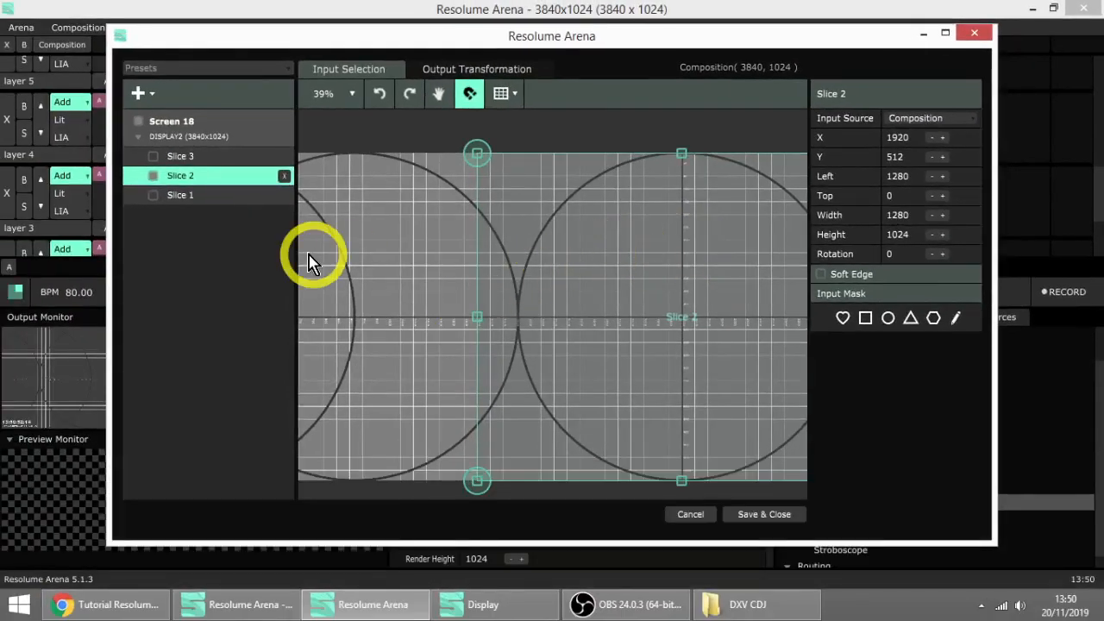
# - Show only Slice 3, set its input selection width to 1280 and move it to the composition's right end at left position 2560
pyautogui.click(179, 158)
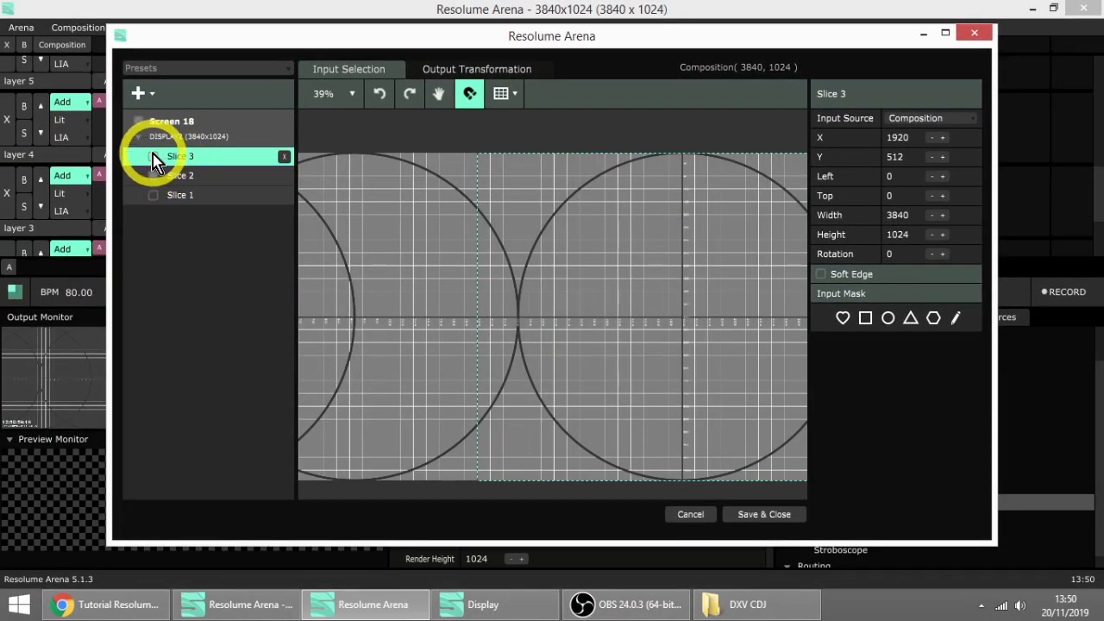
pyautogui.click(153, 157)
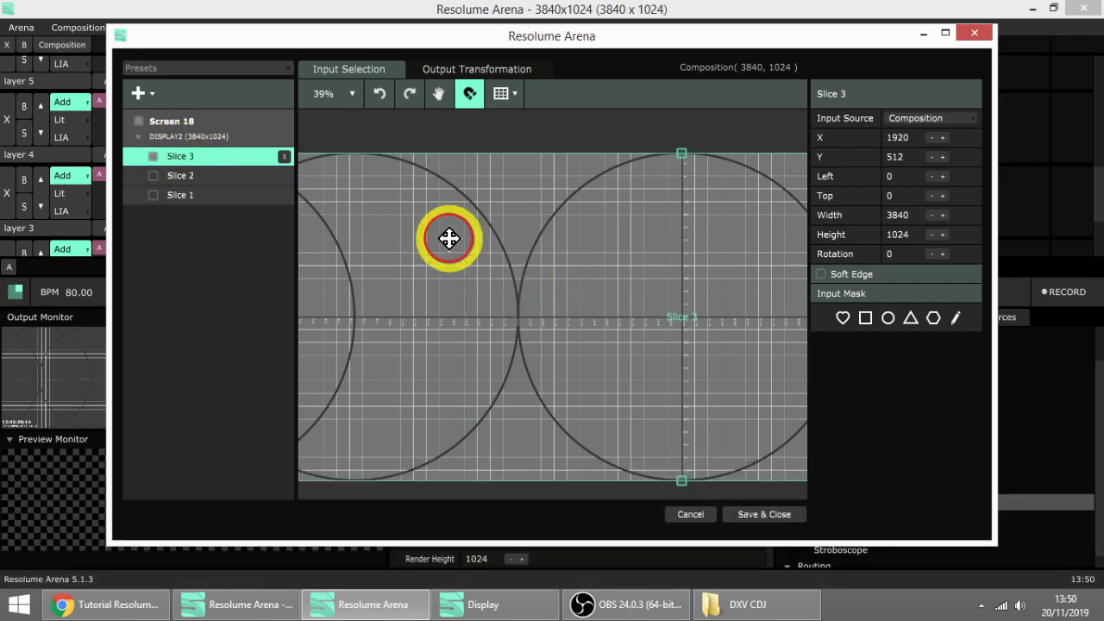
pyautogui.scroll(-5, 449, 238)
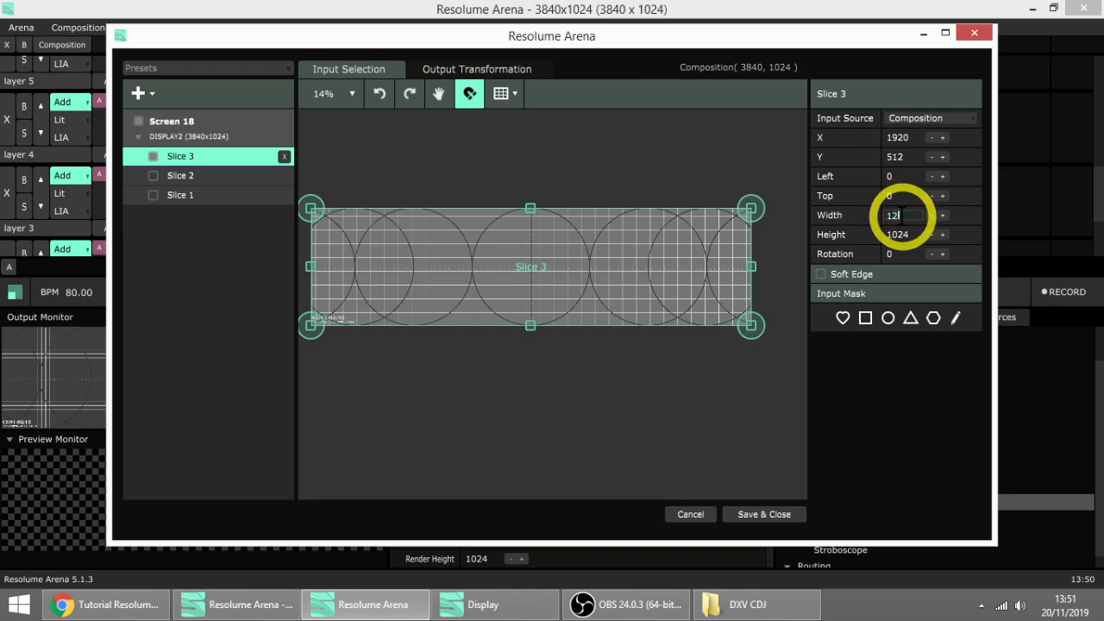
pyautogui.press('Return')
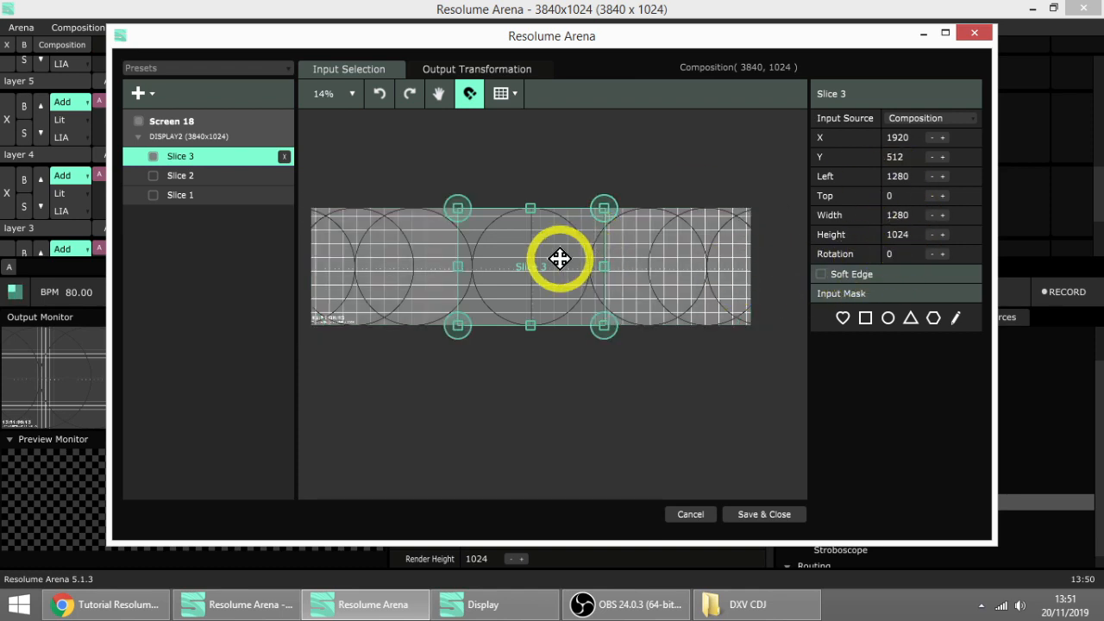
pyautogui.moveTo(560, 258); pyautogui.dragTo(720, 259)
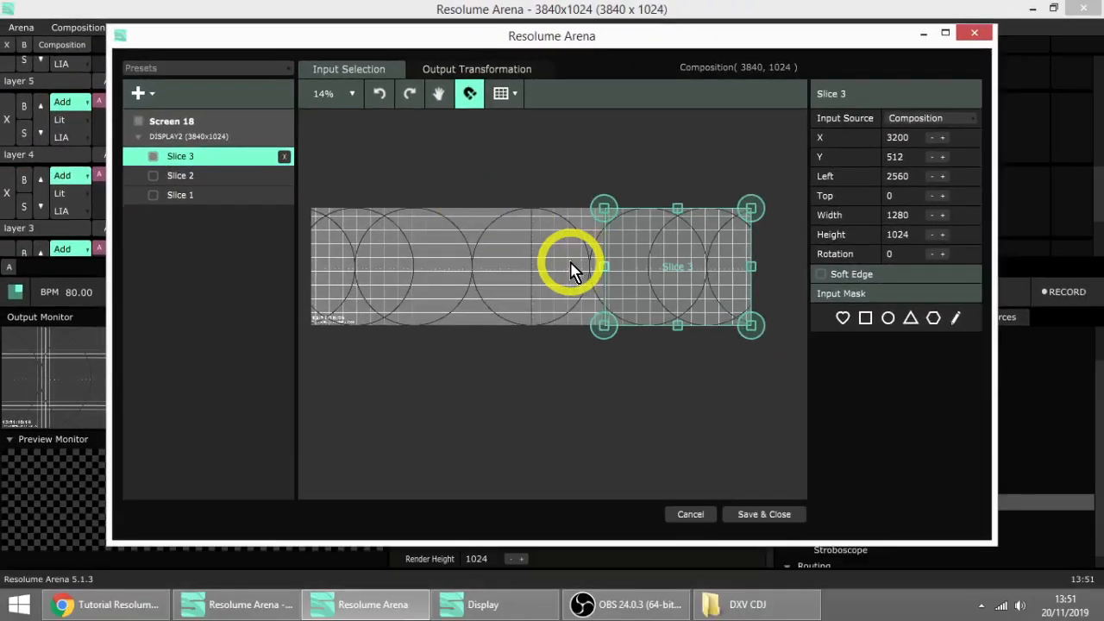
# - Turn Slices 1 and 2 back on and select each of the three input selections in turn to check them
pyautogui.click(154, 196)
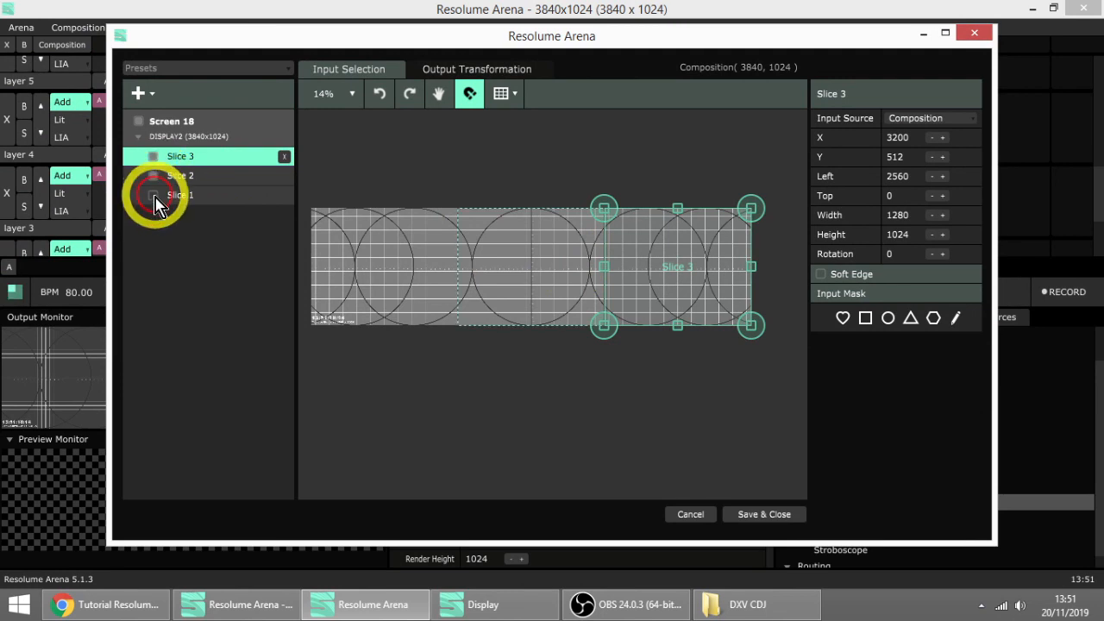
pyautogui.click(423, 267)
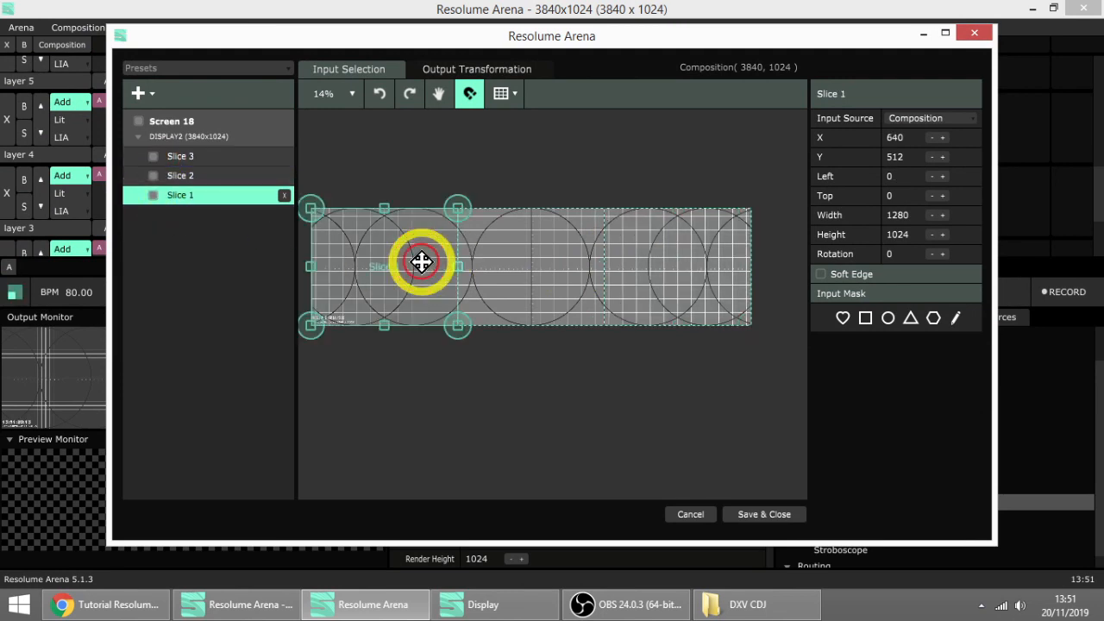
pyautogui.click(514, 267)
pyautogui.click(717, 265)
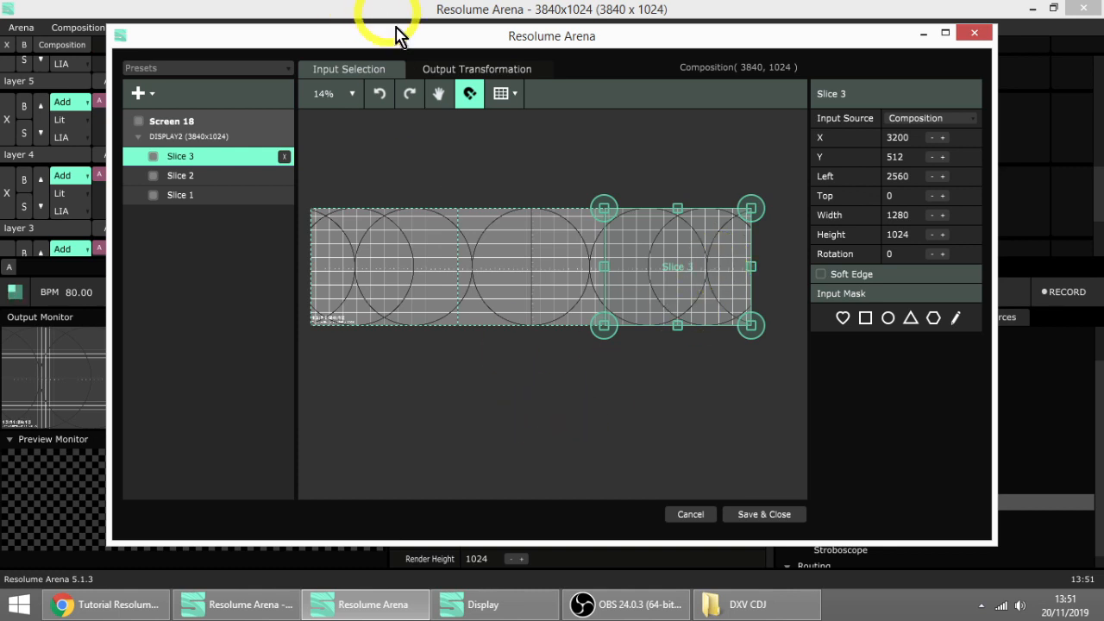
# - In the output transformation, turn off Slices 3 and 2, and set Slice 1's width to 1280 and left position to 0
pyautogui.click(458, 74)
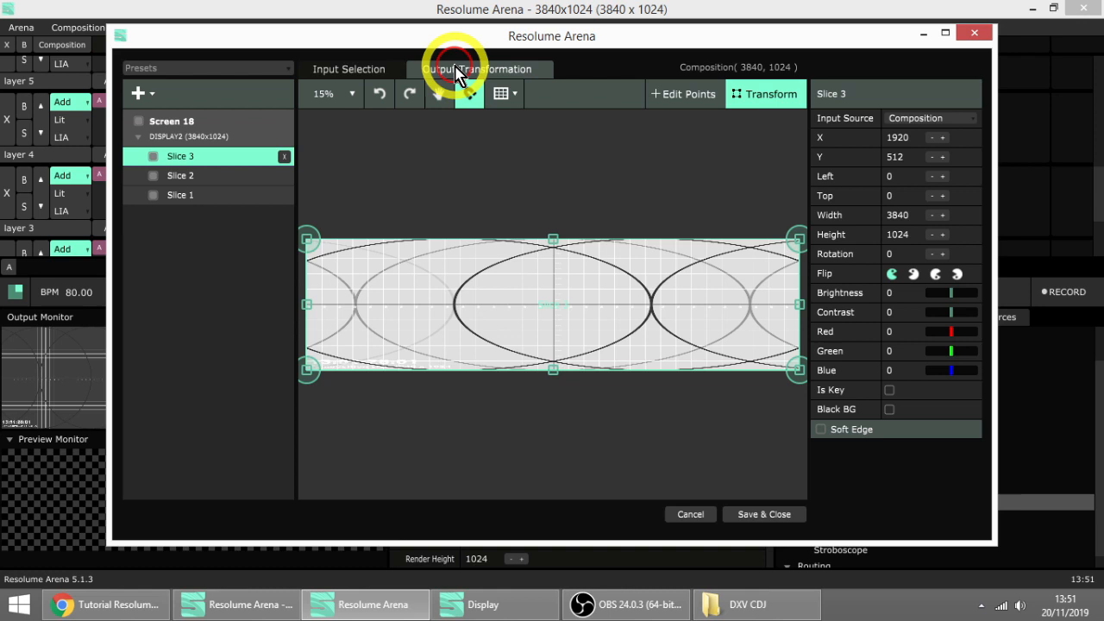
pyautogui.click(154, 155)
pyautogui.click(157, 177)
pyautogui.click(179, 196)
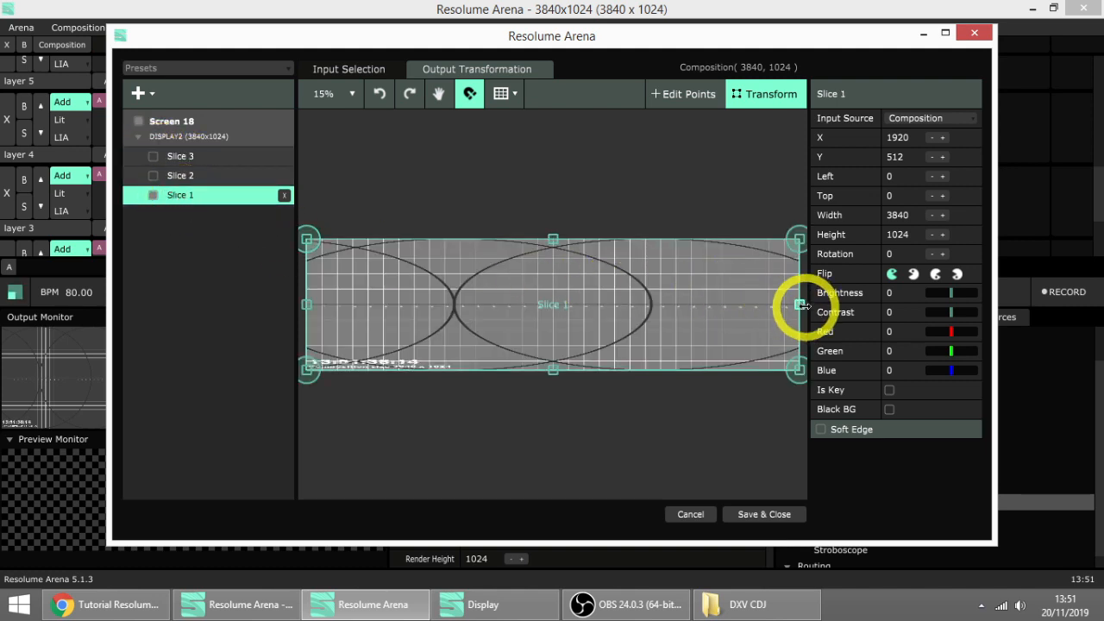
pyautogui.moveTo(800, 304); pyautogui.dragTo(476, 304)
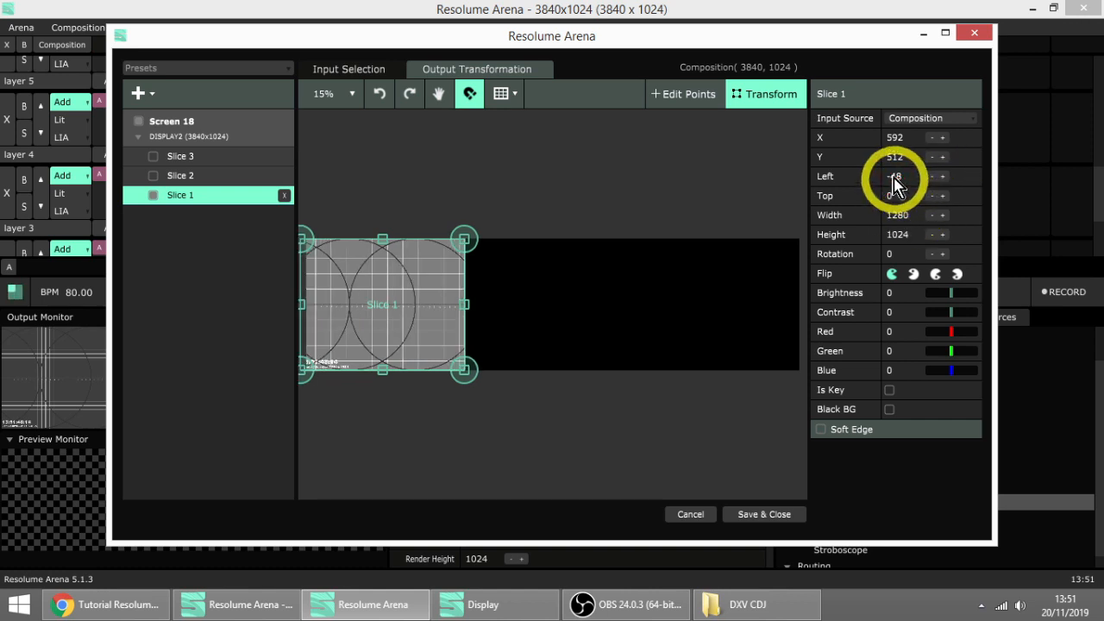
pyautogui.press('Return')
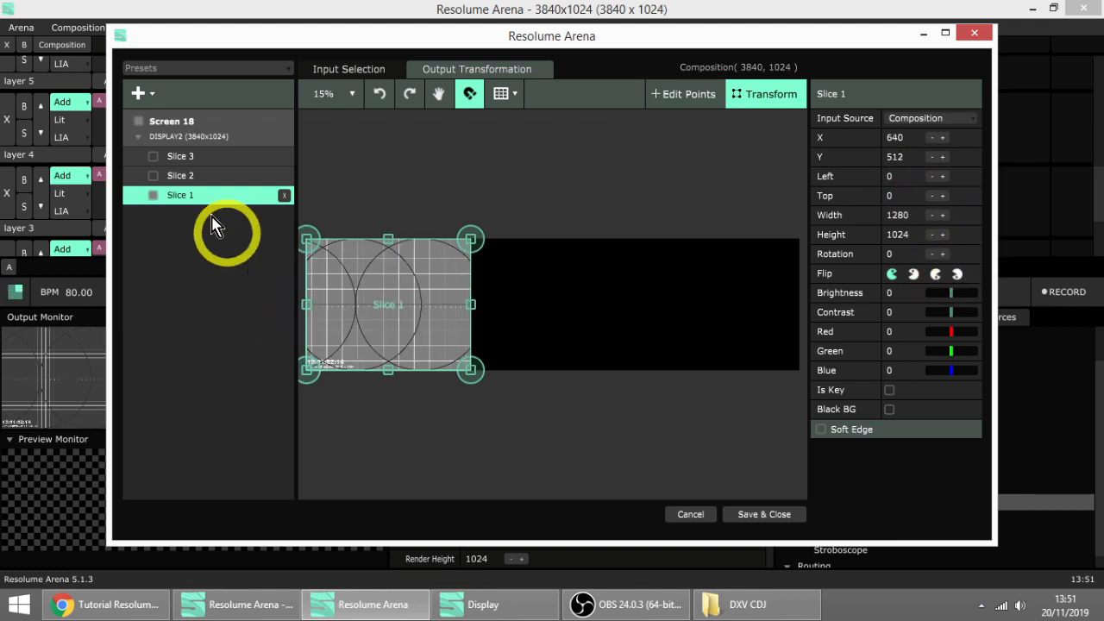
# - Turn off Slice 1, turn on Slice 2 and set its output width to 1280
pyautogui.click(157, 198)
pyautogui.click(155, 197)
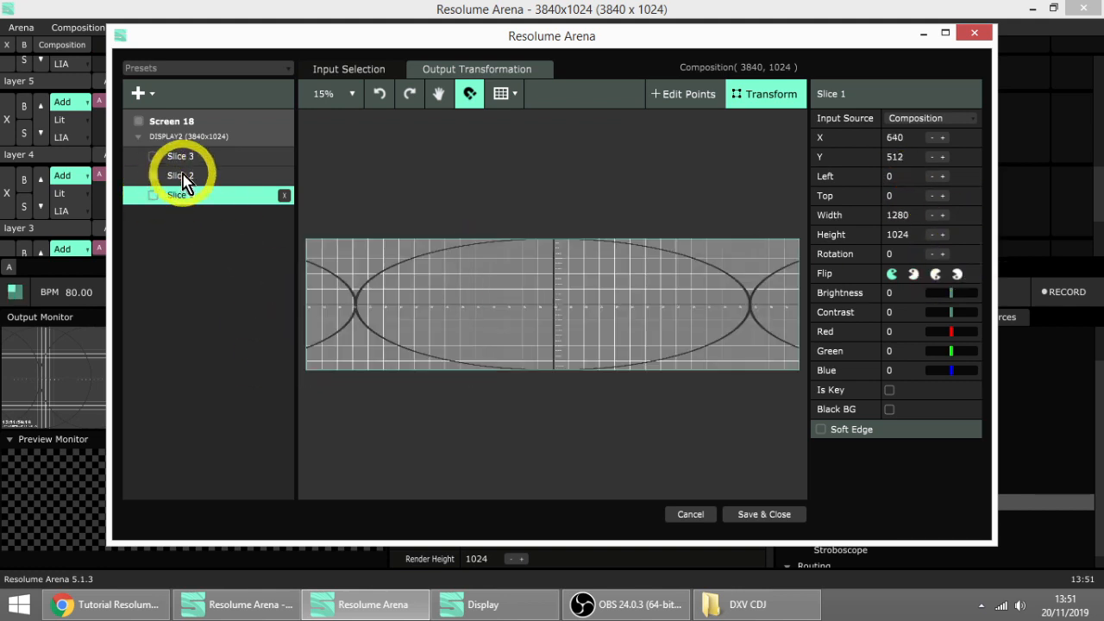
pyautogui.click(181, 176)
pyautogui.click(549, 294)
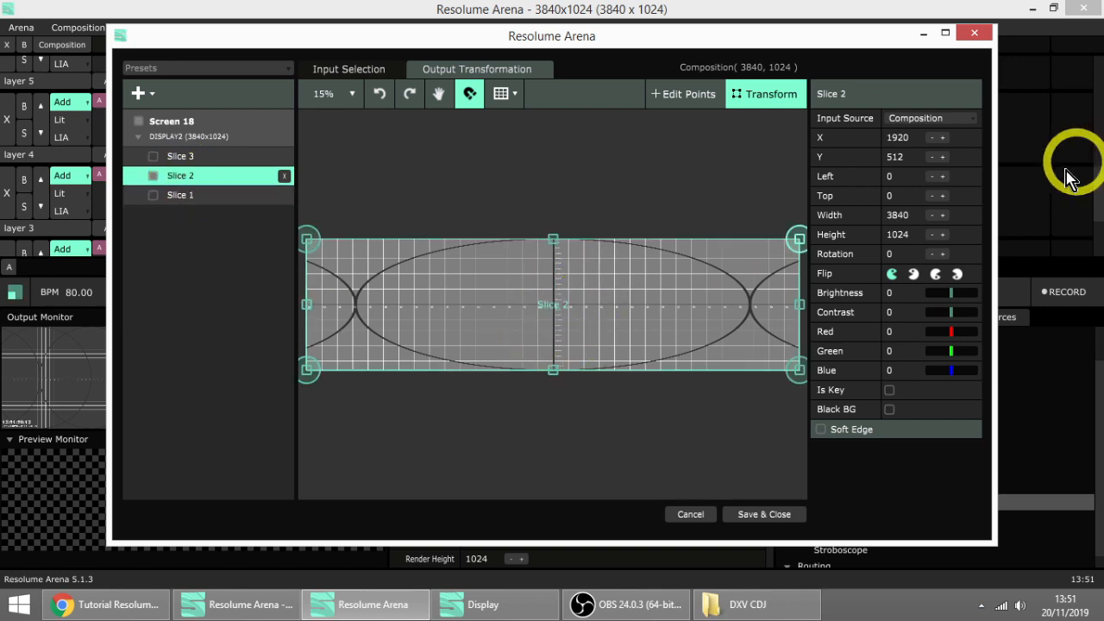
pyautogui.click(906, 215)
pyautogui.write('1280')
pyautogui.press('Return')
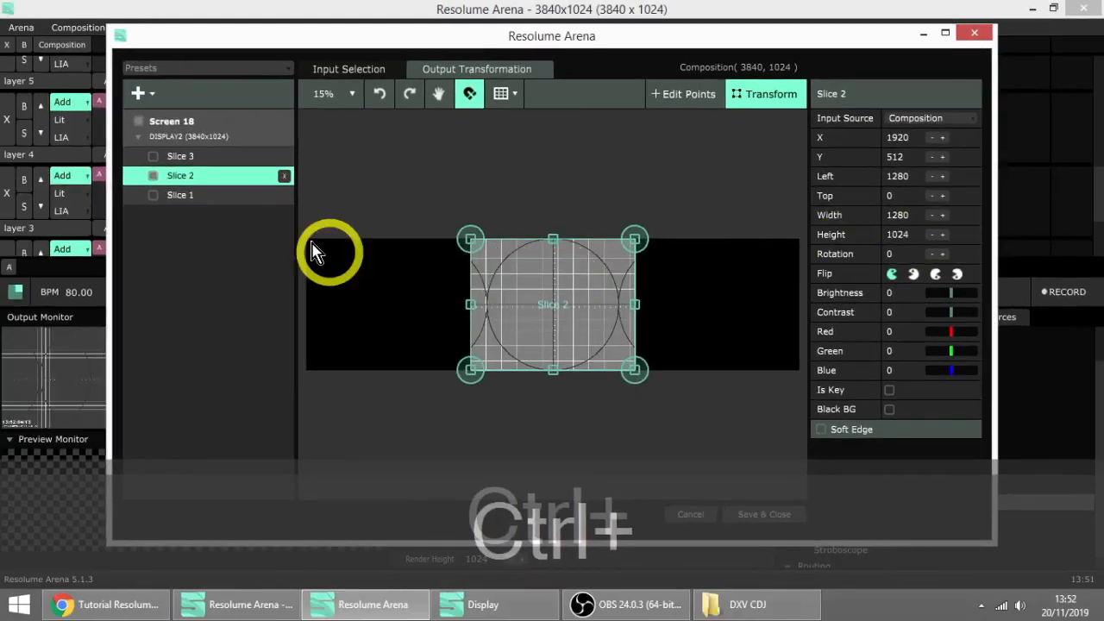
# - Show only Slice 3, set its output width to 1280 and move it to the output's right end at left position 2560
pyautogui.click(153, 157)
pyautogui.click(153, 177)
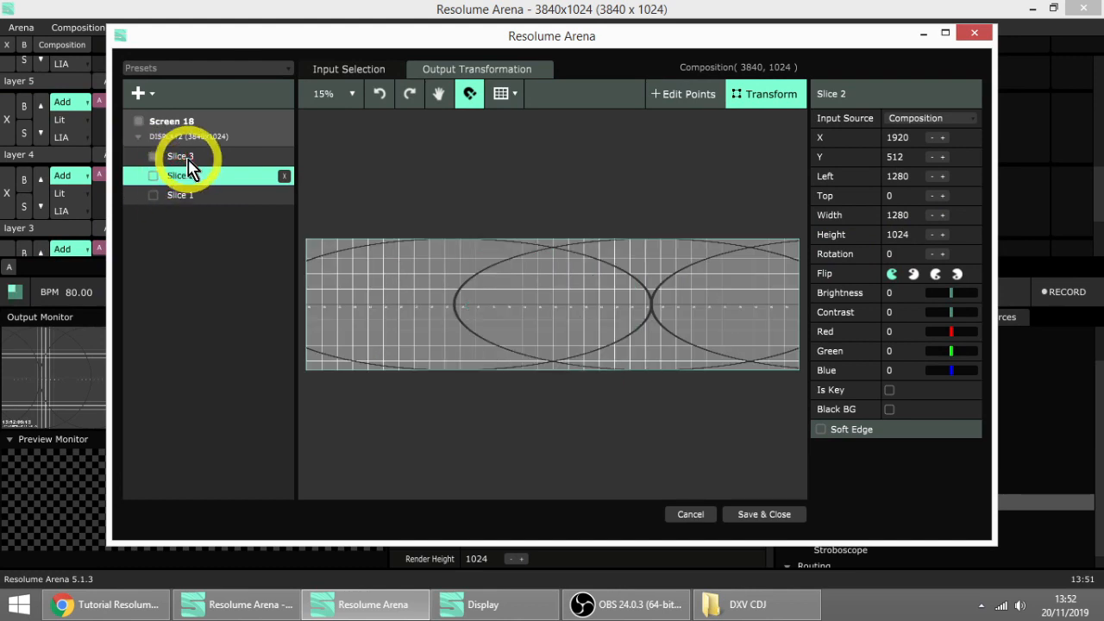
pyautogui.click(181, 156)
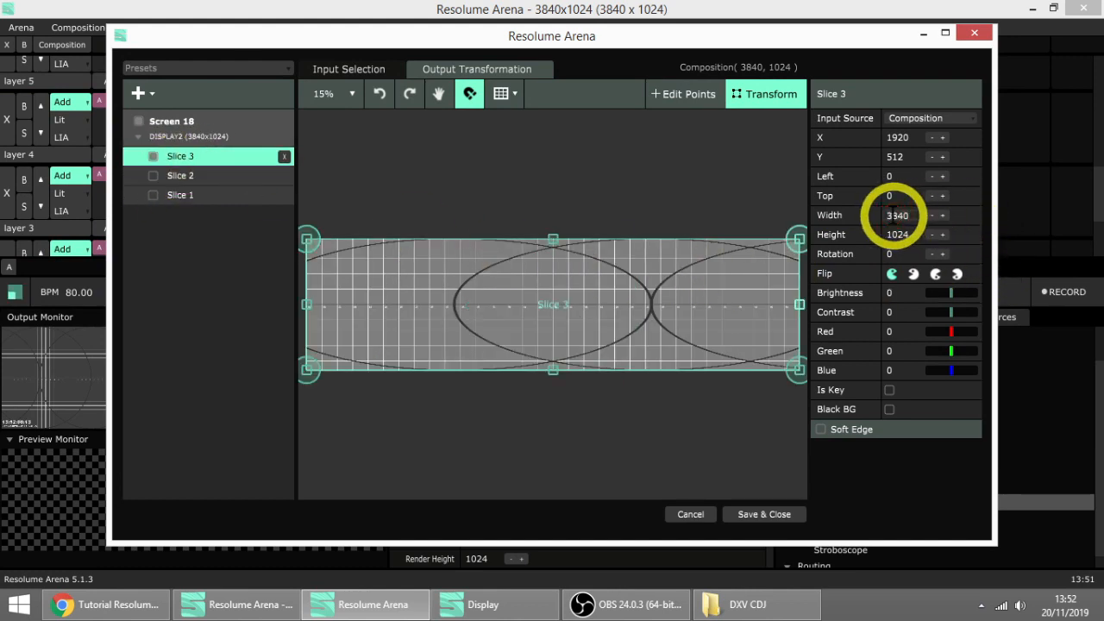
pyautogui.press('Return')
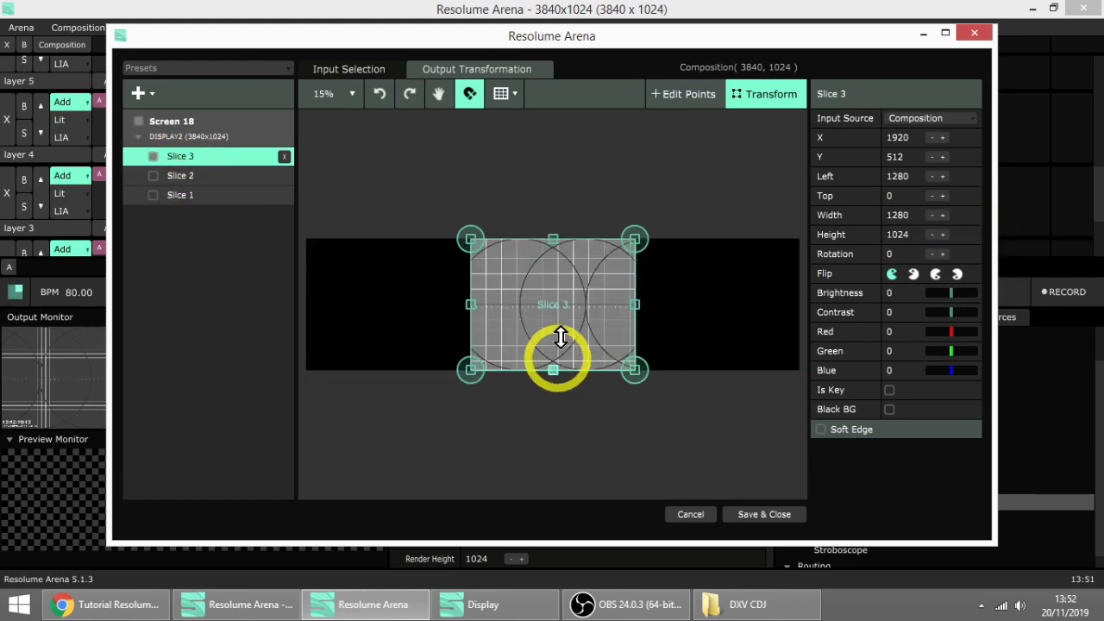
pyautogui.moveTo(577, 294); pyautogui.dragTo(728, 294)
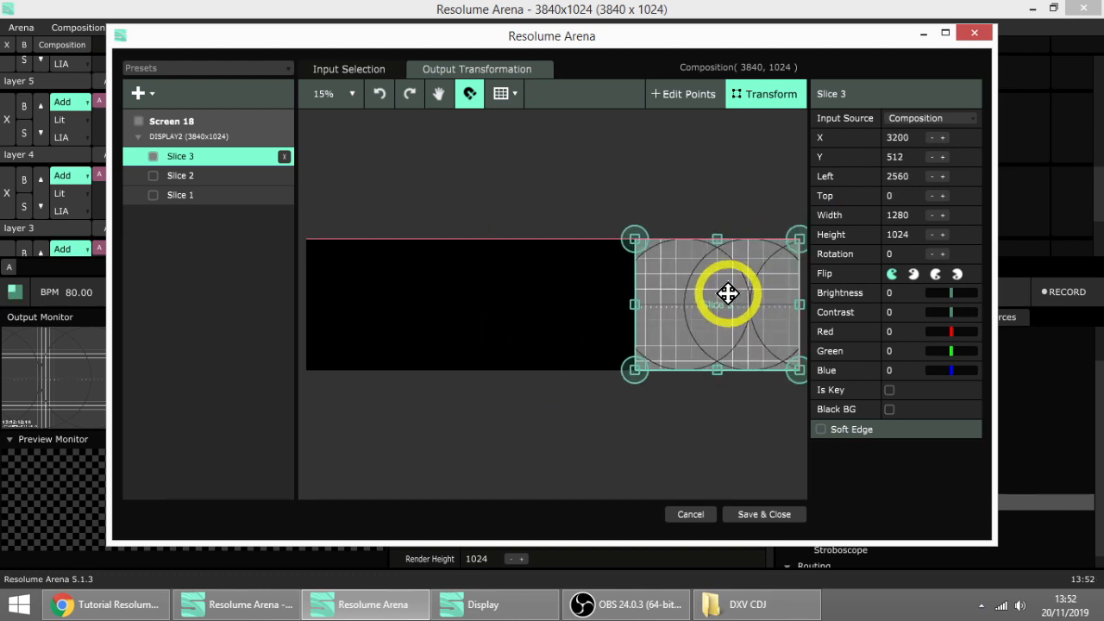
# - Turn Slices 2 and 1 back on, then save and close the advanced output setup
pyautogui.click(154, 175)
pyautogui.click(154, 195)
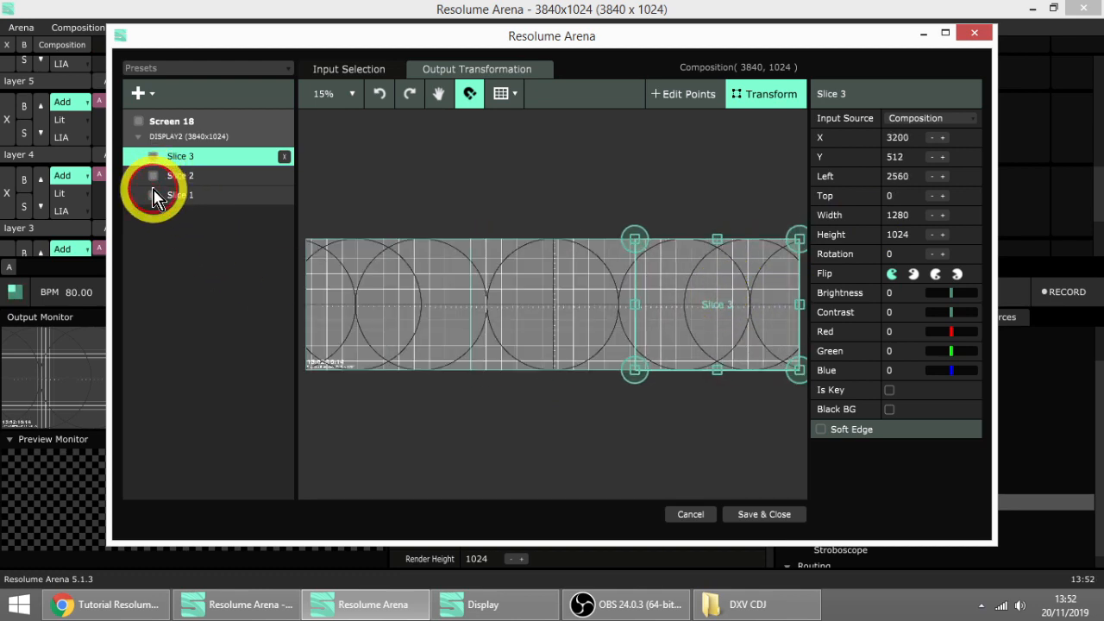
pyautogui.click(757, 514)
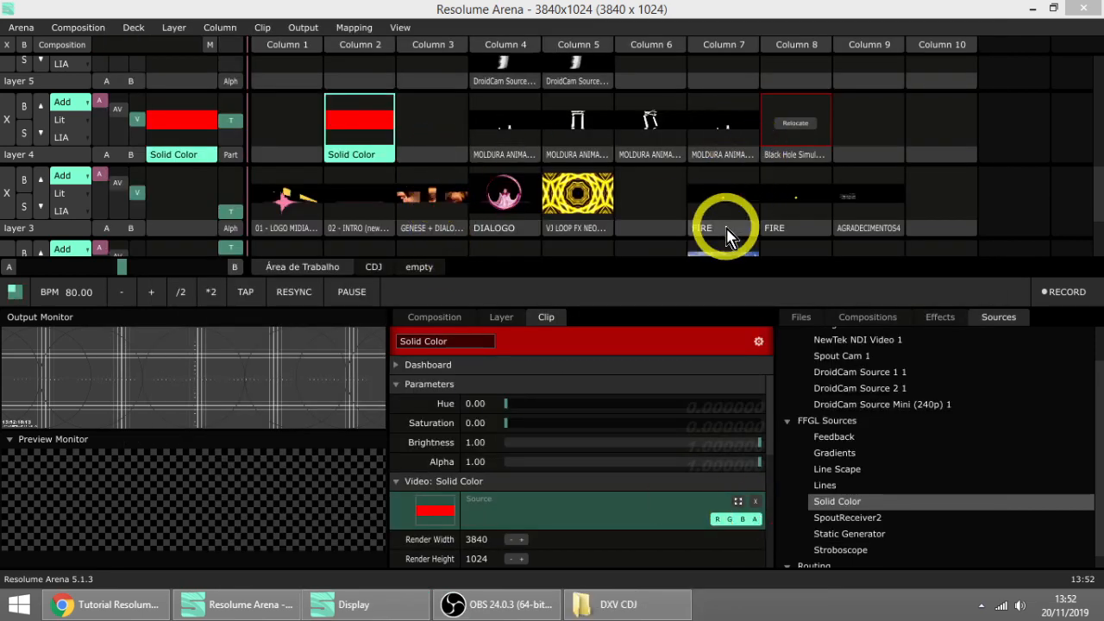
# - Play the wide_1_2_1 clip on layer 2 and clear the Solid Color from layer 4
pyautogui.click(727, 253)
pyautogui.scroll(-1, 444, 141)
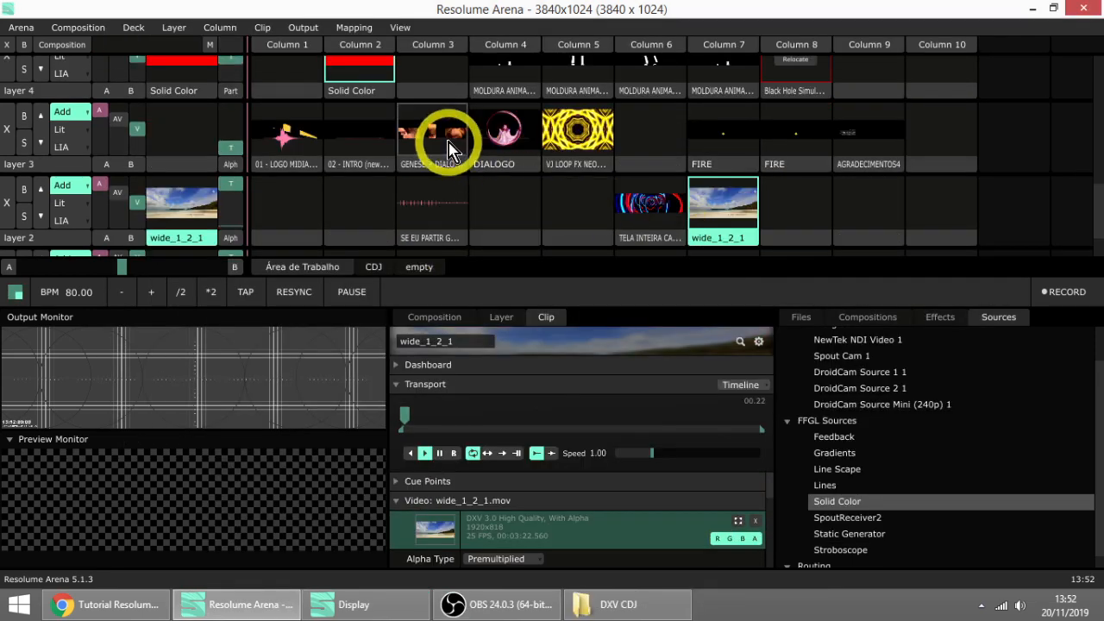
pyautogui.click(427, 79)
pyautogui.click(700, 201)
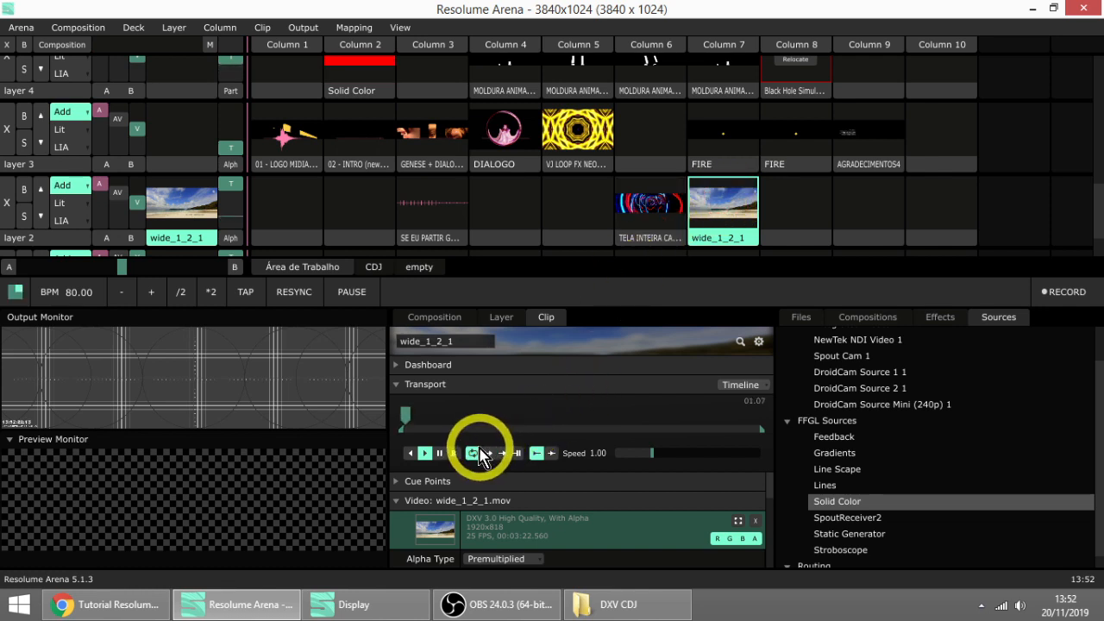
# - Turn off the test card, then check the clip in the advanced output transformation and save and close it
pyautogui.click(297, 28)
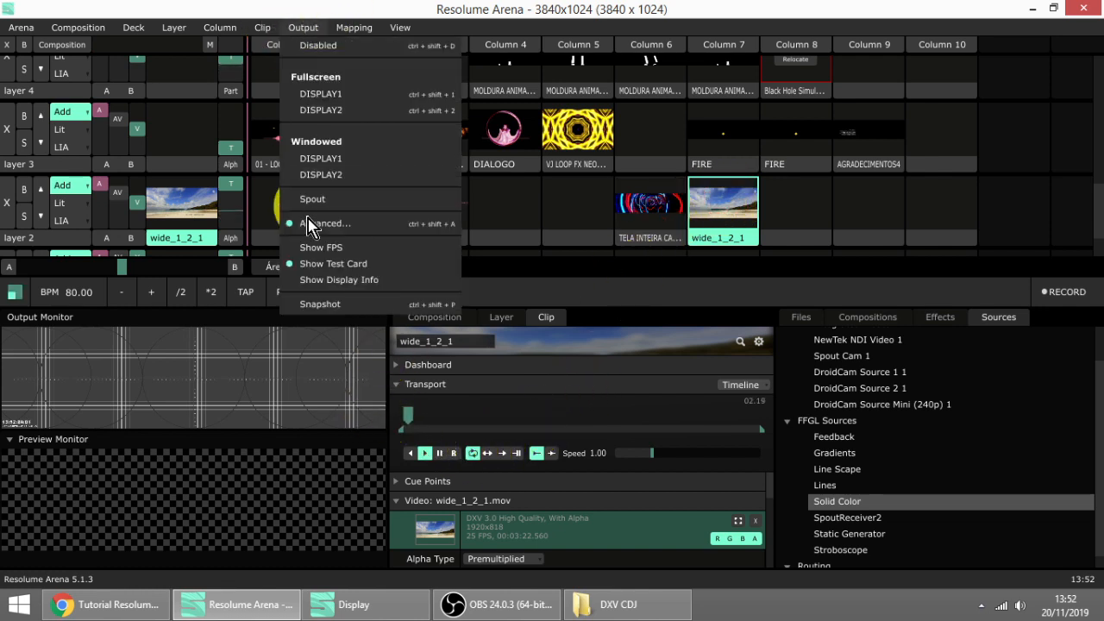
pyautogui.click(324, 261)
pyautogui.click(303, 28)
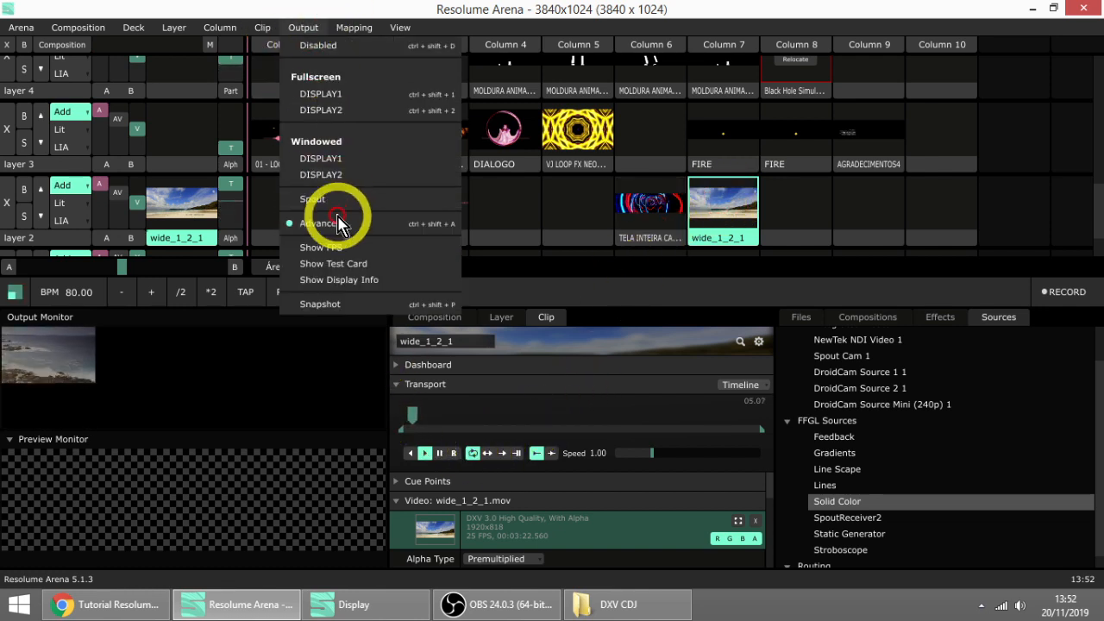
pyautogui.click(338, 218)
pyautogui.click(755, 514)
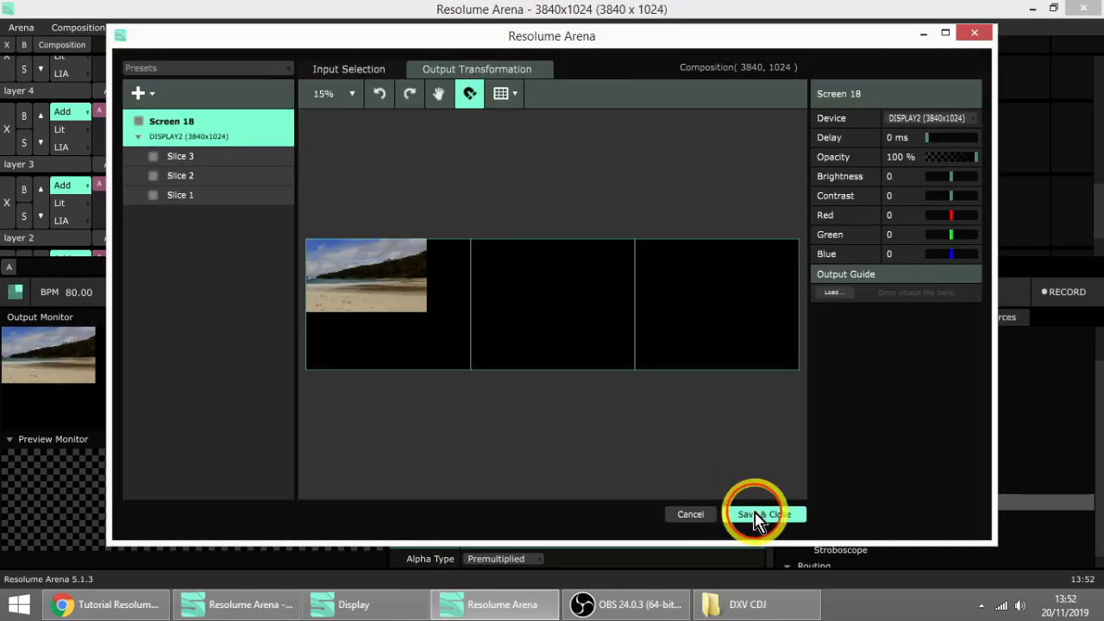
# - Reset the wide_1_2_1 clip's Anchor X and Anchor Y to 0 and scale it up to about 118% to fill the composition
pyautogui.click(714, 240)
pyautogui.scroll(-5, 545, 509)
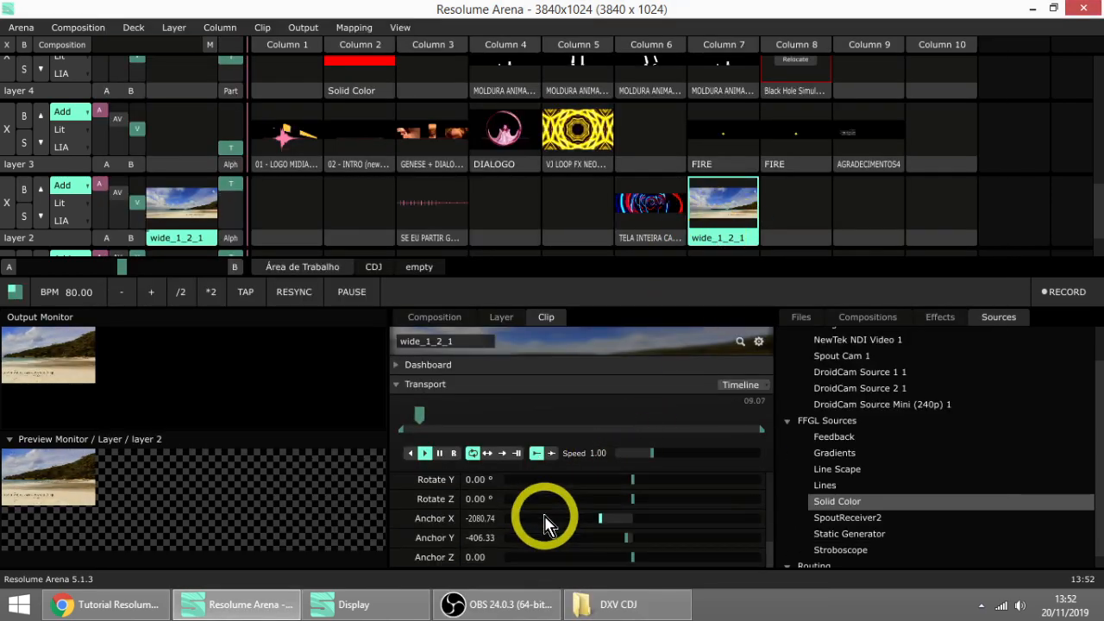
pyautogui.rightClick(603, 521)
pyautogui.rightClick(648, 541)
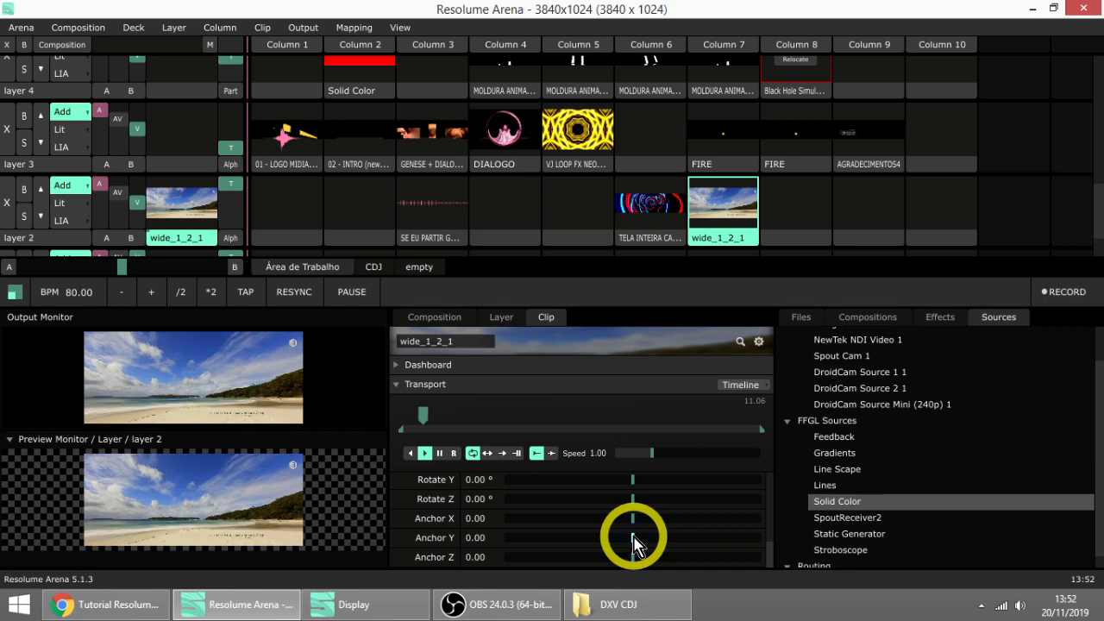
pyautogui.scroll(3, 611, 522)
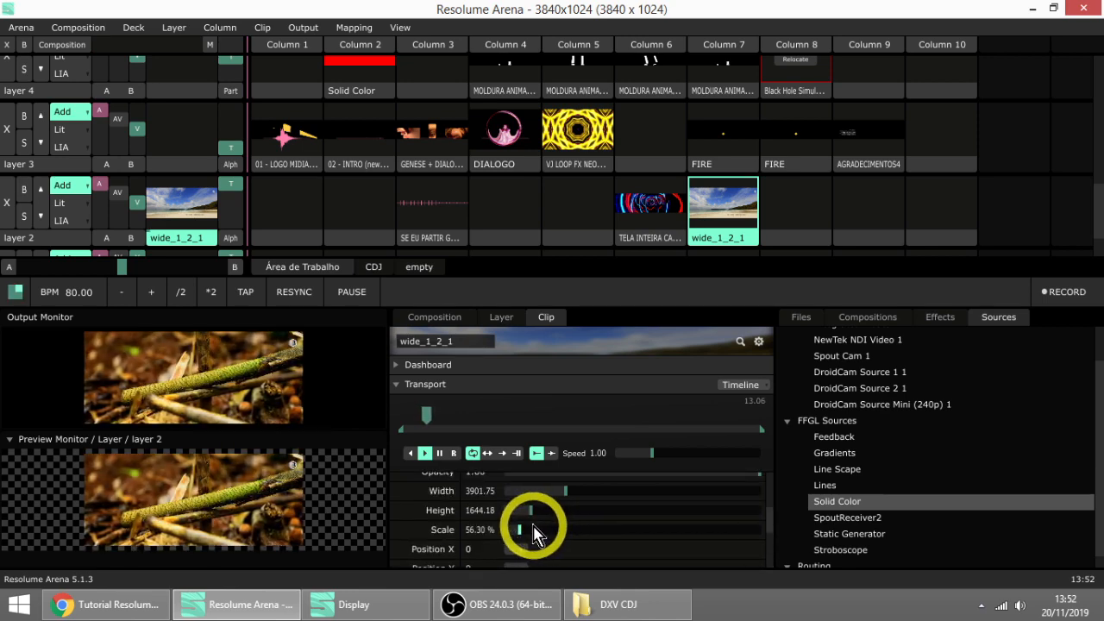
pyautogui.moveTo(532, 527); pyautogui.dragTo(771, 520)
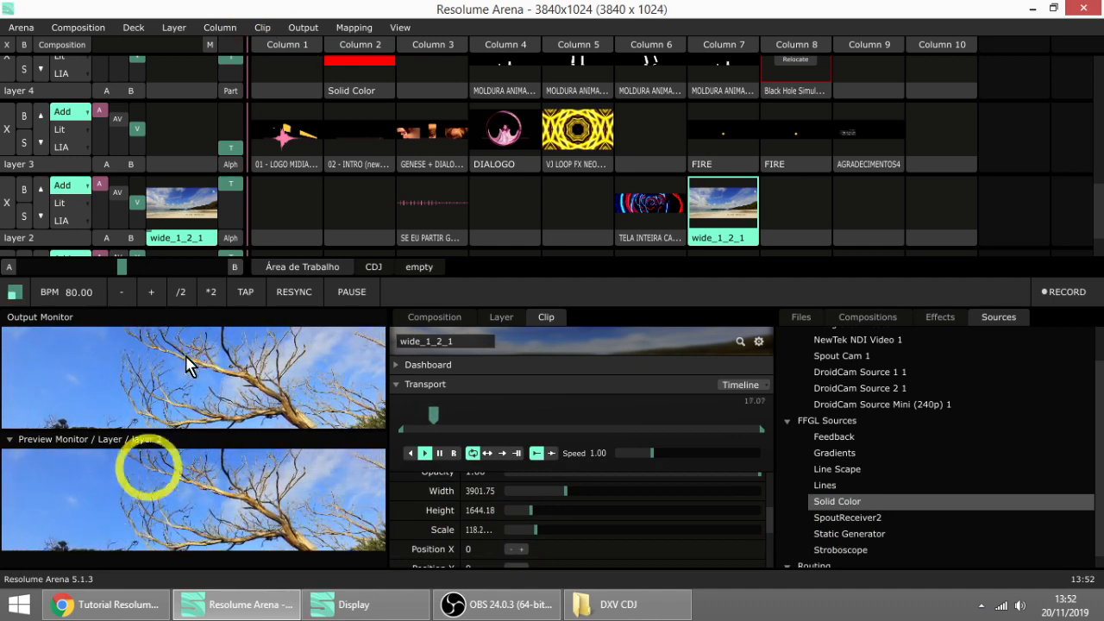
# - Open the advanced output setup and make the input areas of Slices 1 and 2 overlap at their shared border
pyautogui.click(301, 28)
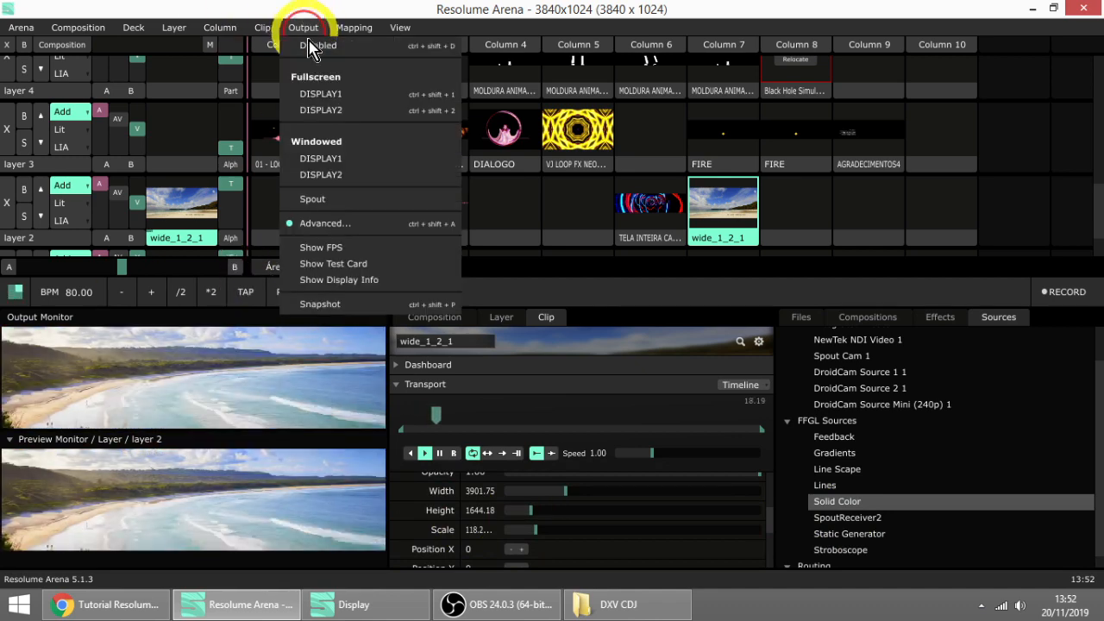
pyautogui.click(336, 221)
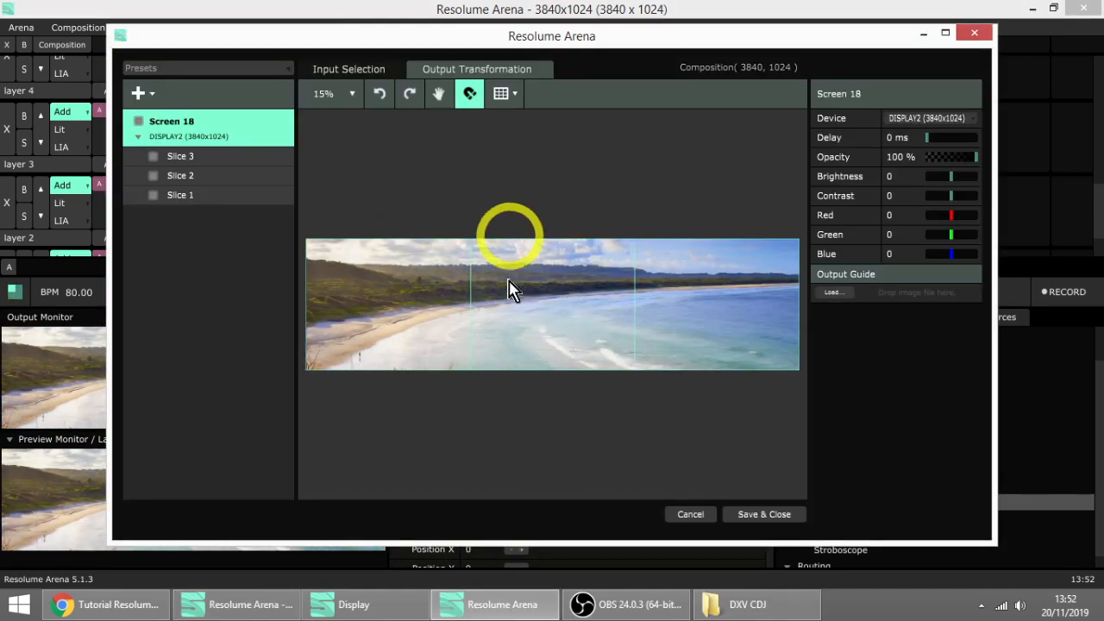
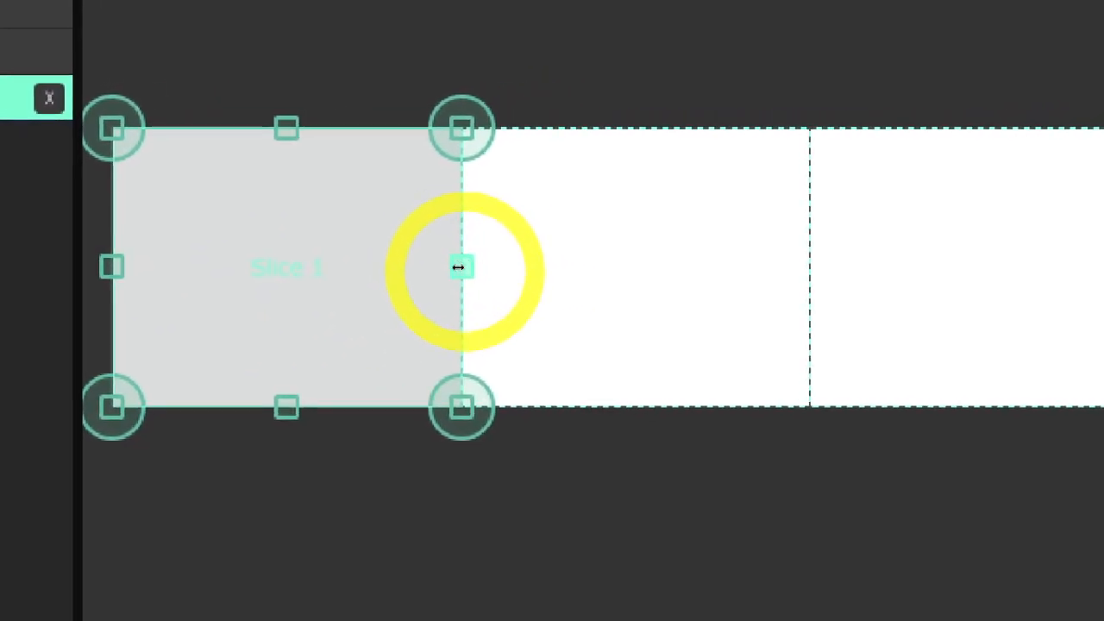
pyautogui.click(455, 266)
pyautogui.moveTo(456, 266)
pyautogui.mouseDown()
pyautogui.moveTo(489, 266)
pyautogui.moveTo(446, 266)
pyautogui.mouseUp()
pyautogui.click(553, 288)
pyautogui.click(443, 266)
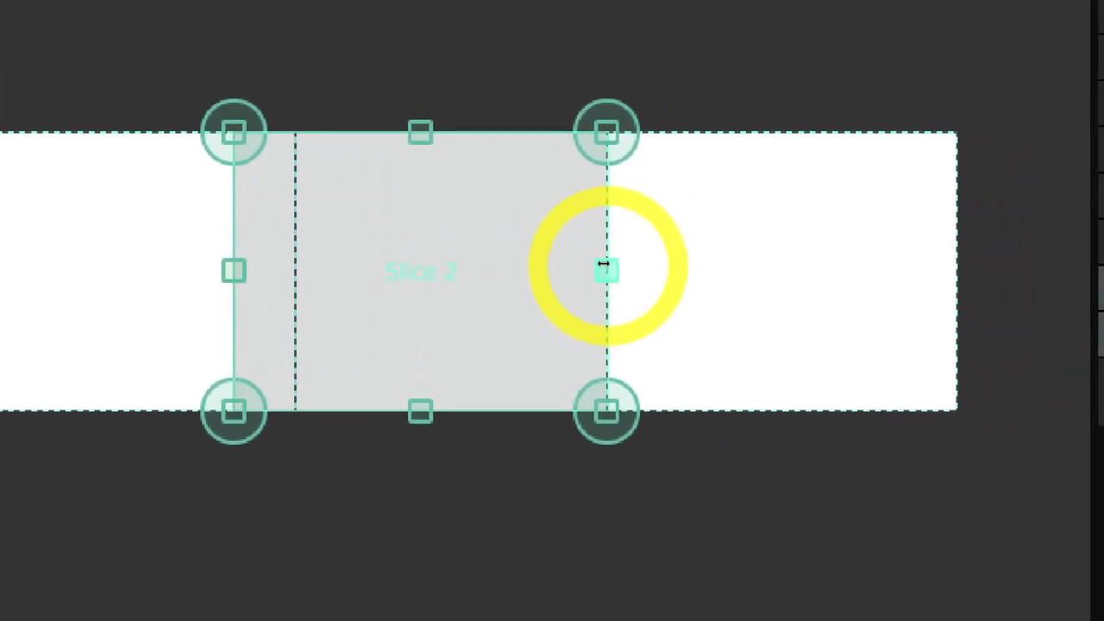
# - Overlap the input areas of Slices 2 and 3: Slice 2 at left 1209, width 1514, and Slice 3 at left 2498, width 1342
pyautogui.moveTo(822, 264); pyautogui.dragTo(832, 259)
pyautogui.moveTo(609, 262)
pyautogui.mouseDown()
pyautogui.moveTo(627, 262)
pyautogui.moveTo(569, 267)
pyautogui.moveTo(619, 264)
pyautogui.mouseUp()
pyautogui.click(672, 258)
pyautogui.click(568, 276)
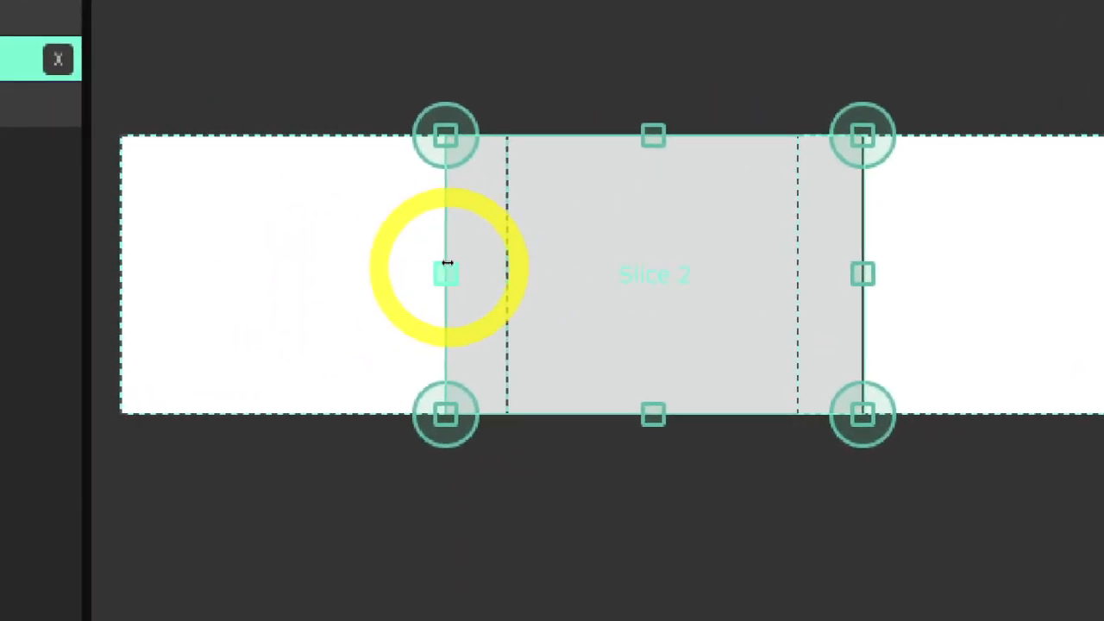
pyautogui.moveTo(268, 294); pyautogui.dragTo(268, 294)
pyautogui.moveTo(446, 264); pyautogui.dragTo(452, 264)
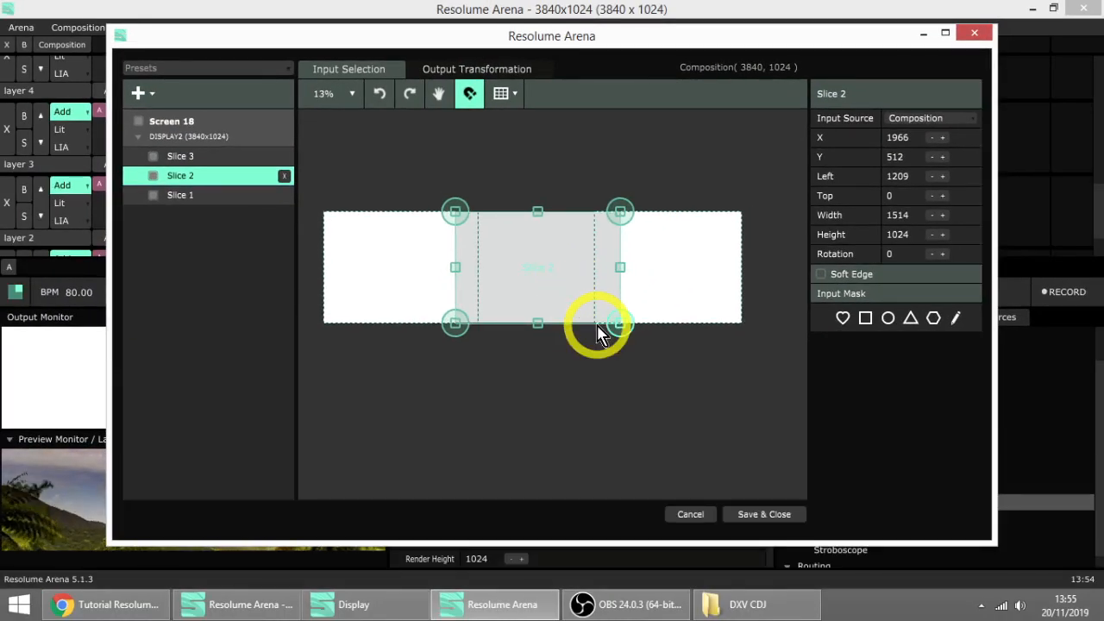
pyautogui.click(651, 272)
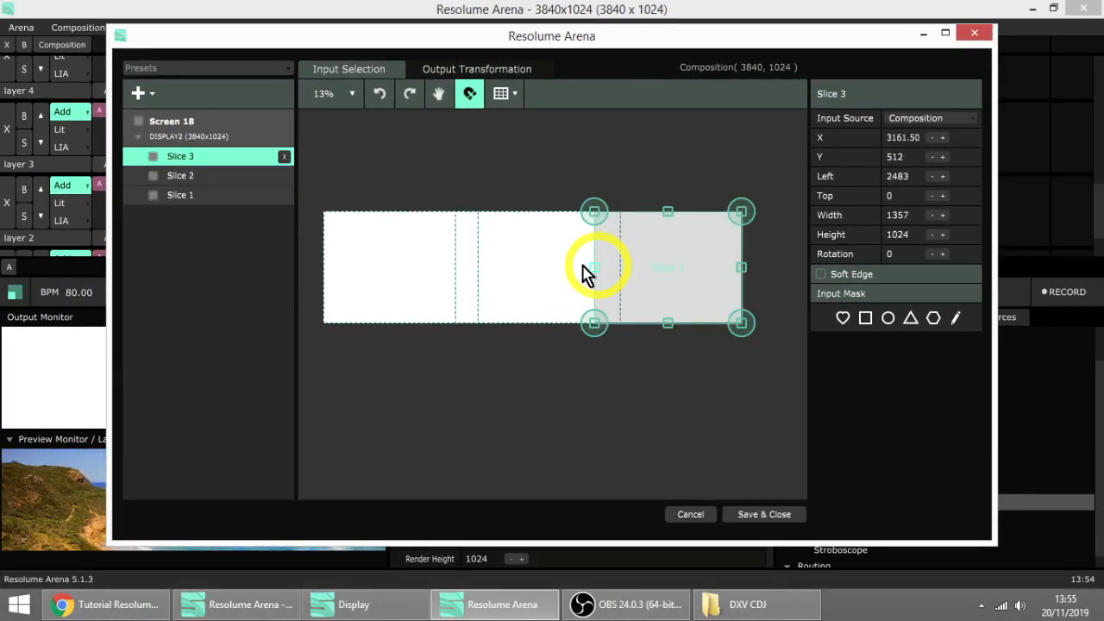
pyautogui.moveTo(598, 267); pyautogui.dragTo(599, 267)
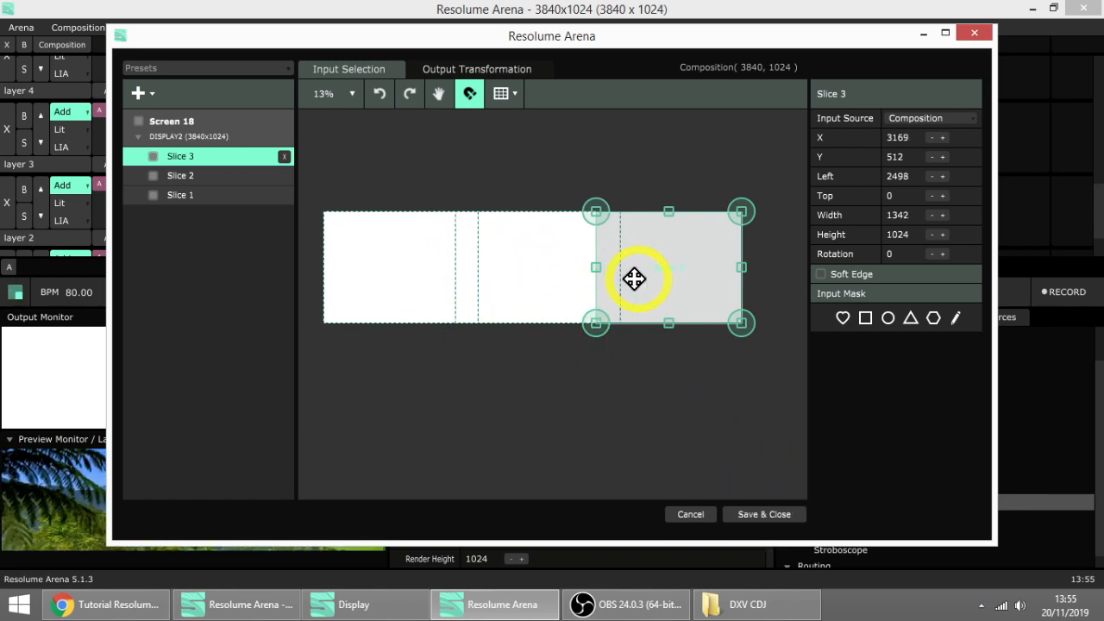
# - Save and close the advanced output setup, and stop the clips playing on layers 4 and 2
pyautogui.click(760, 516)
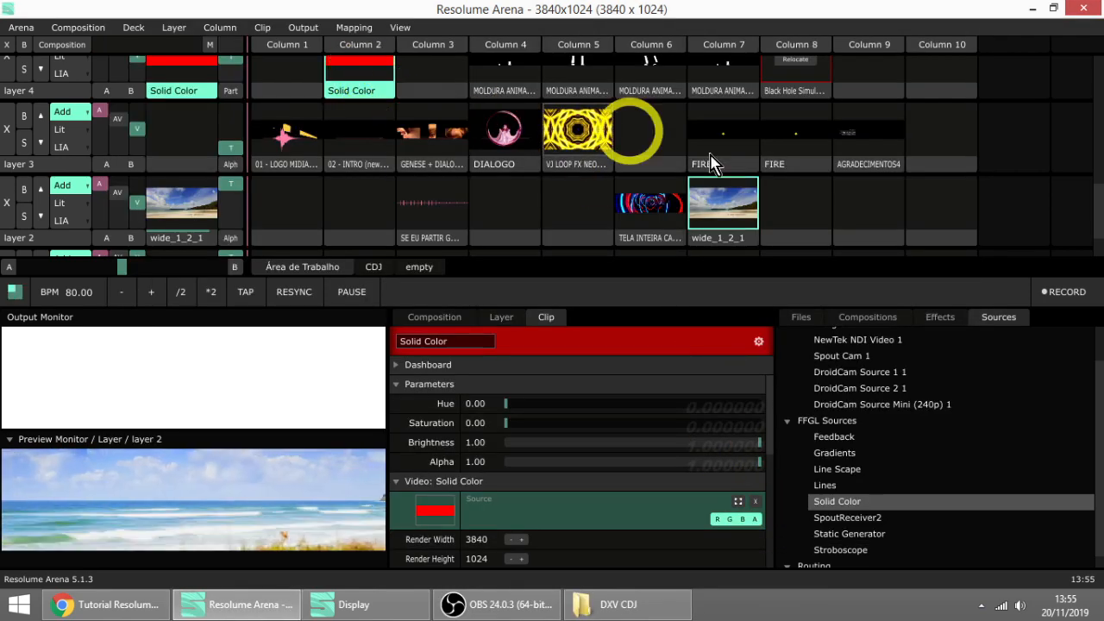
pyautogui.click(804, 200)
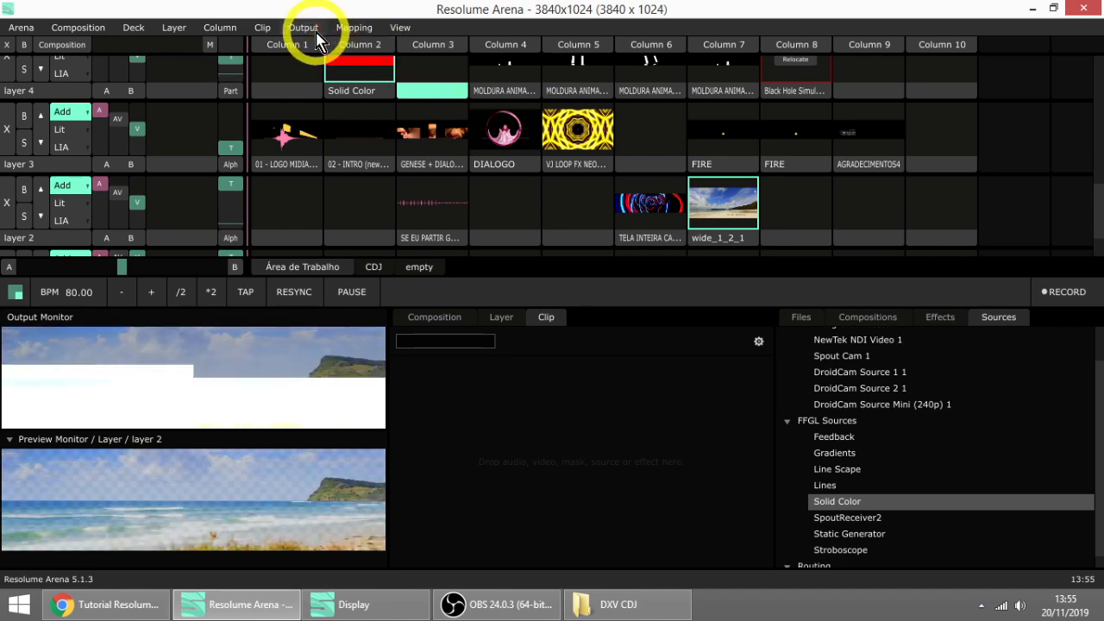
pyautogui.click(306, 28)
pyautogui.click(346, 247)
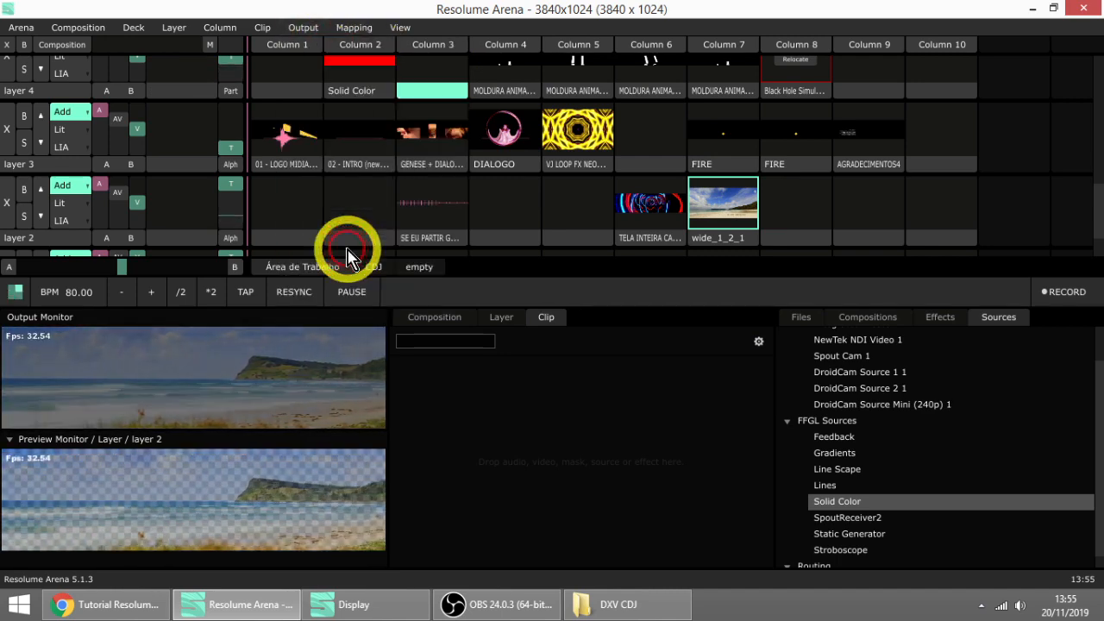
pyautogui.click(298, 29)
pyautogui.click(333, 248)
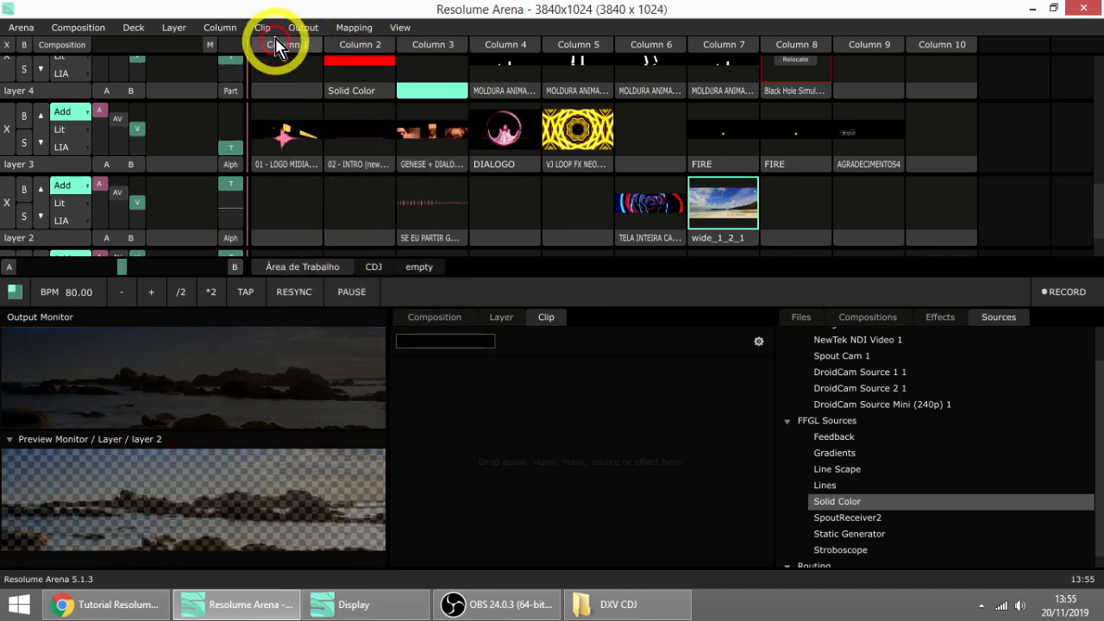
# - Turn on the test card and compare the input selection with the output transformation in the advanced output setup
pyautogui.click(306, 33)
pyautogui.click(323, 263)
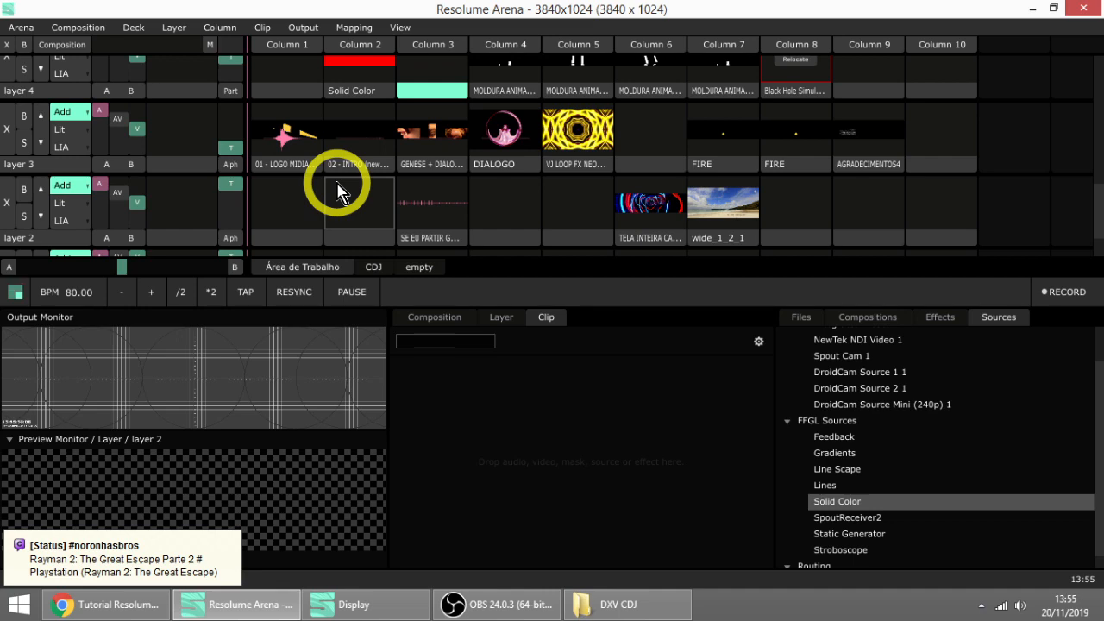
pyautogui.click(303, 29)
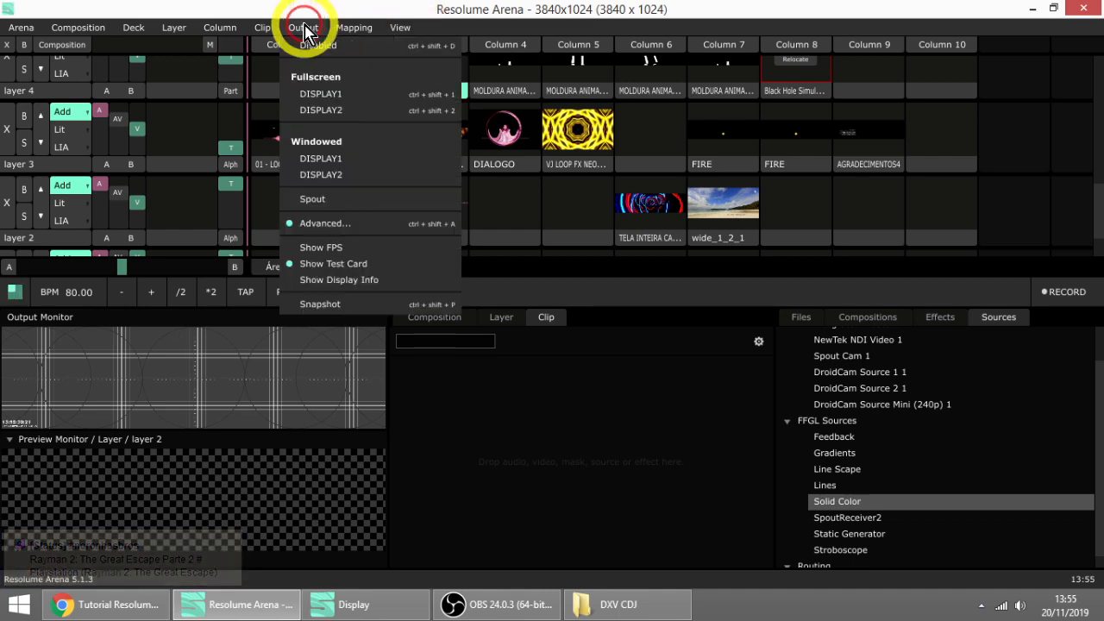
pyautogui.click(358, 226)
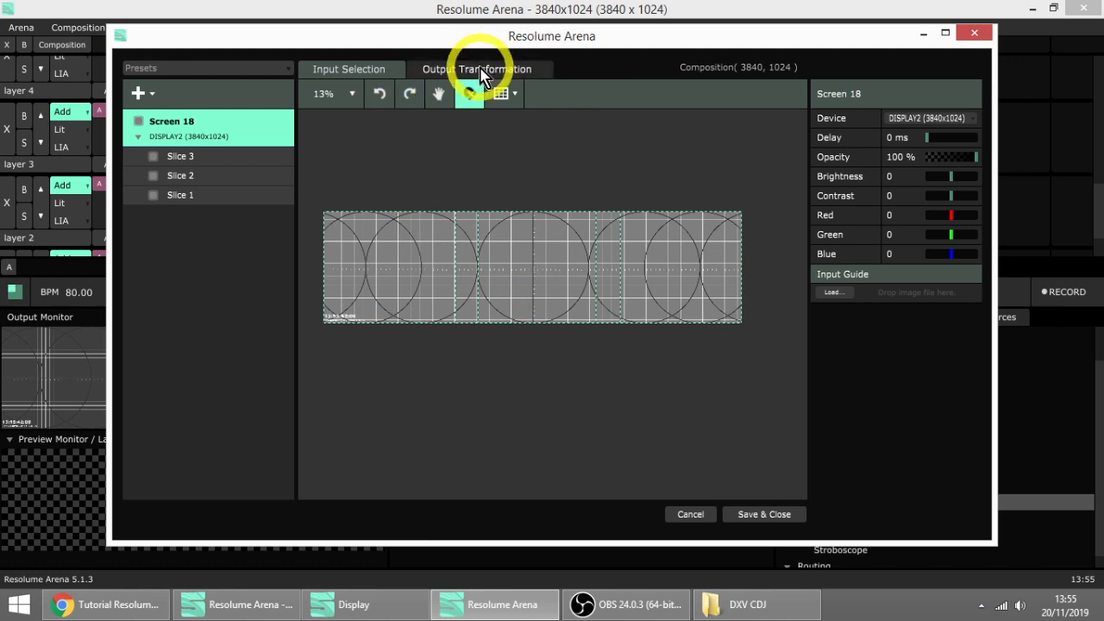
pyautogui.click(480, 73)
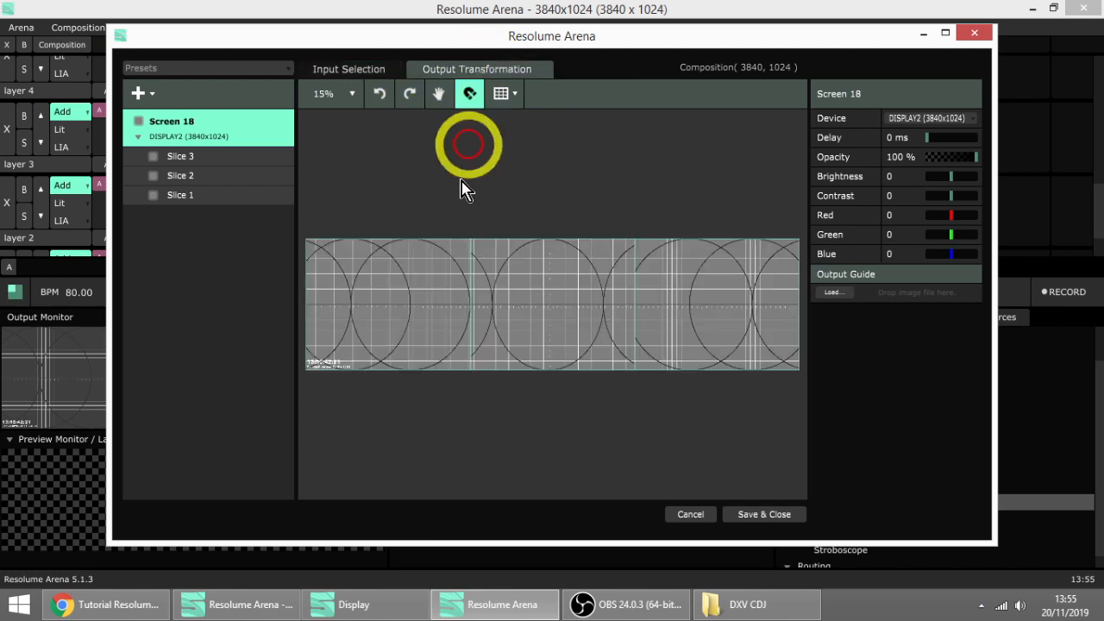
pyautogui.click(366, 77)
pyautogui.click(510, 71)
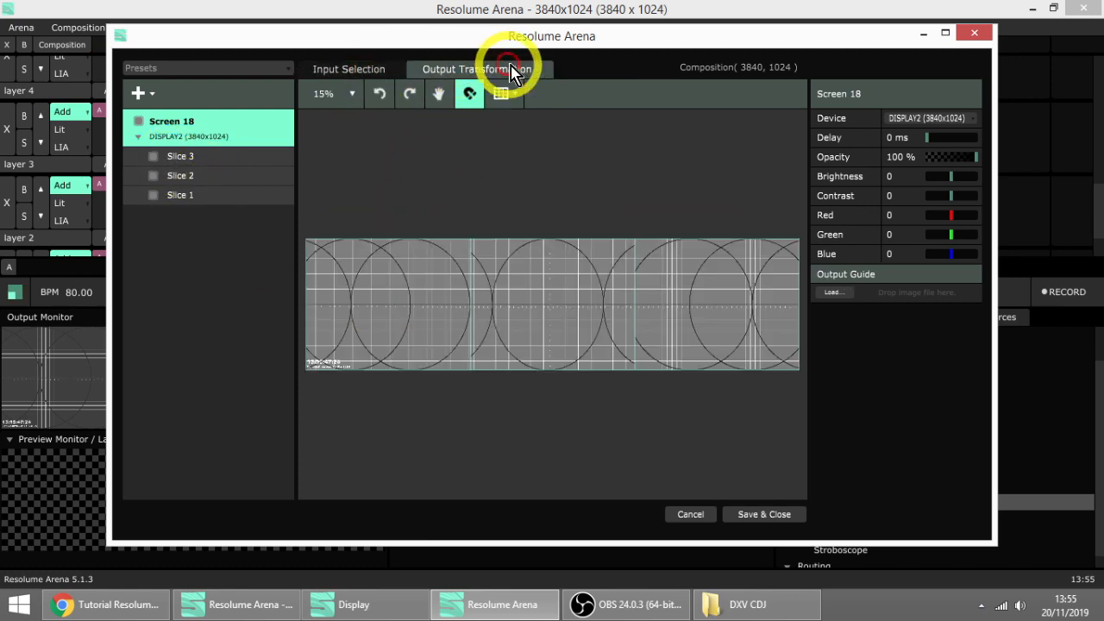
# - Switch Slice 1 to point editing in the output transformation and move its upper-left corner point inward to align the projection
pyautogui.click(180, 195)
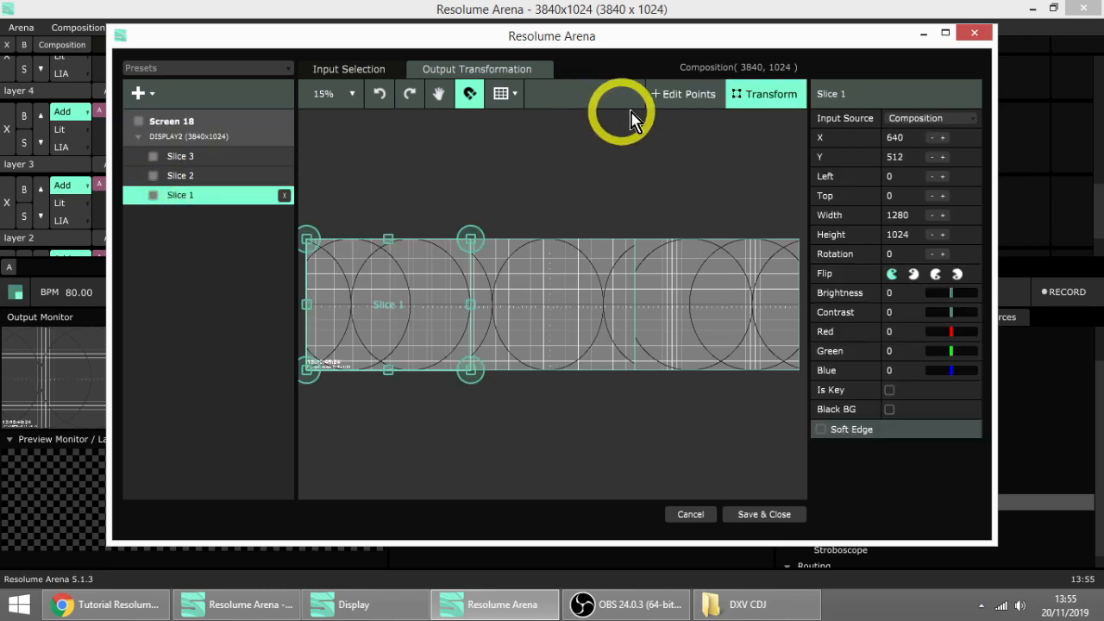
pyautogui.scroll(2, 317, 256)
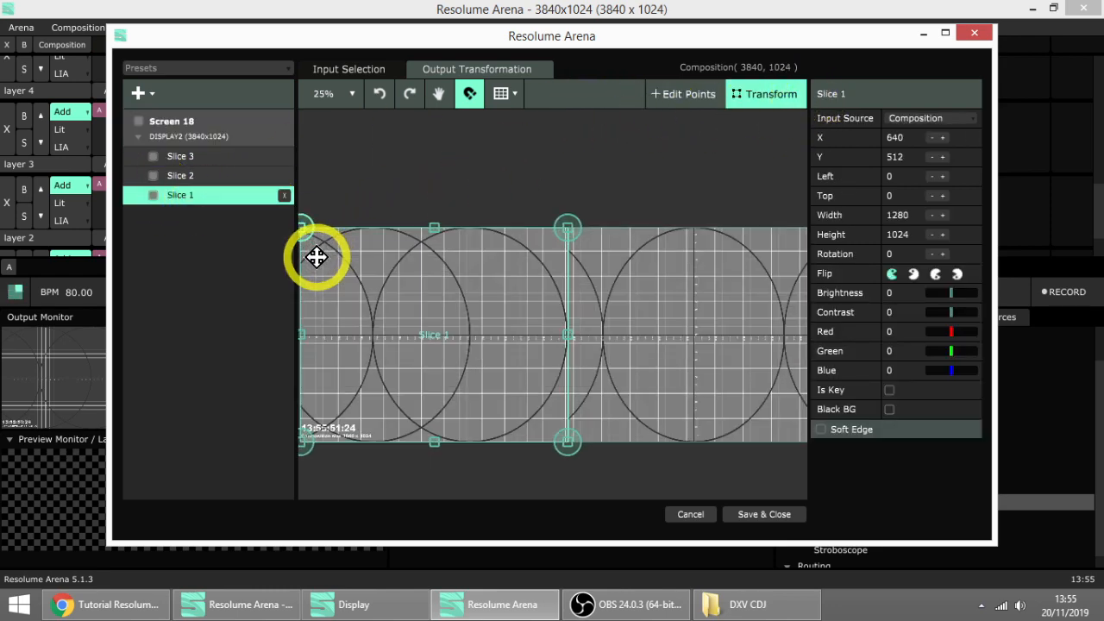
pyautogui.scroll(1, 317, 256)
pyautogui.click(687, 97)
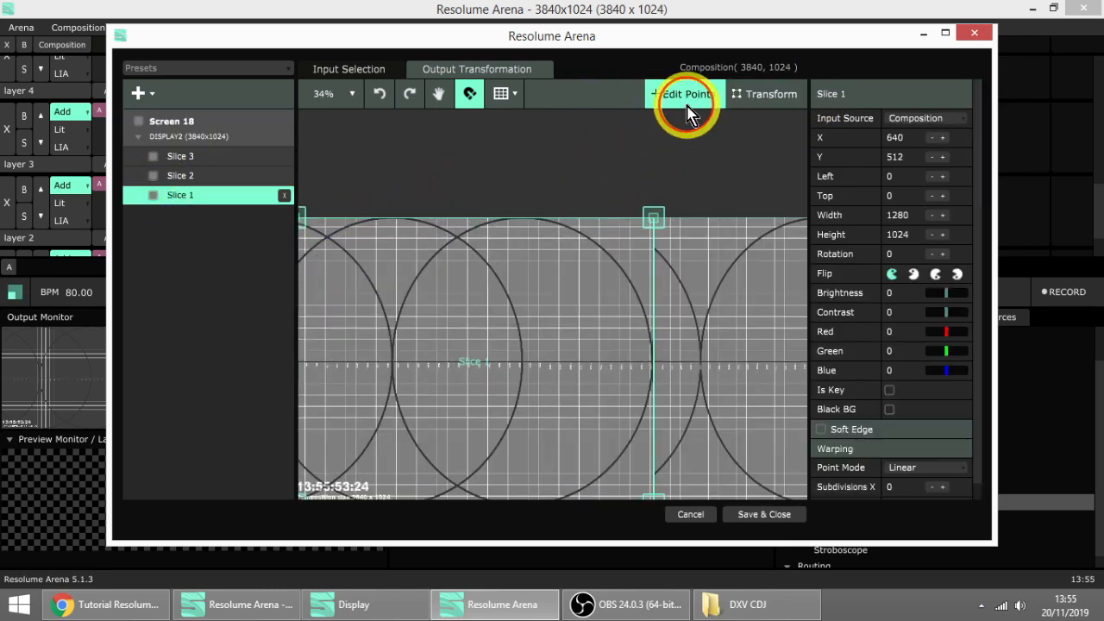
pyautogui.click(780, 94)
pyautogui.click(685, 94)
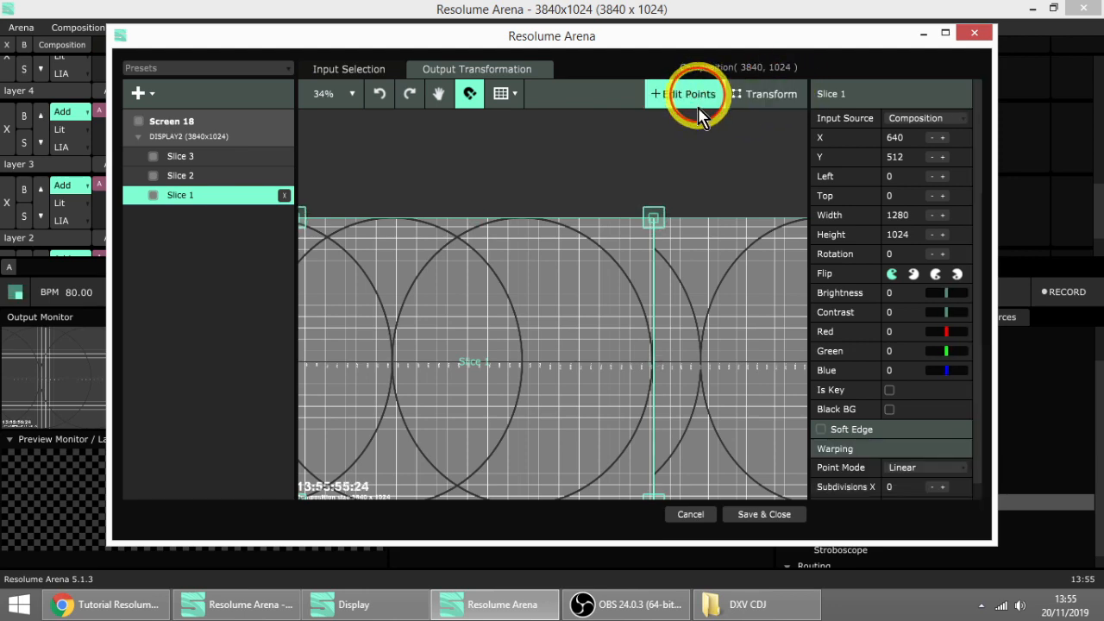
pyautogui.scroll(-1, 483, 217)
pyautogui.scroll(2, 301, 227)
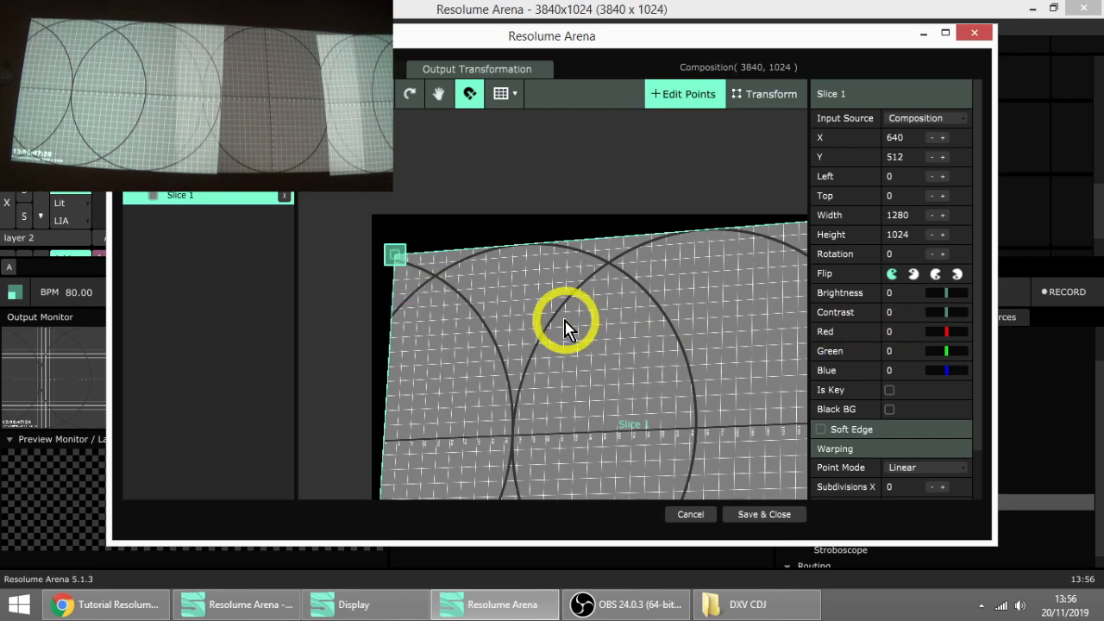
pyautogui.scroll(-5, 457, 267)
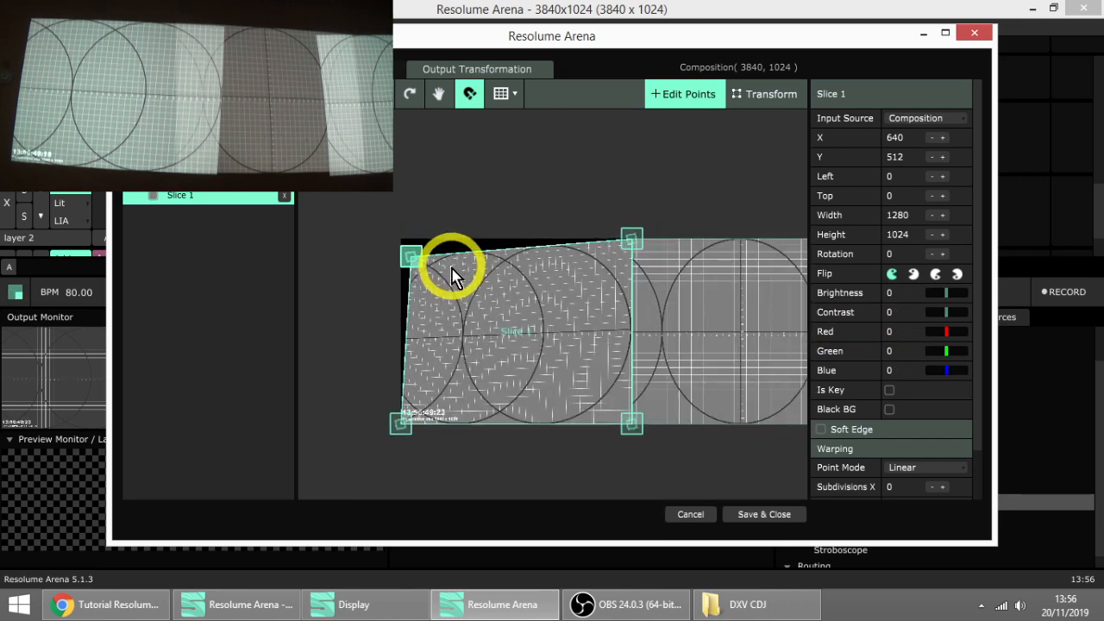
pyautogui.scroll(1, 682, 328)
# - Lower Slice 2's upper corner points slightly and raise its lower-left corner point to align its projection with Slice 1
pyautogui.click(203, 175)
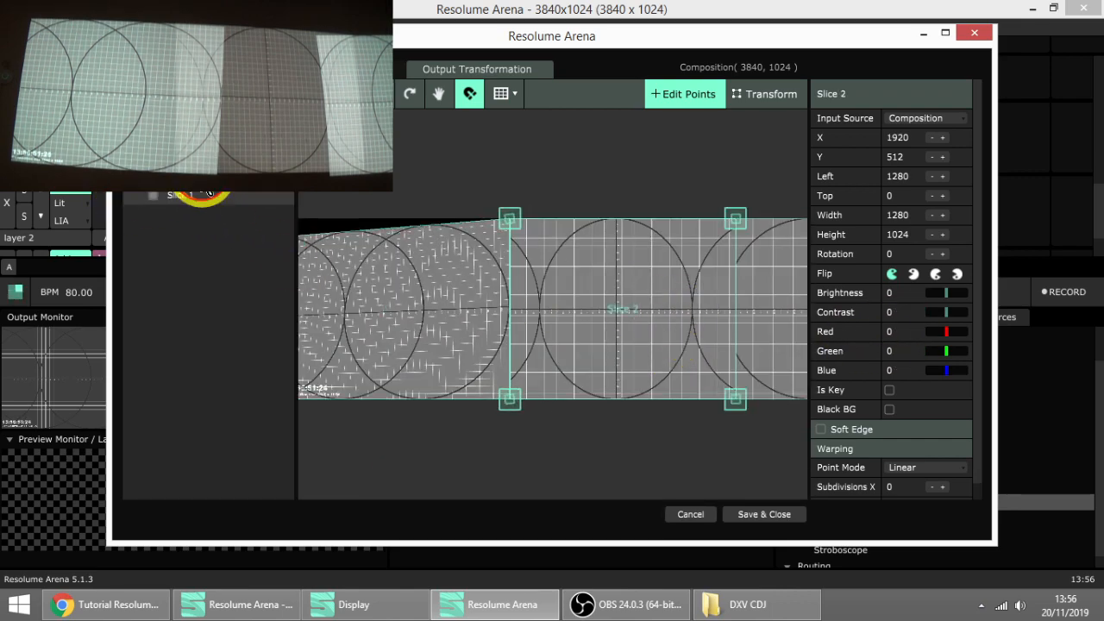
pyautogui.scroll(9, 769, 305)
pyautogui.scroll(-1, 345, 241)
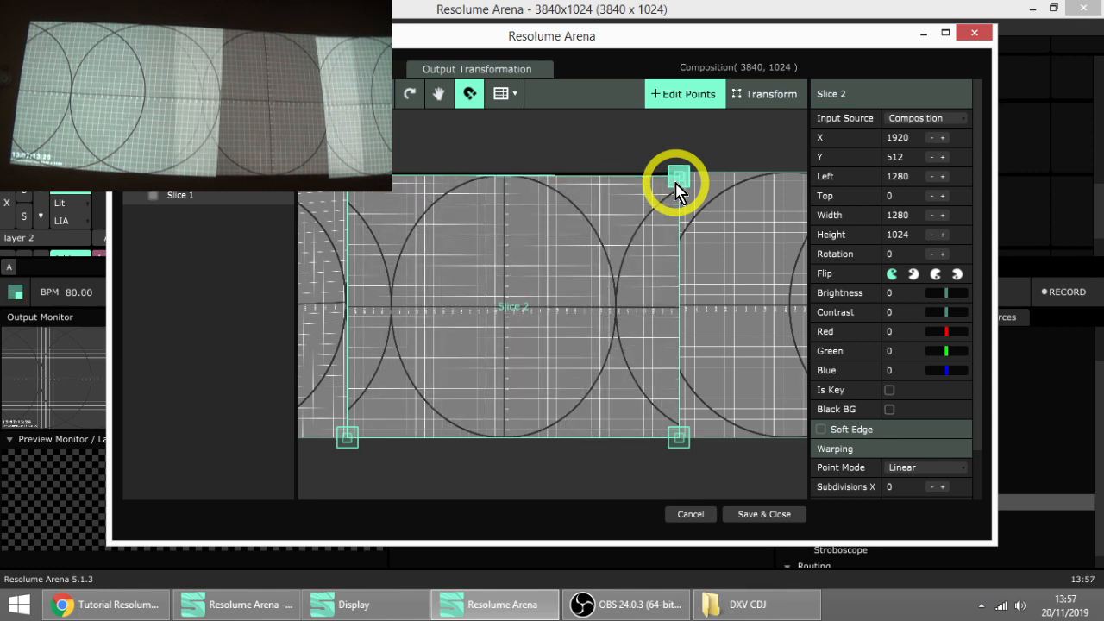
pyautogui.click(348, 438)
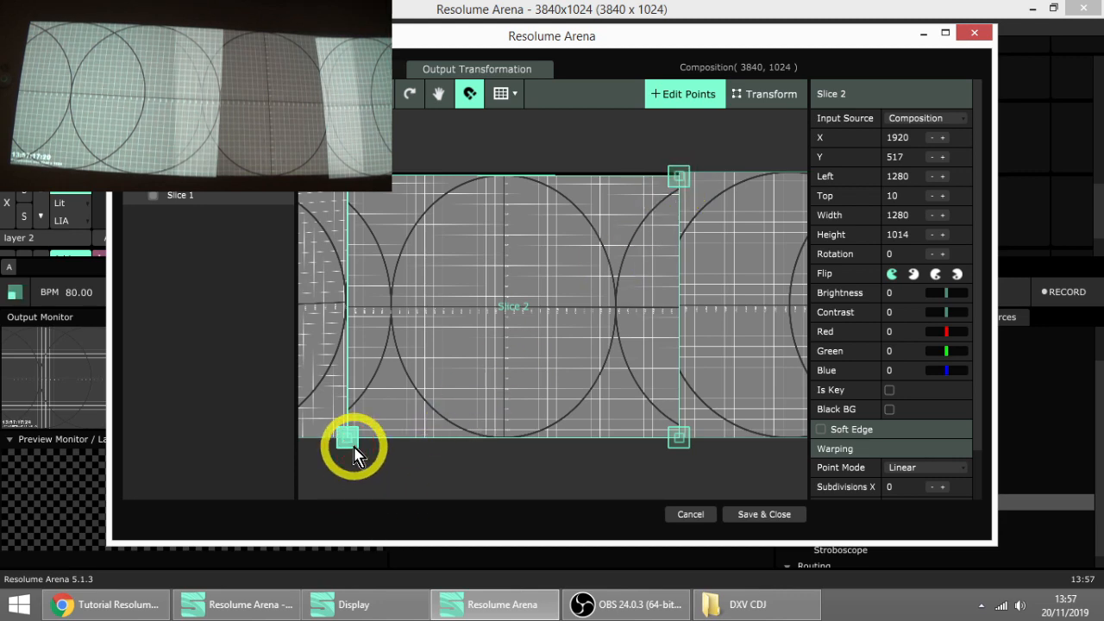
pyautogui.press('Up')
pyautogui.press('Up')
pyautogui.press('Up')
pyautogui.press('Up')
pyautogui.press('Up')
pyautogui.press('Up')
pyautogui.press('Up')
pyautogui.press('Up')
pyautogui.press('Up')
pyautogui.press('Up')
pyautogui.press('Up')
pyautogui.press('Up')
pyautogui.press('Up')
pyautogui.press('Up')
pyautogui.press('Up')
pyautogui.press('Up')
pyautogui.press('Up')
pyautogui.press('Up')
pyautogui.press('Up')
pyautogui.press('Up')
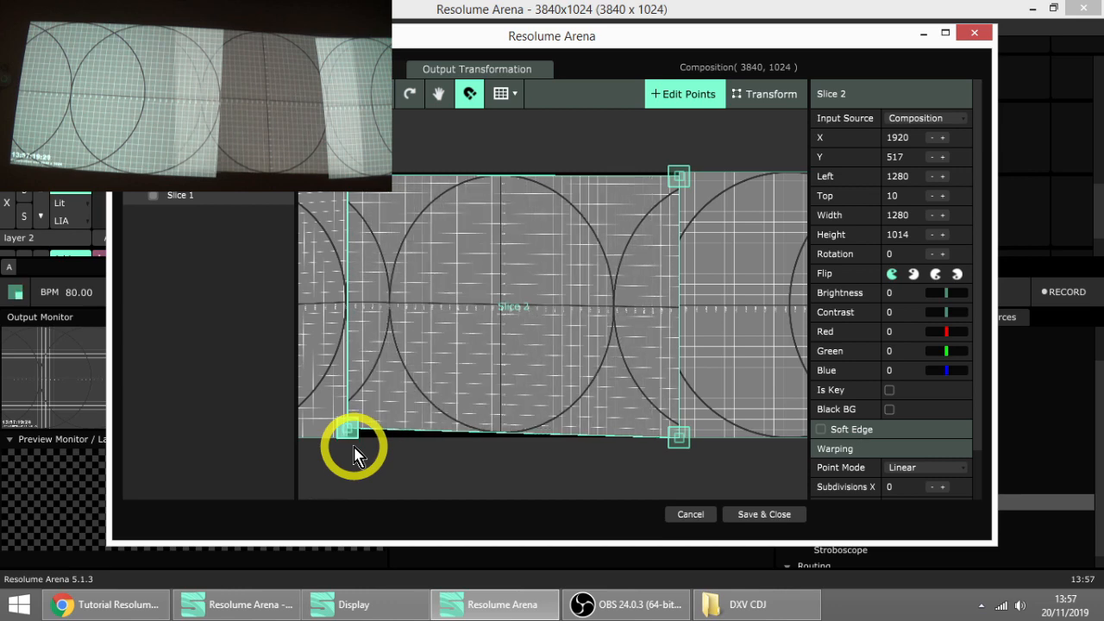
pyautogui.press('Down')
pyautogui.press('Down')
pyautogui.press('Down')
pyautogui.press('Down')
pyautogui.press('Down')
pyautogui.press('Down')
pyautogui.press('Down')
pyautogui.press('Down')
pyautogui.press('Down')
pyautogui.press('Down')
pyautogui.press('Down')
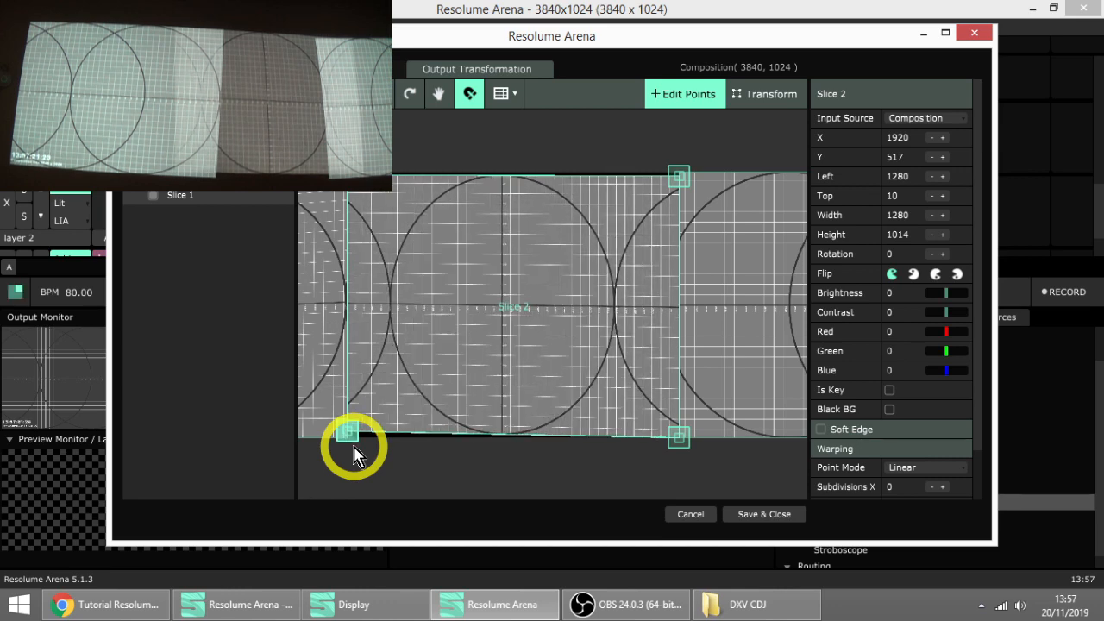
pyautogui.press('Up')
pyautogui.press('Up')
pyautogui.press('Up')
pyautogui.press('Up')
pyautogui.press('Up')
pyautogui.press('Up')
pyautogui.press('Up')
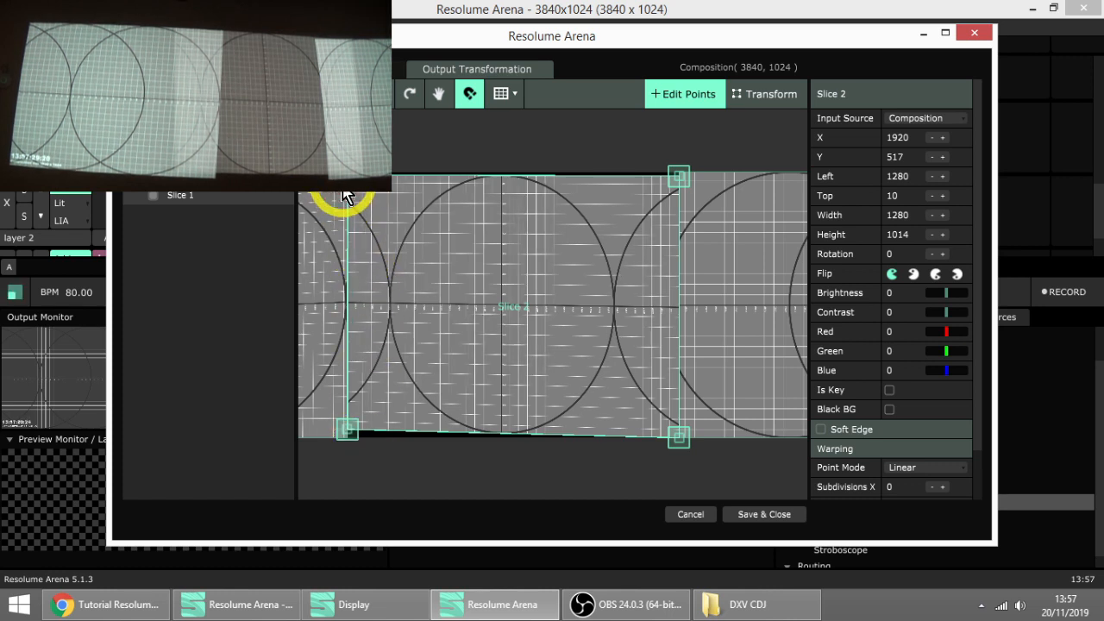
# - Hide Slice 1 temporarily and try shifting Slice 2's upper-left corner point sideways to check its alignment
pyautogui.moveTo(155, 208); pyautogui.dragTo(306, 196)
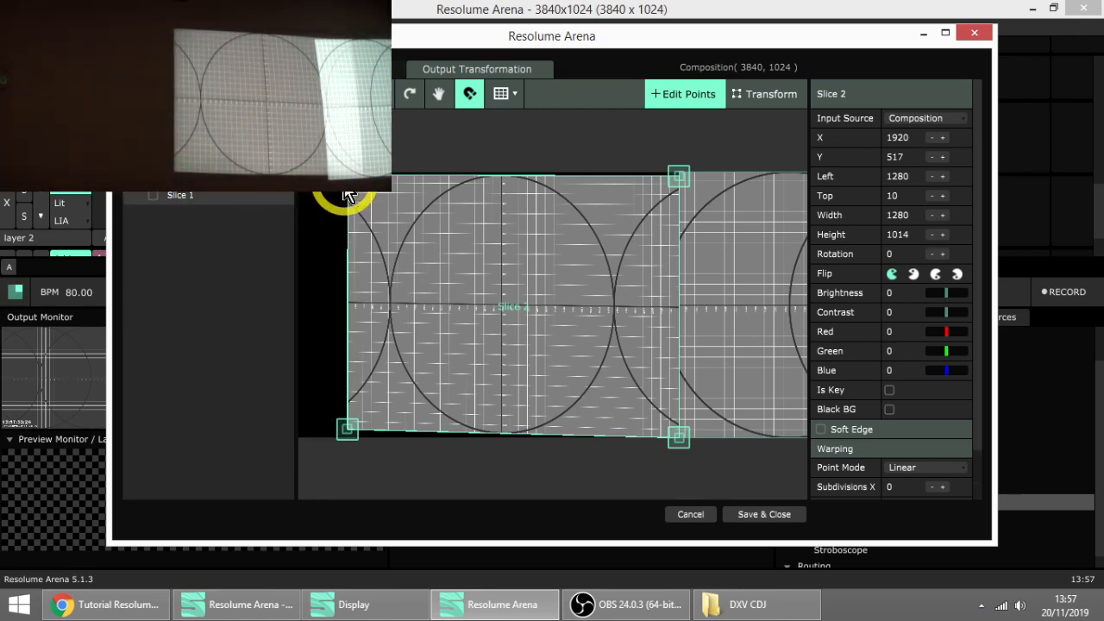
pyautogui.press('Right')
pyautogui.press('Right')
pyautogui.press('Right')
pyautogui.press('Right')
pyautogui.press('Right')
pyautogui.press('Right')
pyautogui.press('Right')
pyautogui.press('Right')
pyautogui.press('Right')
pyautogui.press('Right')
pyautogui.press('Right')
pyautogui.press('Right')
pyautogui.press('Right')
pyautogui.press('Right')
pyautogui.press('Right')
pyautogui.press('Right')
pyautogui.press('Right')
pyautogui.press('Right')
pyautogui.press('Right')
pyautogui.press('Right')
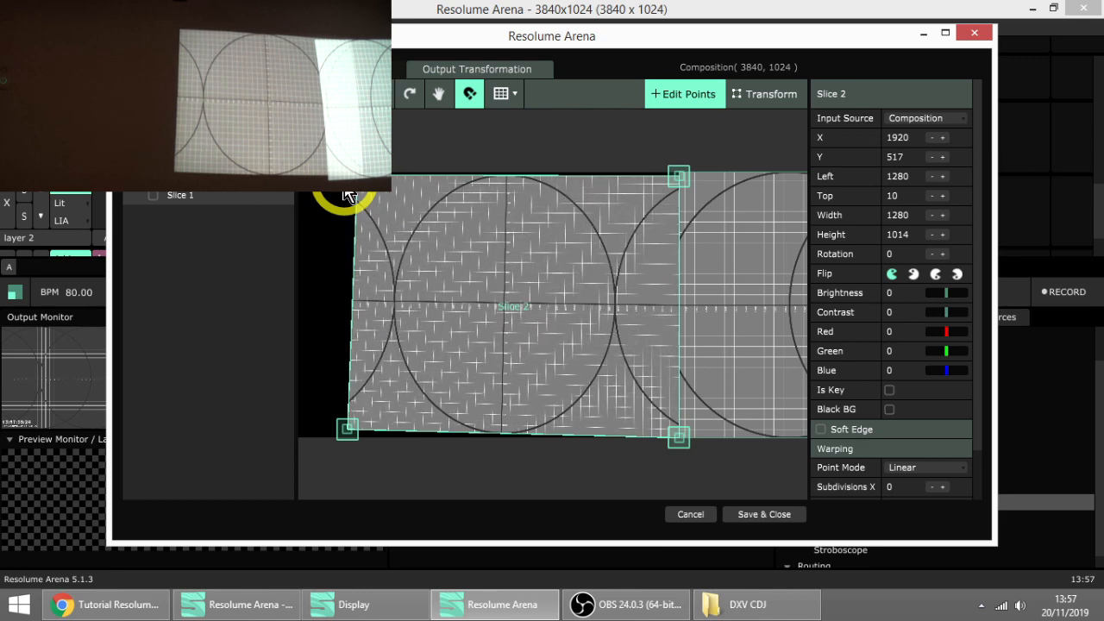
pyautogui.press('Left')
pyautogui.press('Left')
pyautogui.press('Left')
pyautogui.press('Left')
pyautogui.press('Left')
pyautogui.press('Left')
pyautogui.press('Left')
pyautogui.press('Left')
pyautogui.press('Left')
pyautogui.press('Left')
pyautogui.press('Left')
pyautogui.press('Left')
pyautogui.press('Left')
pyautogui.press('Left')
pyautogui.press('Left')
pyautogui.press('Left')
pyautogui.press('Left')
pyautogui.press('Left')
pyautogui.press('Left')
pyautogui.press('Left')
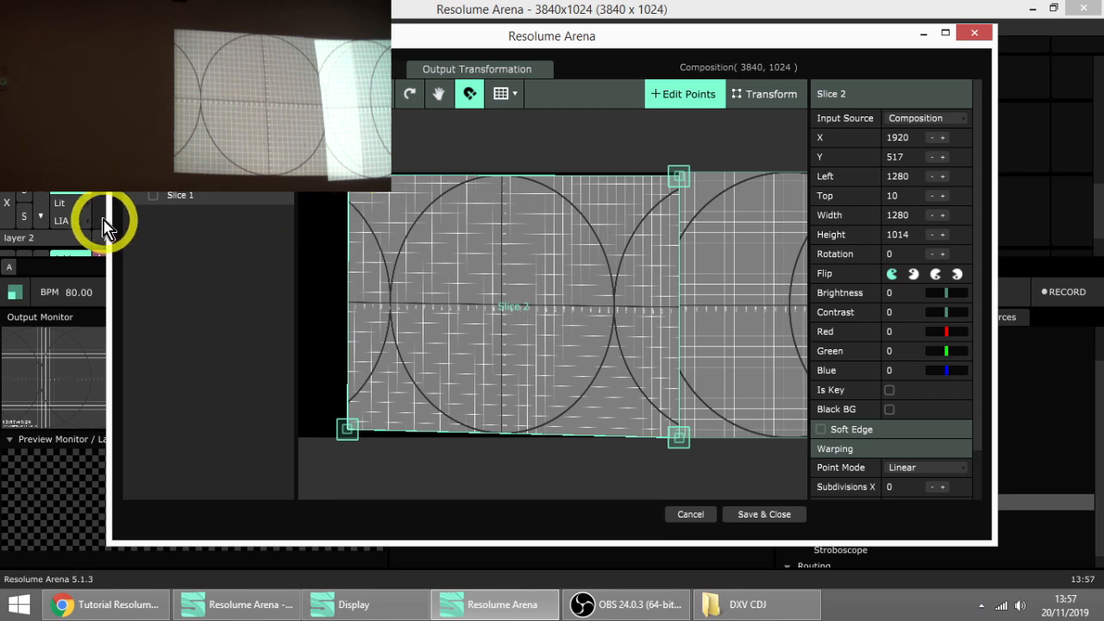
pyautogui.click(153, 196)
# - Nudge Slice 1's lower-right corner point upward and to the left to match the lower edge of Slice 2
pyautogui.click(238, 205)
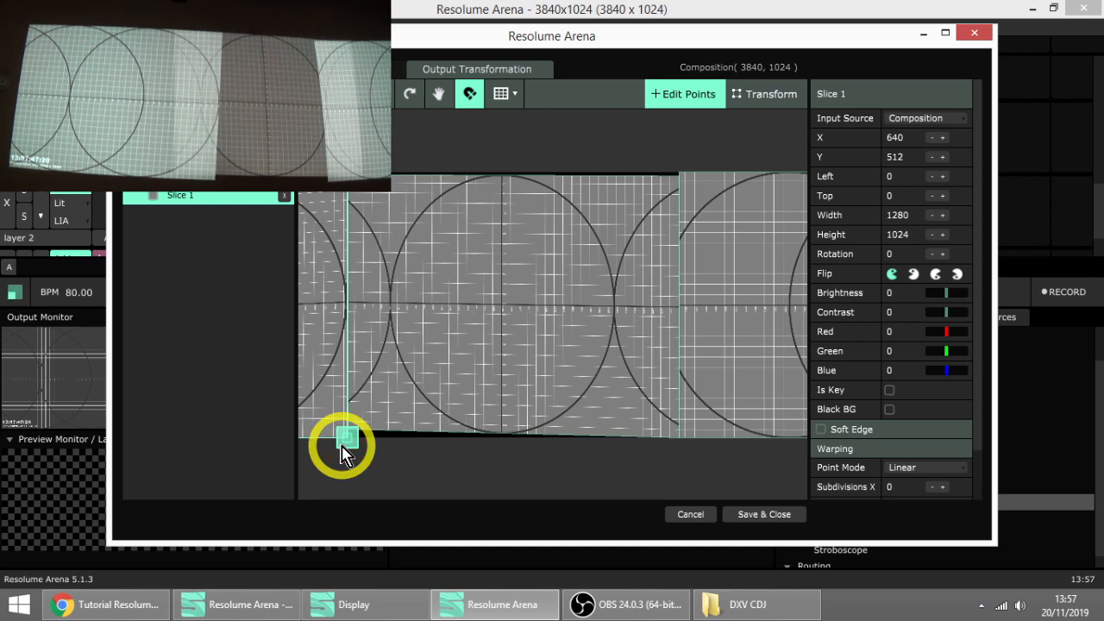
pyautogui.press('Up')
pyautogui.press('Up')
pyautogui.press('Up')
pyautogui.press('Up')
pyautogui.press('Up')
pyautogui.press('Up')
pyautogui.press('Up')
pyautogui.press('Up')
pyautogui.press('Up')
pyautogui.press('Up')
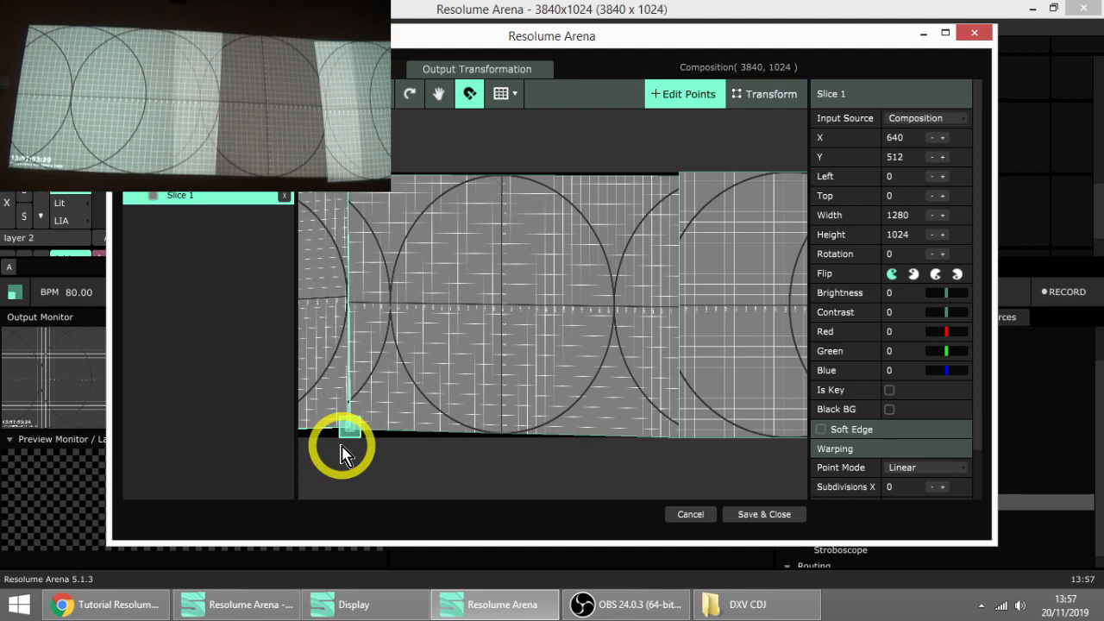
pyautogui.press('Left')
pyautogui.press('Left')
pyautogui.press('Left')
pyautogui.press('Left')
pyautogui.press('Left')
pyautogui.press('Left')
pyautogui.press('Left')
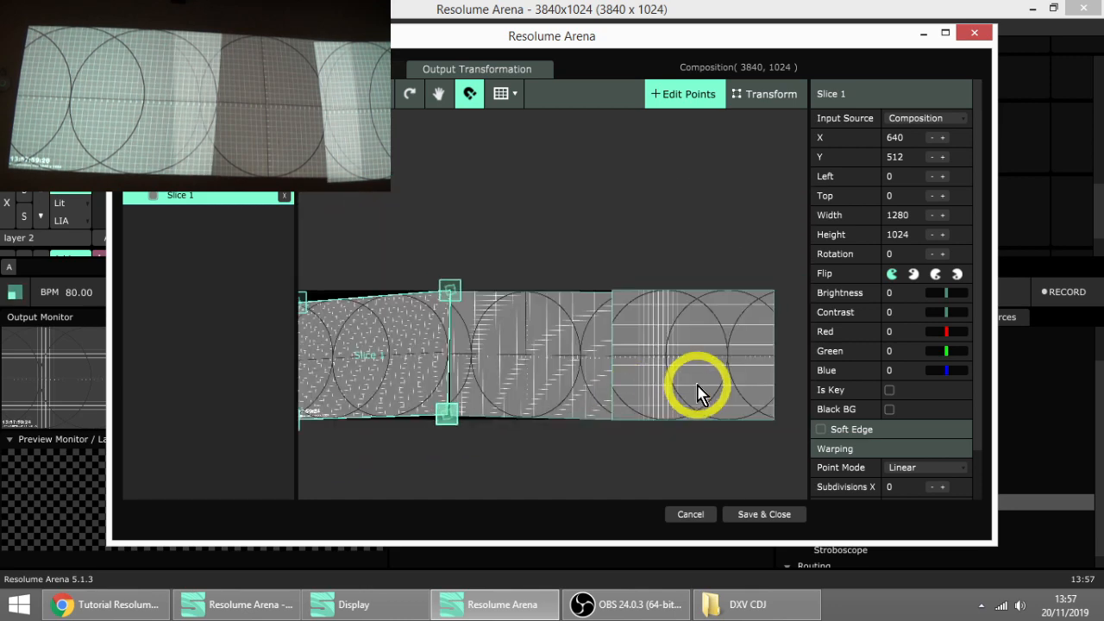
# - Raise Slice 1's lower-left corner point to straighten the bottom edge of its projection
pyautogui.scroll(-2, 697, 389)
pyautogui.scroll(5, 389, 406)
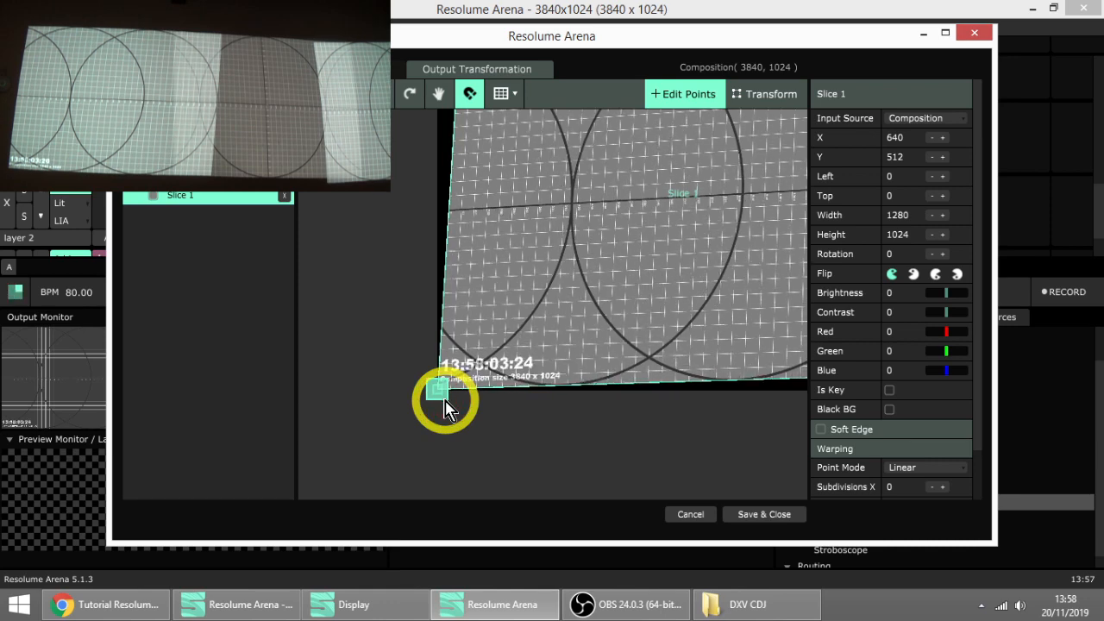
pyautogui.press('Up')
pyautogui.press('Up')
pyautogui.press('Up')
pyautogui.press('Up')
pyautogui.press('Up')
pyautogui.press('Up')
pyautogui.press('Up')
pyautogui.press('Up')
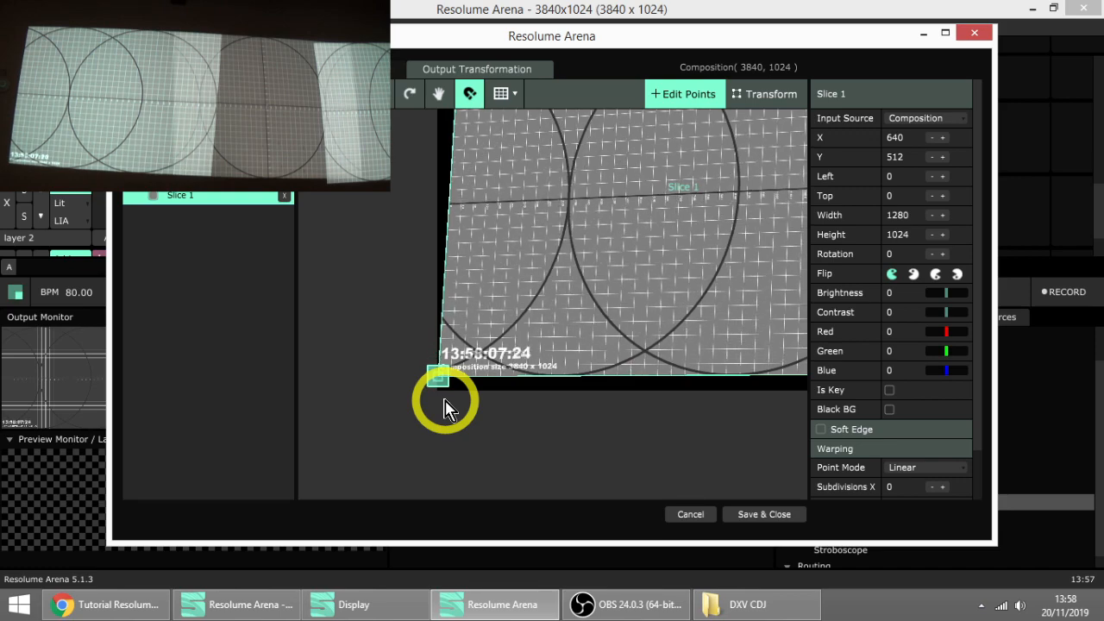
# - Shift Slice 1's upper-right corner point to the left so its grid matches the overlap with Slice 2
pyautogui.scroll(-5, 446, 403)
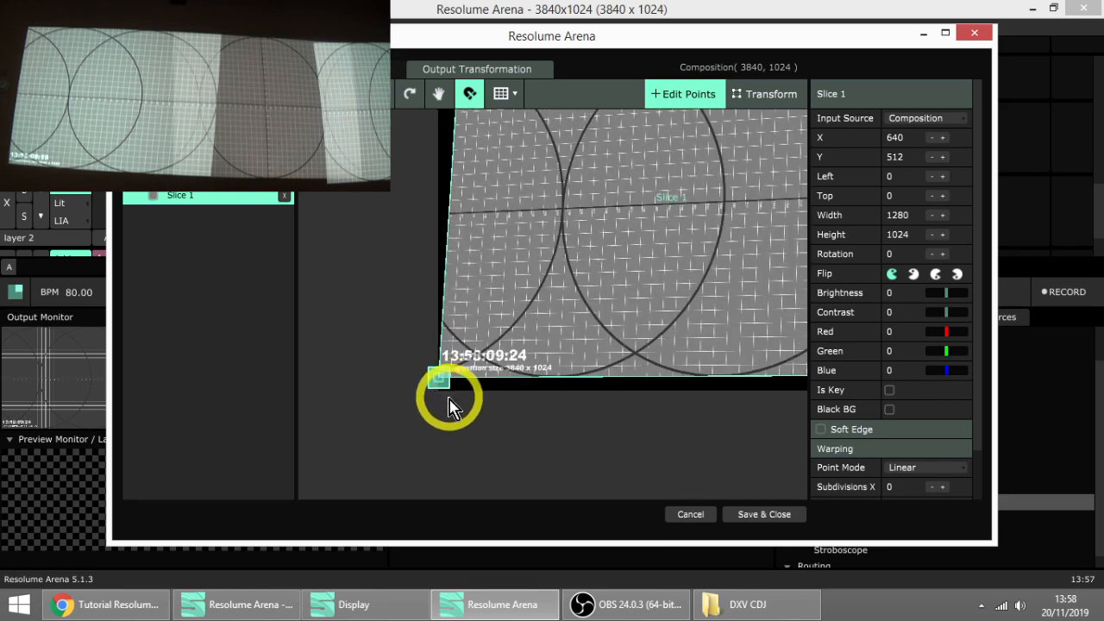
pyautogui.scroll(5, 695, 162)
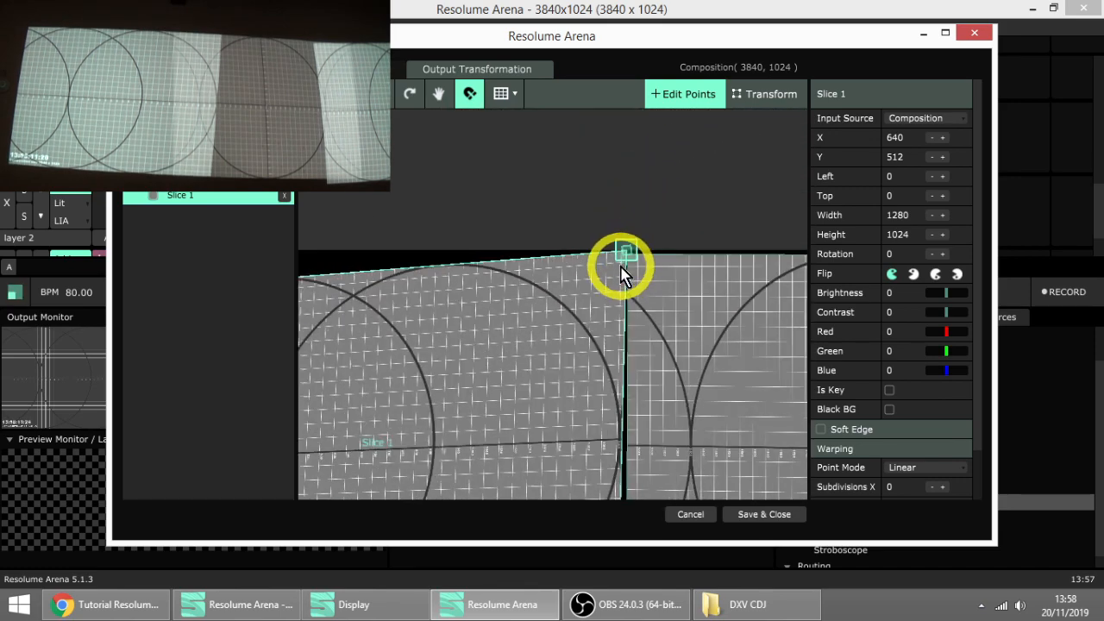
pyautogui.click(620, 260)
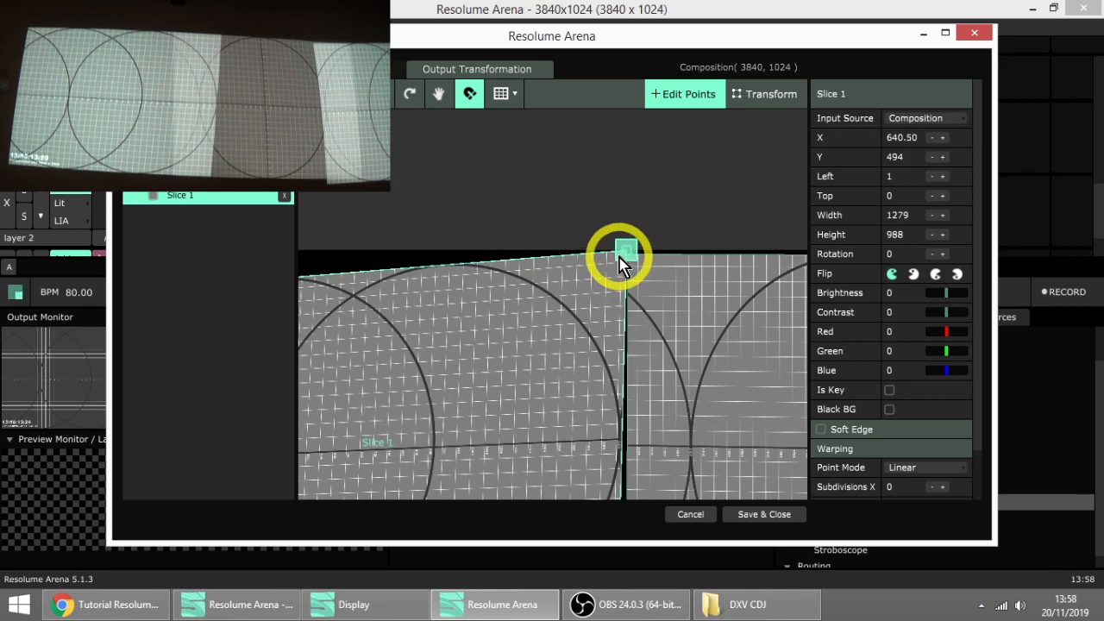
pyautogui.press('Left')
pyautogui.press('Left')
pyautogui.press('Left')
pyautogui.press('Left')
pyautogui.press('Left')
pyautogui.press('Left')
pyautogui.press('Left')
pyautogui.press('Left')
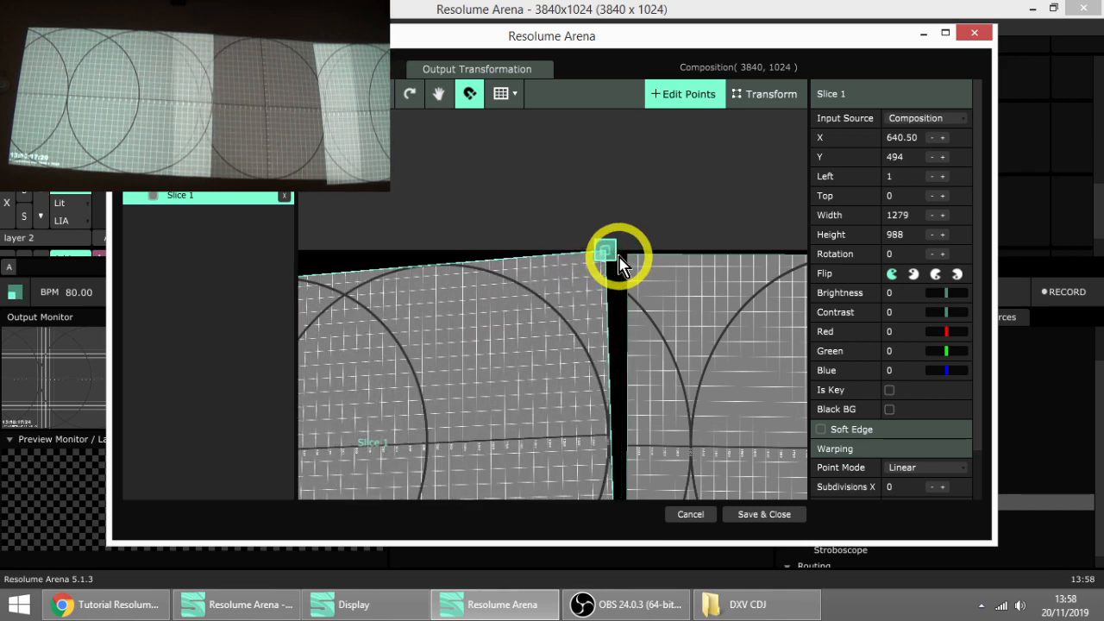
pyautogui.press('Left')
pyautogui.press('Left')
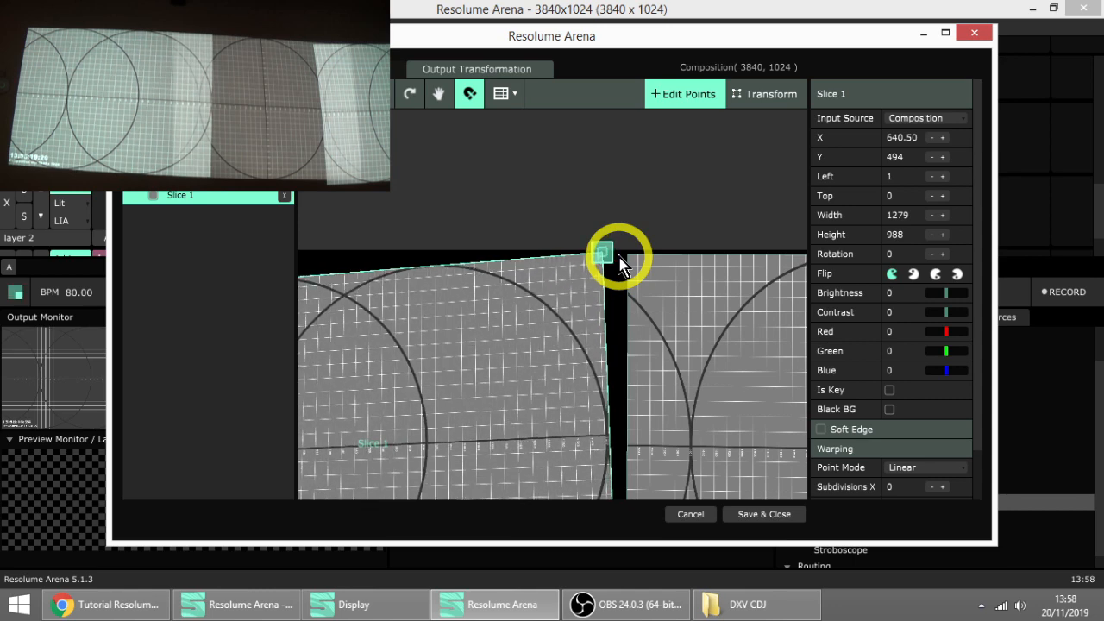
pyautogui.press('Left')
pyautogui.press('Left')
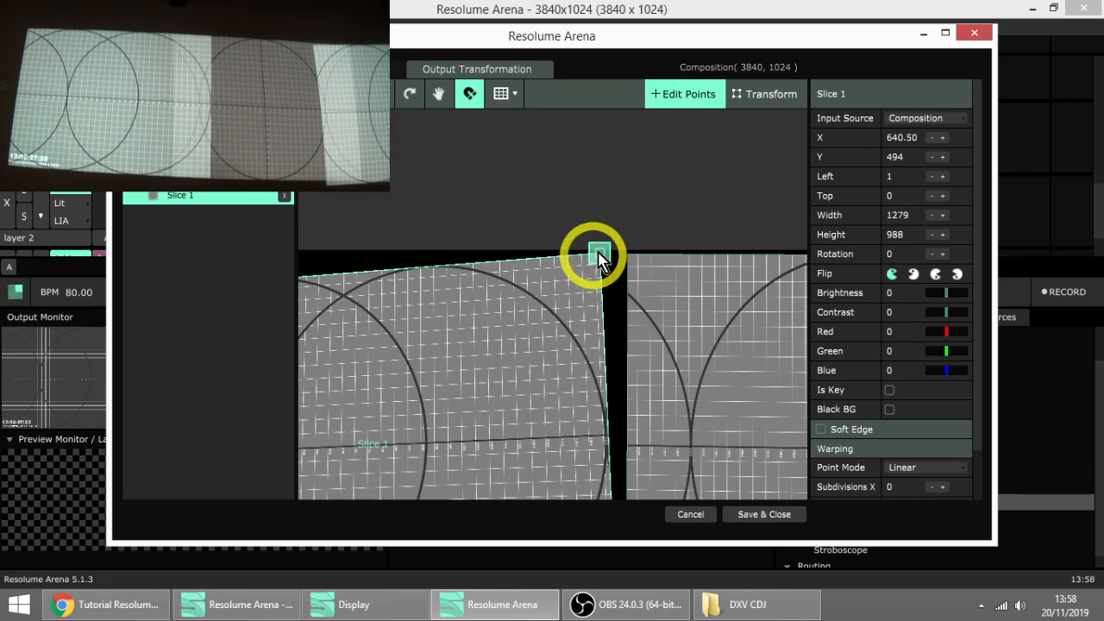
# - Select Slice 2 in the output transformation and lower its two upper corner points slightly to align the projections
pyautogui.scroll(-5, 517, 263)
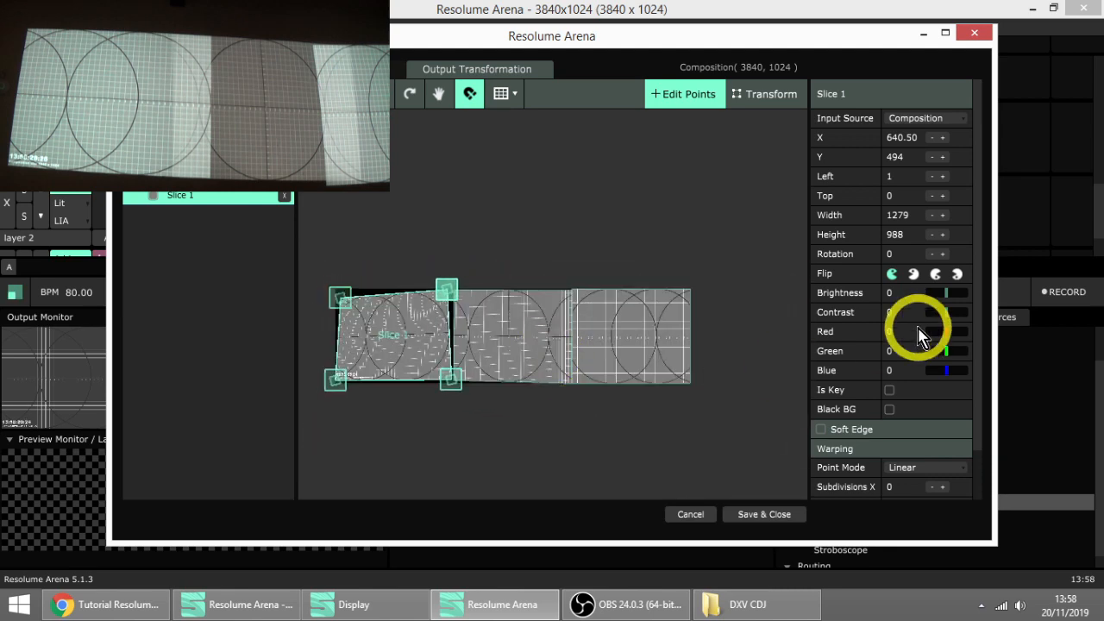
pyautogui.scroll(5, 715, 357)
pyautogui.click(507, 319)
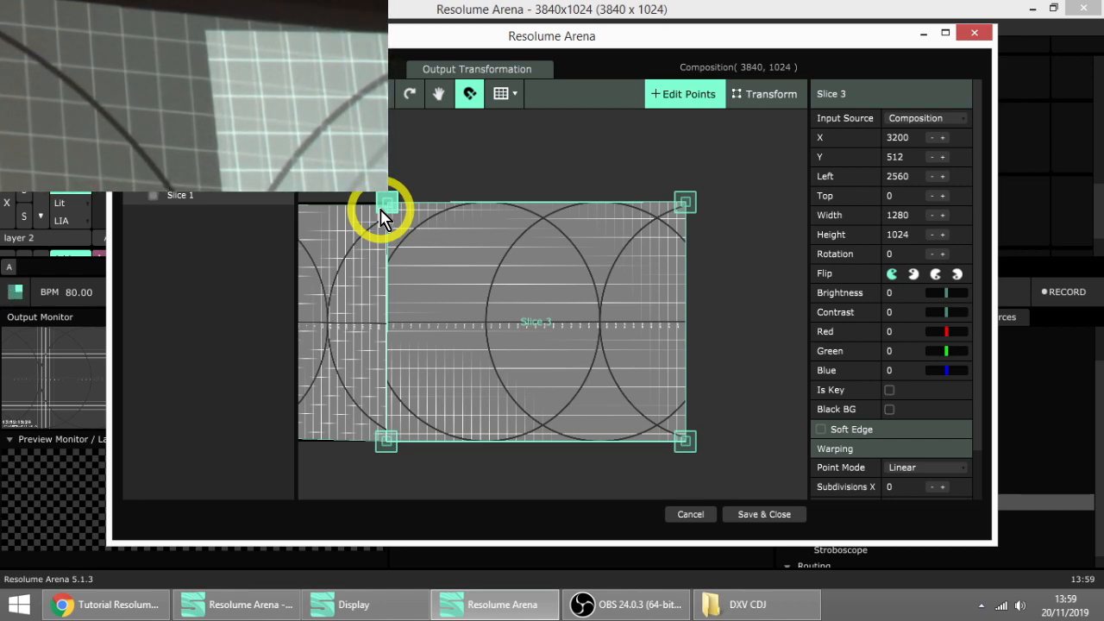
pyautogui.click(364, 267)
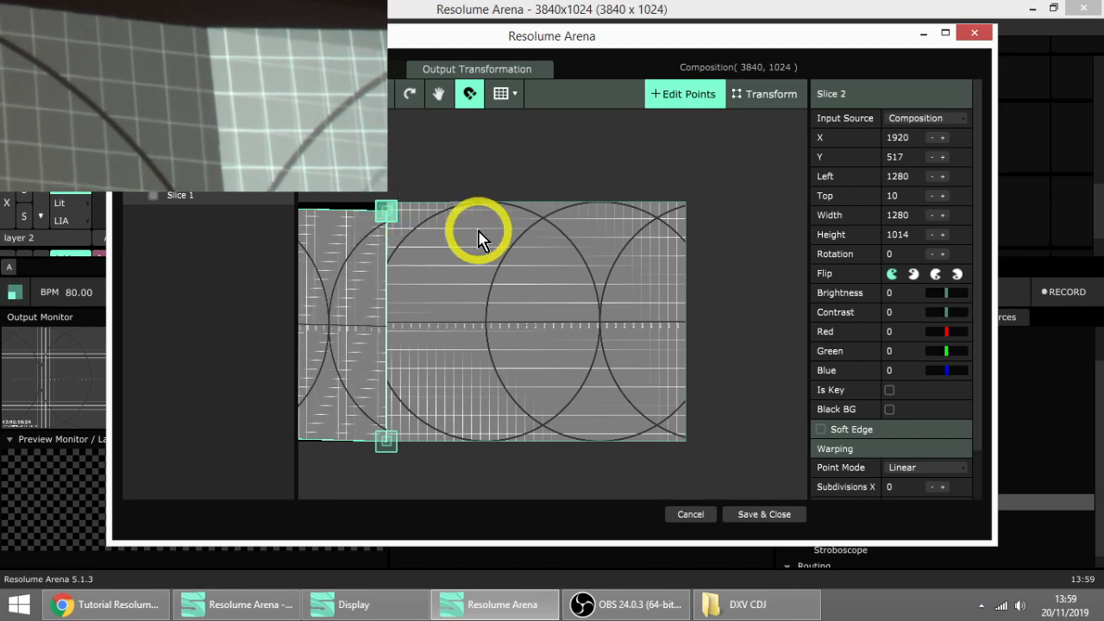
pyautogui.scroll(-10, 592, 239)
pyautogui.scroll(8, 337, 204)
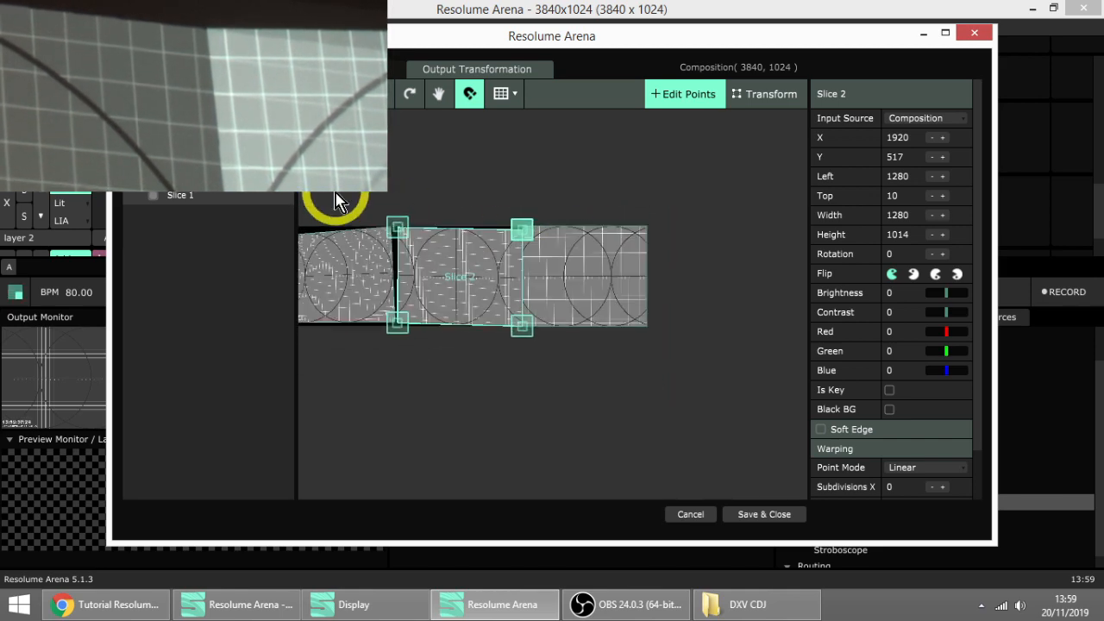
pyautogui.scroll(5, 422, 256)
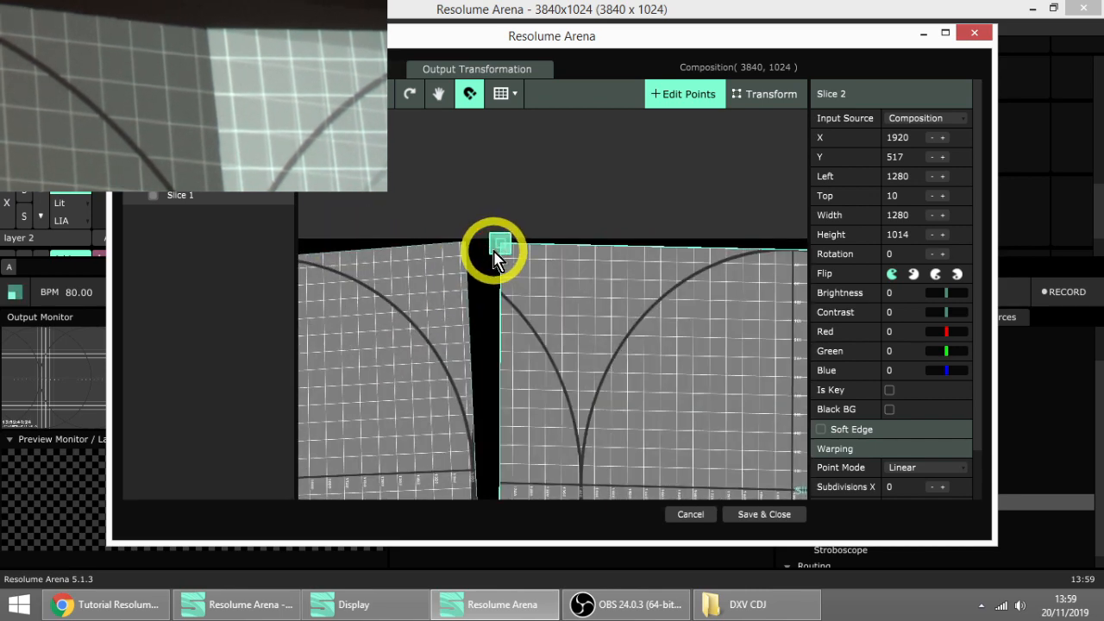
pyautogui.press('Down')
pyautogui.press('Down')
pyautogui.press('Down')
pyautogui.press('Down')
pyautogui.press('Down')
pyautogui.press('Down')
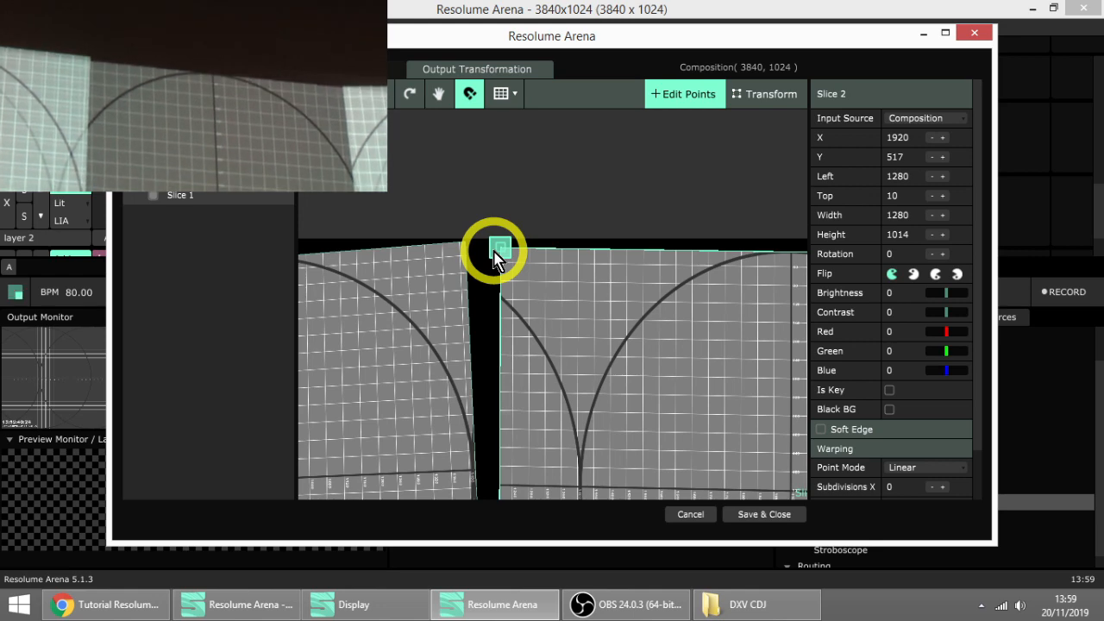
# - Nudge Slice 1's upper-right corner point down to match the lowered upper-left corner of Slice 2
pyautogui.scroll(-6, 647, 325)
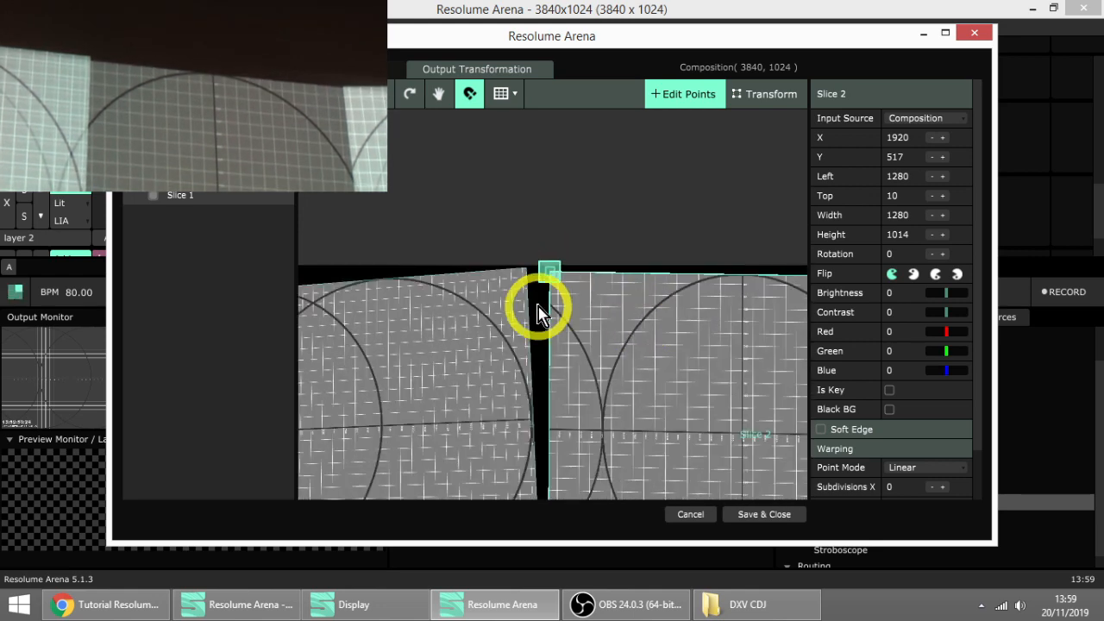
pyautogui.click(480, 312)
pyautogui.click(517, 282)
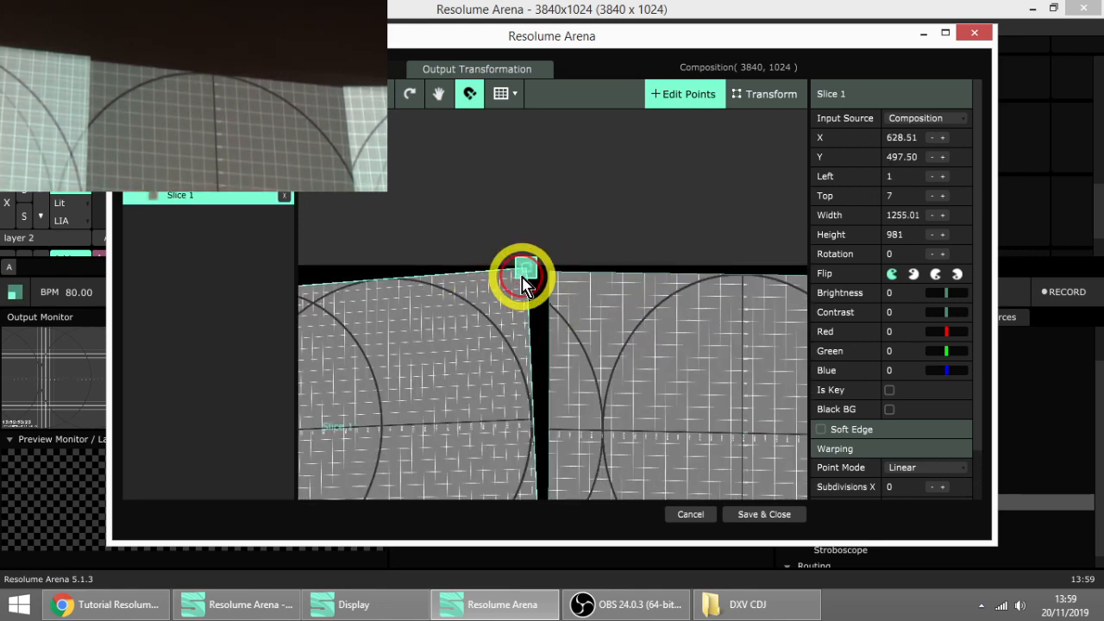
pyautogui.press('Down')
pyautogui.press('Down')
pyautogui.press('Down')
pyautogui.press('Down')
pyautogui.press('Down')
pyautogui.press('Down')
pyautogui.press('Down')
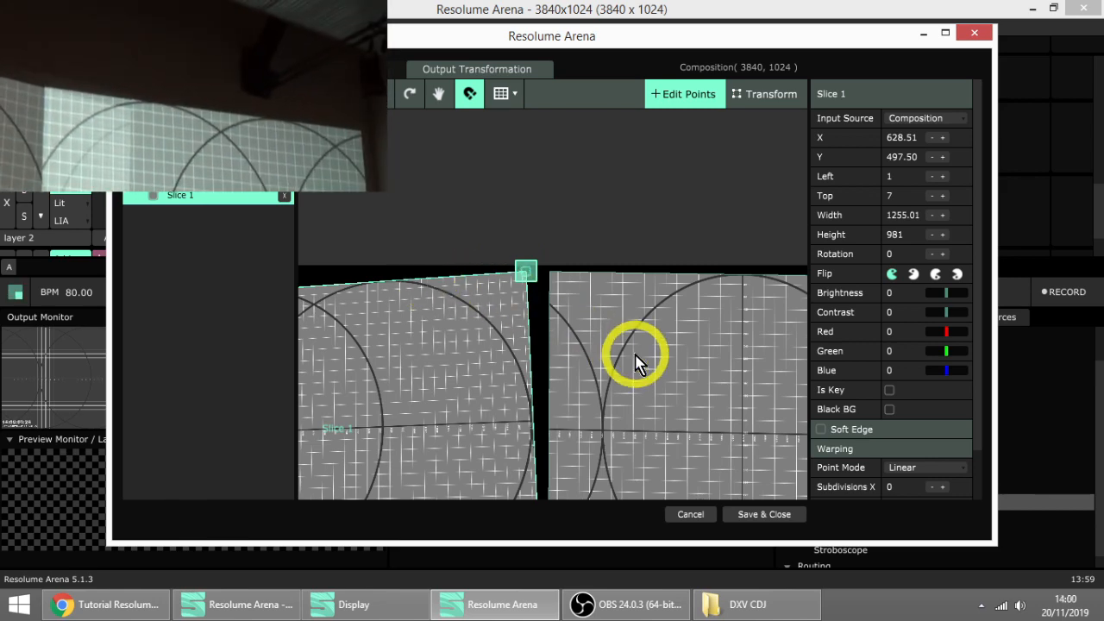
# - Select Slice 3 and move its upper-right corner point down and slightly inward to straighten the projection's top edge
pyautogui.scroll(-2, 354, 375)
pyautogui.scroll(-2, 345, 372)
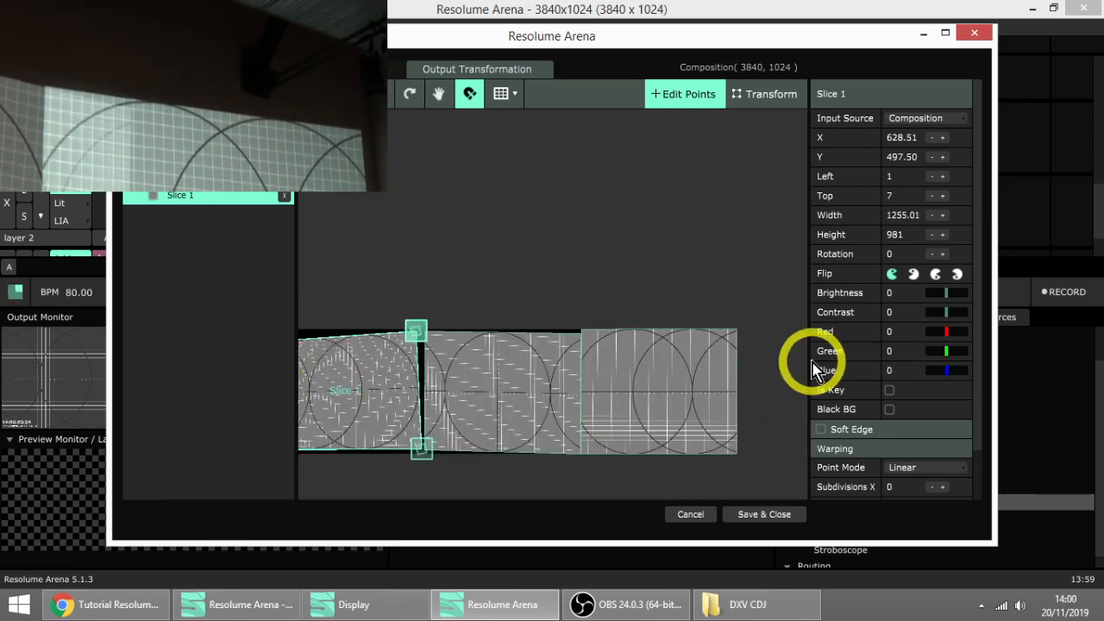
pyautogui.scroll(3, 742, 371)
pyautogui.click(712, 375)
pyautogui.scroll(2, 724, 363)
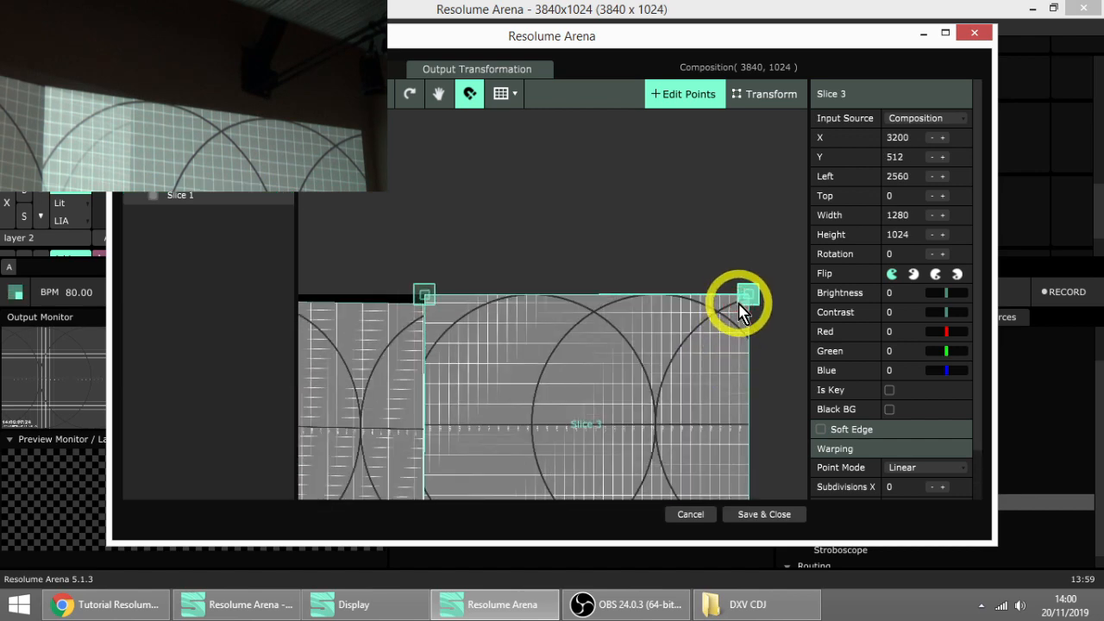
pyautogui.moveTo(740, 312); pyautogui.dragTo(736, 345)
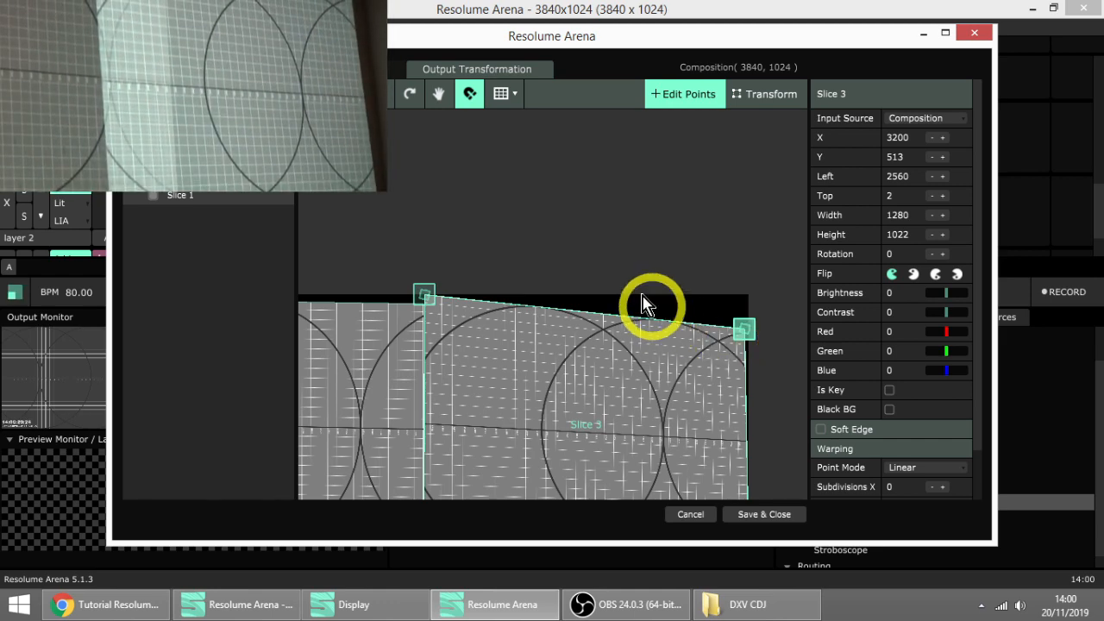
# - Raise Slice 3's lower-left corner point slightly in the output transformation to align its bottom edge with Slice 2
pyautogui.scroll(-3, 623, 252)
pyautogui.scroll(4, 561, 394)
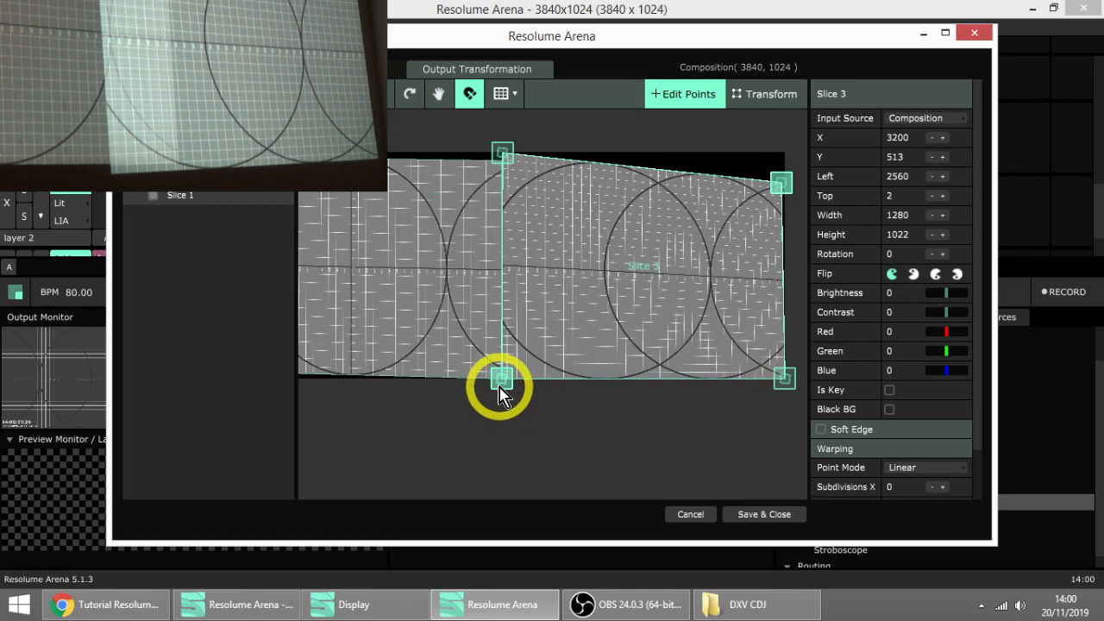
pyautogui.click(497, 379)
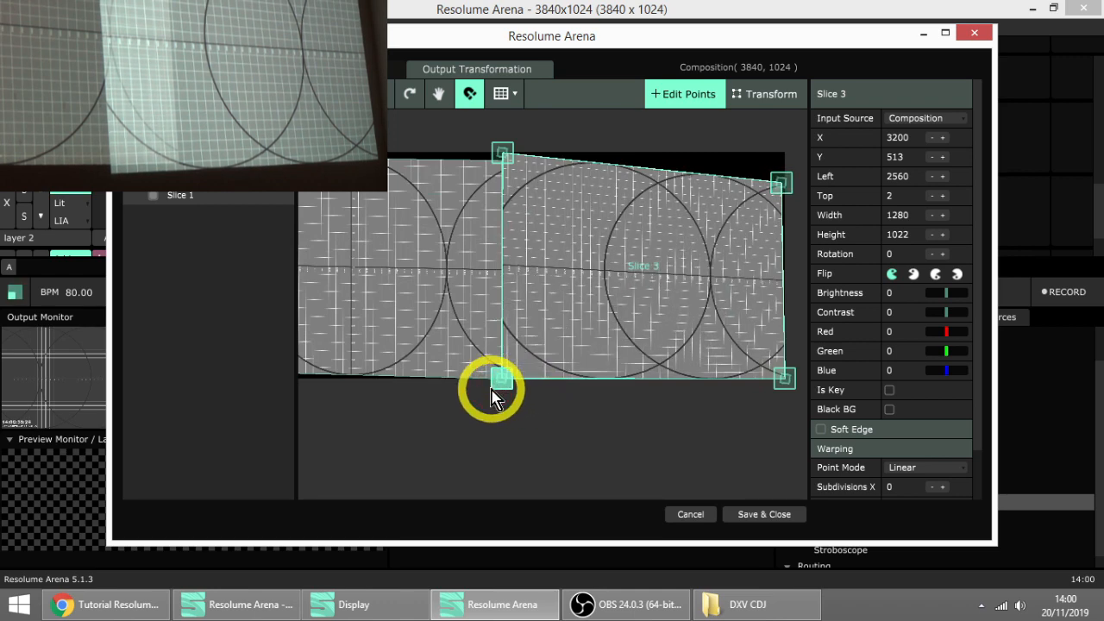
pyautogui.press('Up')
pyautogui.press('Up')
pyautogui.press('Up')
pyautogui.press('Up')
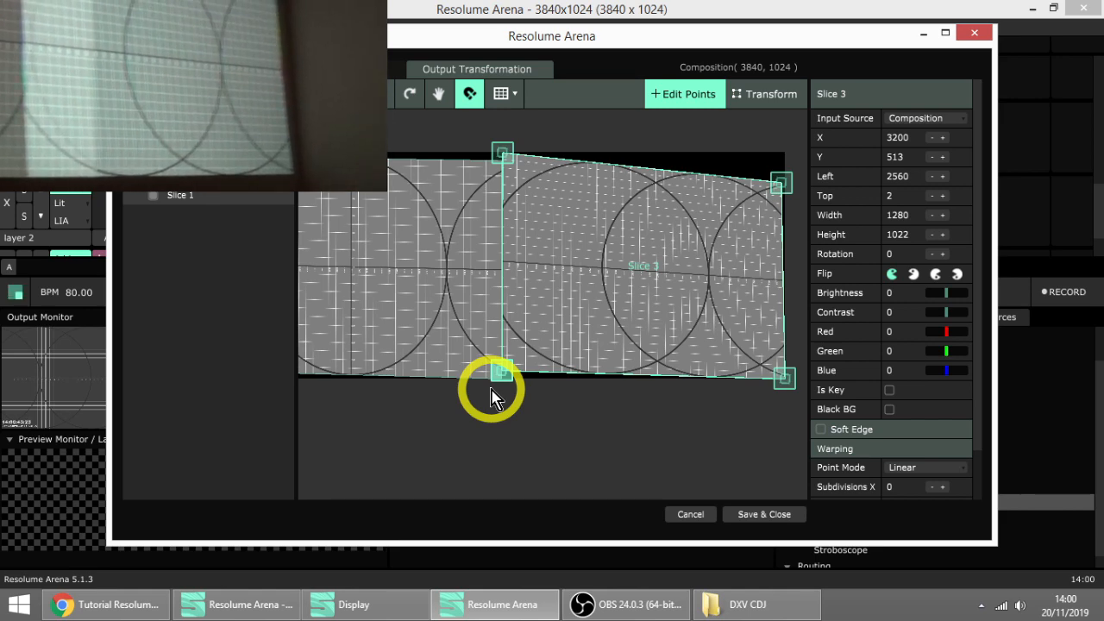
# - Move Slice 3's lower-right corner point inward to the left, fine-tuning it back slightly right to fit the projection's side edge
pyautogui.scroll(4, 661, 363)
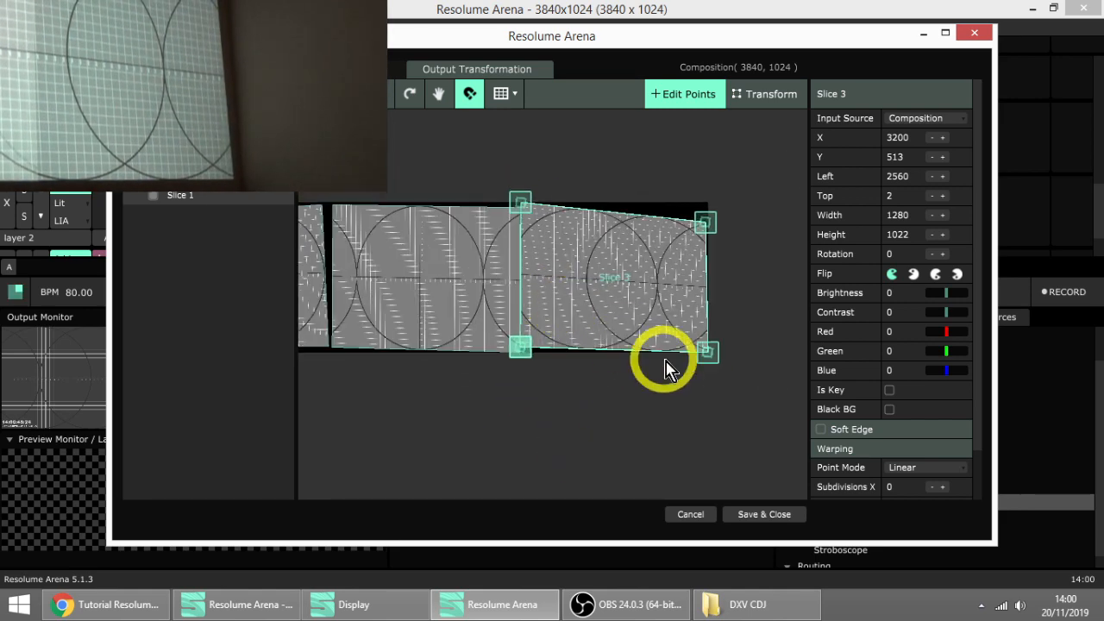
pyautogui.click(714, 339)
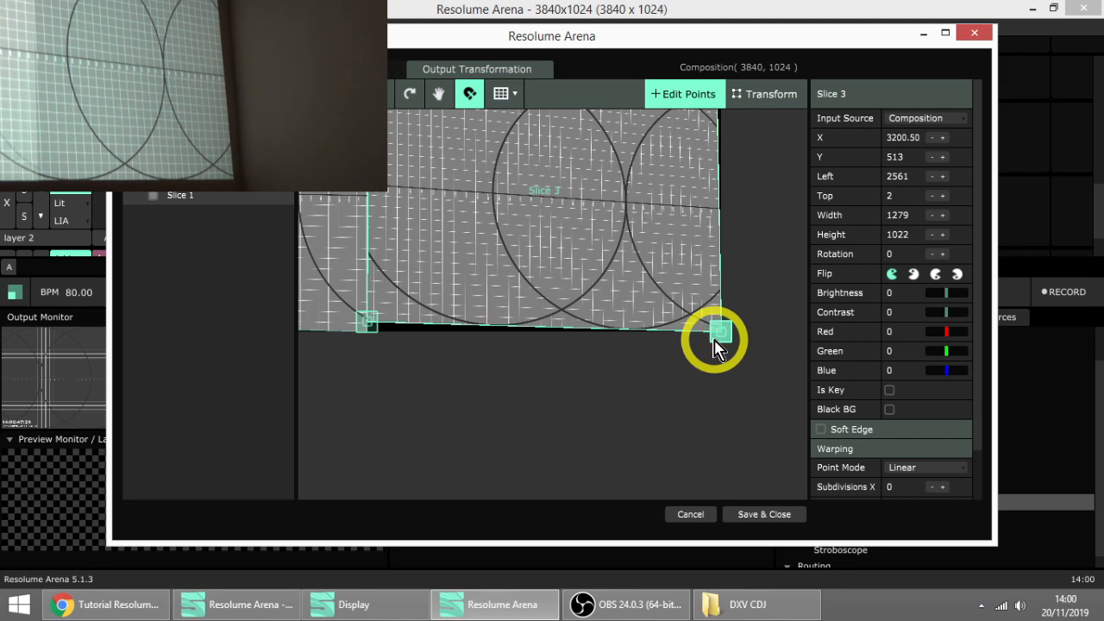
pyautogui.press('Left')
pyautogui.press('Left')
pyautogui.press('Left')
pyautogui.press('Left')
pyautogui.press('Left')
pyautogui.press('Left')
pyautogui.press('Left')
pyautogui.press('Left')
pyautogui.press('Left')
pyautogui.press('Left')
pyautogui.press('Left')
pyautogui.press('Left')
pyautogui.press('Left')
pyautogui.press('Left')
pyautogui.press('Left')
pyautogui.press('Left')
pyautogui.press('Left')
pyautogui.press('Left')
pyautogui.press('Left')
pyautogui.press('Left')
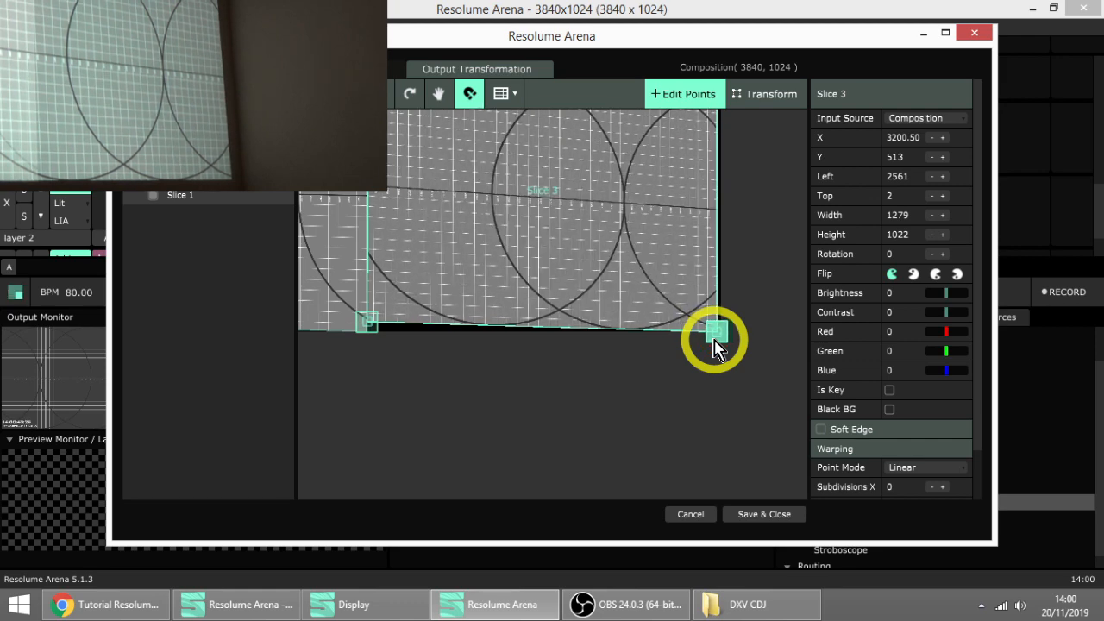
pyautogui.press('Left')
pyautogui.press('Left')
pyautogui.press('Left')
pyautogui.press('Left')
pyautogui.press('Left')
pyautogui.press('Left')
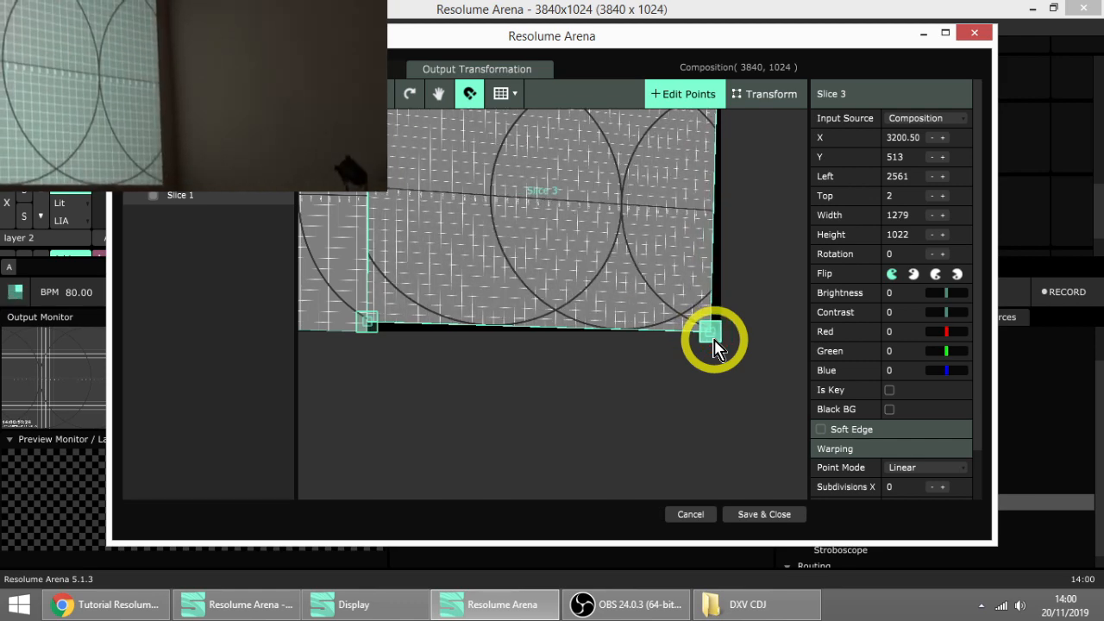
pyautogui.press('Right')
pyautogui.press('Right')
pyautogui.press('Right')
pyautogui.press('Right')
pyautogui.press('Right')
pyautogui.press('Right')
pyautogui.press('Right')
pyautogui.press('Right')
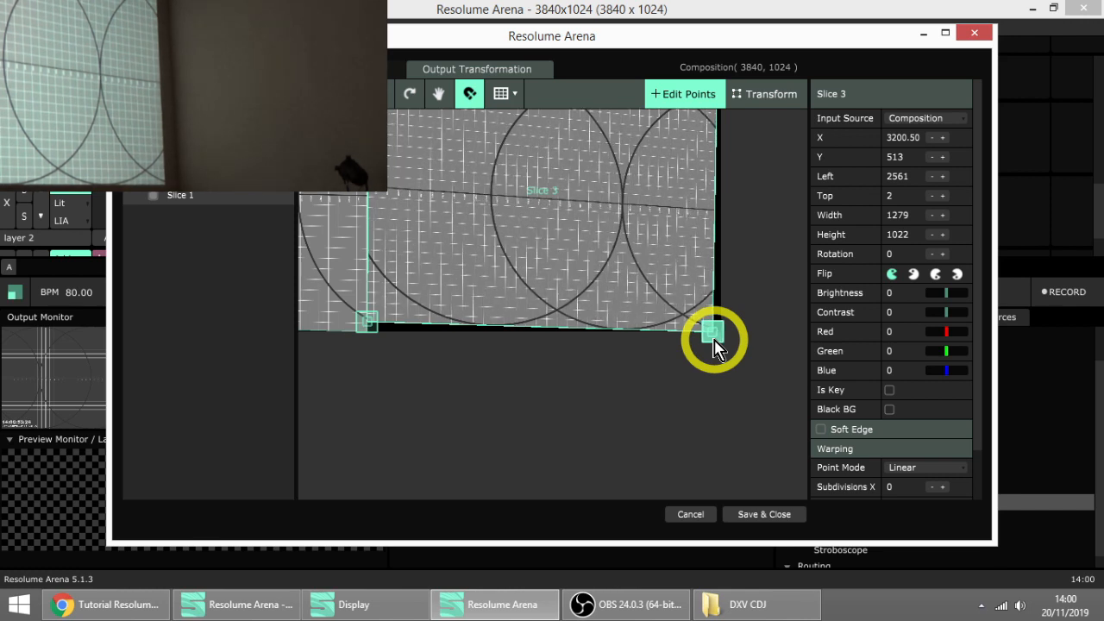
pyautogui.press('Right')
pyautogui.press('Right')
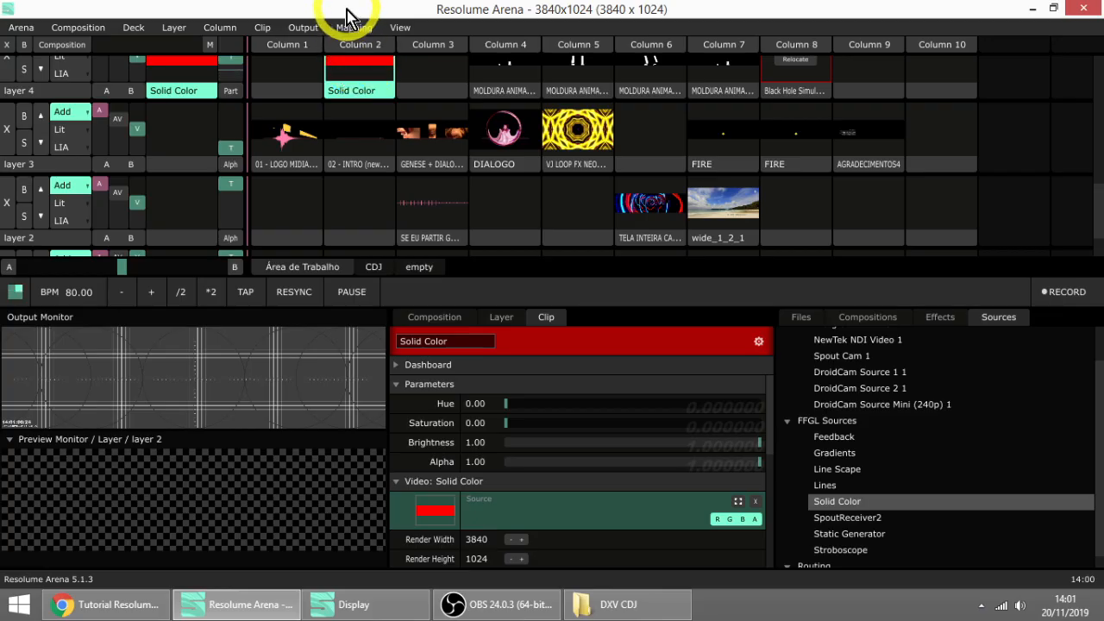
# - Turn off the output test card and turn it back on
pyautogui.click(302, 27)
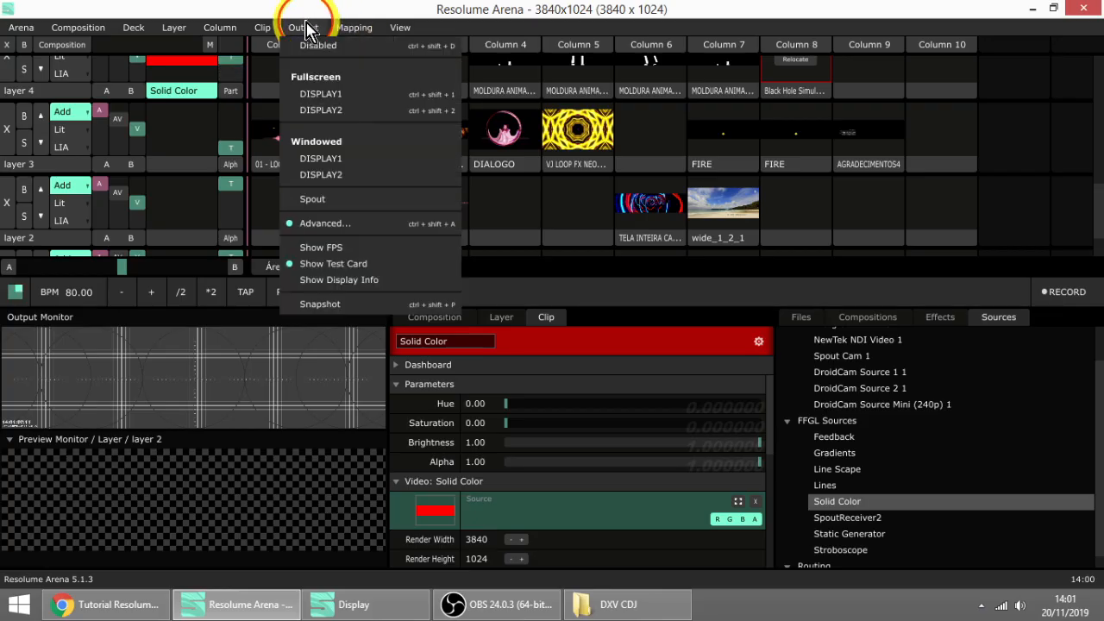
pyautogui.click(331, 280)
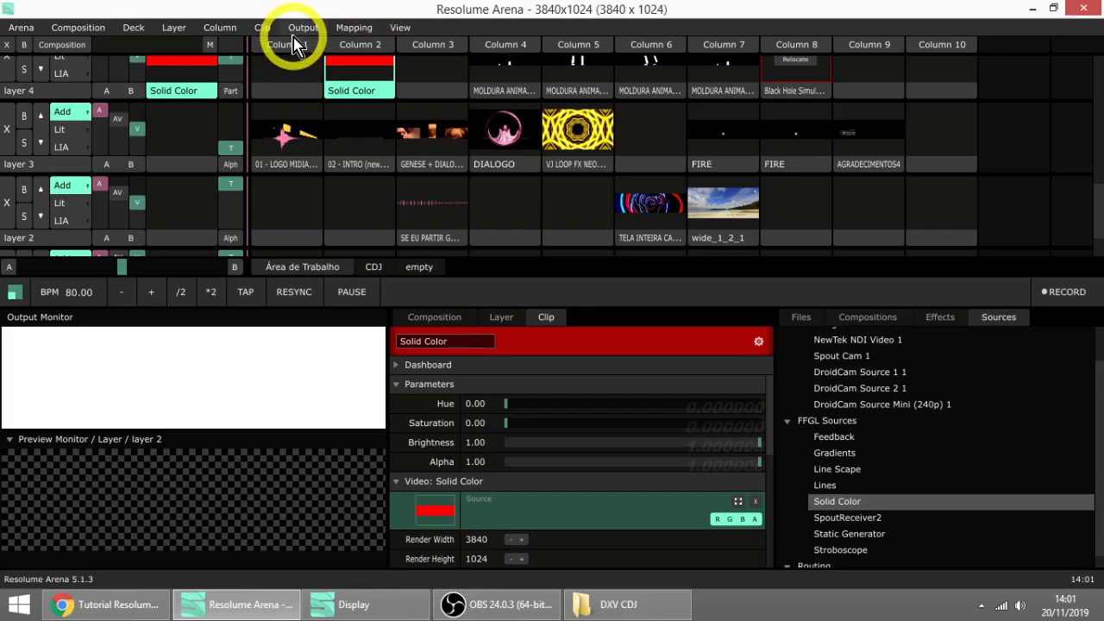
pyautogui.click(302, 27)
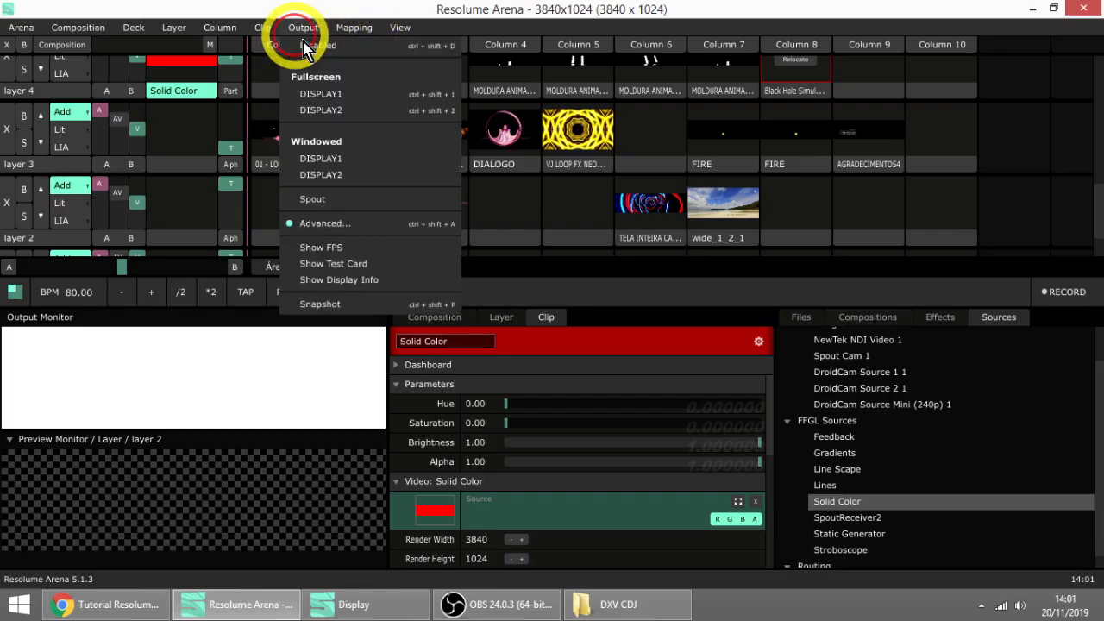
pyautogui.click(349, 264)
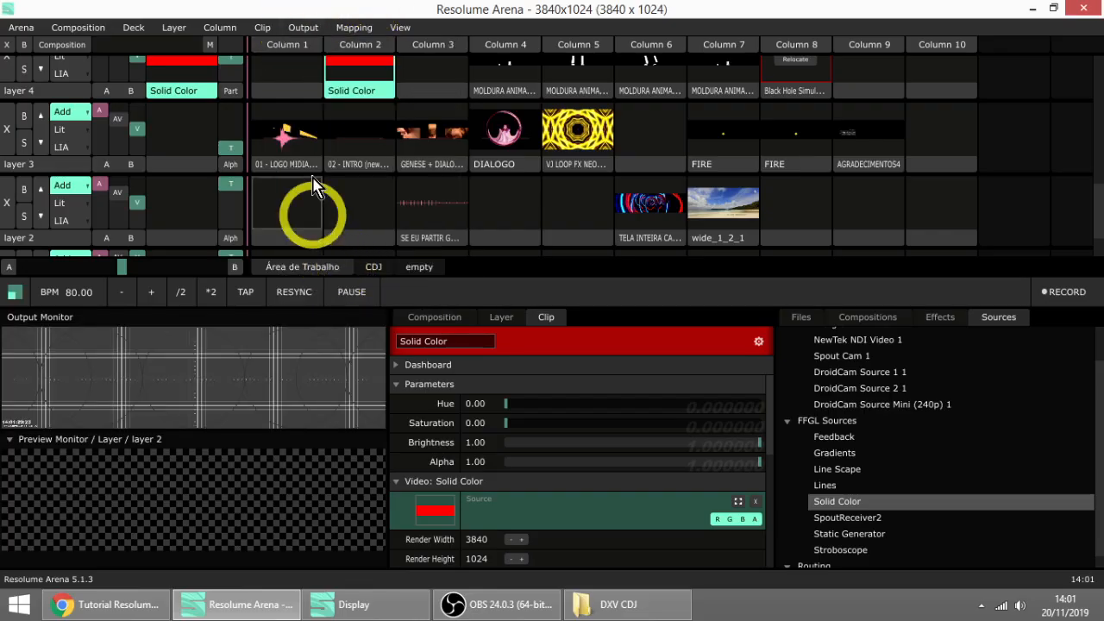
# - Reopen the advanced output setup and extend the right edge of Slice 1's input selection to a width of about 1495
pyautogui.click(302, 27)
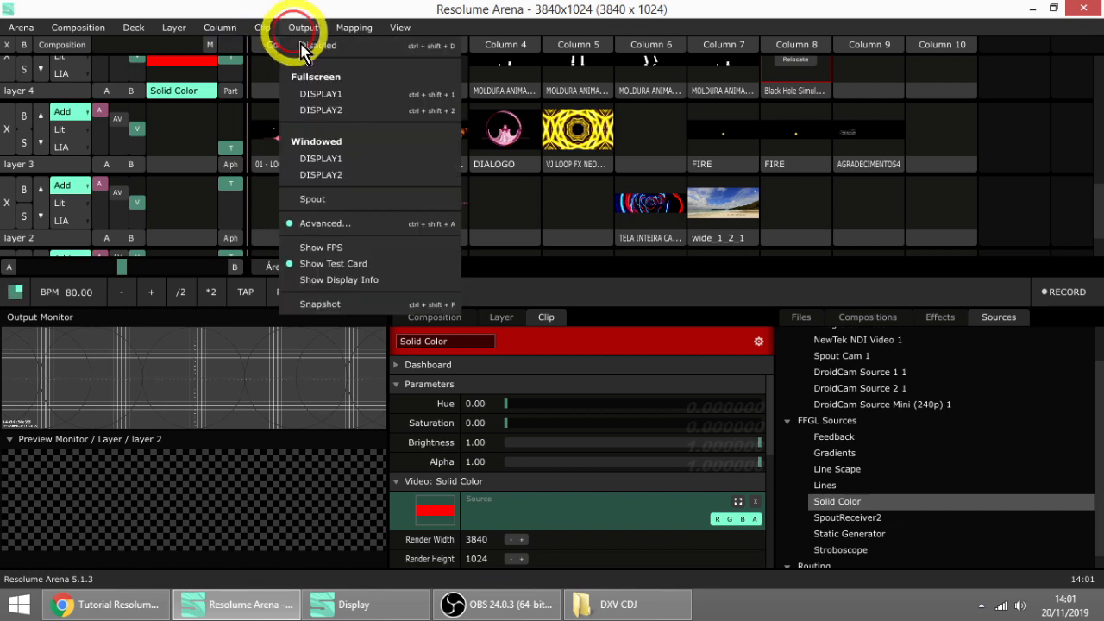
pyautogui.click(362, 236)
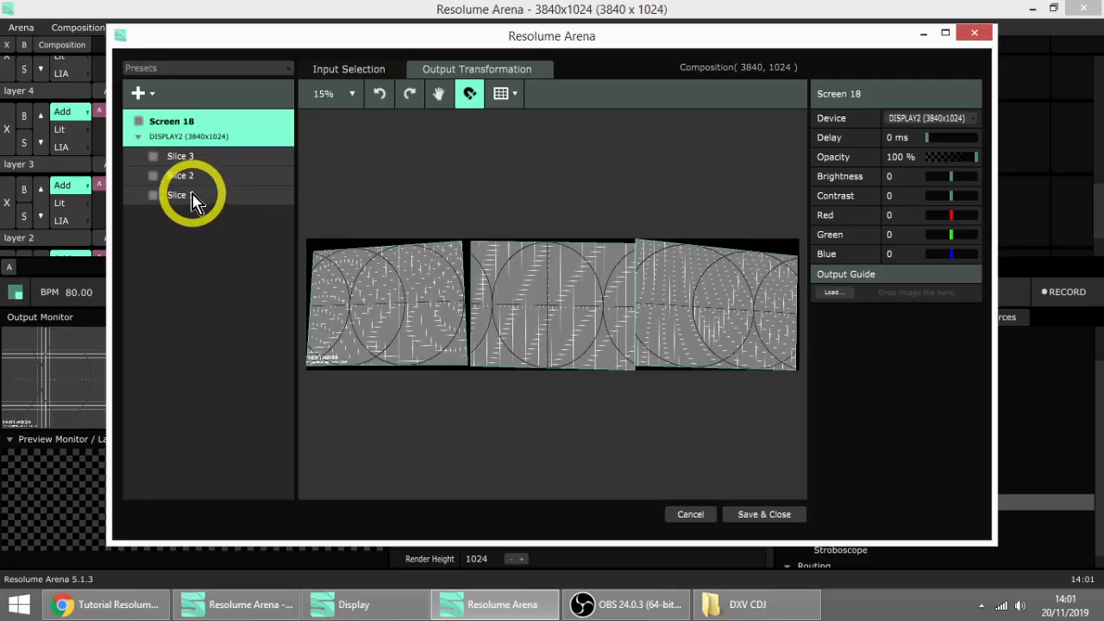
pyautogui.click(192, 197)
pyautogui.scroll(3, 371, 336)
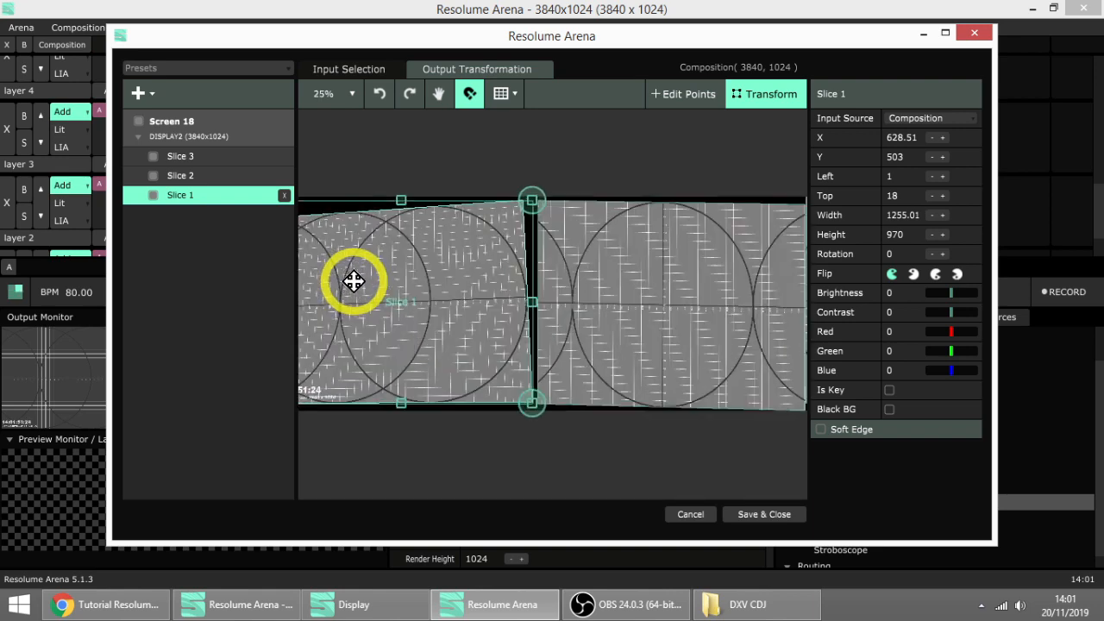
pyautogui.click(352, 76)
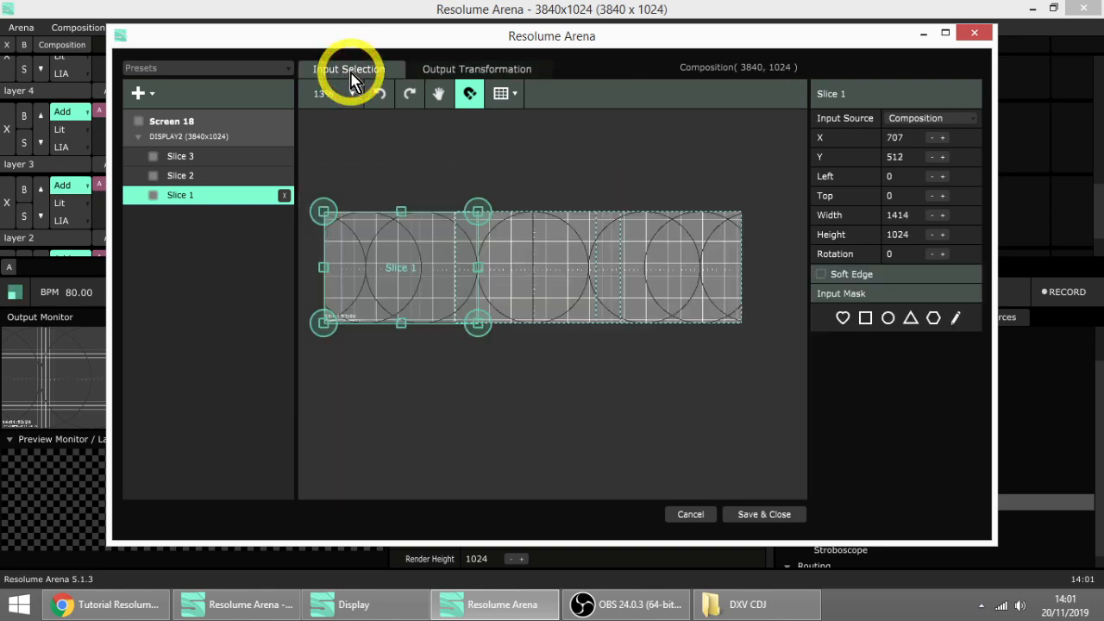
pyautogui.scroll(5, 394, 276)
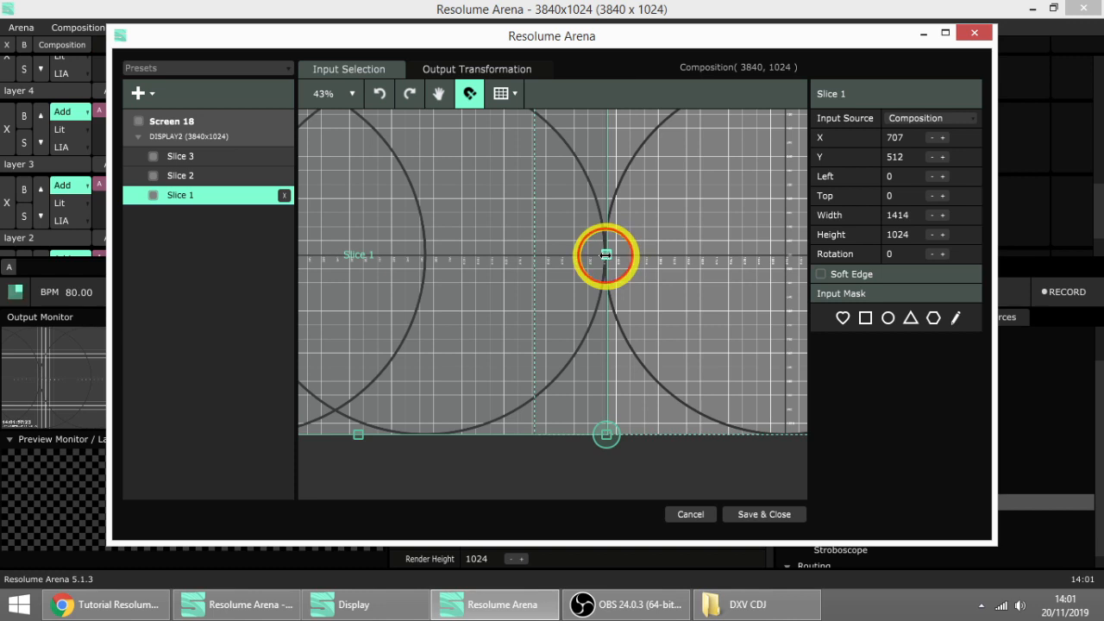
pyautogui.moveTo(607, 254); pyautogui.dragTo(635, 255)
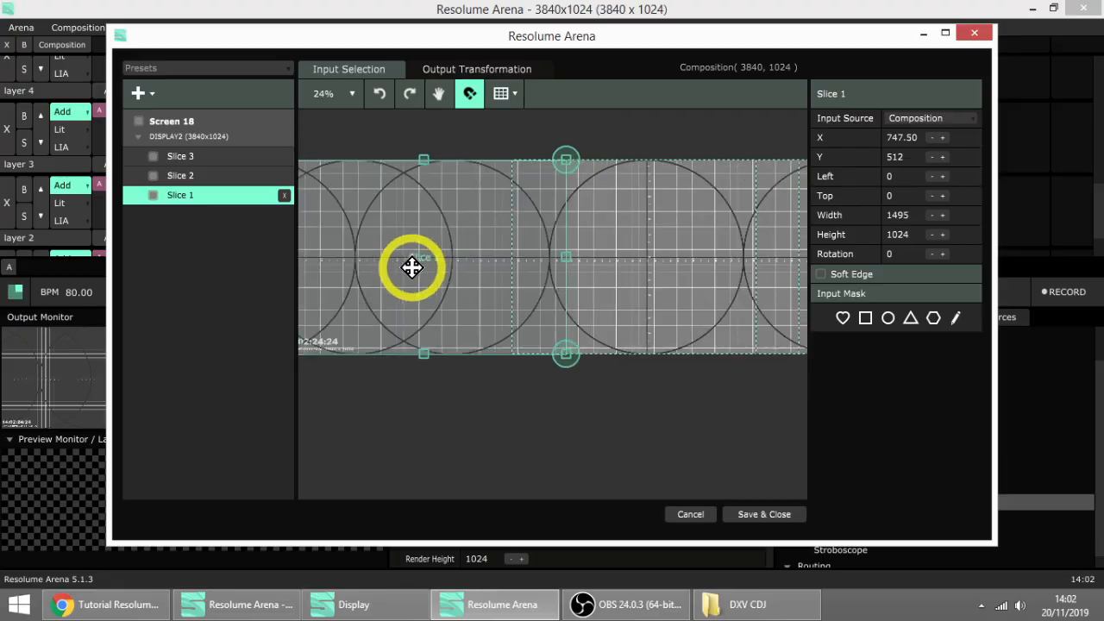
# - Extend the left edge of Slice 3's input selection to about 2397, giving a width of about 1443
pyautogui.scroll(-1, 412, 266)
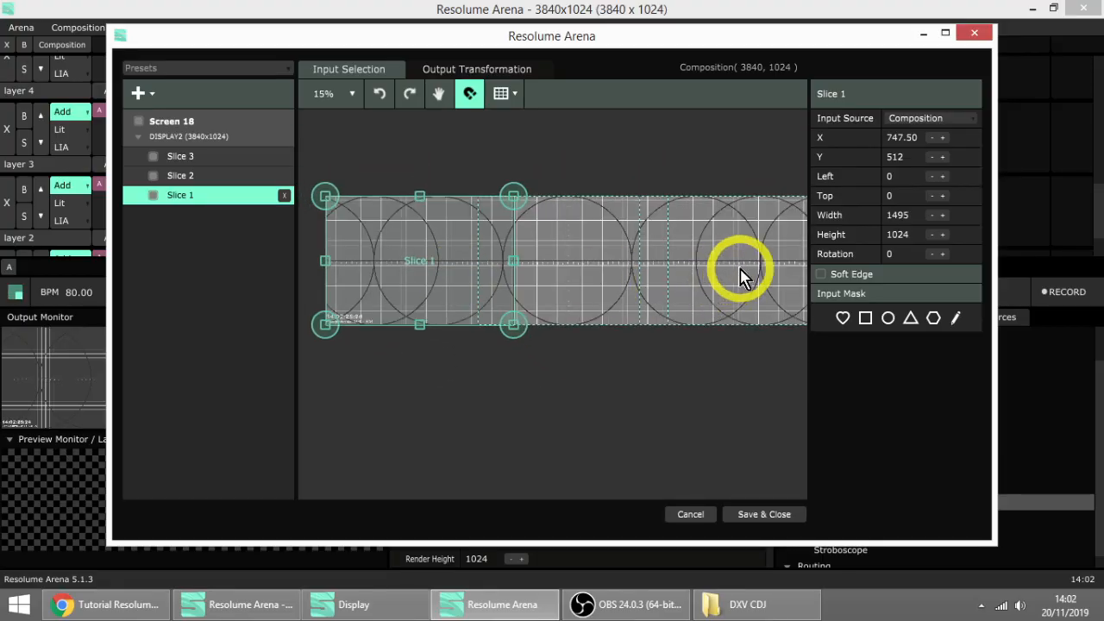
pyautogui.click(739, 268)
pyautogui.scroll(5, 628, 270)
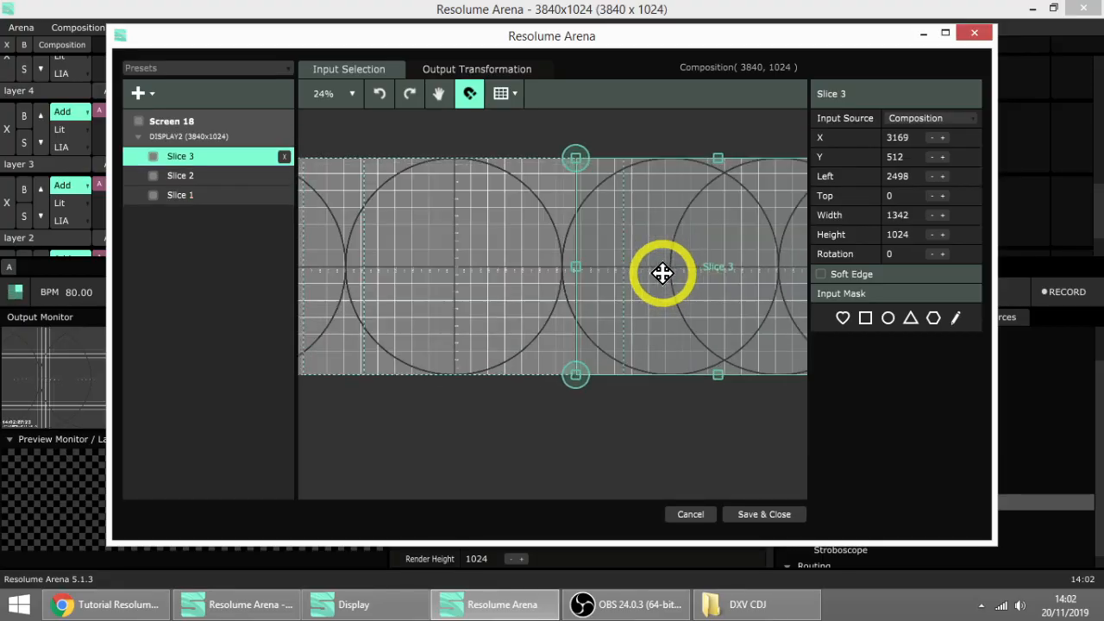
pyautogui.moveTo(534, 252); pyautogui.dragTo(490, 251)
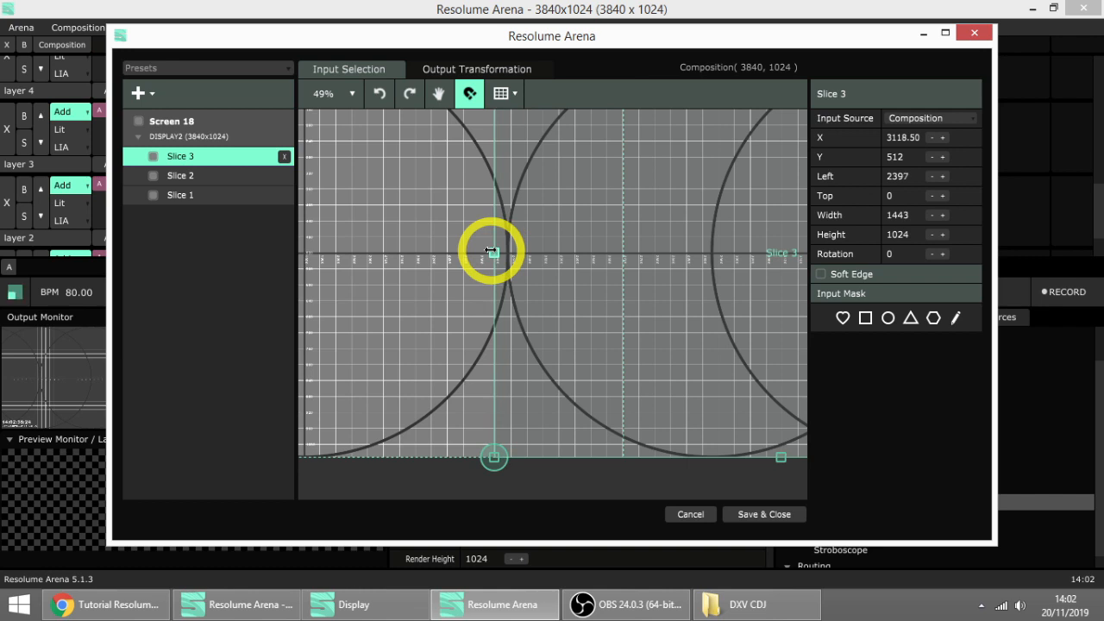
pyautogui.moveTo(490, 251); pyautogui.dragTo(489, 251)
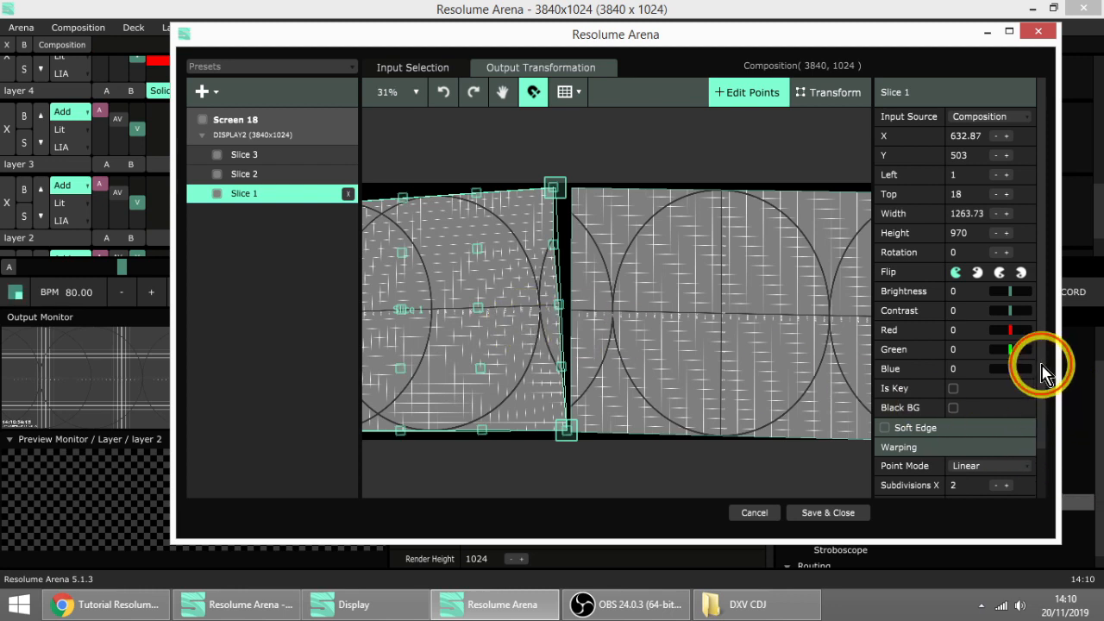
# - Shift the upper-right warp point of Slice 1's subdivided grid left, inside its corner handle, to match the overlap with Slice 2
pyautogui.moveTo(1042, 366); pyautogui.dragTo(1047, 424)
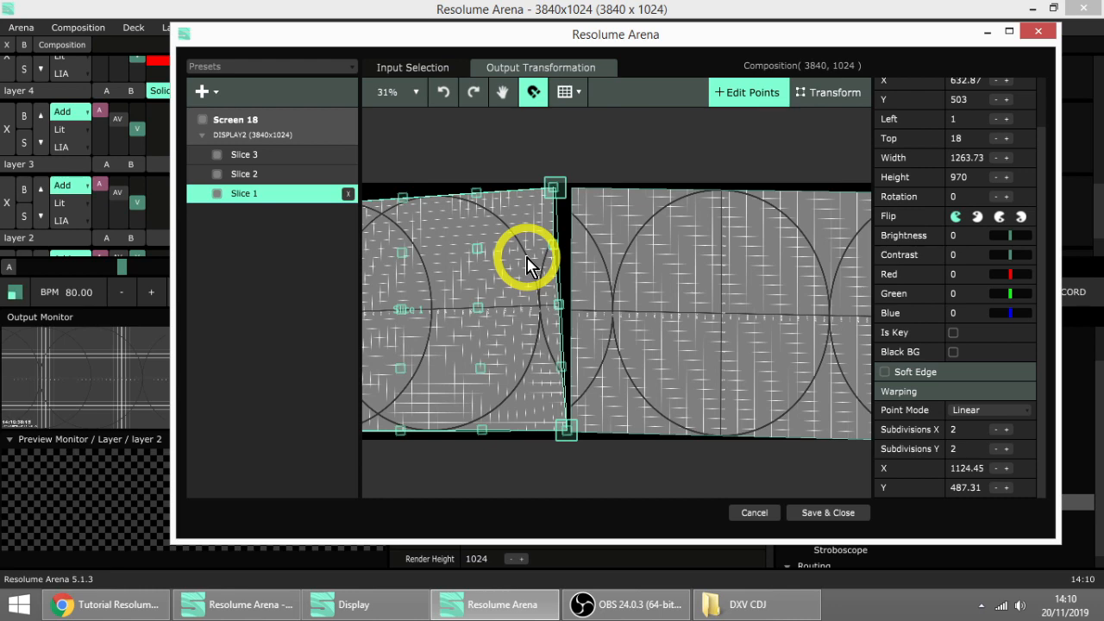
pyautogui.scroll(-3, 509, 212)
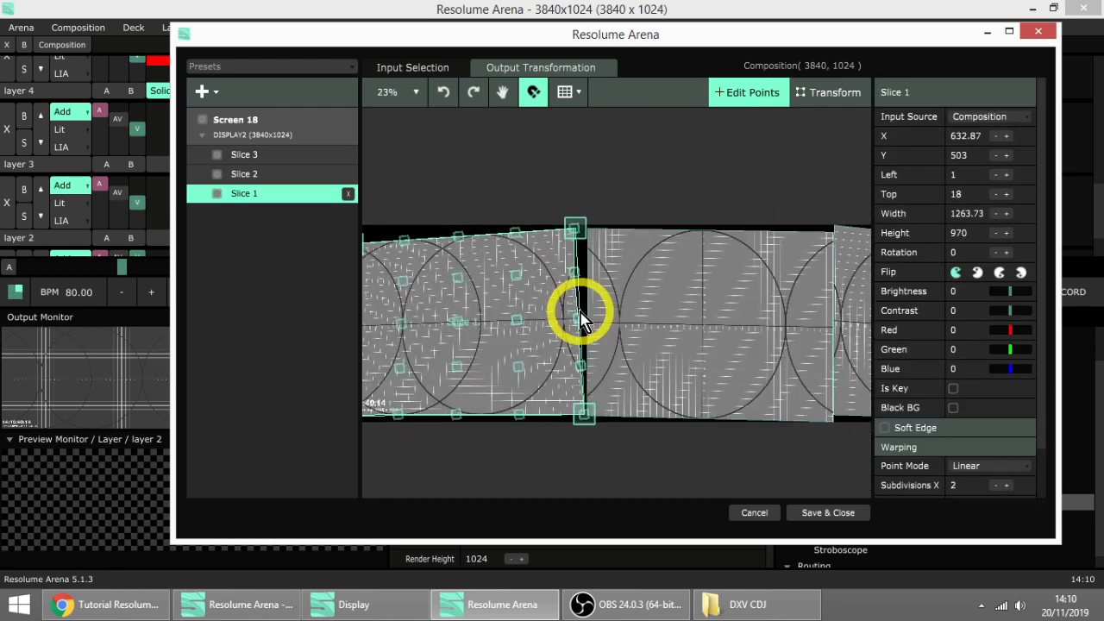
pyautogui.scroll(-2, 443, 308)
pyautogui.scroll(4, 432, 320)
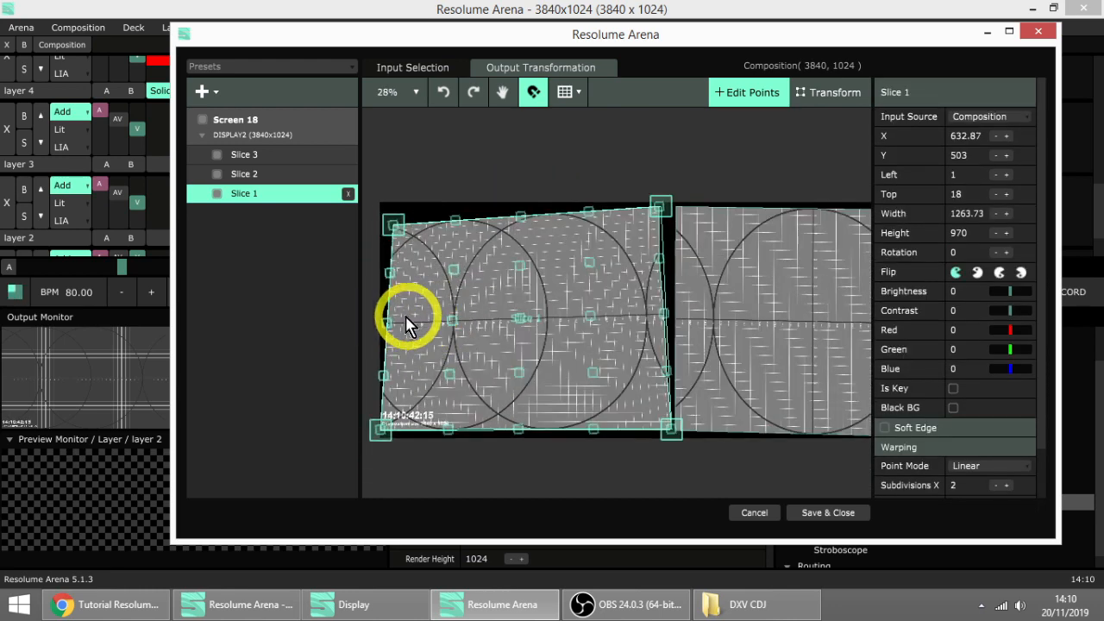
pyautogui.scroll(4, 664, 203)
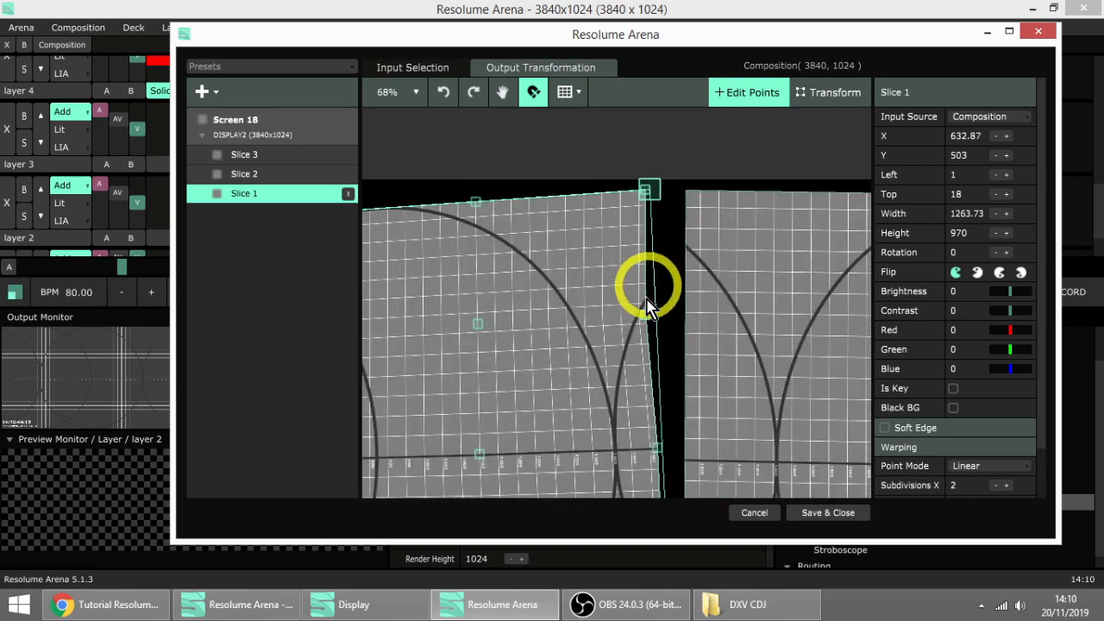
pyautogui.scroll(4, 647, 311)
pyautogui.scroll(-4, 654, 332)
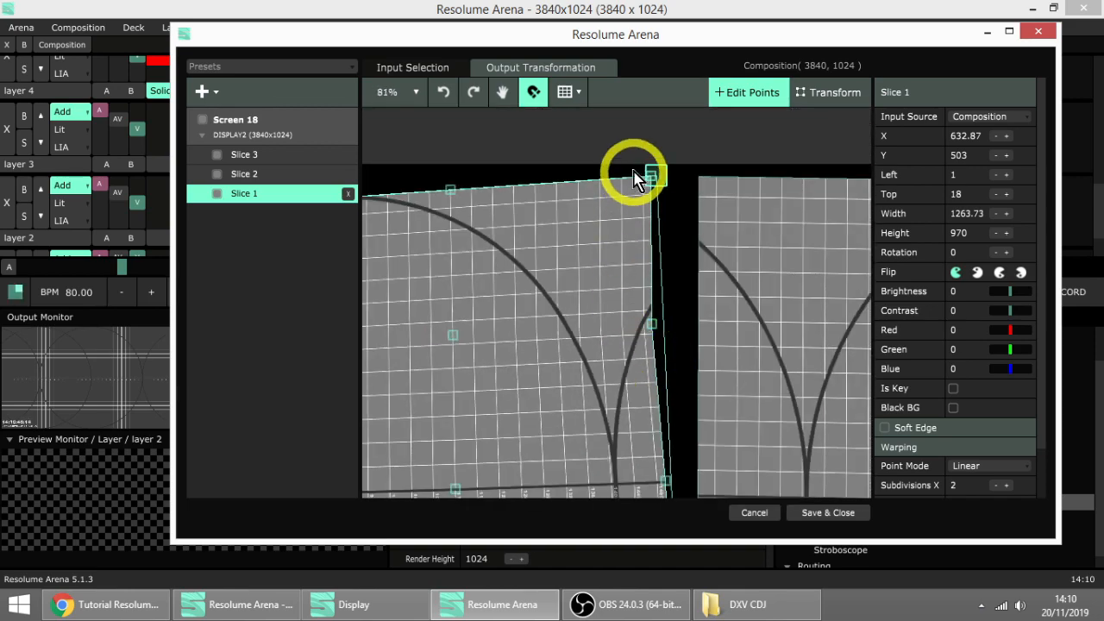
pyautogui.scroll(3, 638, 177)
pyautogui.click(669, 194)
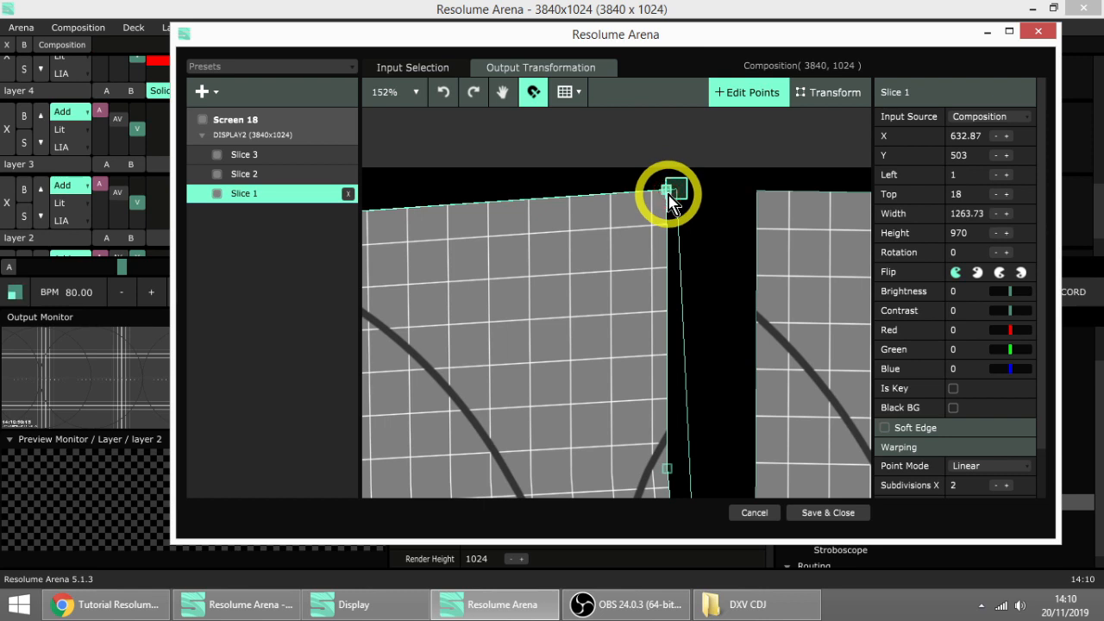
pyautogui.press('Left')
pyautogui.press('Left')
pyautogui.press('Left')
pyautogui.press('Left')
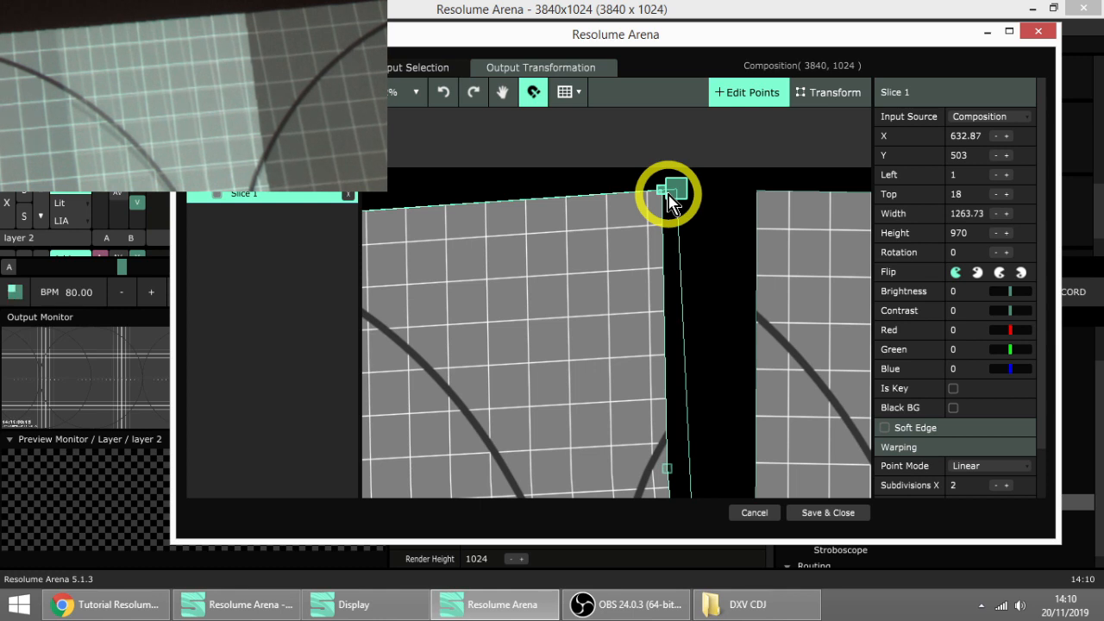
pyautogui.press('Left')
pyautogui.press('Left')
pyautogui.press('Left')
pyautogui.press('Left')
pyautogui.press('Left')
pyautogui.press('Left')
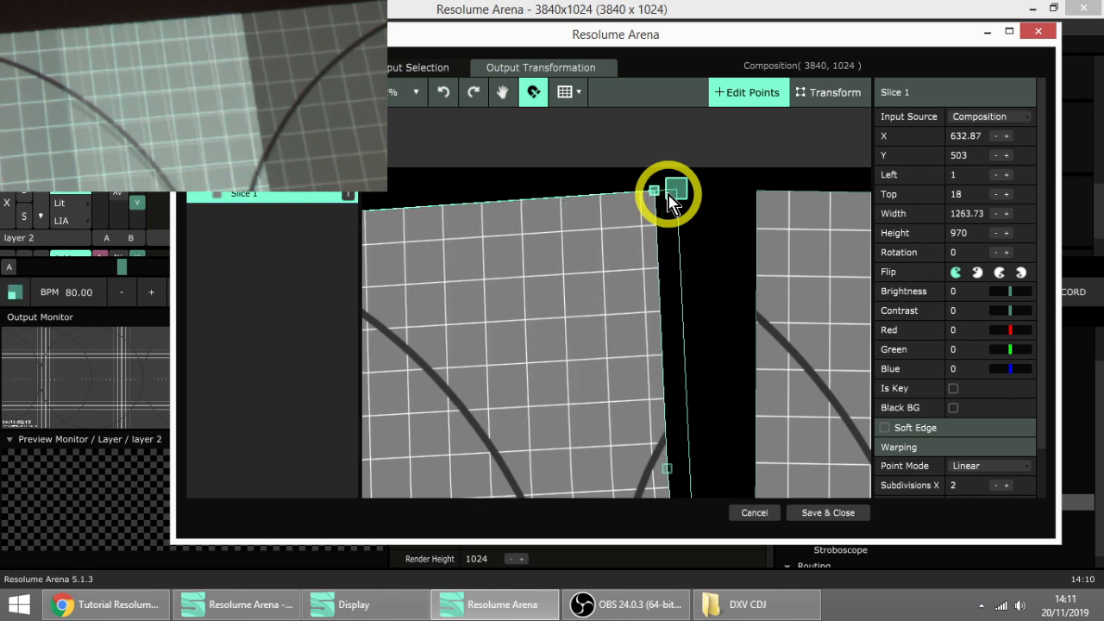
pyautogui.press('Left')
pyautogui.press('Left')
pyautogui.press('Left')
pyautogui.press('Left')
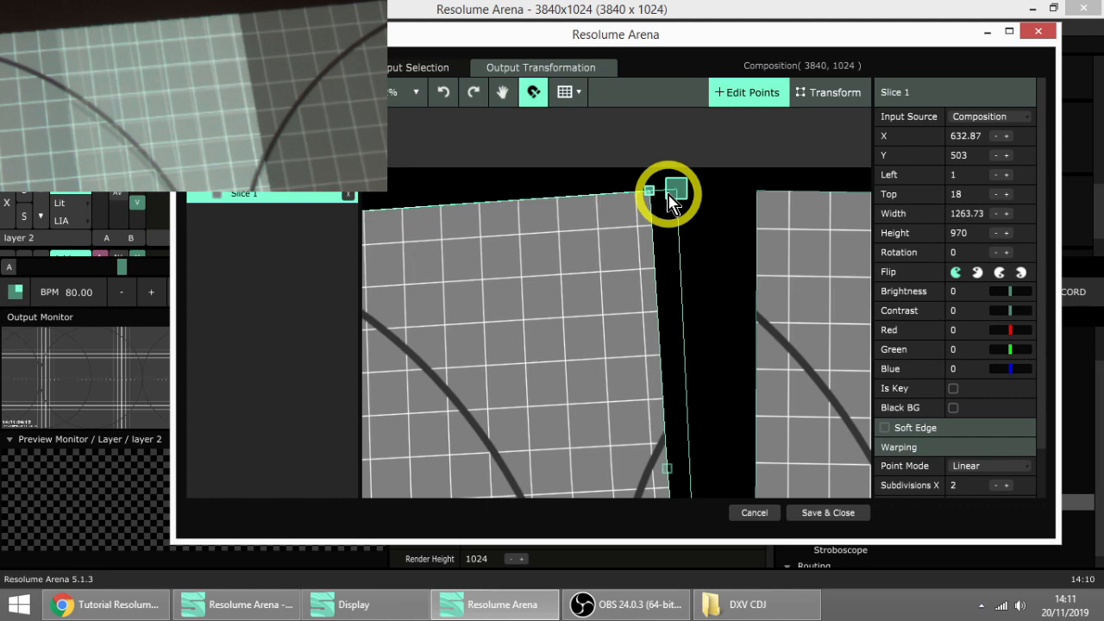
pyautogui.press('Left')
pyautogui.press('Left')
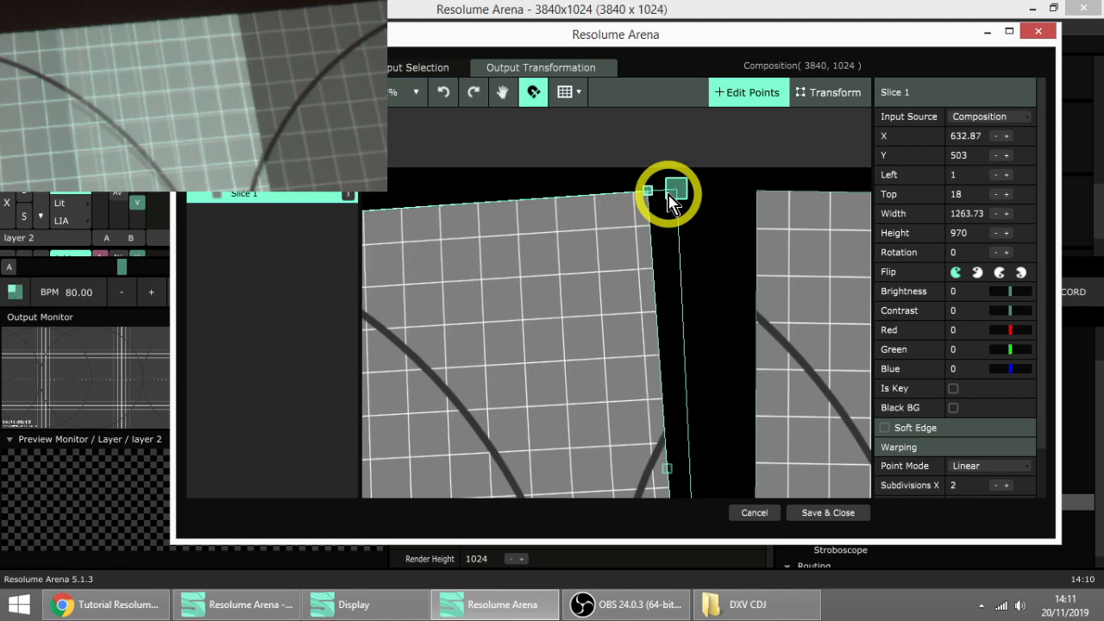
# - Nudge the top-edge middle warp point of Slice 1 left so its grid lines match the overlapping projection
pyautogui.scroll(-5, 719, 228)
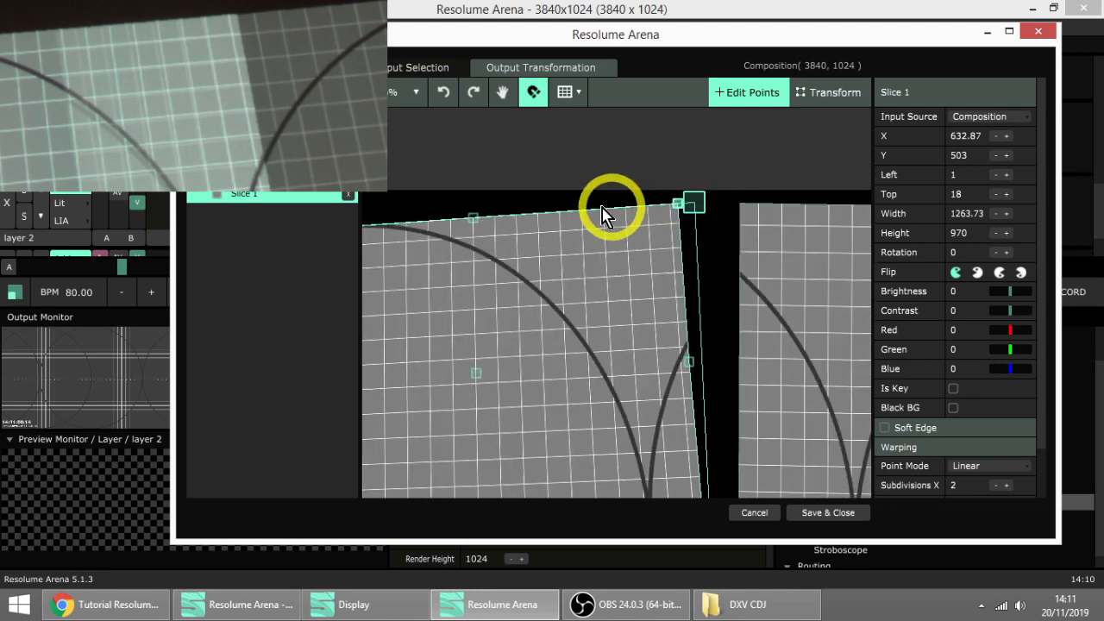
pyautogui.scroll(3, 471, 224)
pyautogui.click(474, 223)
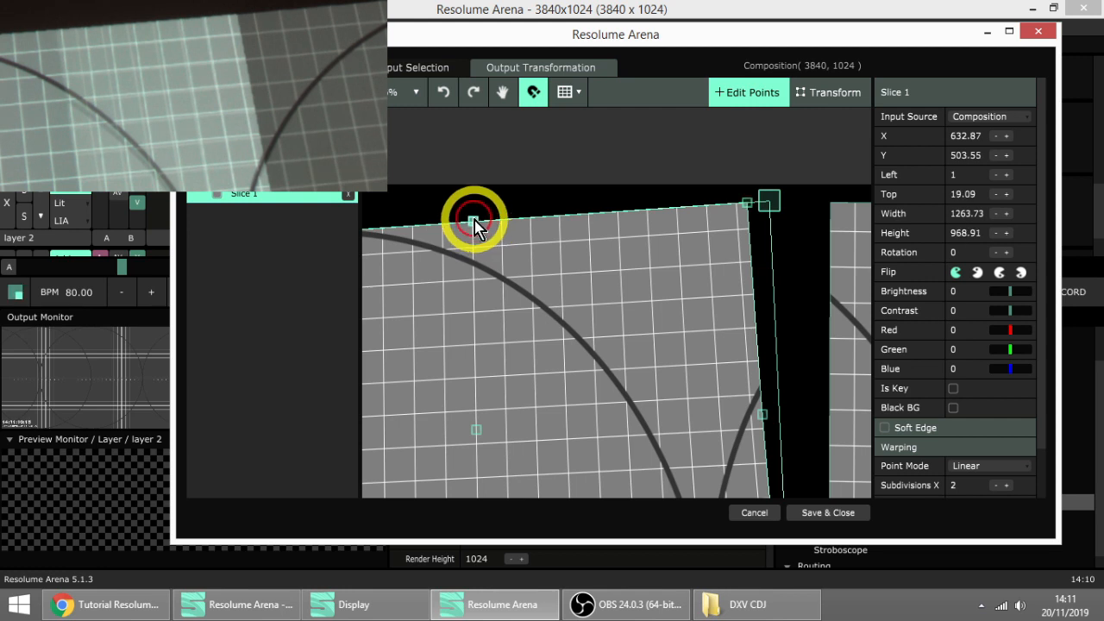
pyautogui.press('Left')
pyautogui.press('Left')
pyautogui.press('Left')
pyautogui.press('Left')
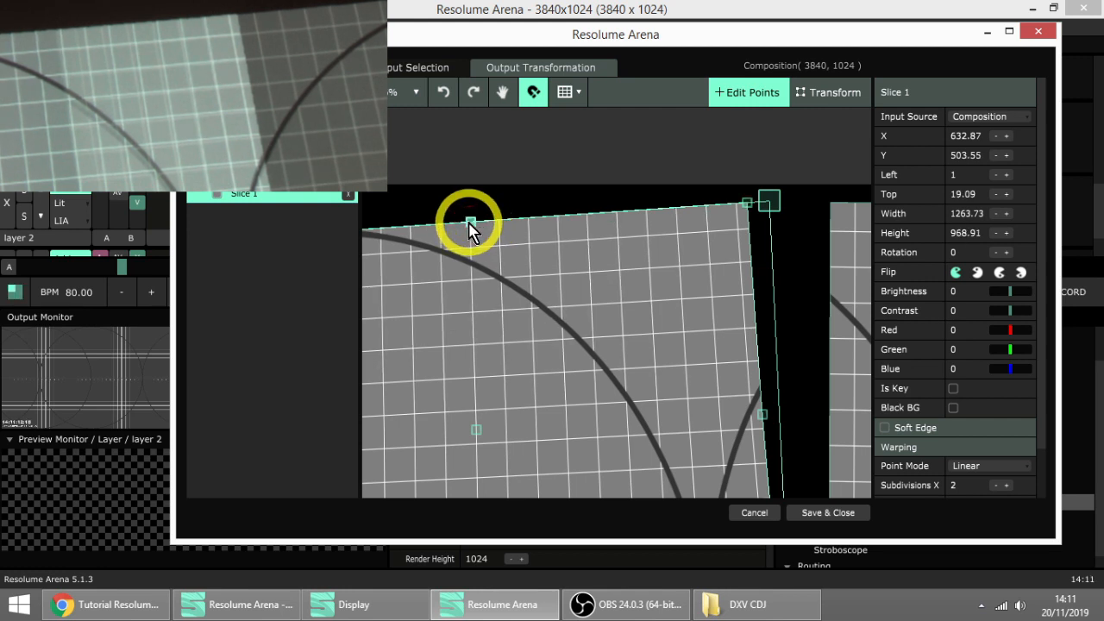
pyautogui.press('Left')
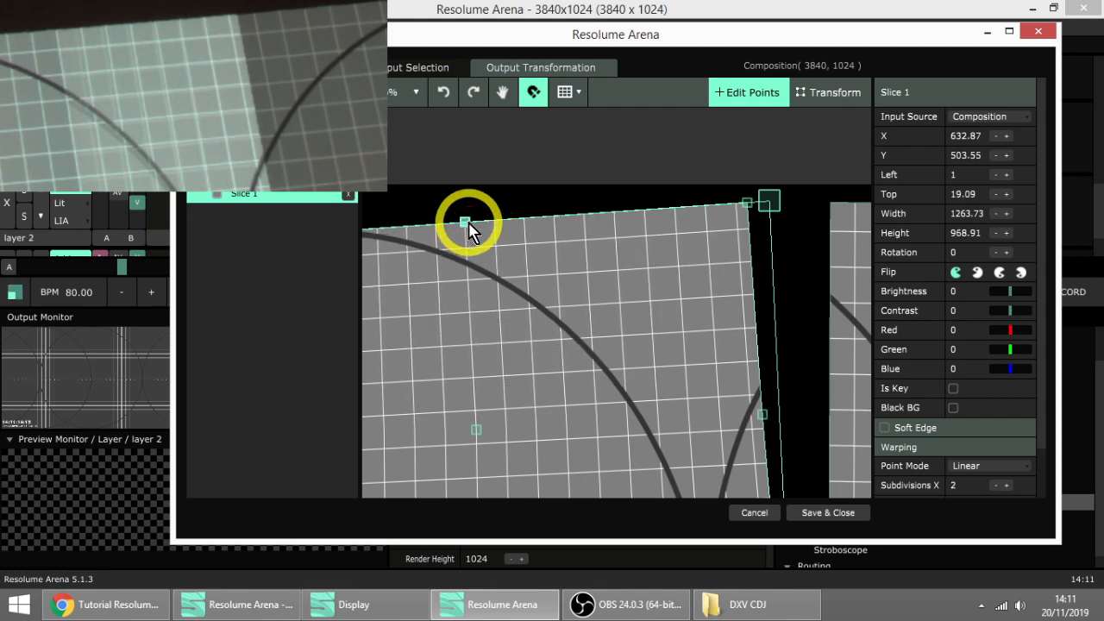
pyautogui.press('Left')
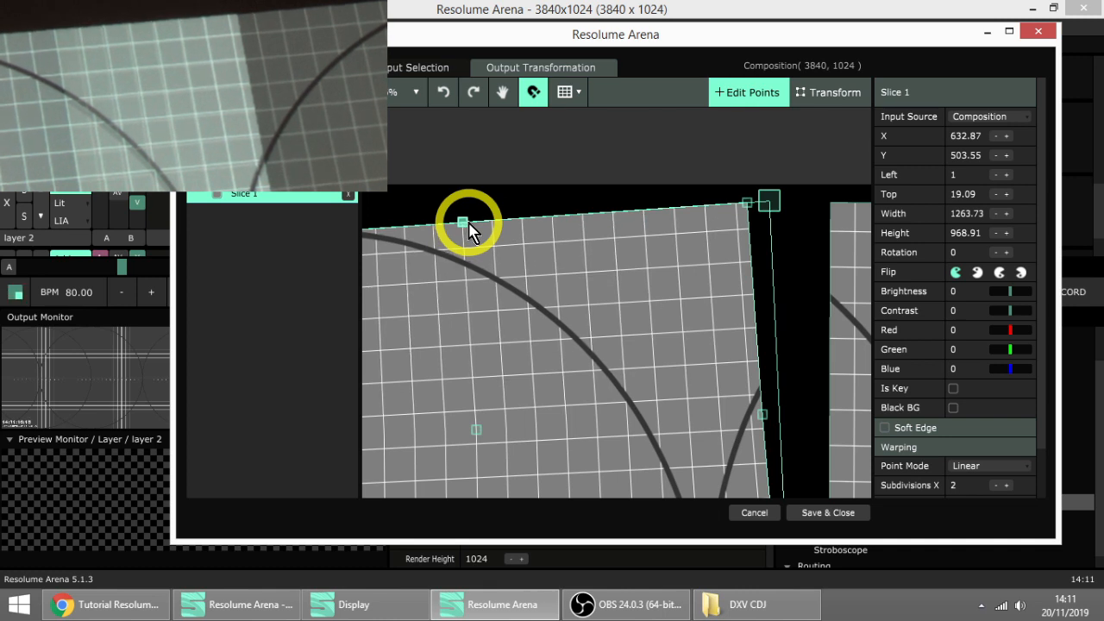
pyautogui.press('Left')
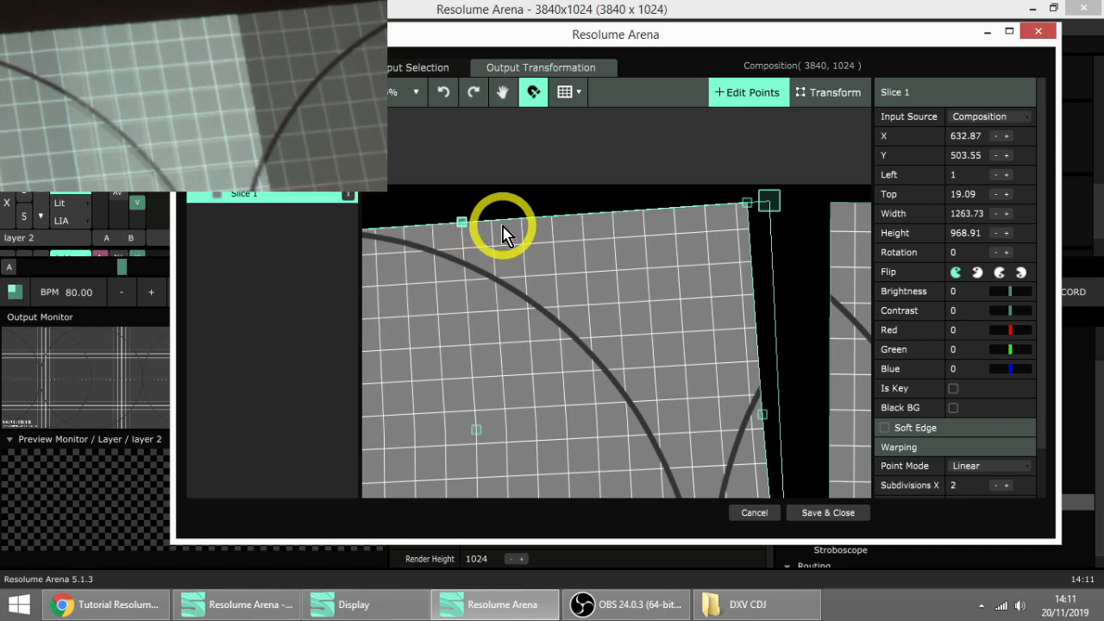
# - Nudge Slice 1's central warp point slightly left and down to align the grid and circle lines in the overlap
pyautogui.click(477, 429)
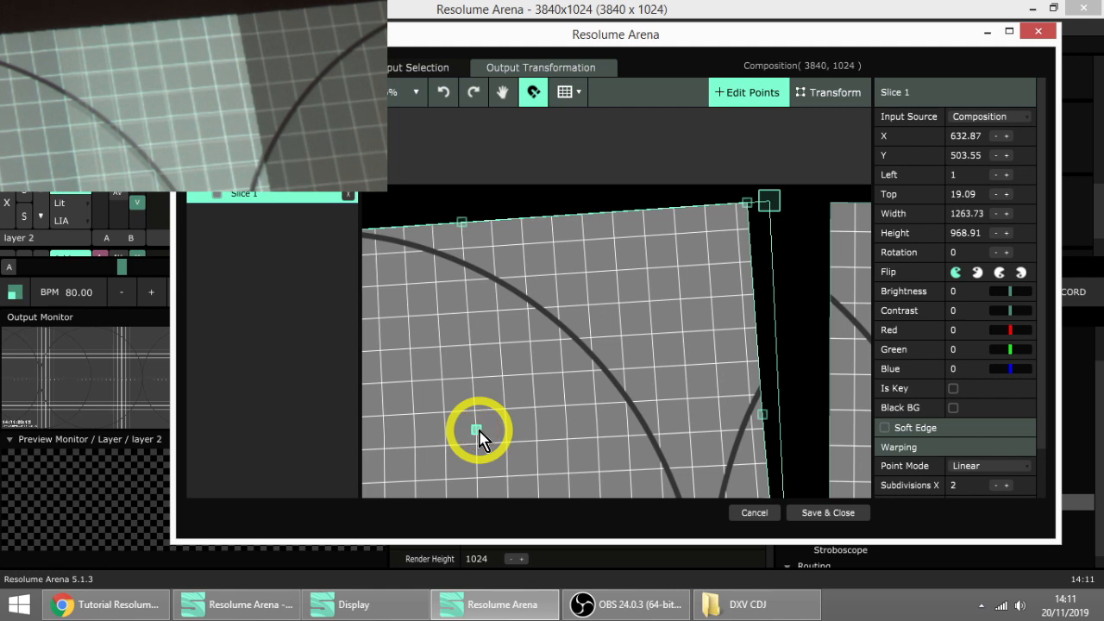
pyautogui.press('Left')
pyautogui.press('Left')
pyautogui.press('Left')
pyautogui.press('Left')
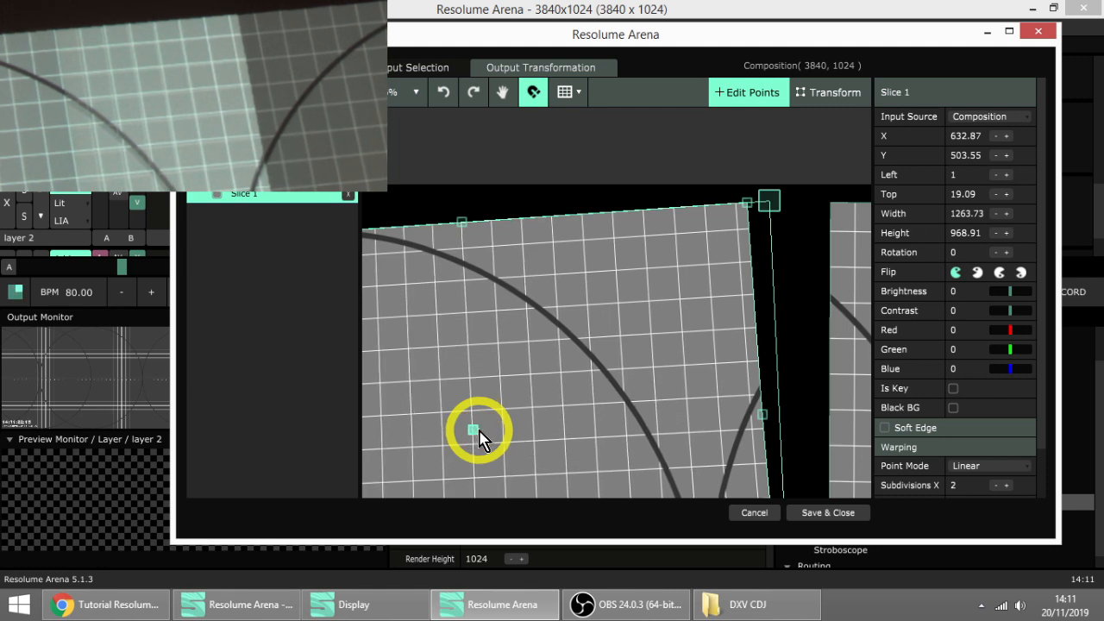
pyautogui.press('Left')
pyautogui.press('Left')
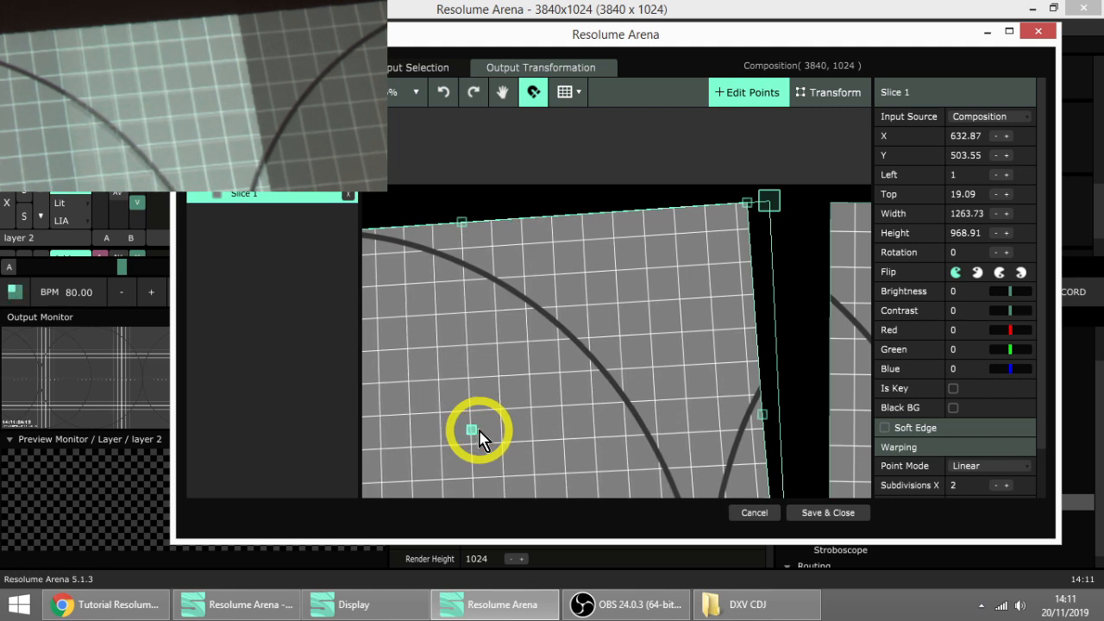
pyautogui.press('Left')
pyautogui.press('Left')
pyautogui.press('Left')
pyautogui.press('Left')
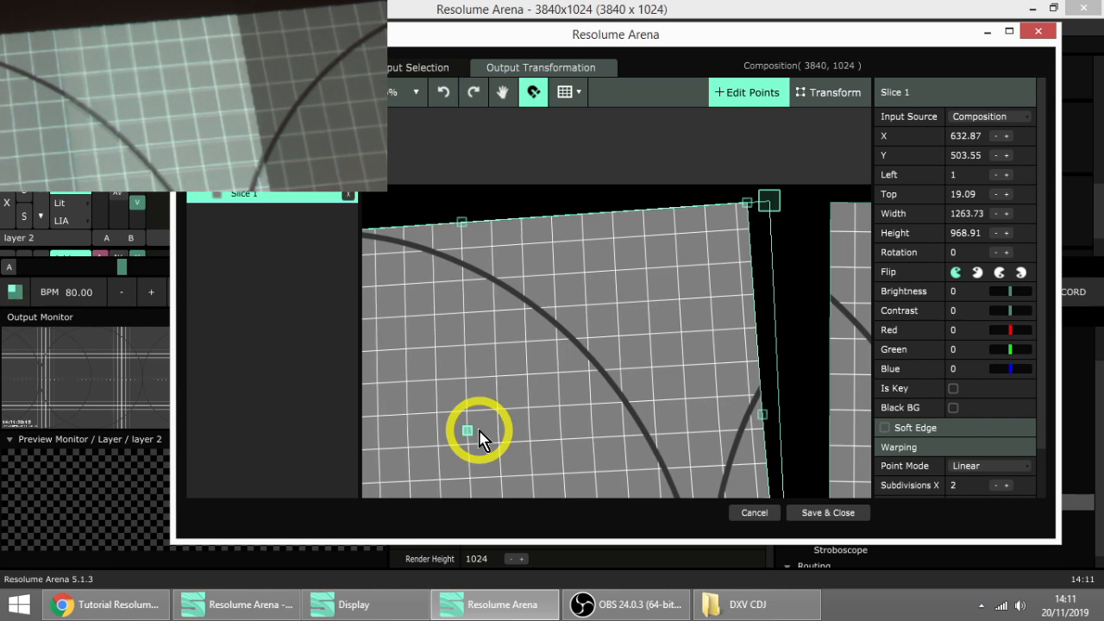
pyautogui.press('Right')
pyautogui.press('Right')
pyautogui.press('Right')
pyautogui.press('Right')
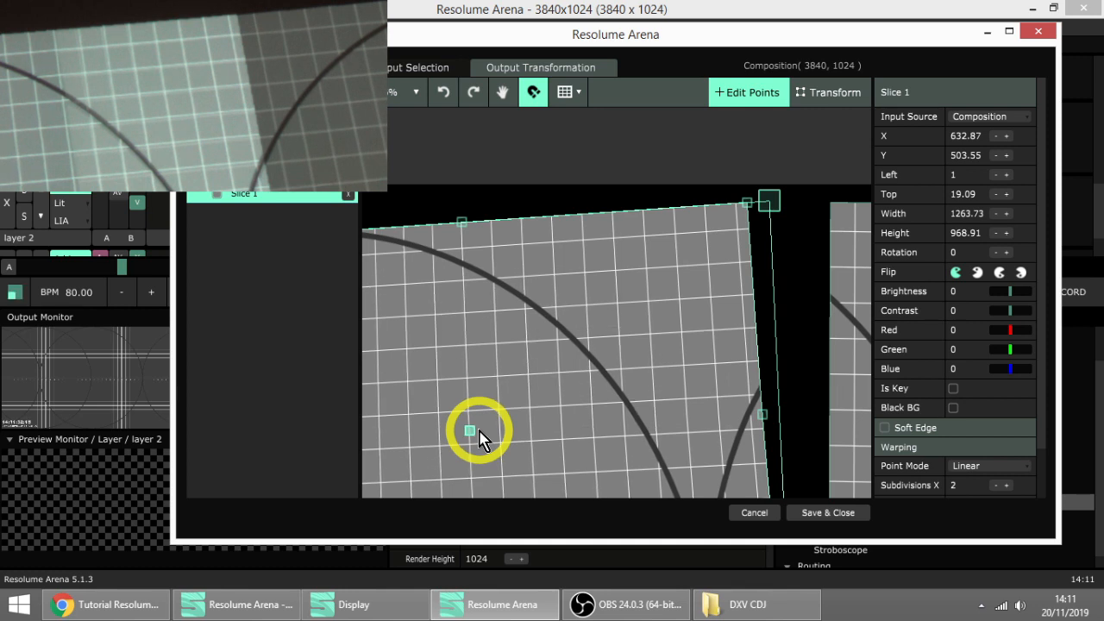
pyautogui.press('Down')
pyautogui.press('Down')
pyautogui.press('Down')
pyautogui.press('Down')
pyautogui.press('Down')
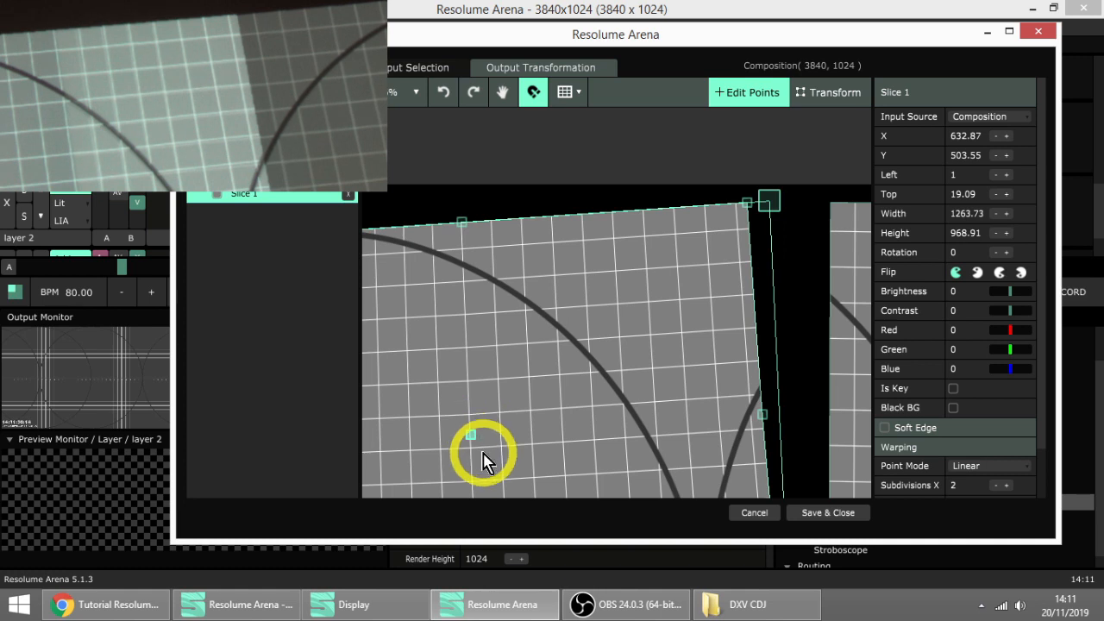
# - Reselect Slice 1 for point editing and nudge the middle warp point on its right edge slightly left
pyautogui.click(763, 414)
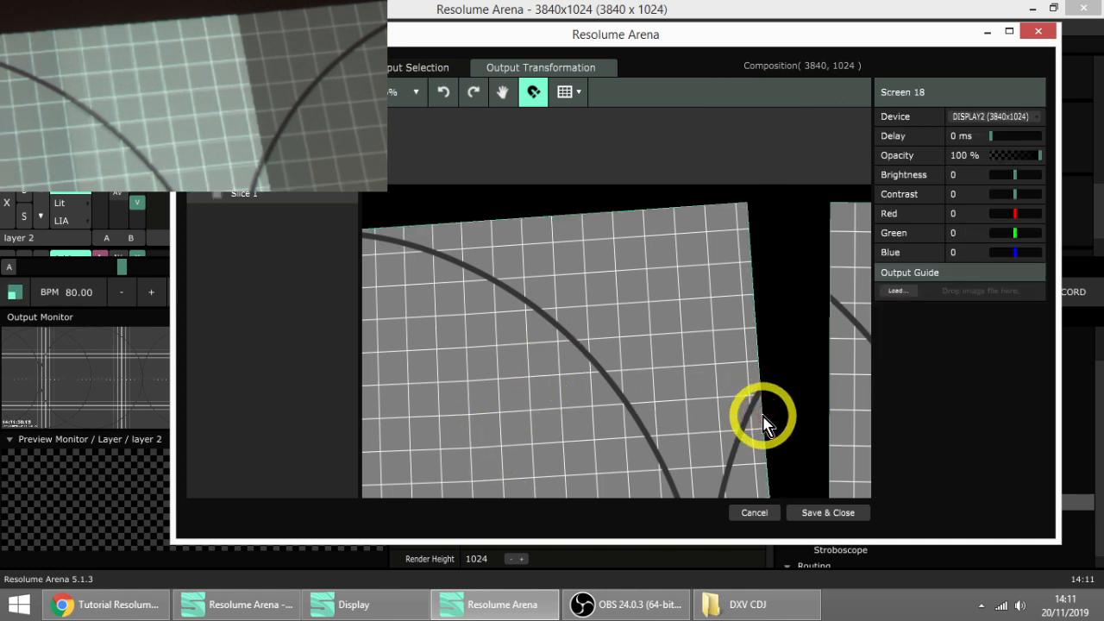
pyautogui.click(698, 414)
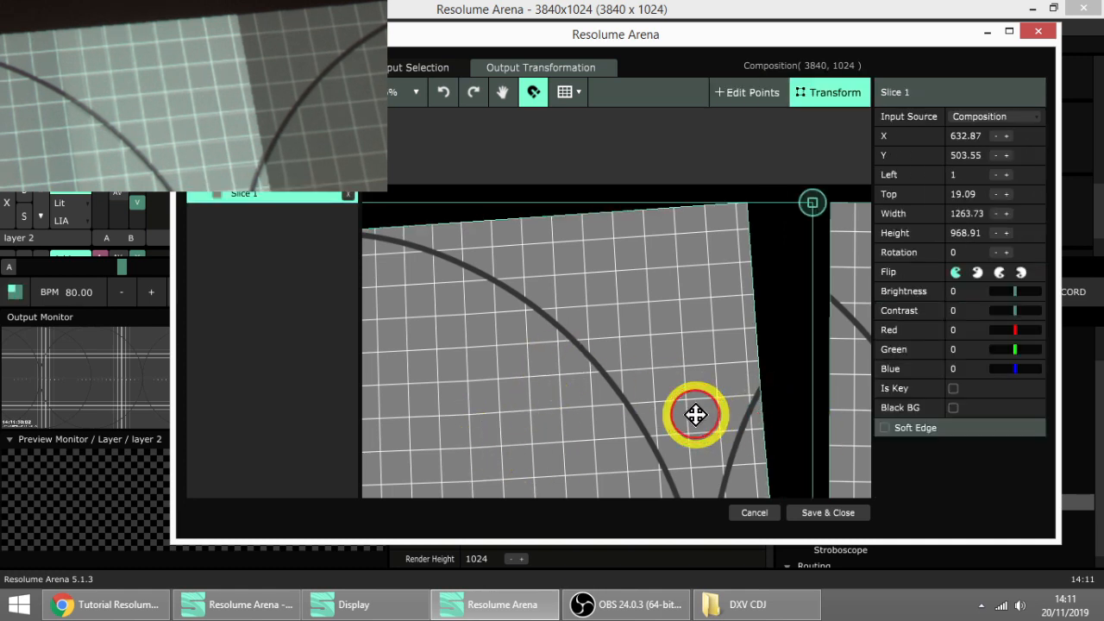
pyautogui.click(740, 93)
pyautogui.click(761, 416)
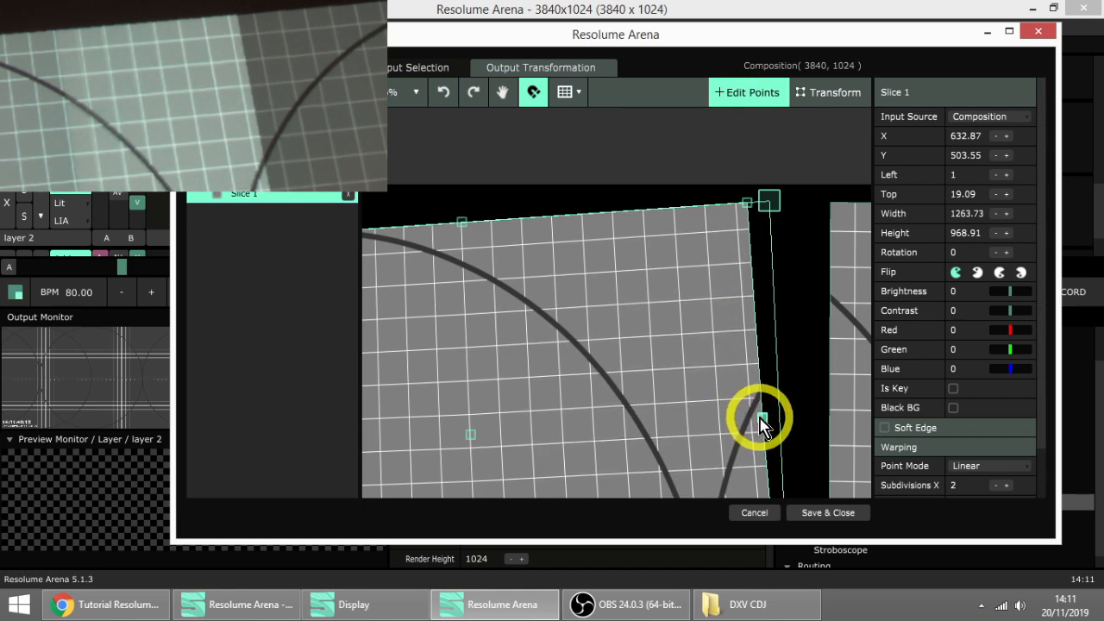
pyautogui.press('Left')
pyautogui.press('Left')
pyautogui.press('Right')
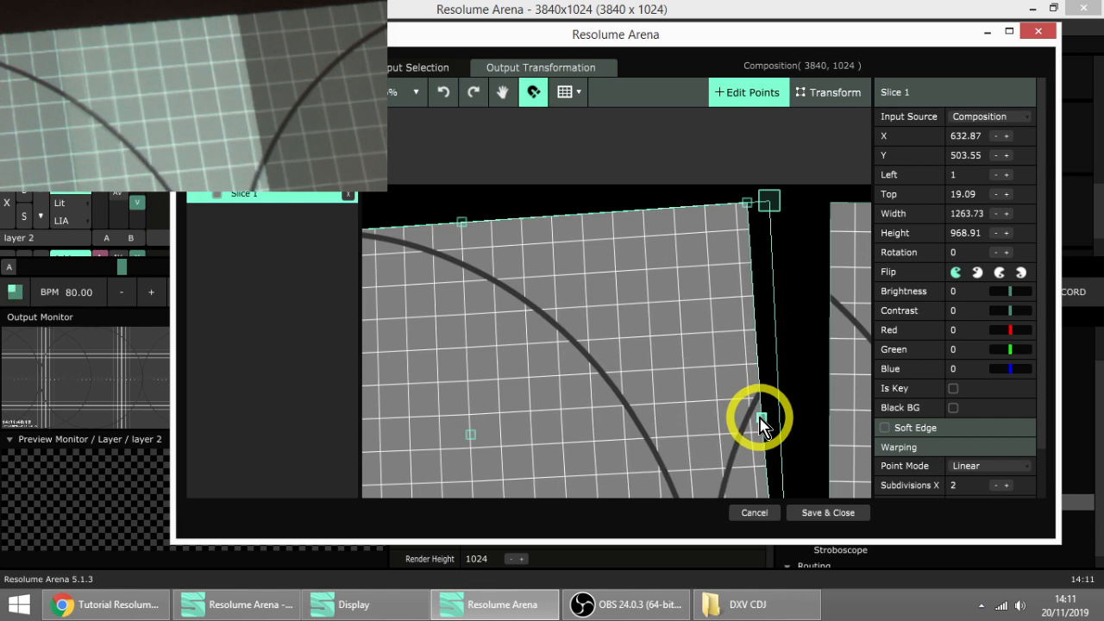